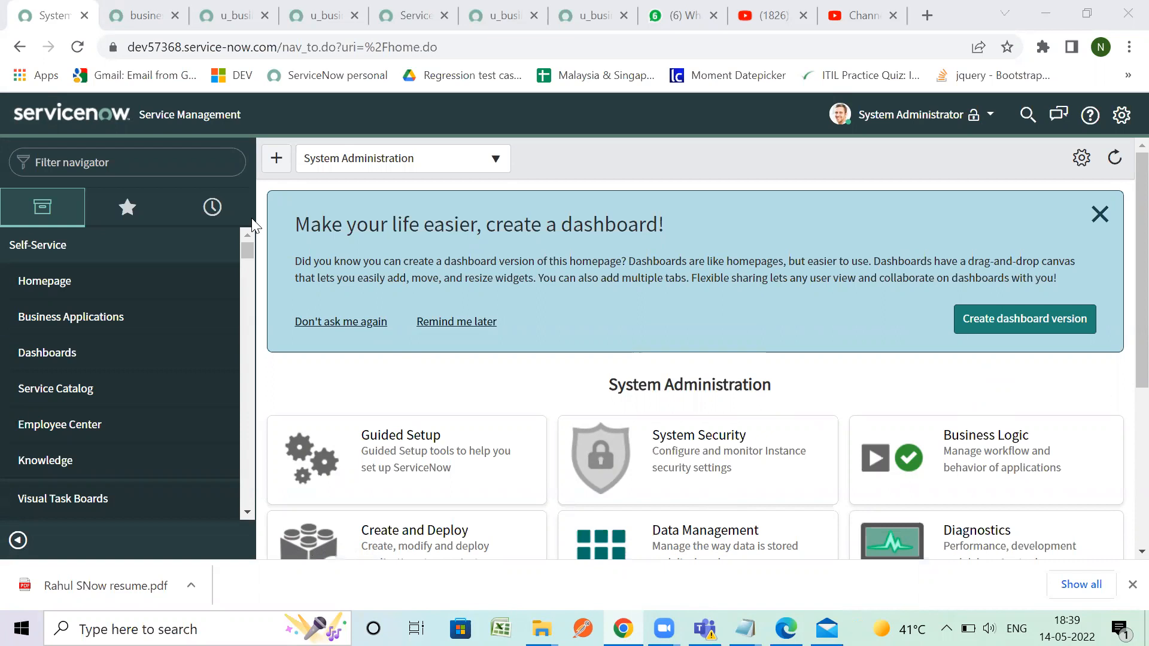
# Filter the navigator for "business cu" and open the business customers list in a new browser tab.
pyautogui.click(196, 168)
pyautogui.click(195, 168)
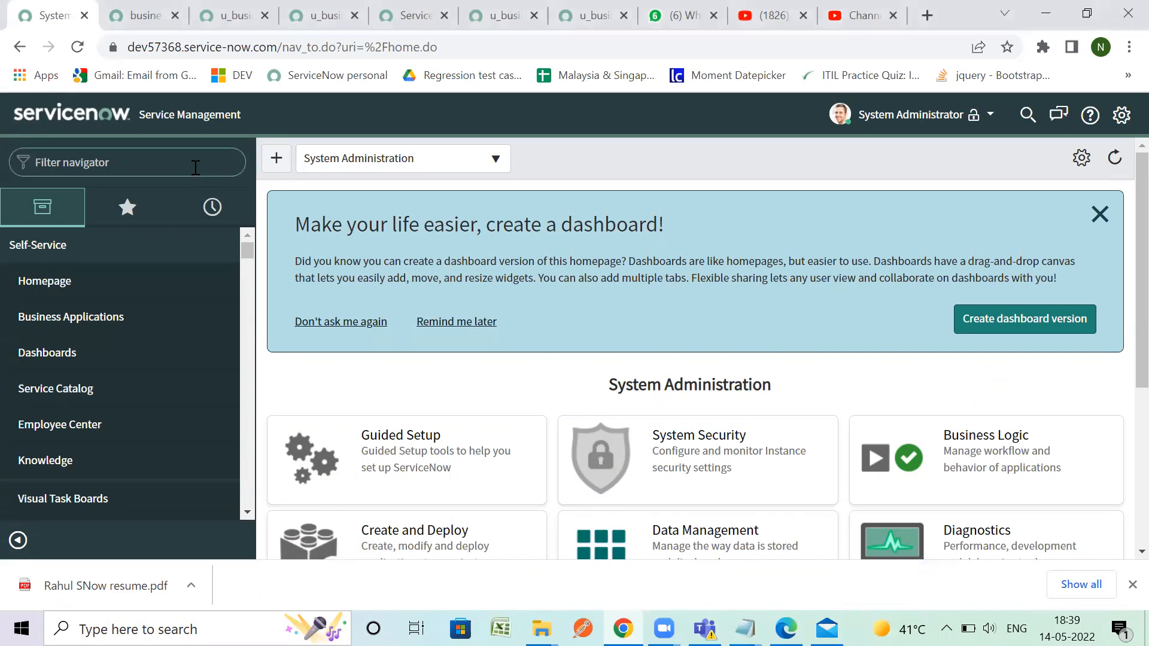
pyautogui.write('business')
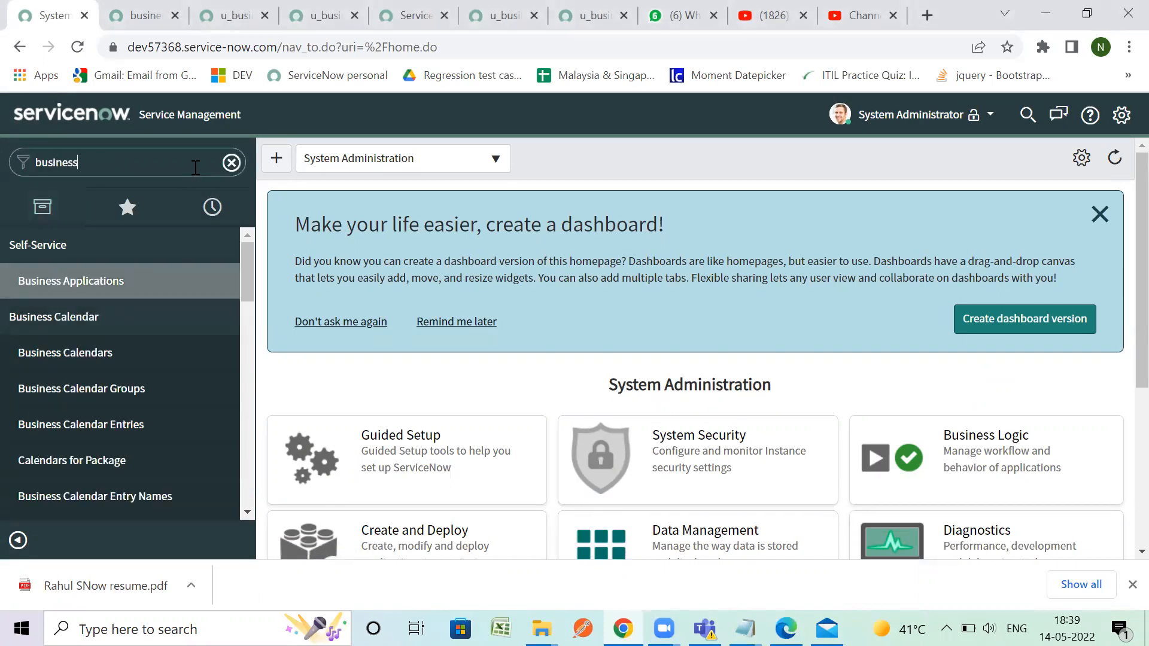
pyautogui.write(' cu')
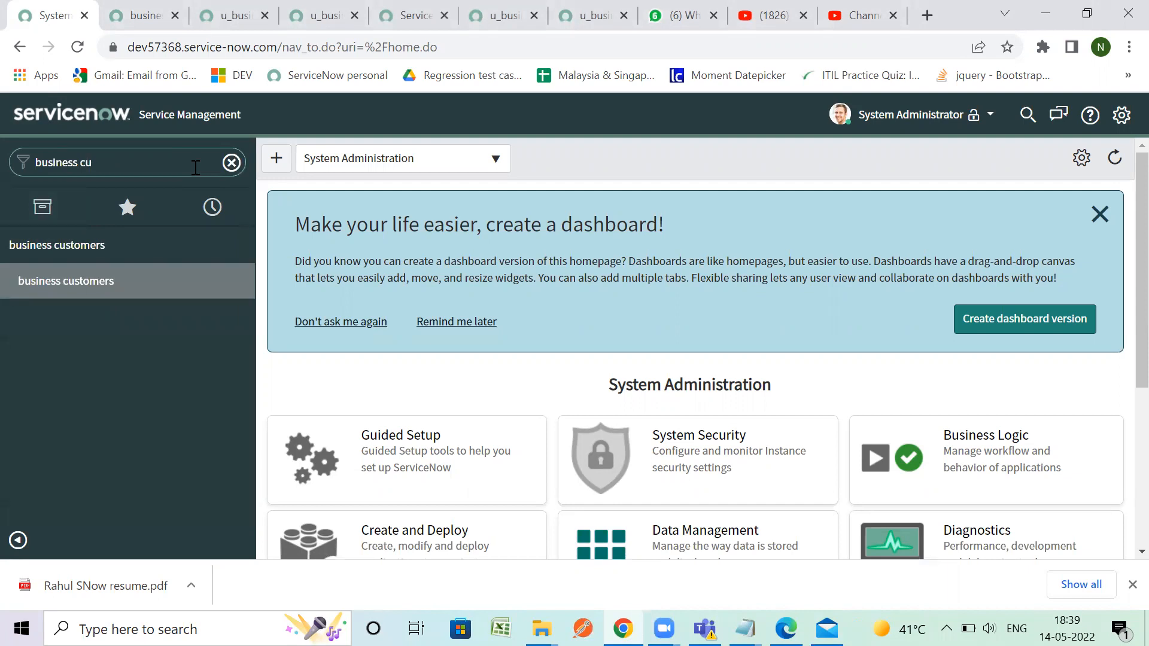
pyautogui.rightClick(81, 276)
pyautogui.click(120, 288)
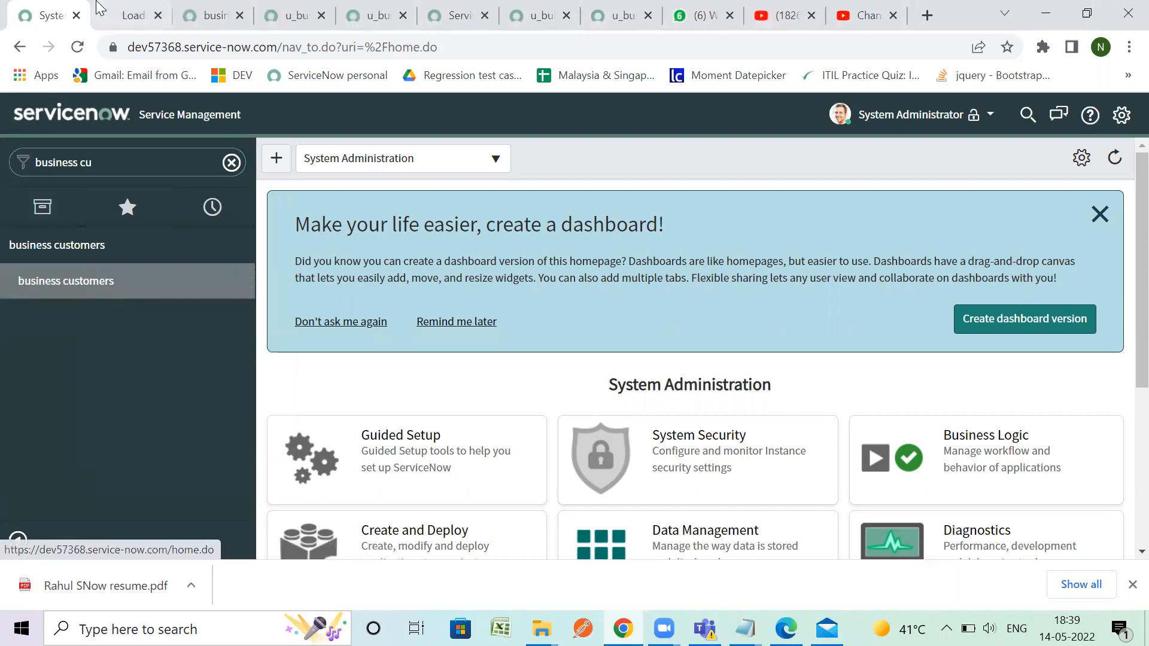
pyautogui.hotkey('ctrl', 'Tab')
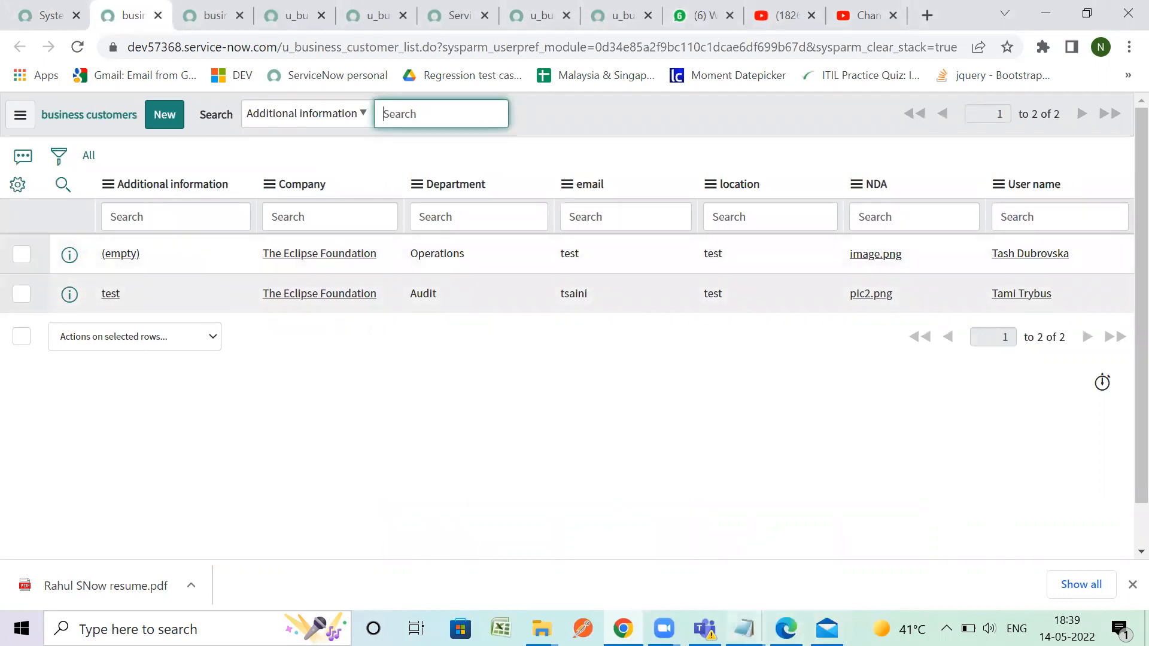
# Return from the access control documentation to the business customers list.
pyautogui.moveTo(703, 606)
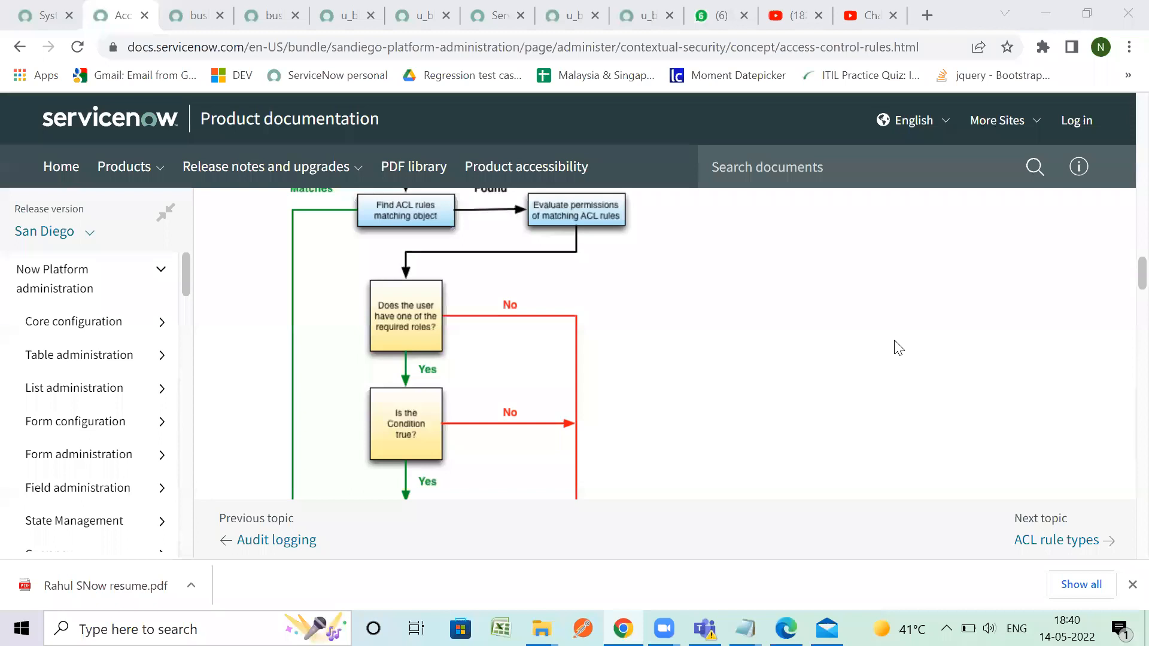
pyautogui.click(48, 15)
pyautogui.click(121, 281)
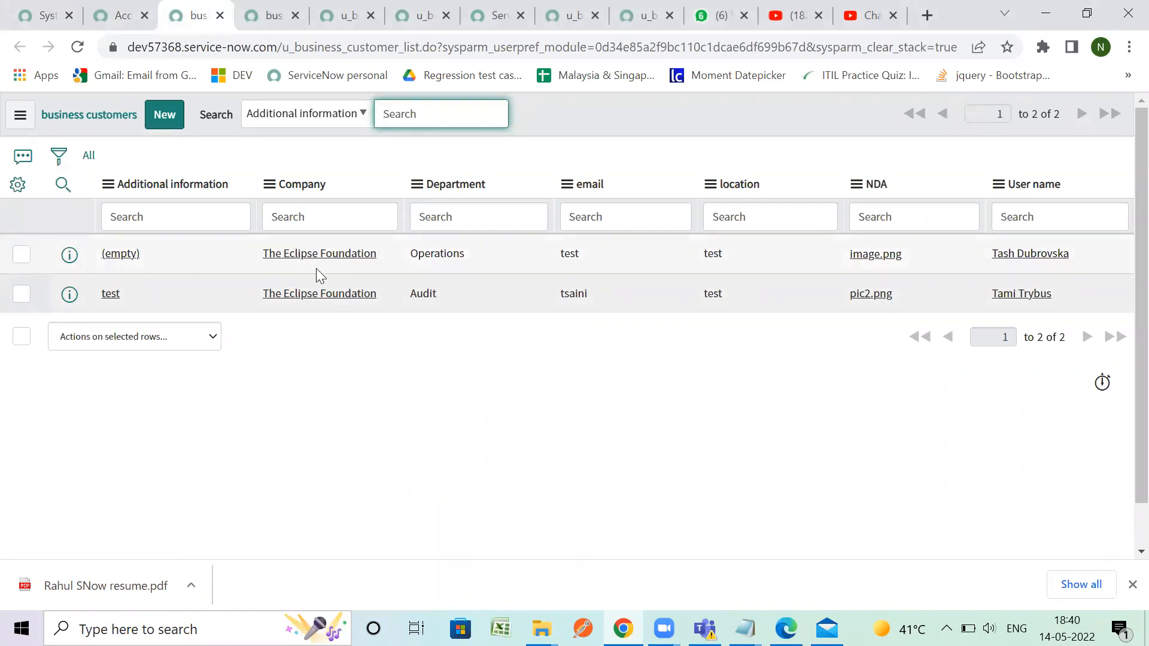
# Read the Access control list rules documentation from its introduction through Components of ACLs to the table of object examples.
pyautogui.click(123, 13)
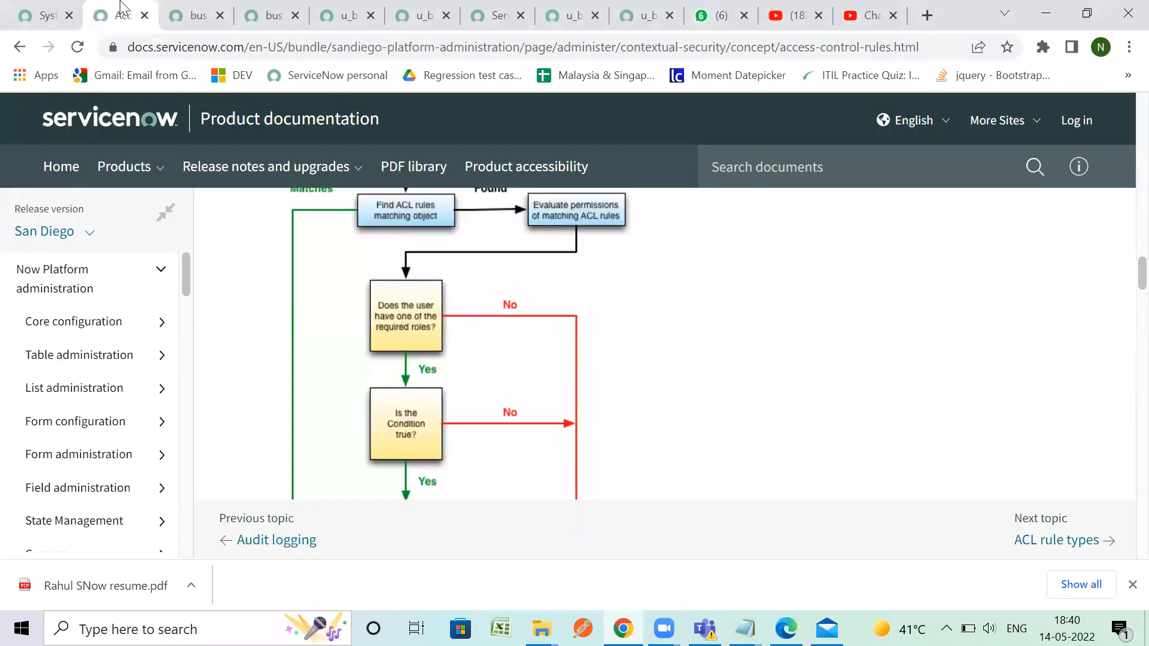
pyautogui.scroll(5, 359, 335)
pyautogui.scroll(5, 359, 346)
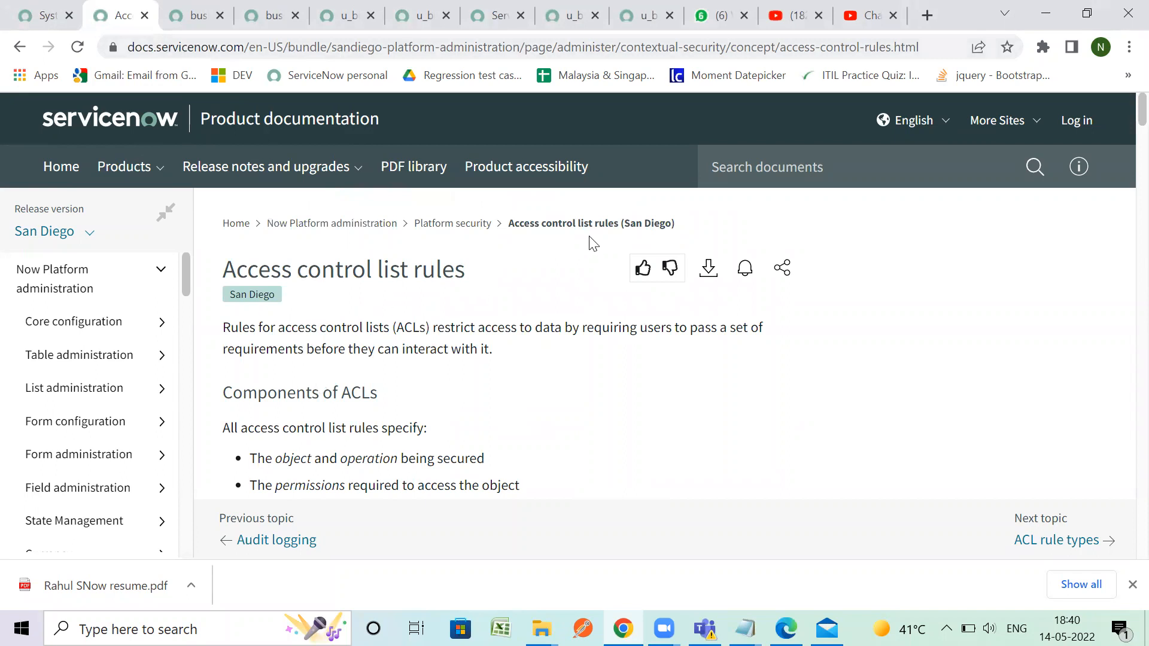
pyautogui.moveTo(624, 224); pyautogui.dragTo(641, 233)
pyautogui.scroll(-2, 428, 415)
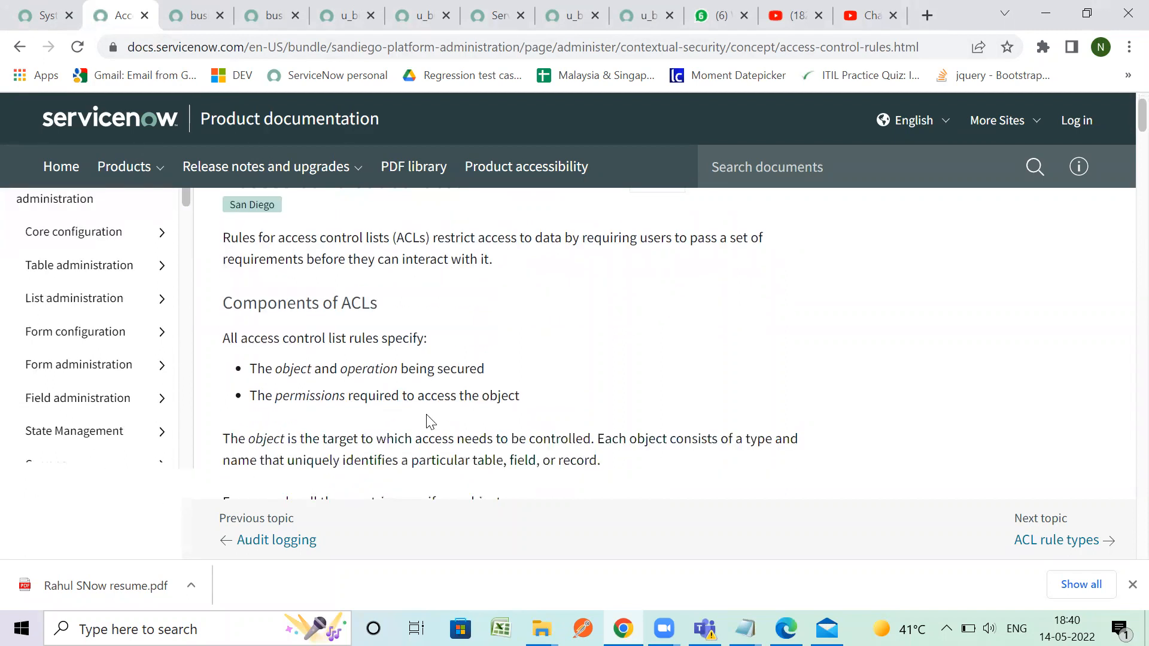
pyautogui.scroll(2, 431, 422)
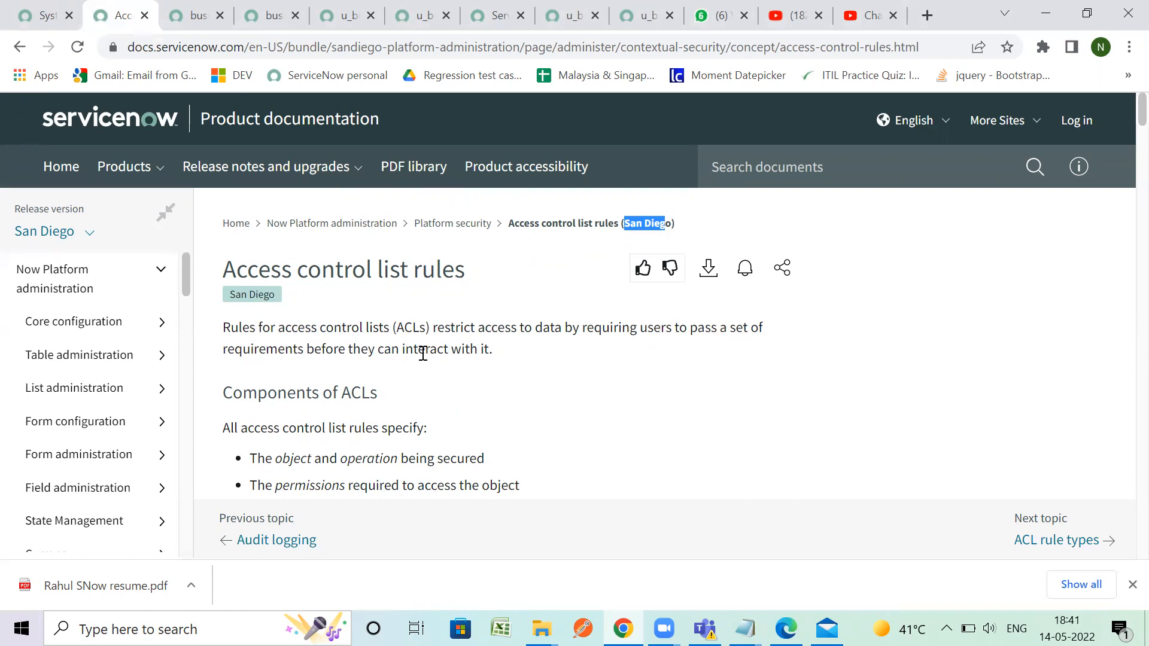
pyautogui.scroll(-2, 424, 353)
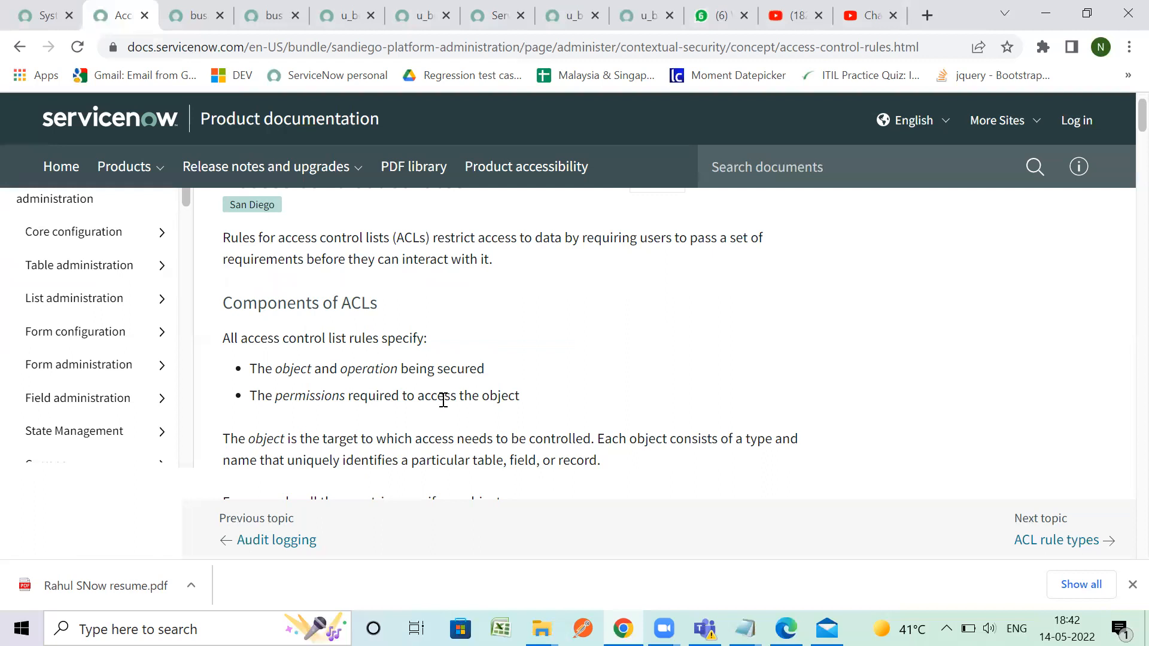
pyautogui.scroll(-5, 444, 400)
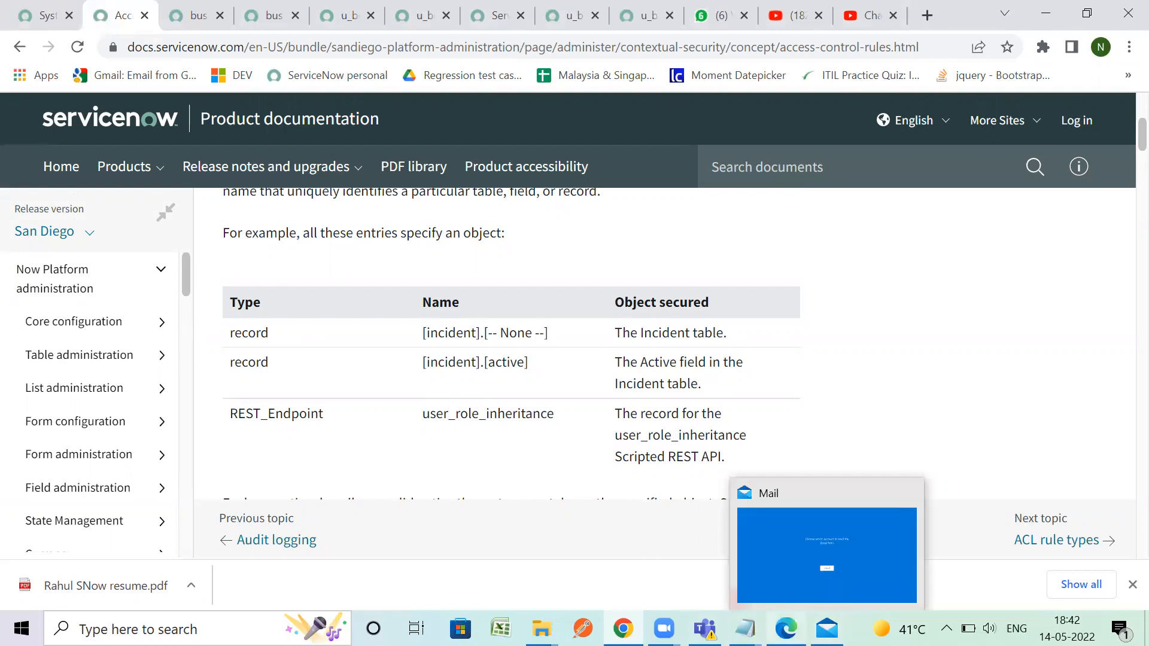
# Switch to the ACLs.txt notes in Notepad and highlight the ACL role name security_admin.
pyautogui.moveTo(745, 629)
pyautogui.click(786, 579)
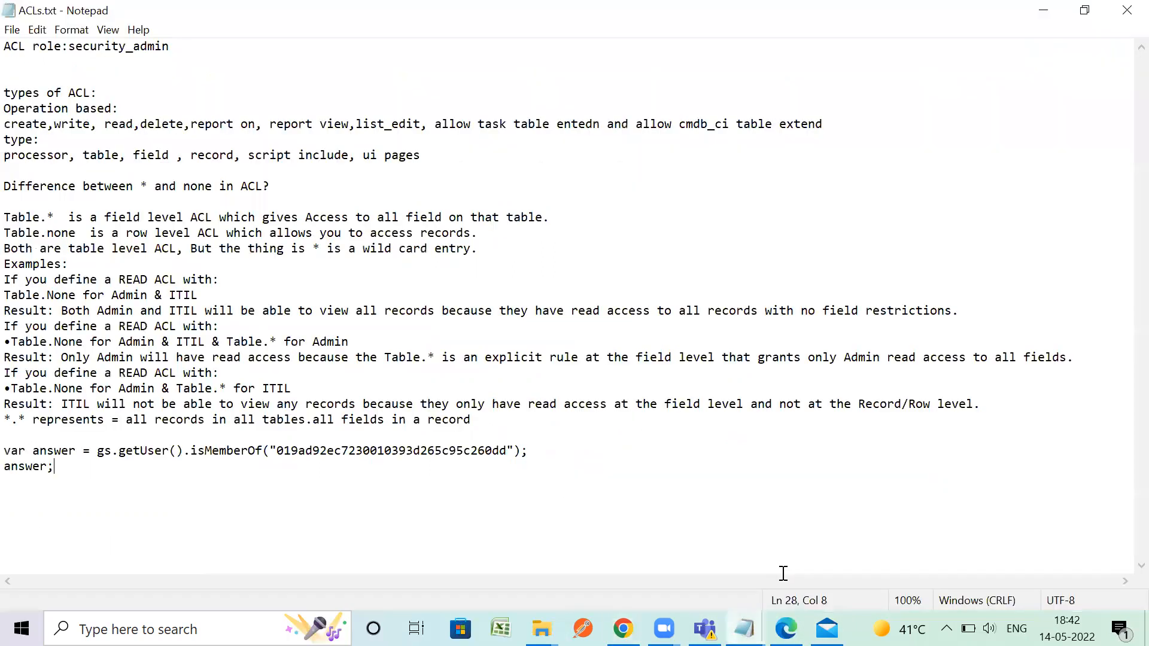
pyautogui.moveTo(10, 45); pyautogui.dragTo(179, 45)
pyautogui.click(158, 55)
pyautogui.doubleClick(152, 49)
pyautogui.click(149, 49)
pyautogui.click(70, 49)
pyautogui.keyDown('shift'); pyautogui.click(174, 45); pyautogui.keyUp('shift')
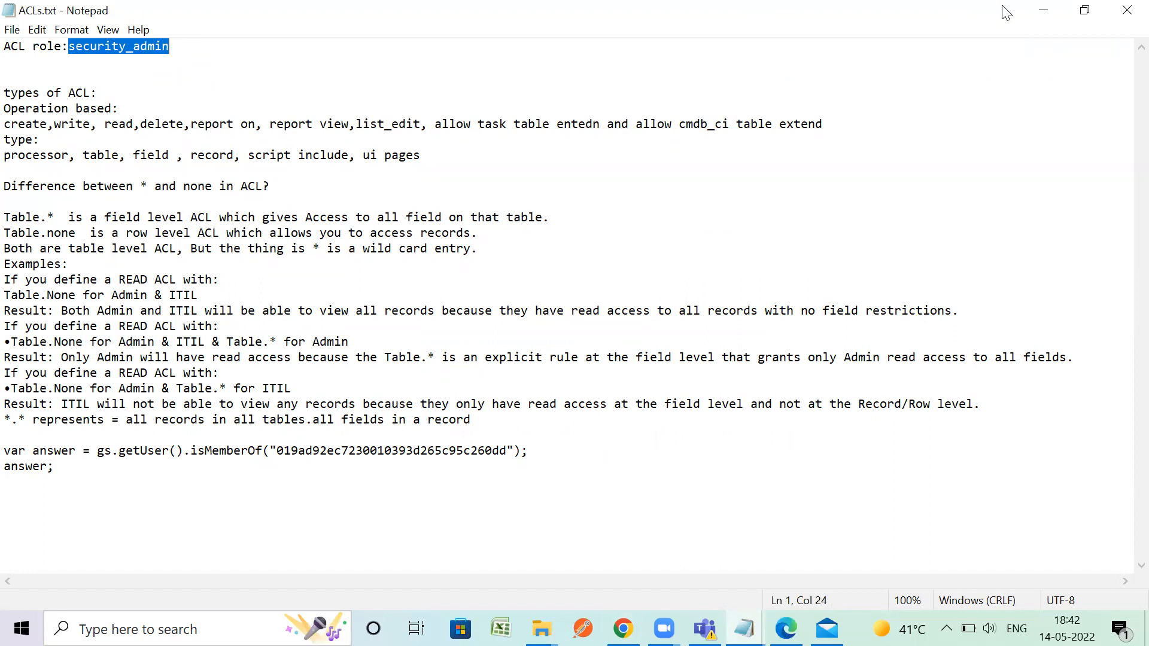
# Switch back to the ServiceNow home page and elevate the administrator's session to the security_admin role.
pyautogui.click(1044, 11)
pyautogui.click(28, 7)
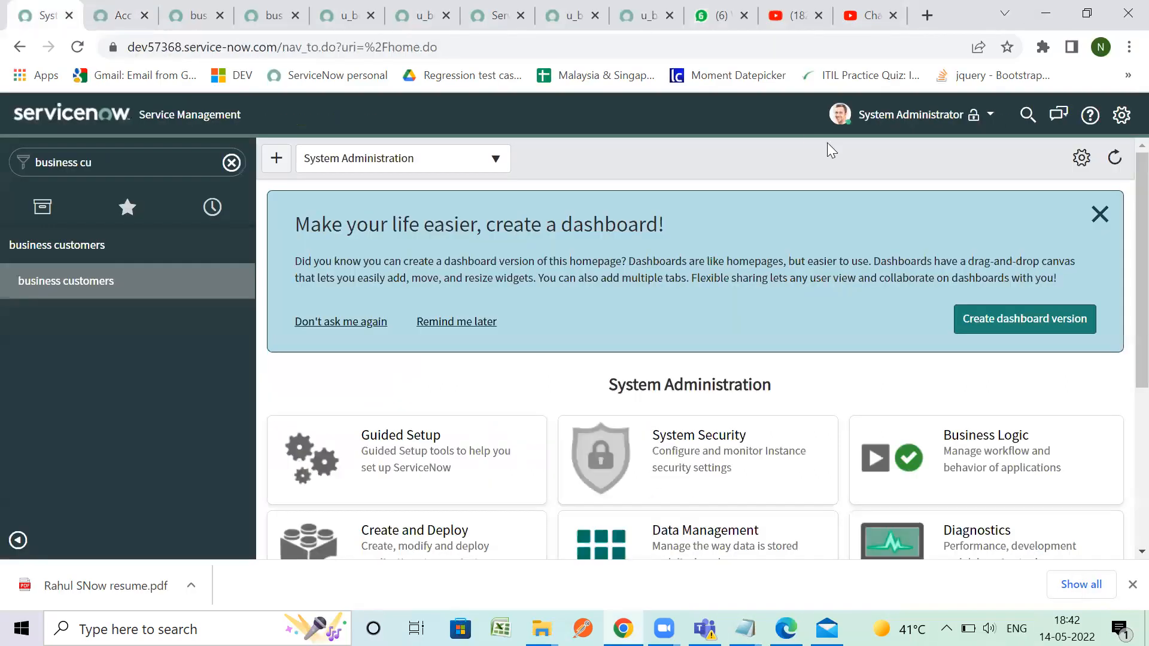
pyautogui.click(916, 117)
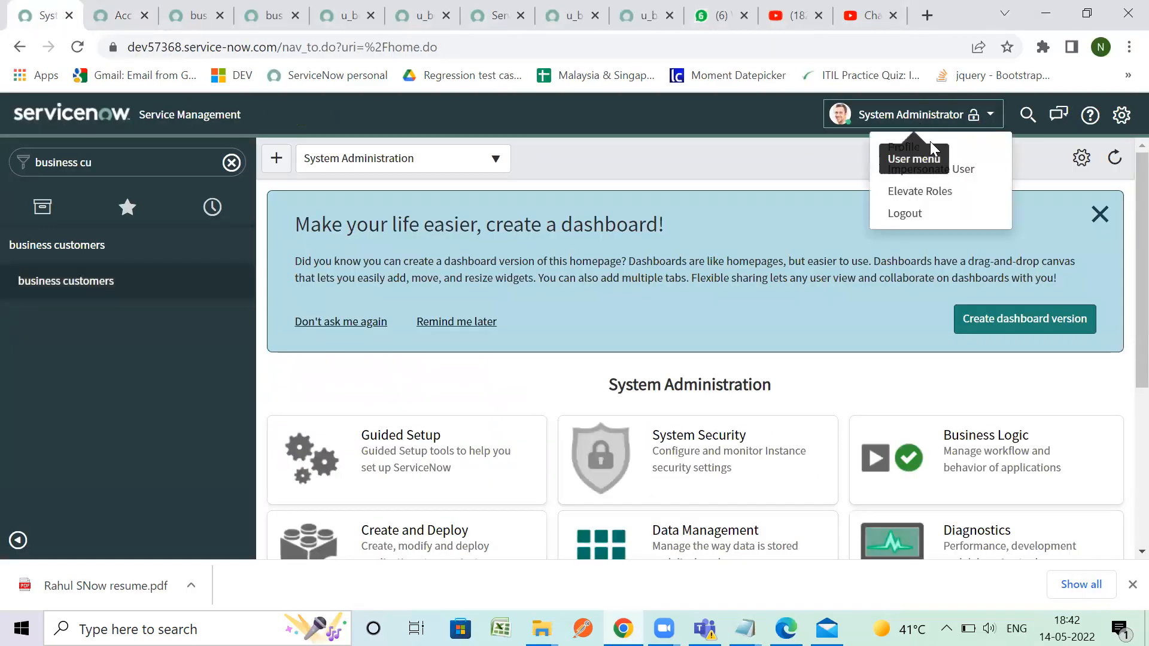
pyautogui.click(938, 193)
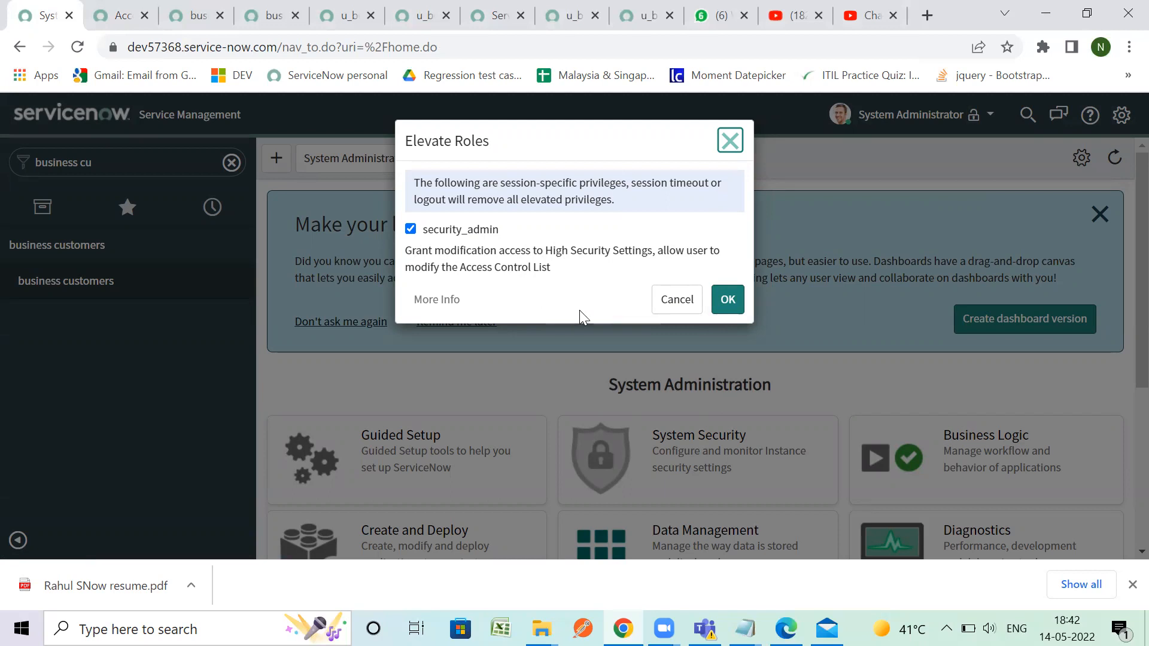
pyautogui.click(726, 301)
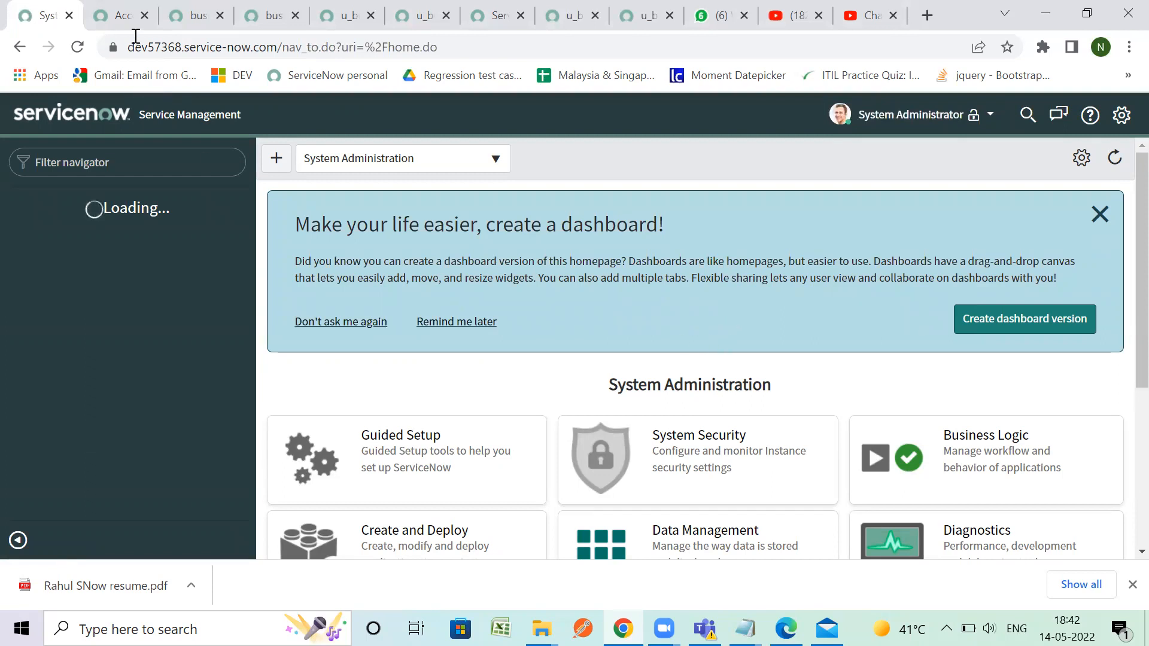
# Return to the ACLs.txt notes in Notepad and highlight the "Operation based:" and "type:" headings under types of ACL.
pyautogui.click(124, 12)
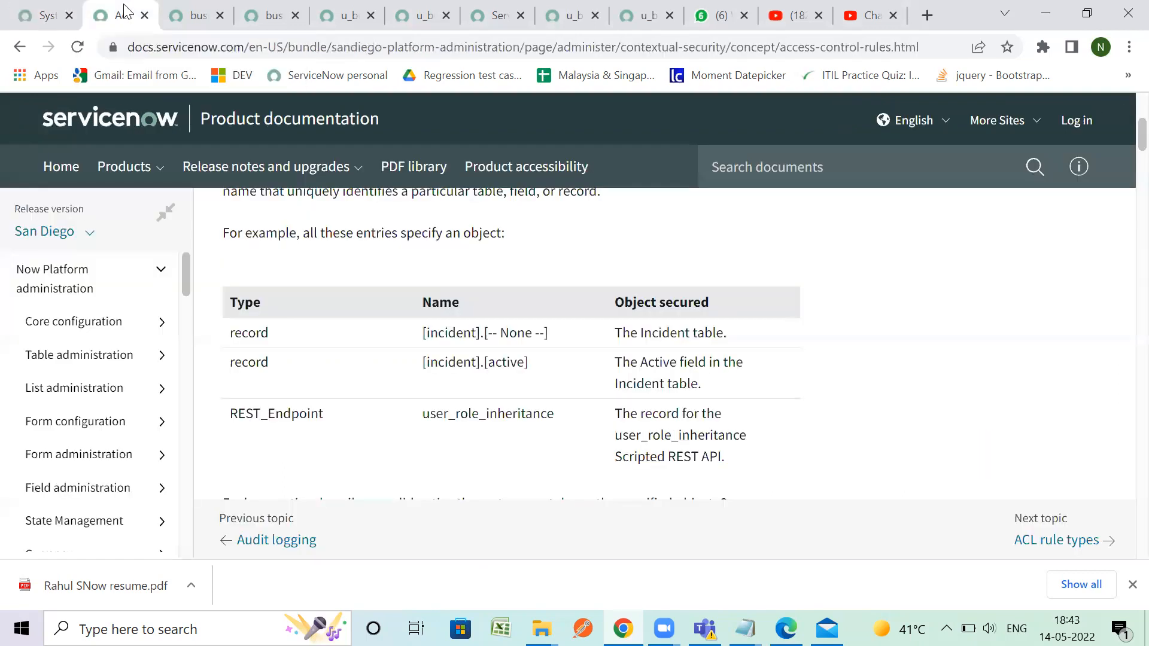
pyautogui.click(197, 15)
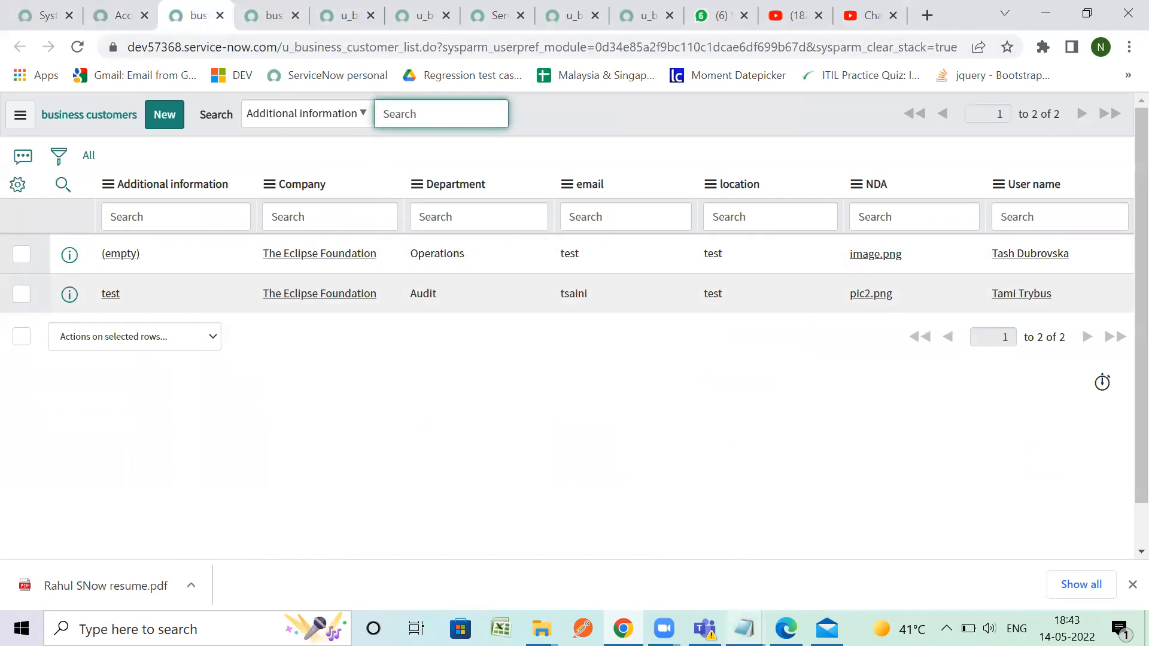
pyautogui.moveTo(744, 628)
pyautogui.click(787, 566)
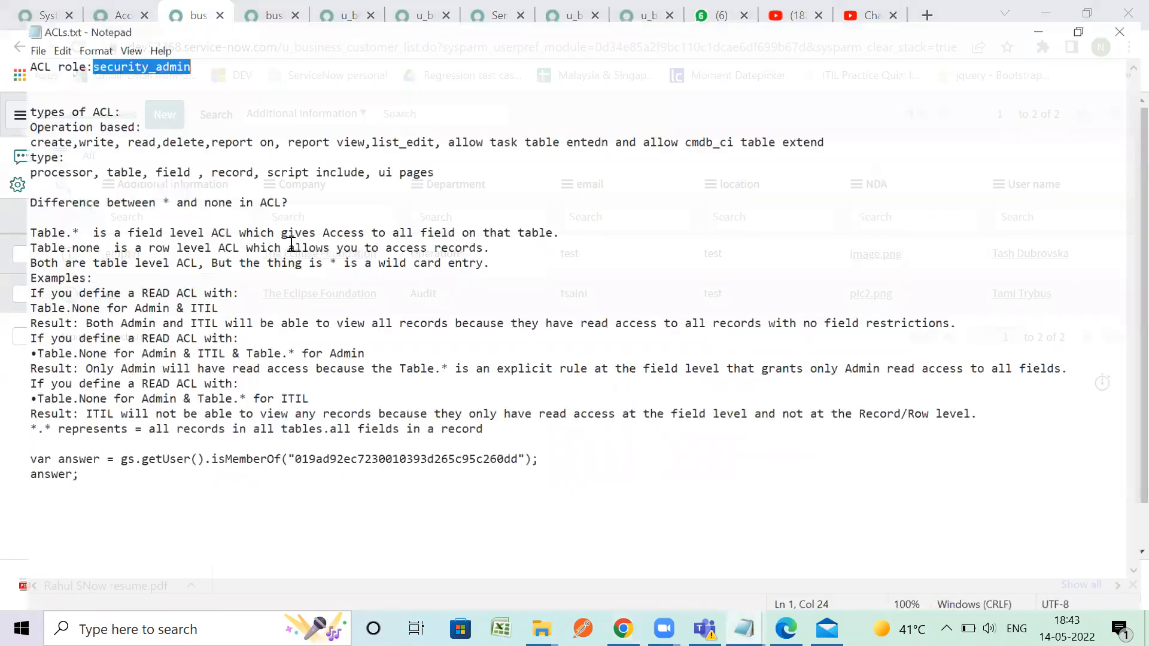
pyautogui.click(9, 108)
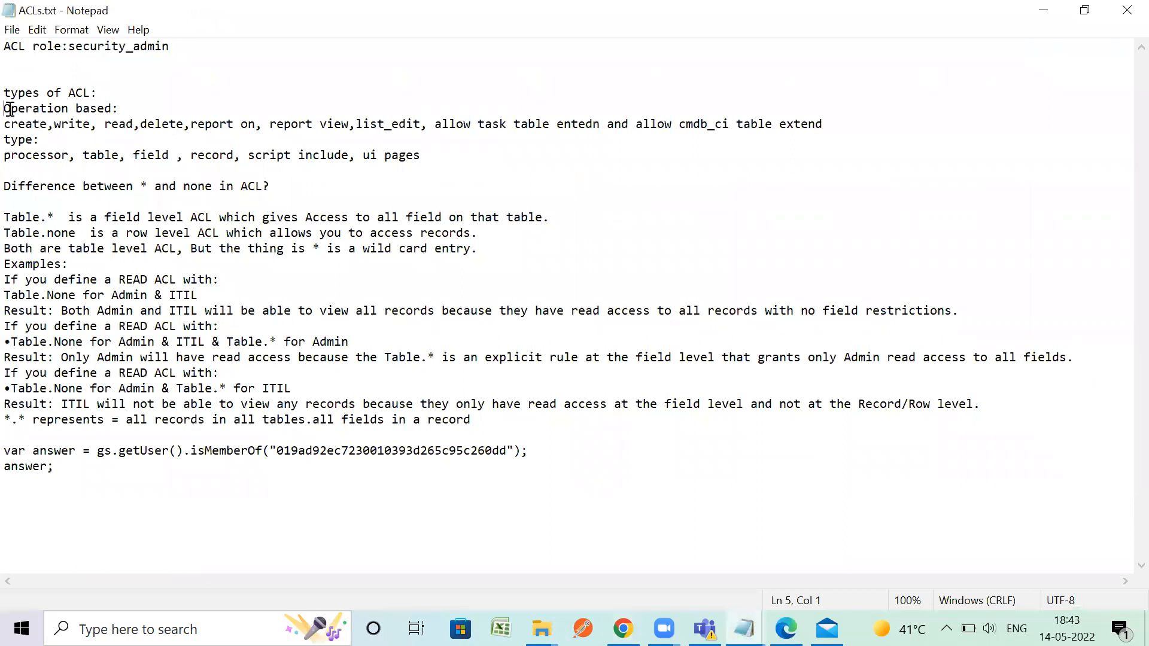
pyautogui.moveTo(9, 109); pyautogui.dragTo(135, 109)
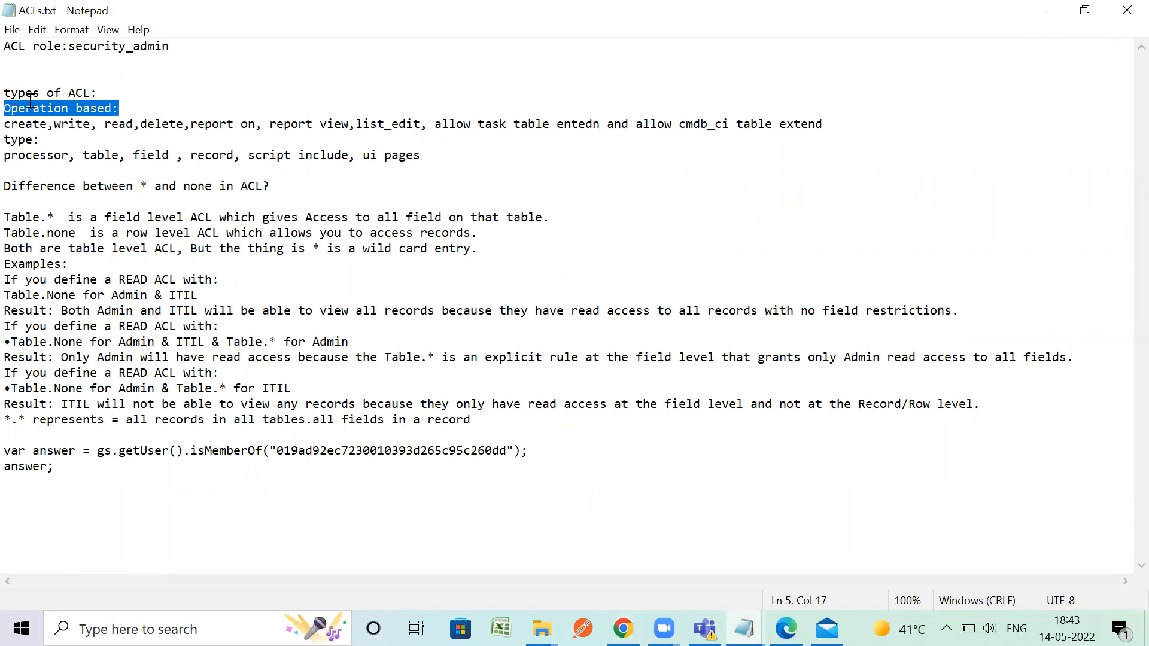
pyautogui.moveTo(48, 140); pyautogui.dragTo(5, 140)
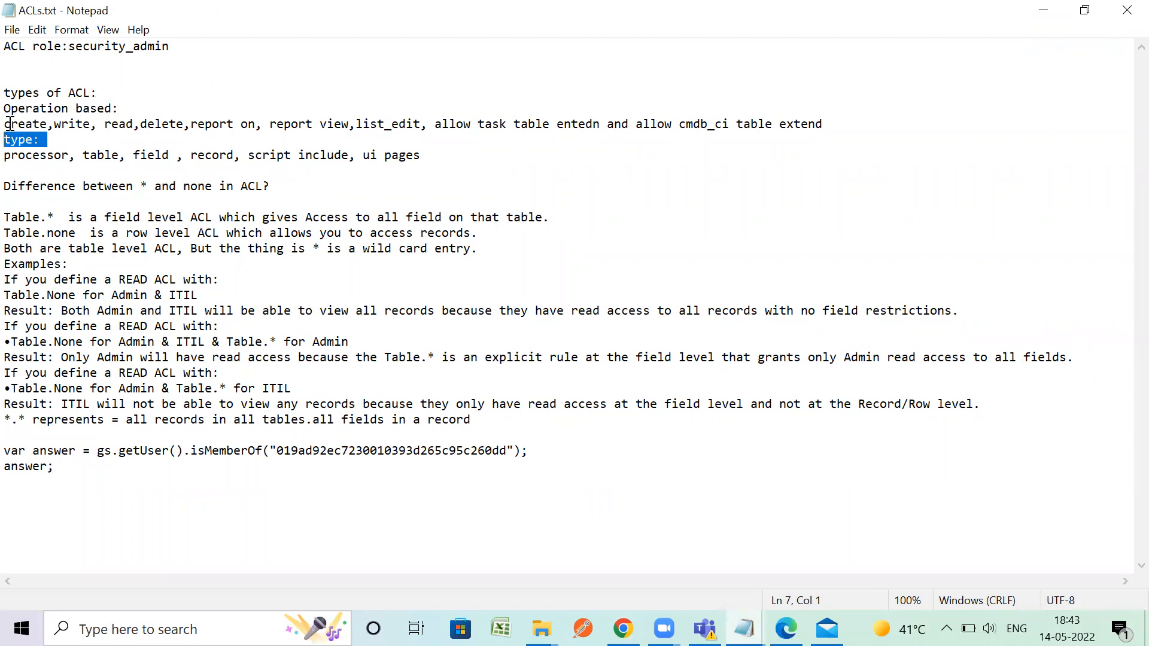
# Highlight the create, write, read and delete operations in the operation-based ACL line of the notes.
pyautogui.moveTo(5, 124); pyautogui.dragTo(47, 128)
pyautogui.doubleClick(32, 127)
pyautogui.doubleClick(68, 127)
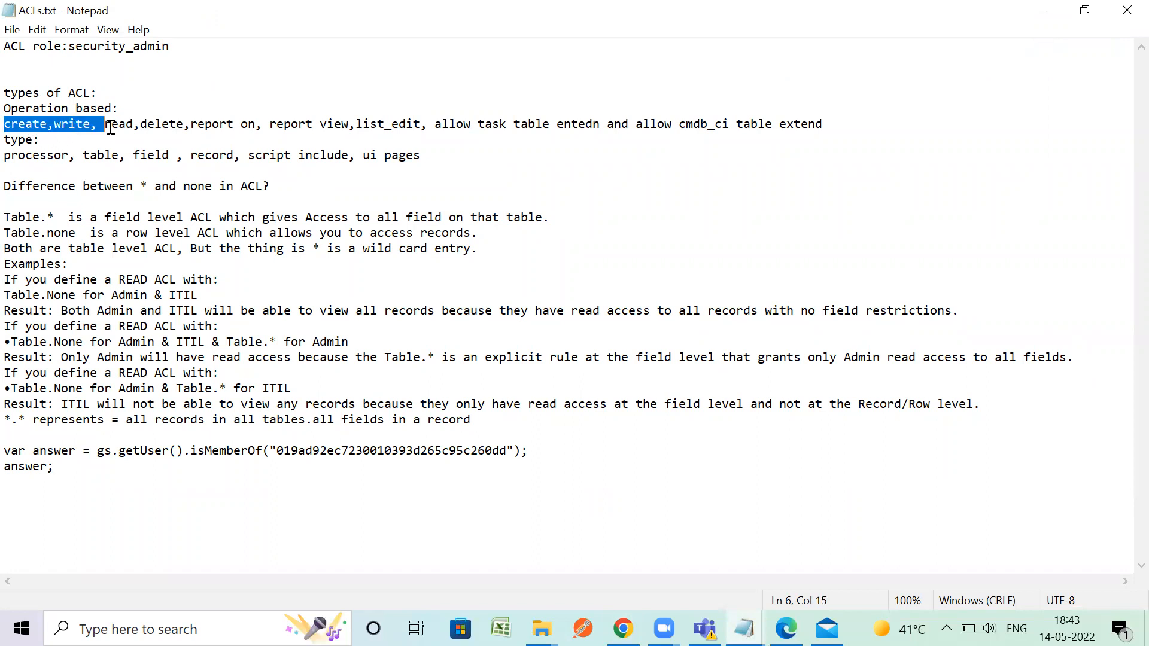
pyautogui.doubleClick(111, 126)
pyautogui.click(185, 125)
pyautogui.doubleClick(185, 127)
pyautogui.moveTo(185, 127)
pyautogui.mouseDown()
pyautogui.moveTo(29, 127)
pyautogui.moveTo(186, 123)
pyautogui.mouseUp()
pyautogui.click(28, 127)
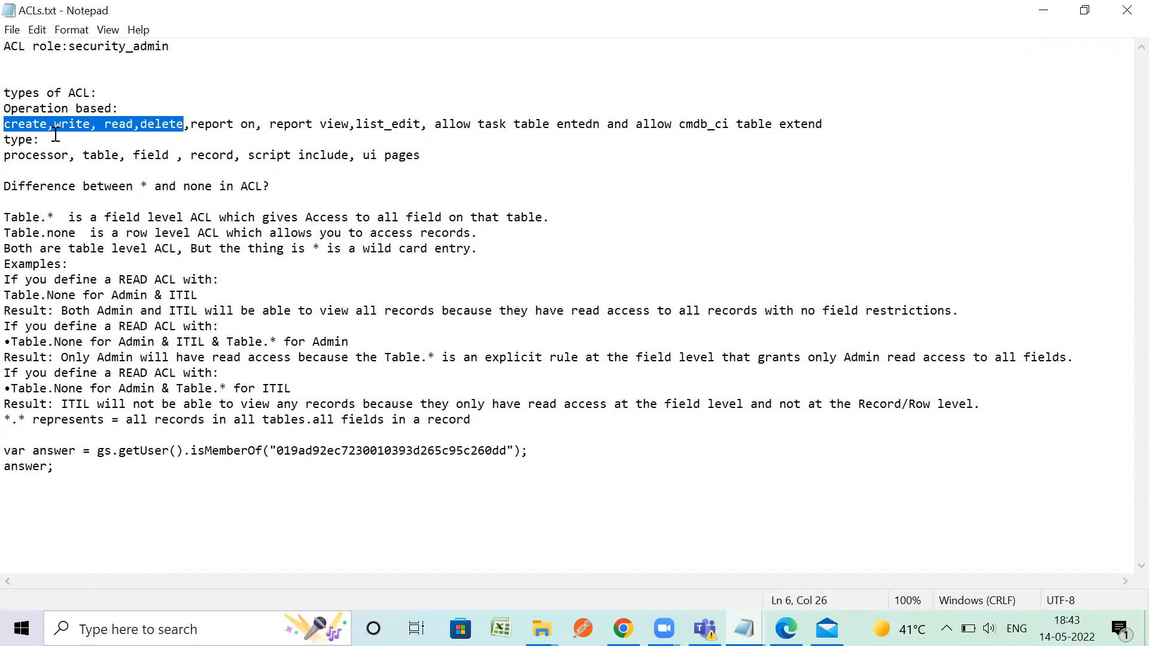
pyautogui.click(78, 128)
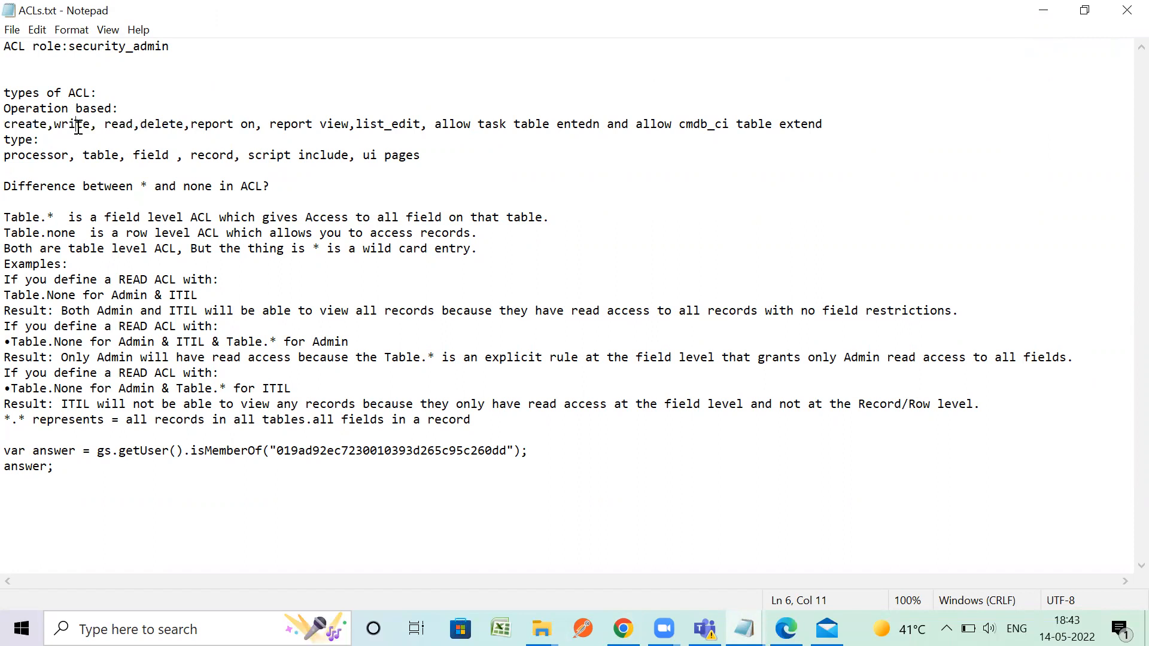
# Go over the read and delete operations in the same line and highlight "report on".
pyautogui.moveTo(106, 124); pyautogui.dragTo(241, 124)
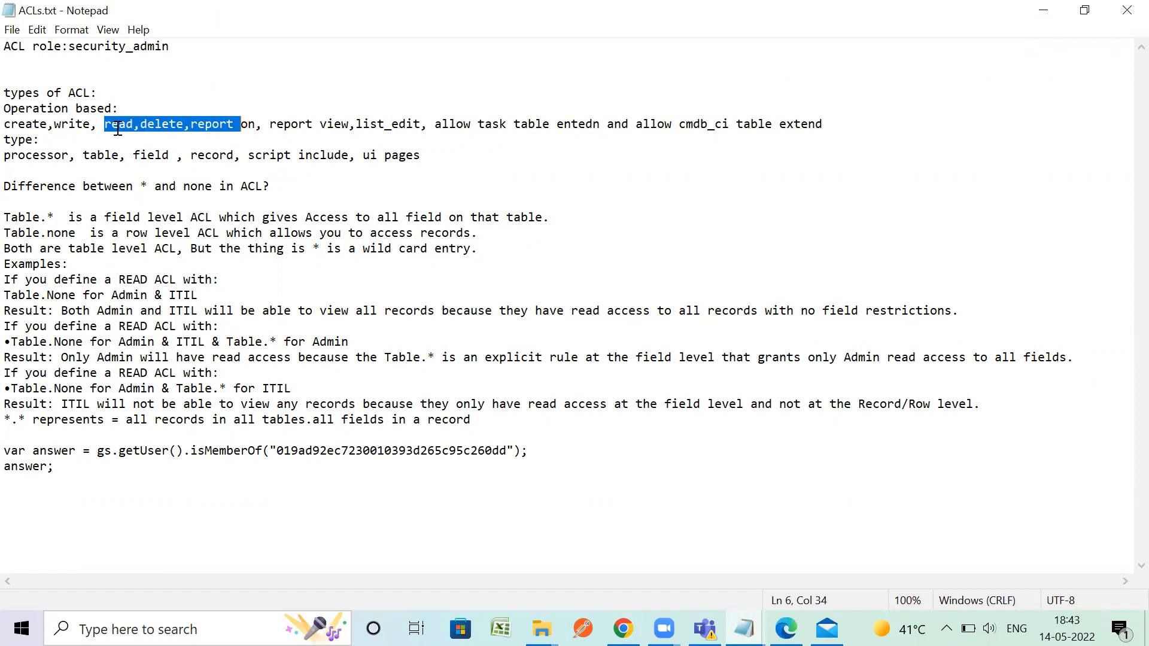
pyautogui.click(163, 128)
pyautogui.moveTo(197, 124); pyautogui.dragTo(241, 124)
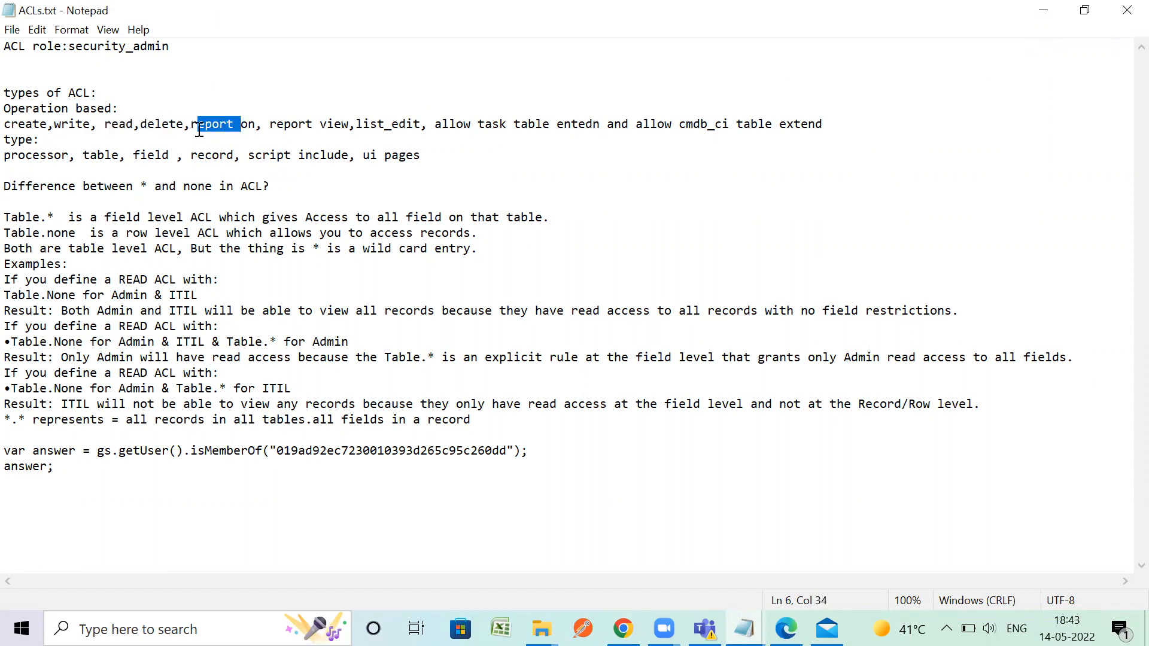
pyautogui.click(207, 128)
pyautogui.doubleClick(215, 128)
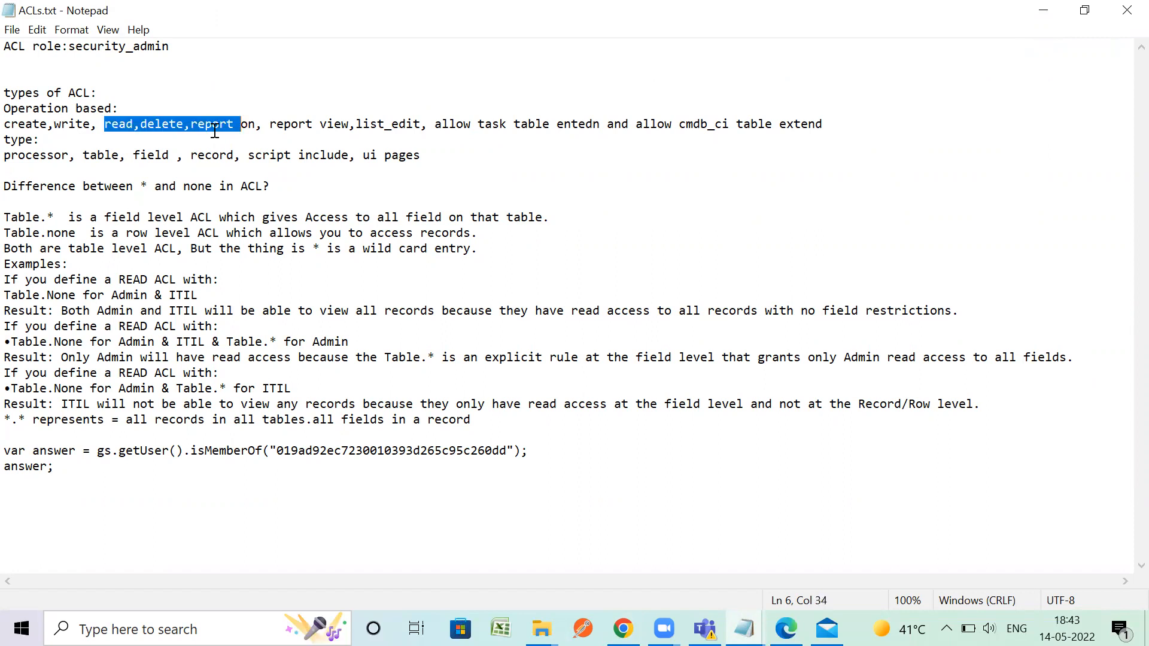
pyautogui.click(240, 127)
pyautogui.doubleClick(216, 123)
pyautogui.click(193, 124)
pyautogui.moveTo(191, 124); pyautogui.dragTo(256, 125)
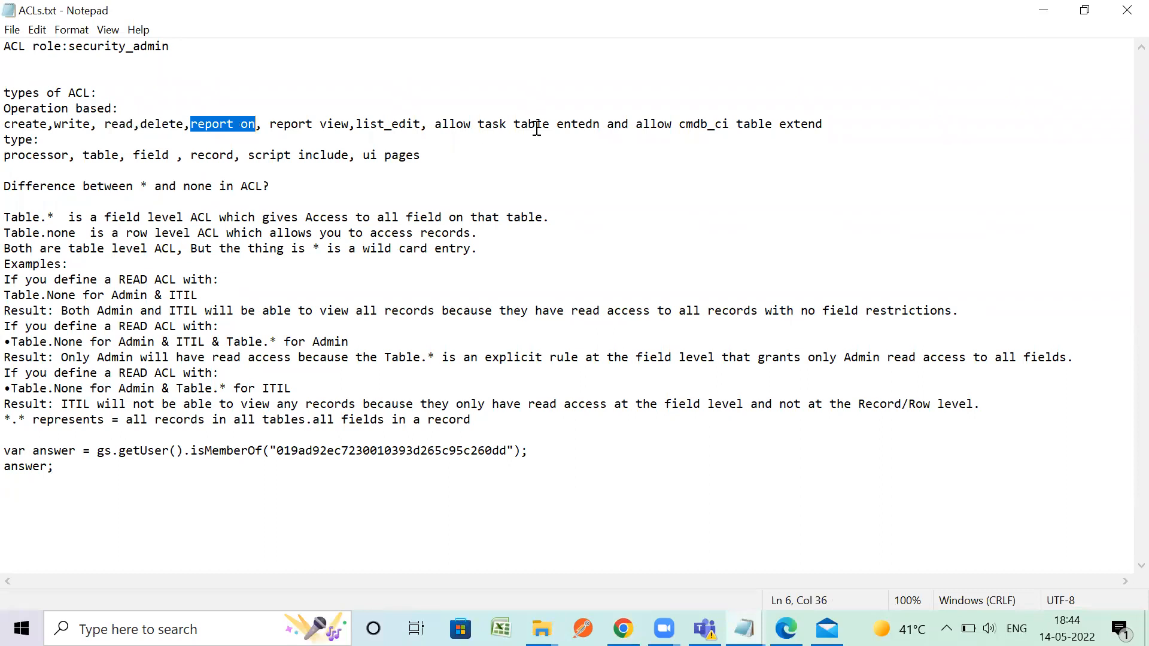
# Switch to the access control documentation in Chrome and examine the table of operations and results of failing an ACL rule.
pyautogui.click(1044, 12)
pyautogui.click(123, 16)
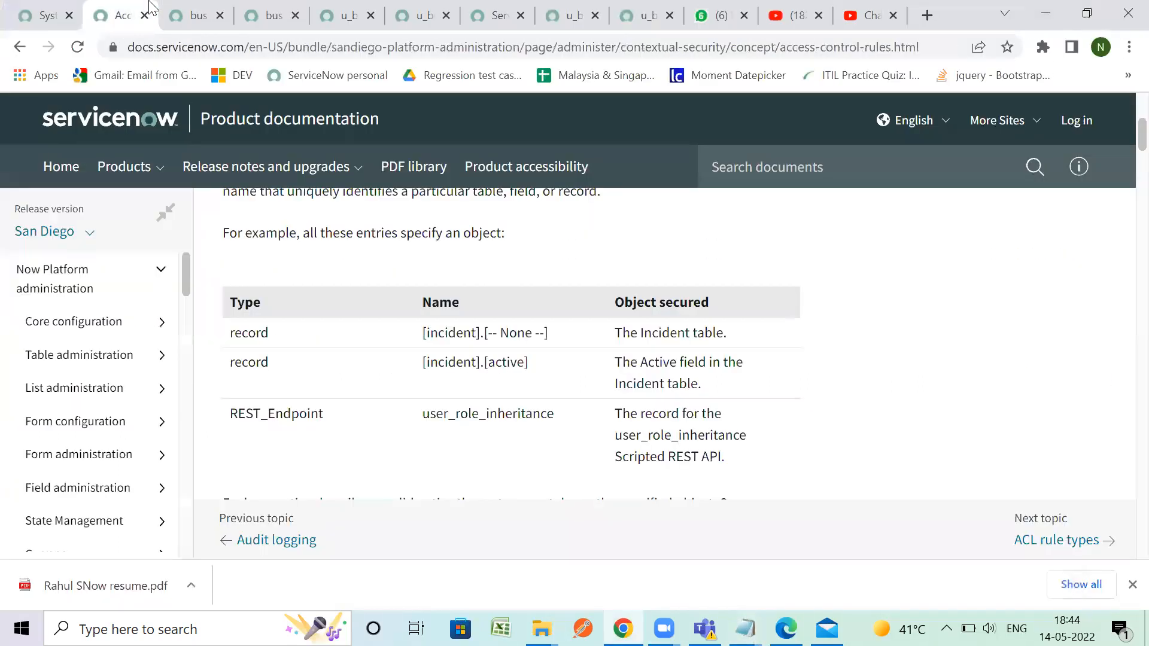
pyautogui.scroll(-5, 383, 410)
pyautogui.scroll(-15, 383, 403)
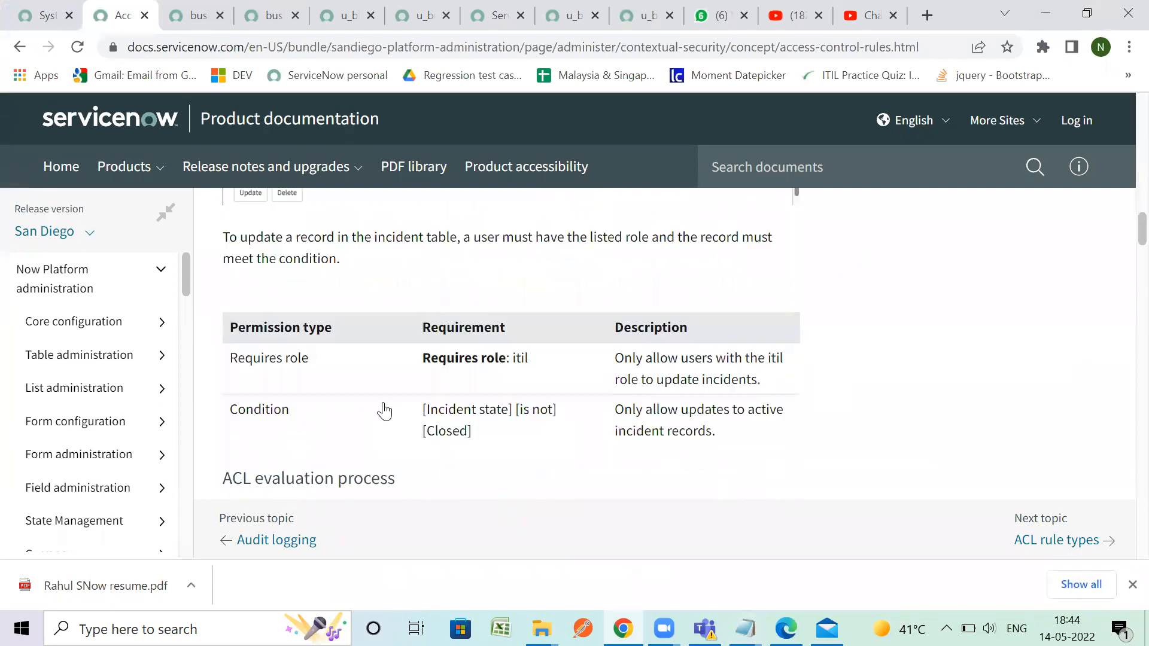
pyautogui.scroll(-8, 386, 410)
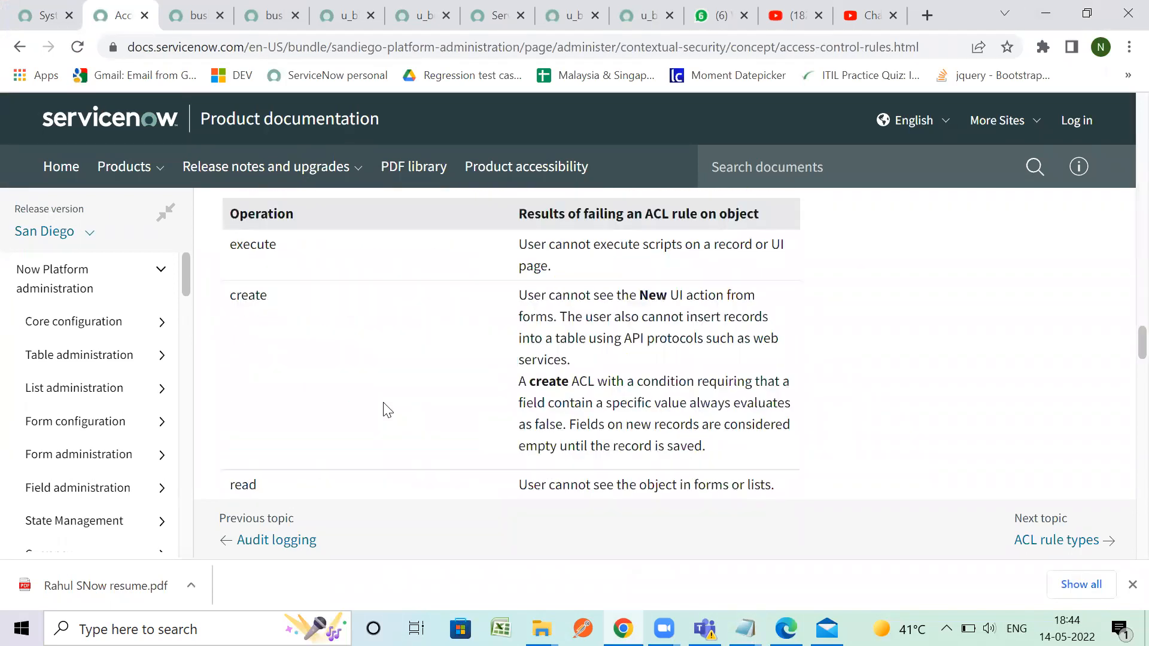
# Highlight the result of failing an execute ACL rule in the documentation's operations table.
pyautogui.scroll(4, 388, 410)
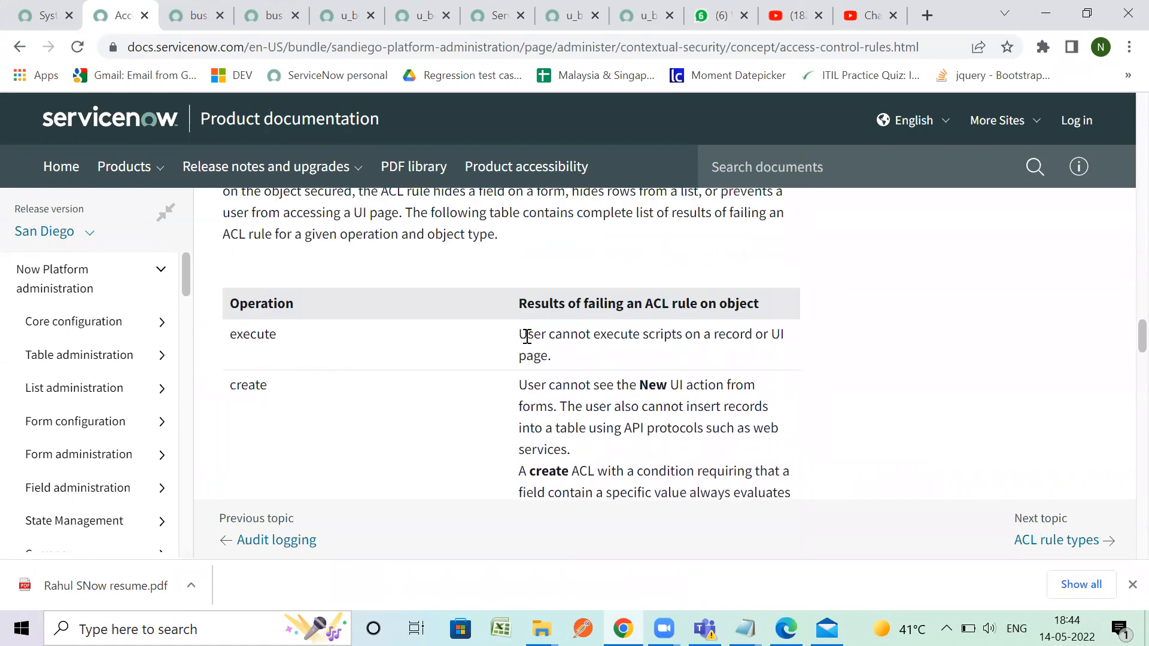
pyautogui.moveTo(528, 334)
pyautogui.mouseDown()
pyautogui.moveTo(655, 334)
pyautogui.moveTo(726, 356)
pyautogui.moveTo(579, 357)
pyautogui.moveTo(510, 338)
pyautogui.mouseUp()
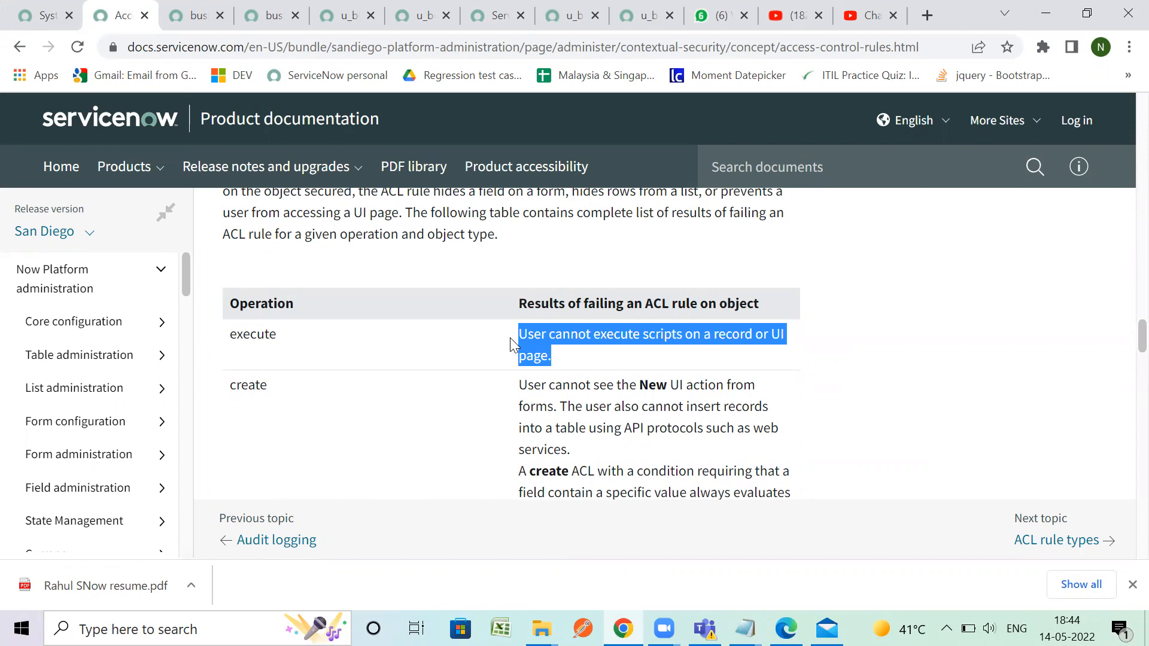
pyautogui.moveTo(510, 337); pyautogui.dragTo(222, 342)
pyautogui.scroll(-2, 306, 356)
pyautogui.scroll(2, 304, 358)
pyautogui.scroll(-1, 295, 392)
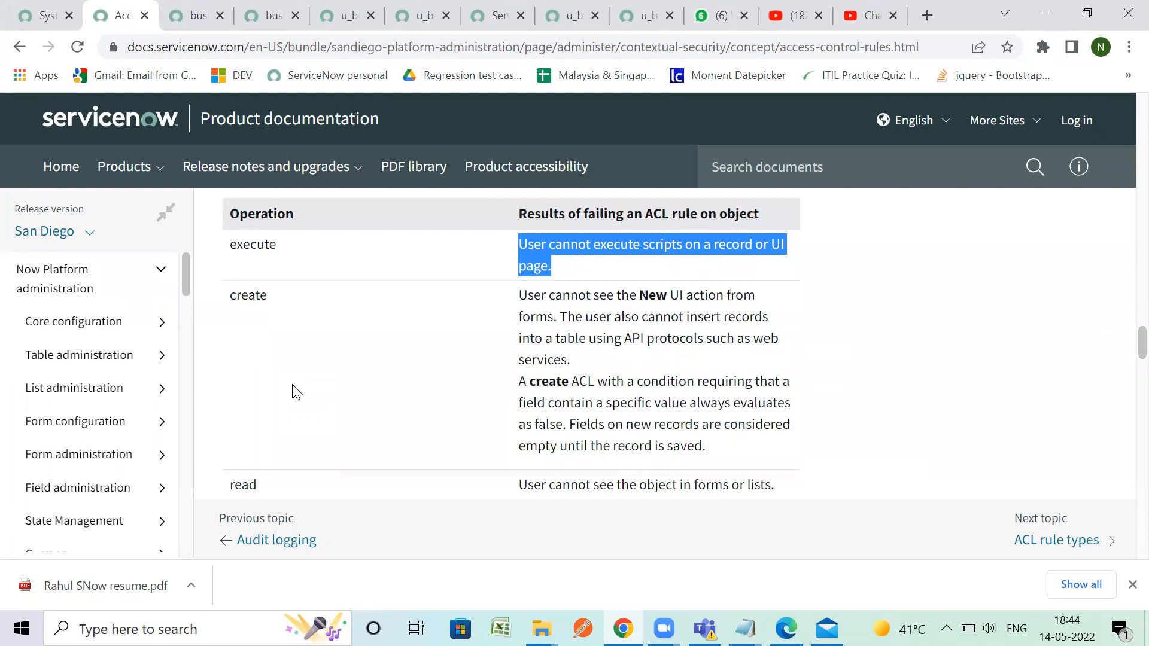
# Highlight the read, write and delete operations one after another in the operations table.
pyautogui.scroll(-3, 295, 392)
pyautogui.moveTo(263, 307); pyautogui.dragTo(231, 307)
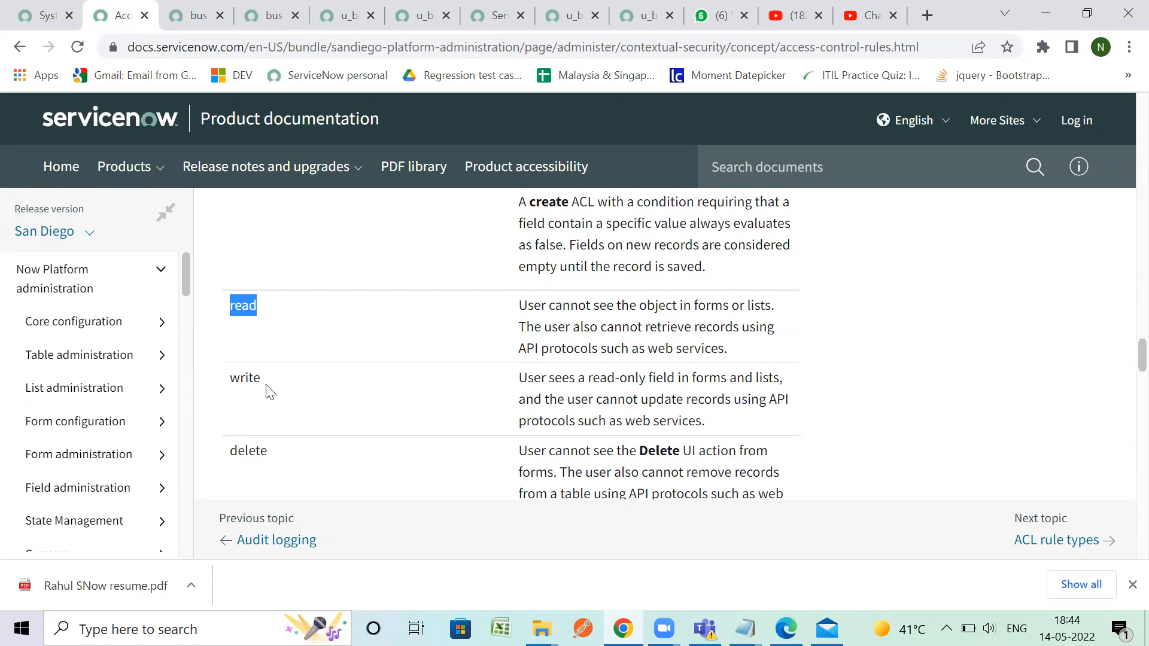
pyautogui.moveTo(263, 379); pyautogui.dragTo(230, 378)
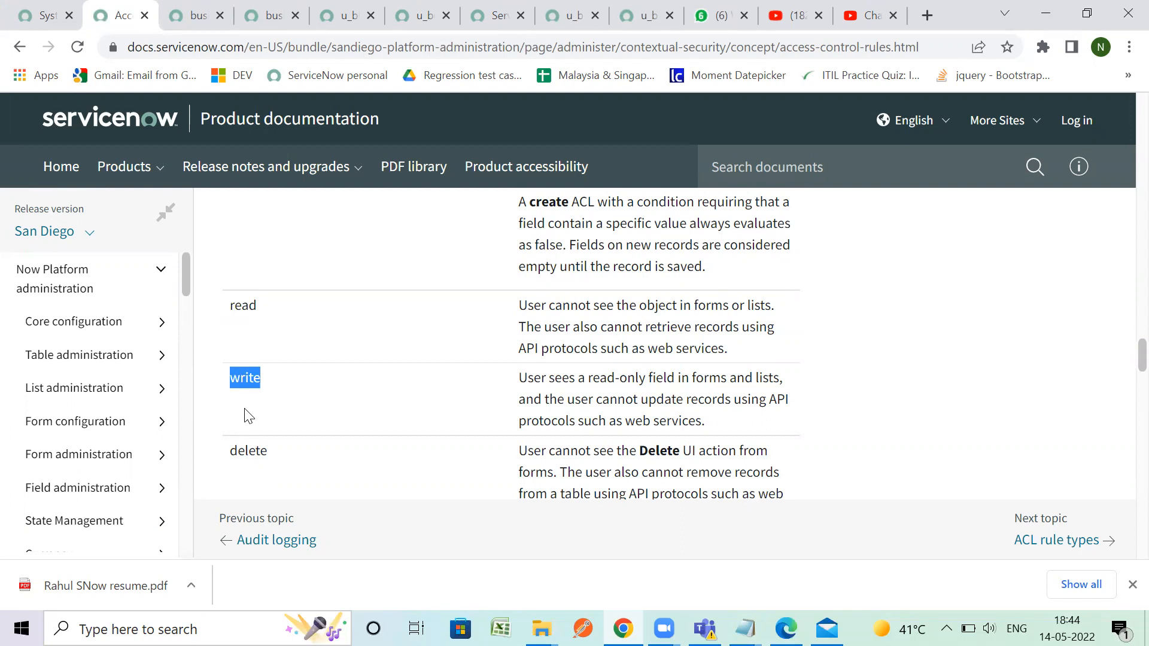
pyautogui.scroll(-1, 246, 413)
pyautogui.moveTo(285, 363); pyautogui.dragTo(225, 361)
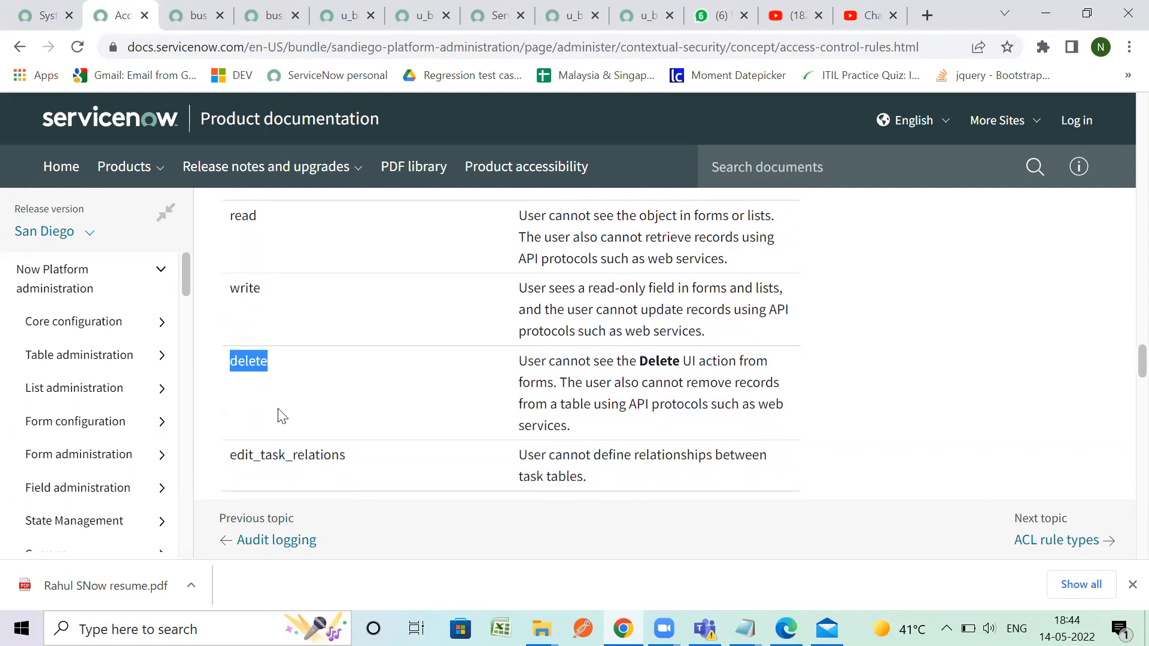
# Review the remaining operations from edit_task_relations through report_on, report_view and personalize_choices, with their failure results.
pyautogui.scroll(-1, 279, 415)
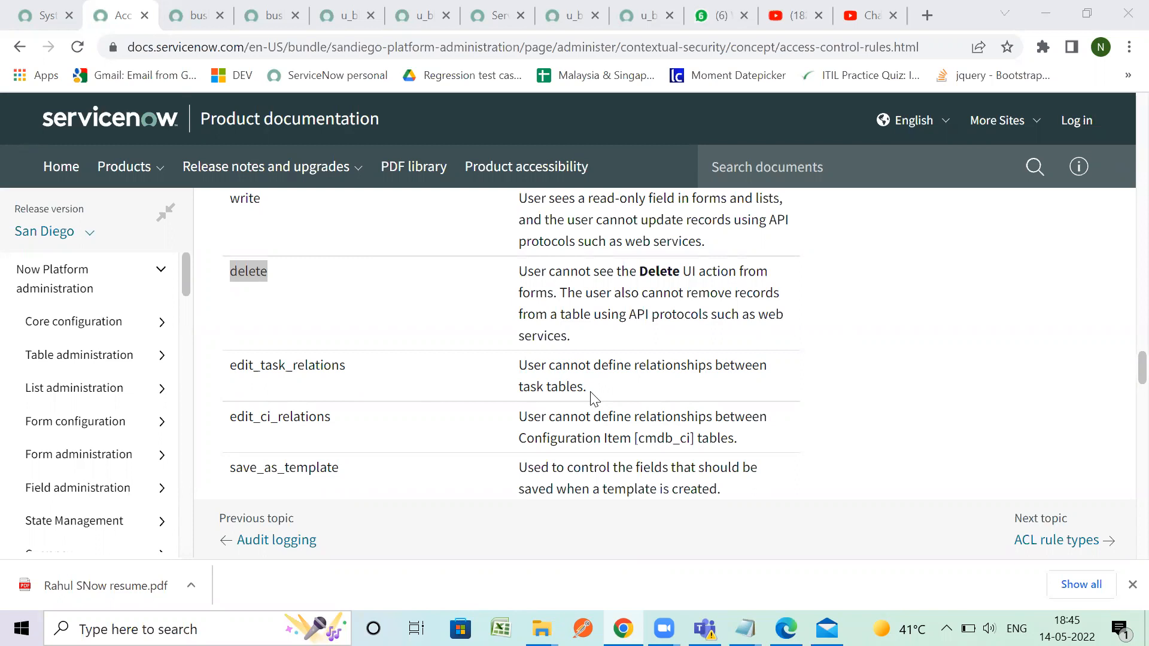
pyautogui.scroll(-1, 415, 479)
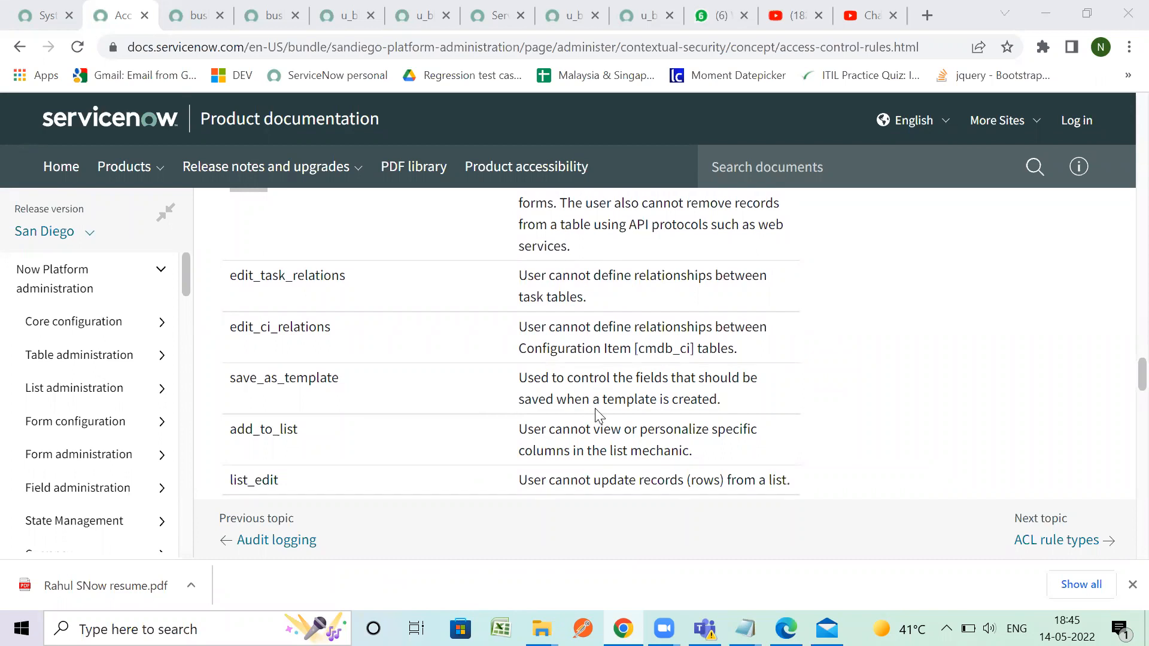
pyautogui.scroll(-1, 693, 403)
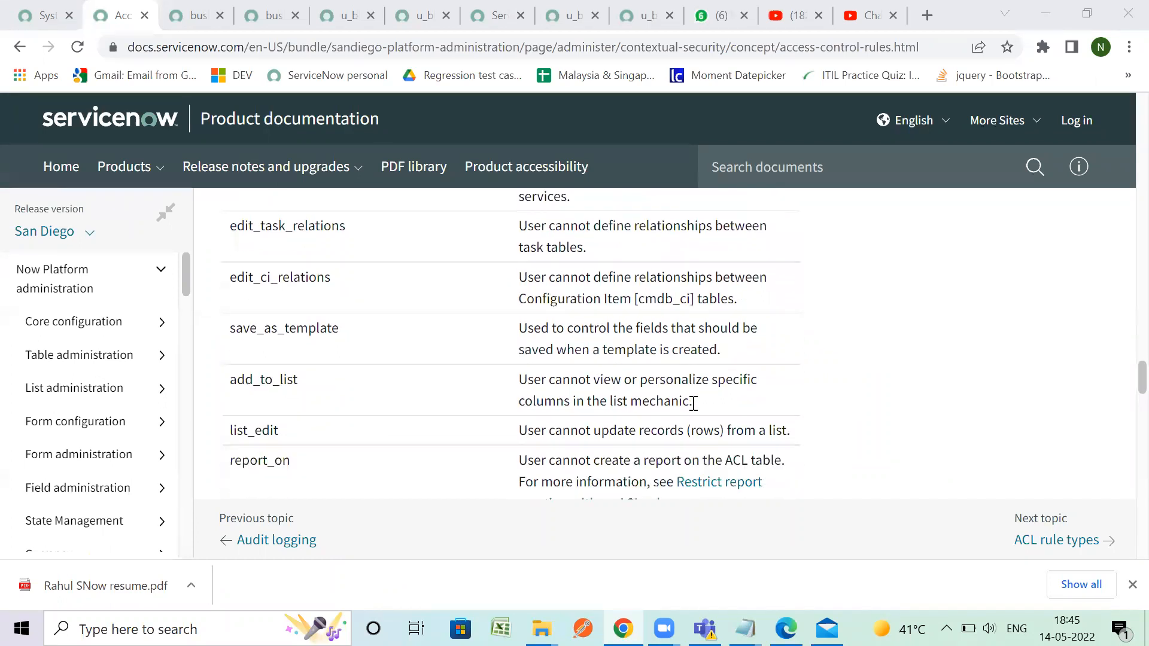
pyautogui.scroll(-2, 413, 455)
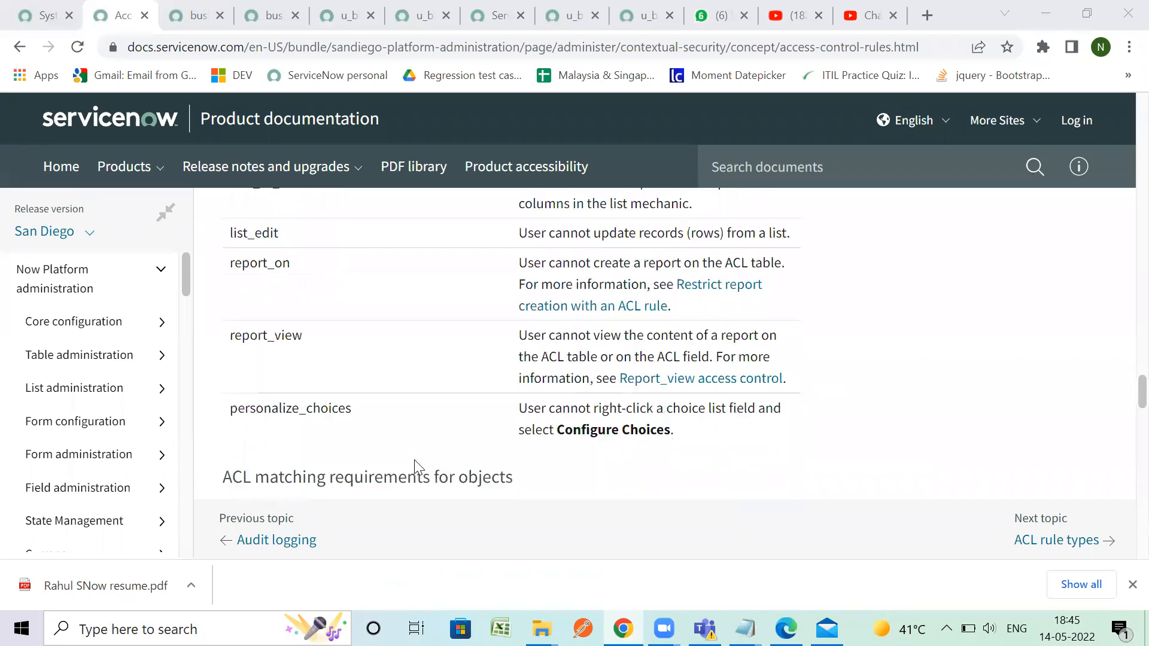
pyautogui.scroll(-1, 452, 333)
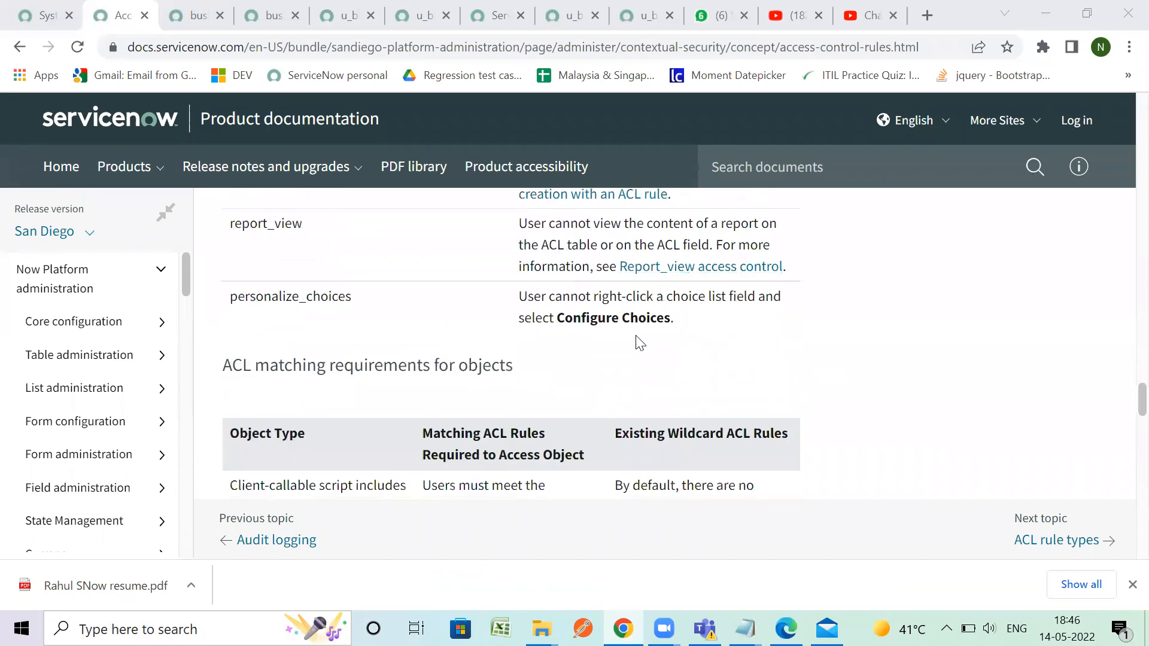
pyautogui.scroll(-2, 641, 343)
# Go back to the execute operation and skim the whole operations table again as far as the ACL matching requirements.
pyautogui.scroll(4, 642, 344)
pyautogui.scroll(8, 640, 342)
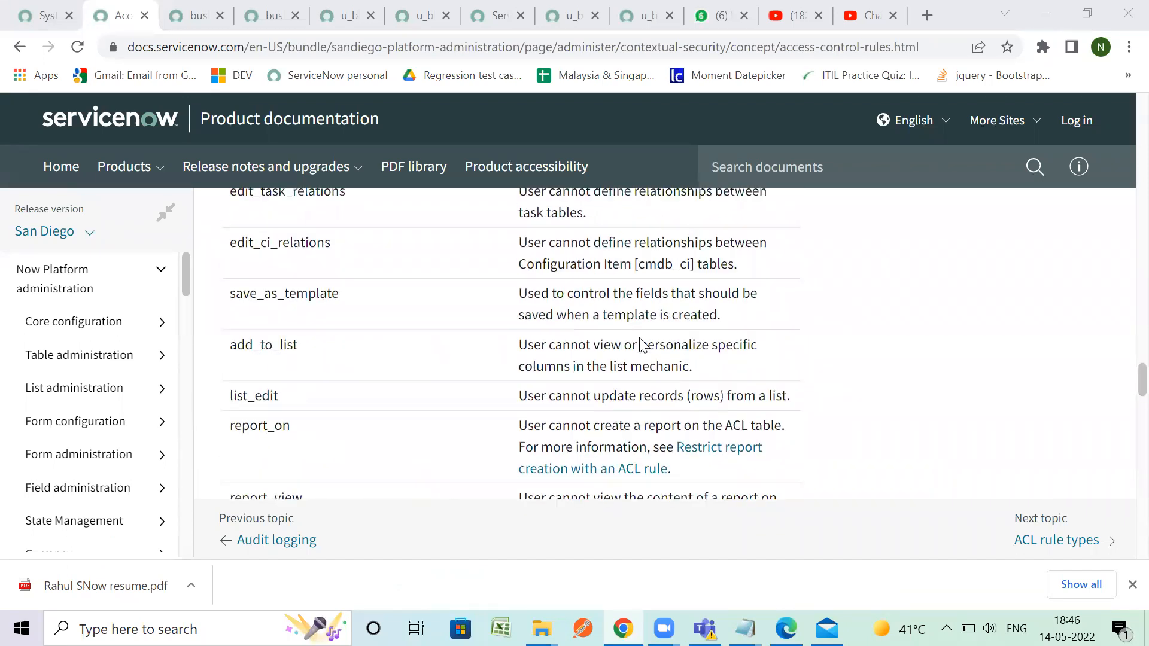
pyautogui.scroll(-1, 641, 342)
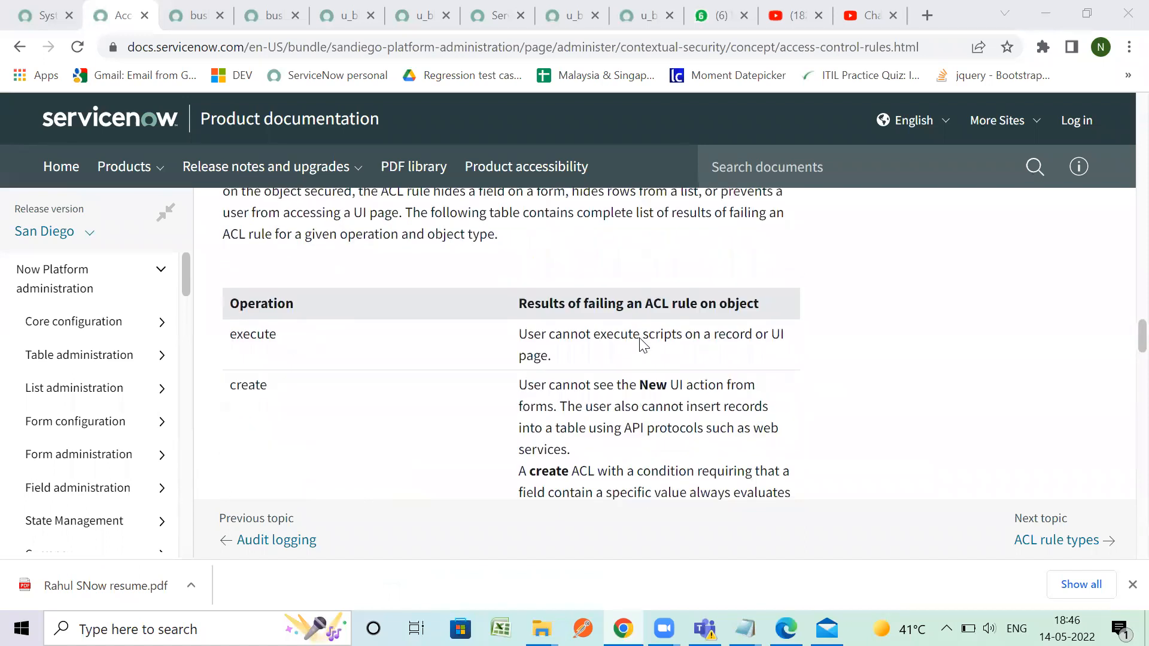
pyautogui.scroll(-1, 643, 346)
pyautogui.scroll(-1, 243, 363)
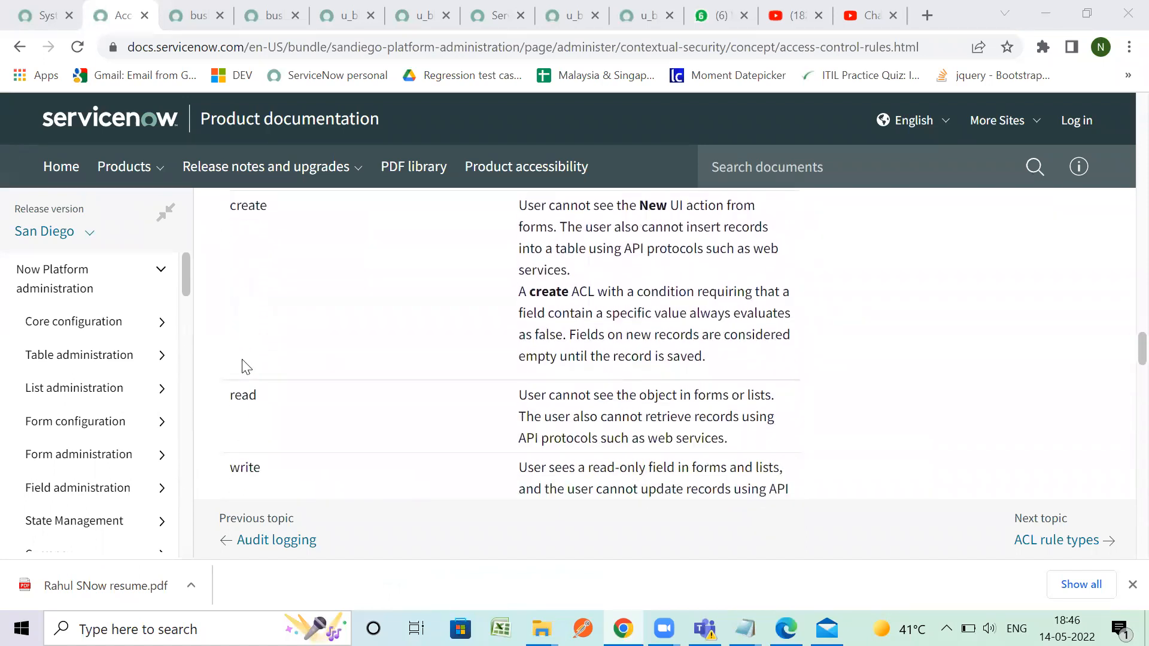
pyautogui.scroll(-2, 309, 358)
pyautogui.scroll(-3, 323, 395)
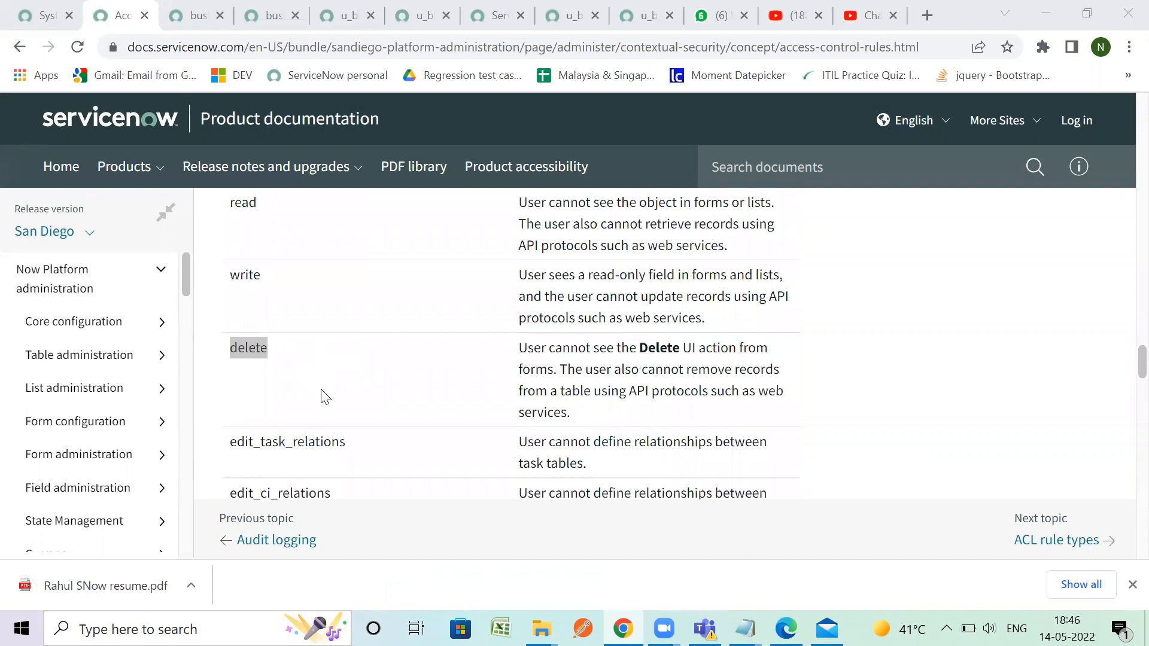
pyautogui.scroll(-4, 324, 395)
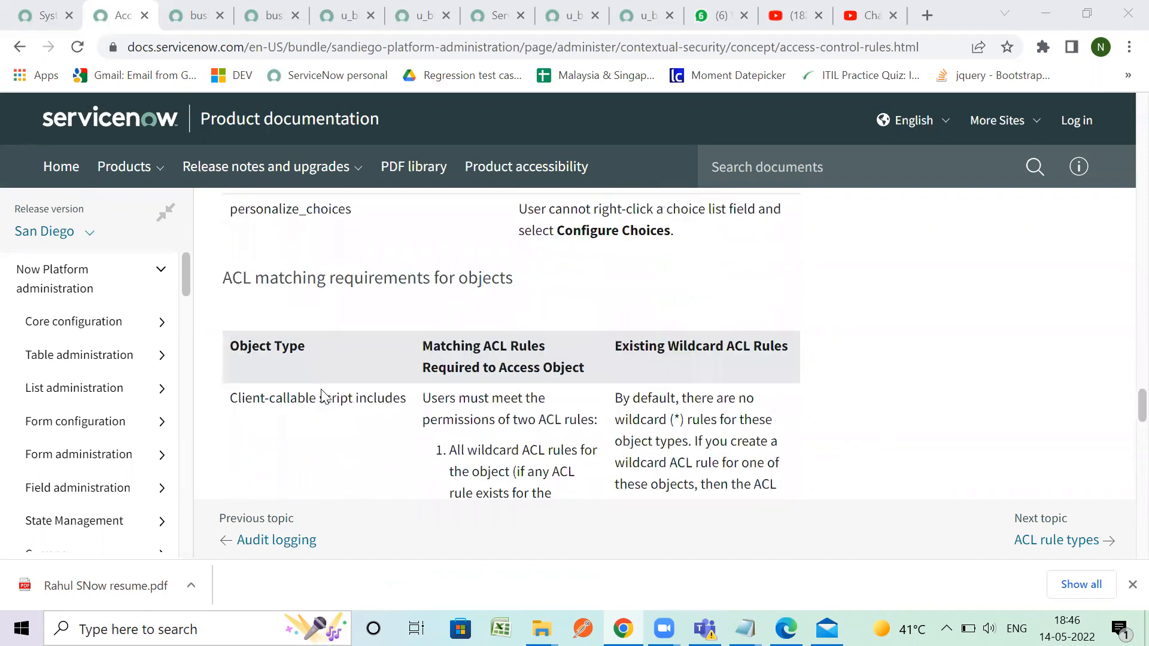
# Examine the ACL matching requirements table for script includes, processors, UI pages and records.
pyautogui.scroll(-1, 352, 411)
pyautogui.scroll(-1, 353, 413)
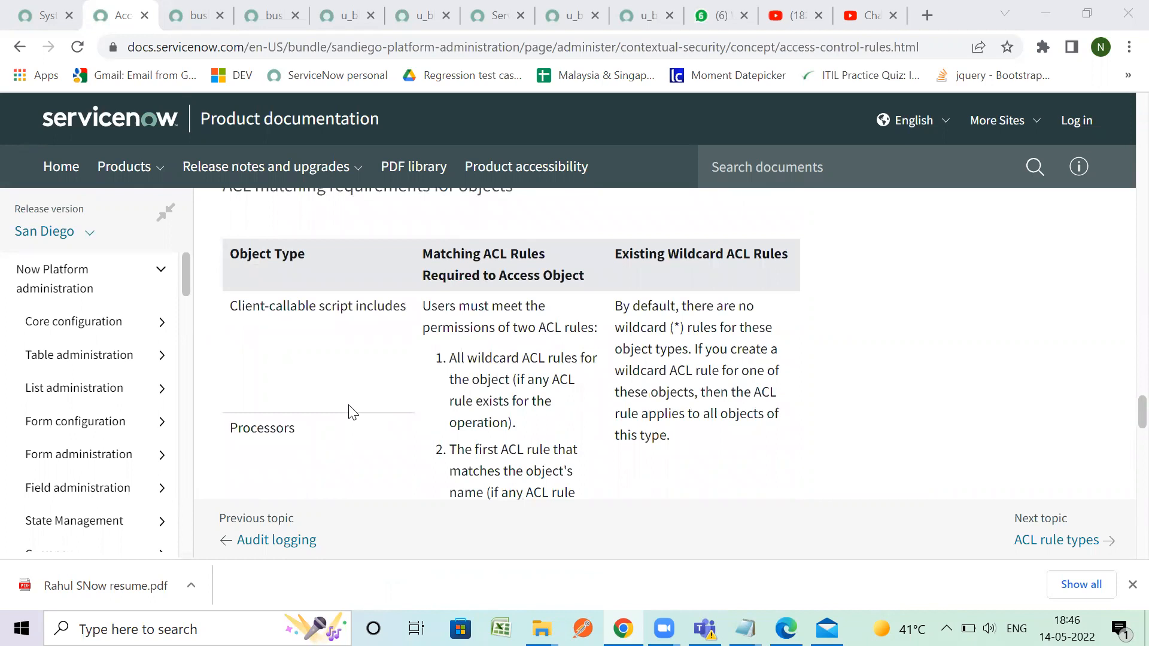
pyautogui.scroll(-2, 353, 413)
pyautogui.scroll(2, 353, 413)
pyautogui.scroll(-3, 351, 457)
pyautogui.scroll(-2, 356, 459)
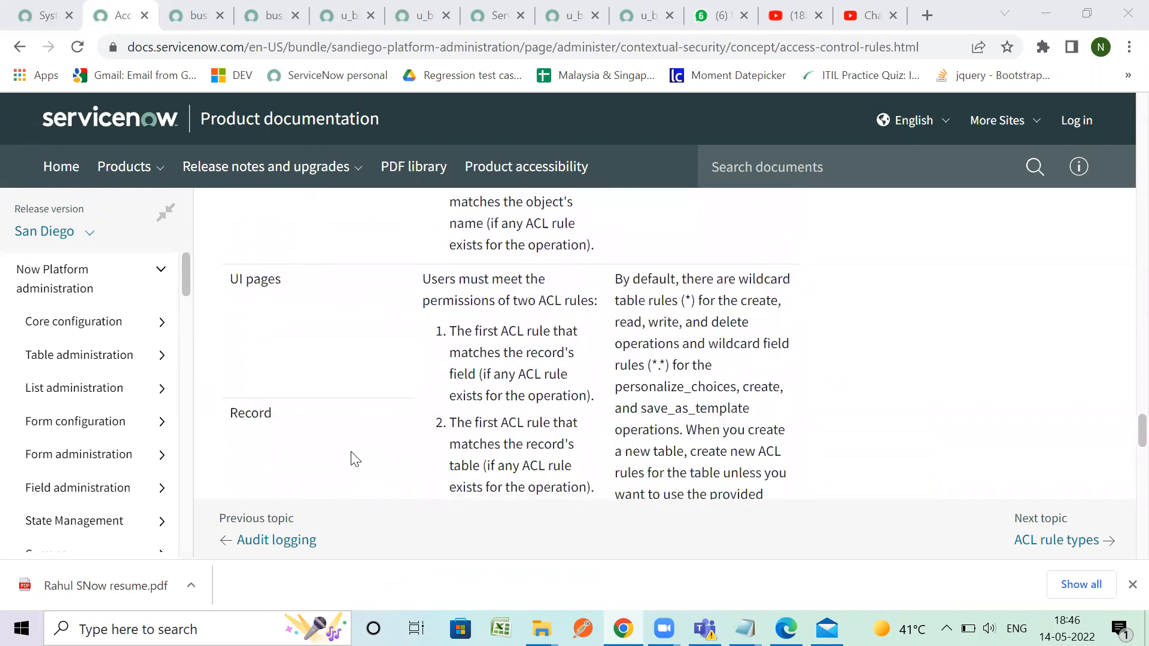
pyautogui.scroll(-4, 356, 459)
pyautogui.scroll(10, 353, 457)
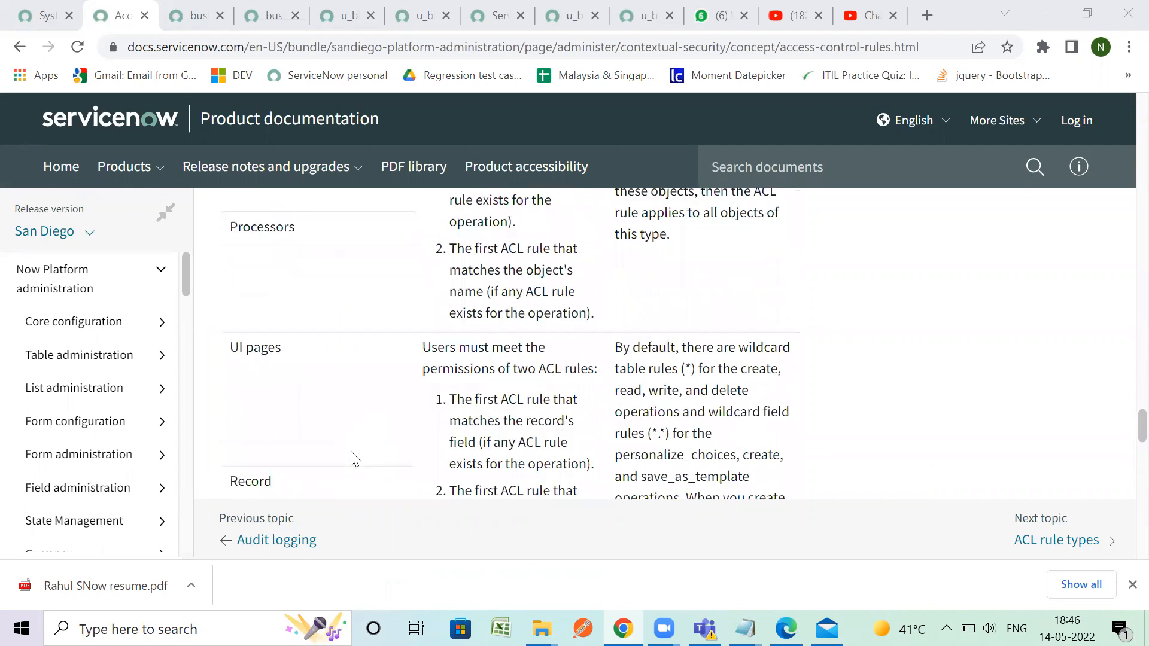
pyautogui.scroll(-5, 350, 455)
pyautogui.scroll(3, 356, 459)
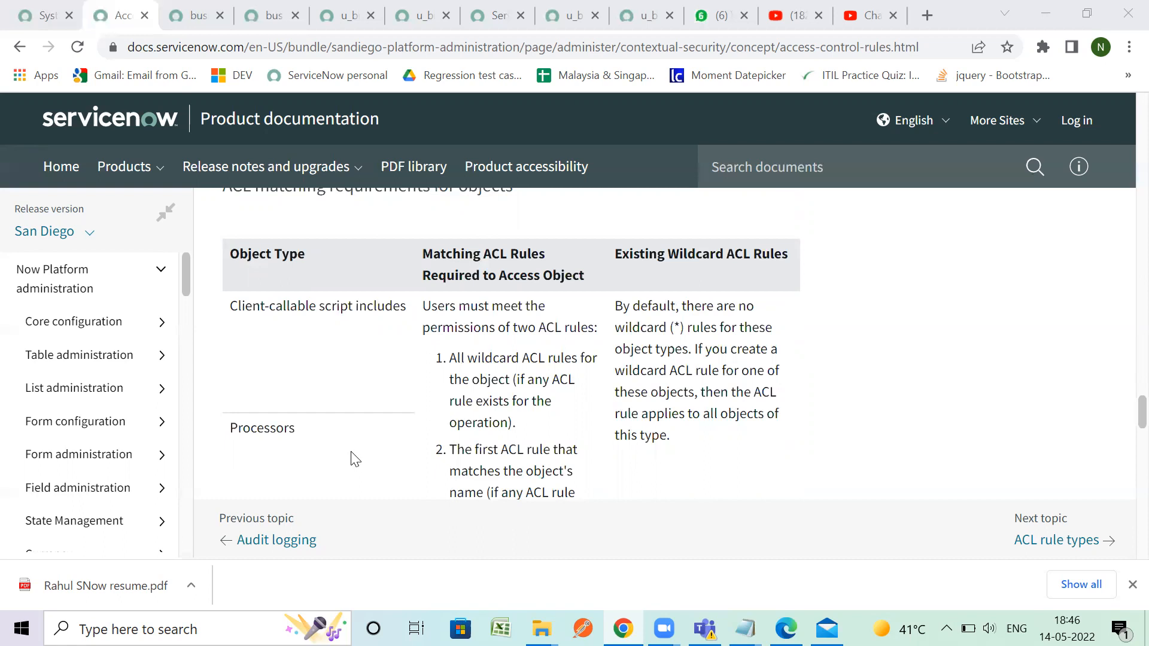
# Highlight the Record object type in the ACL matching requirements table and return to the table's header.
pyautogui.scroll(-4, 355, 459)
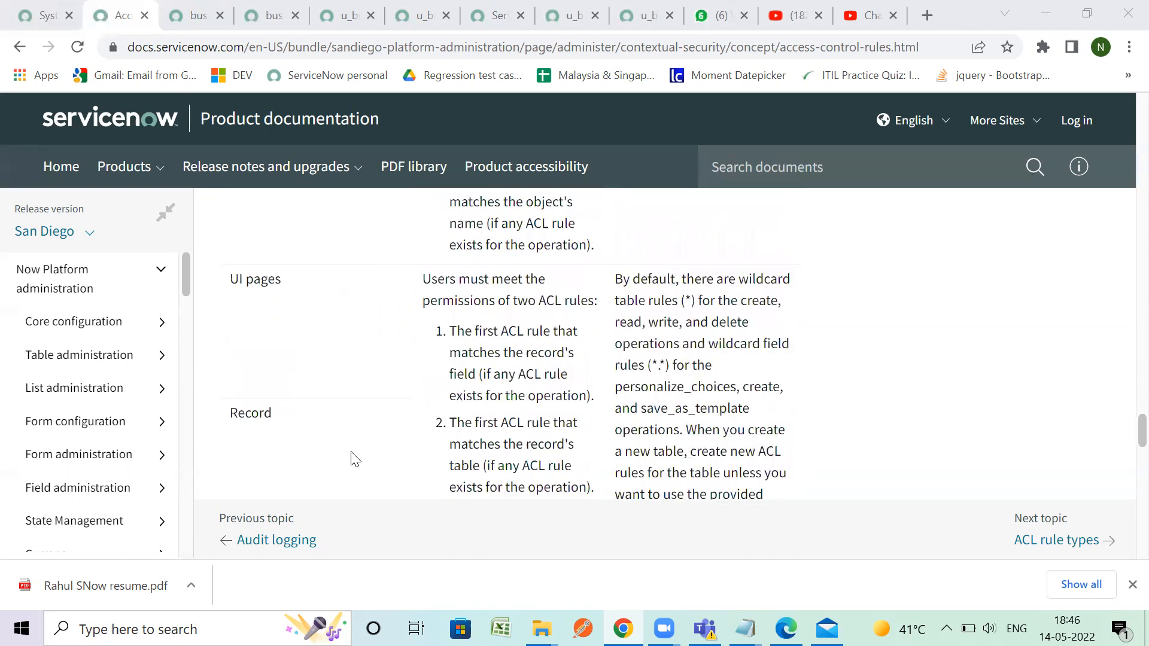
pyautogui.scroll(-3, 323, 357)
pyautogui.scroll(3, 325, 357)
pyautogui.moveTo(286, 421); pyautogui.dragTo(253, 404)
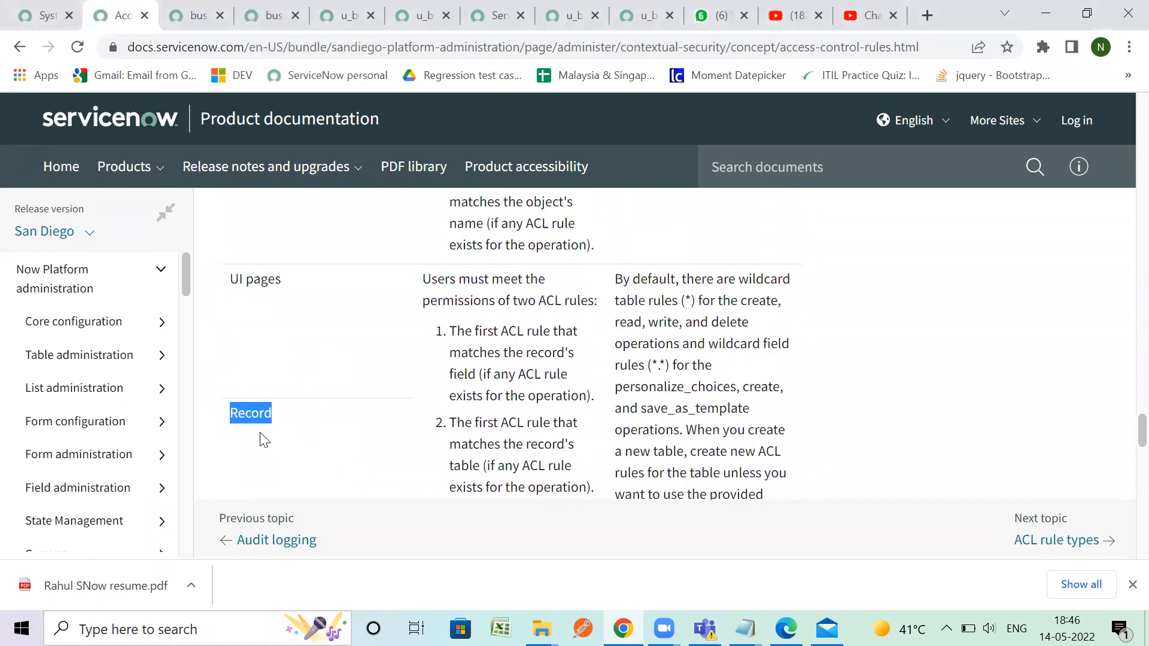
pyautogui.scroll(5, 262, 439)
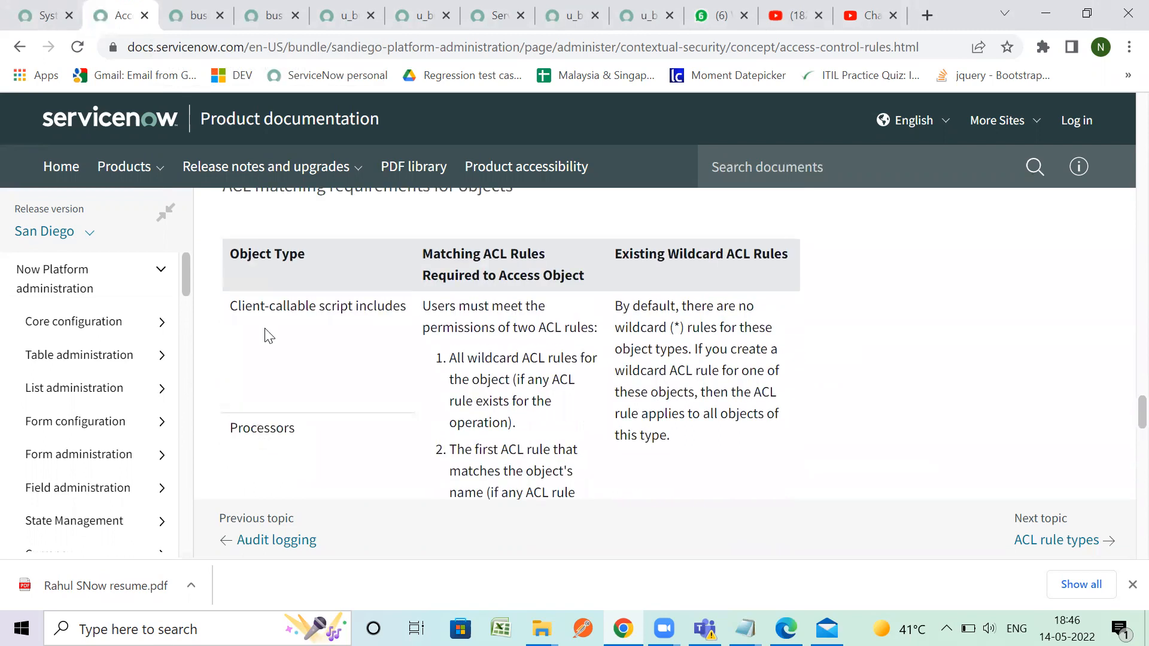
# Switch to the business customer table record in the ServiceNow instance and look over its label, name and columns.
pyautogui.click(41, 8)
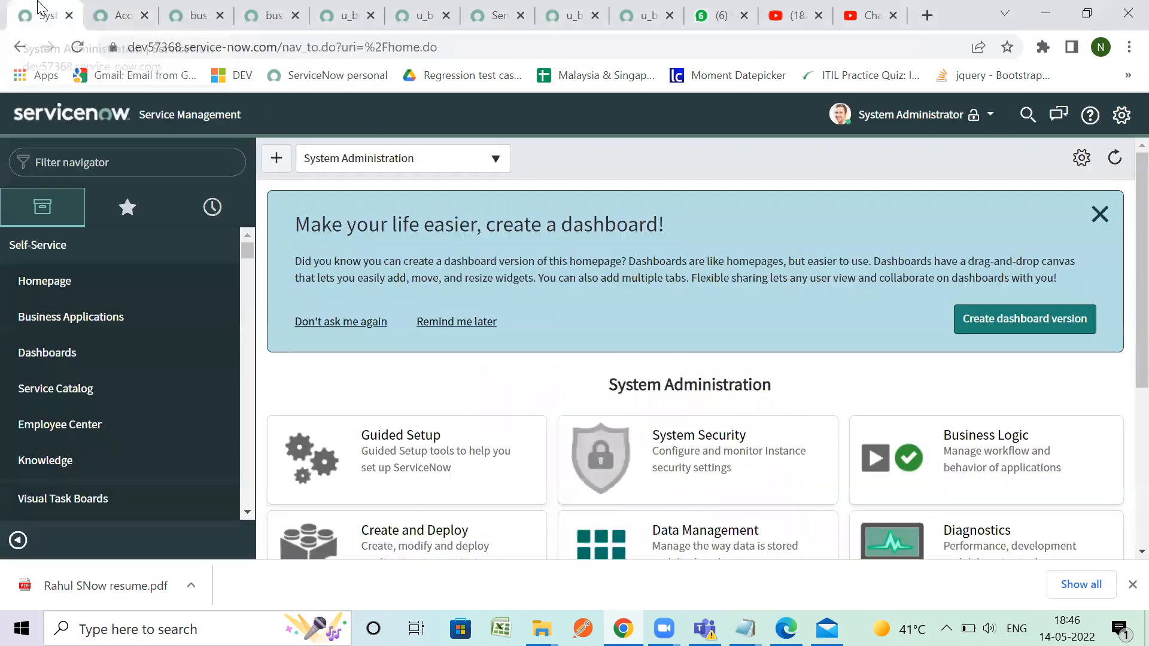
pyautogui.click(177, 16)
pyautogui.click(242, 14)
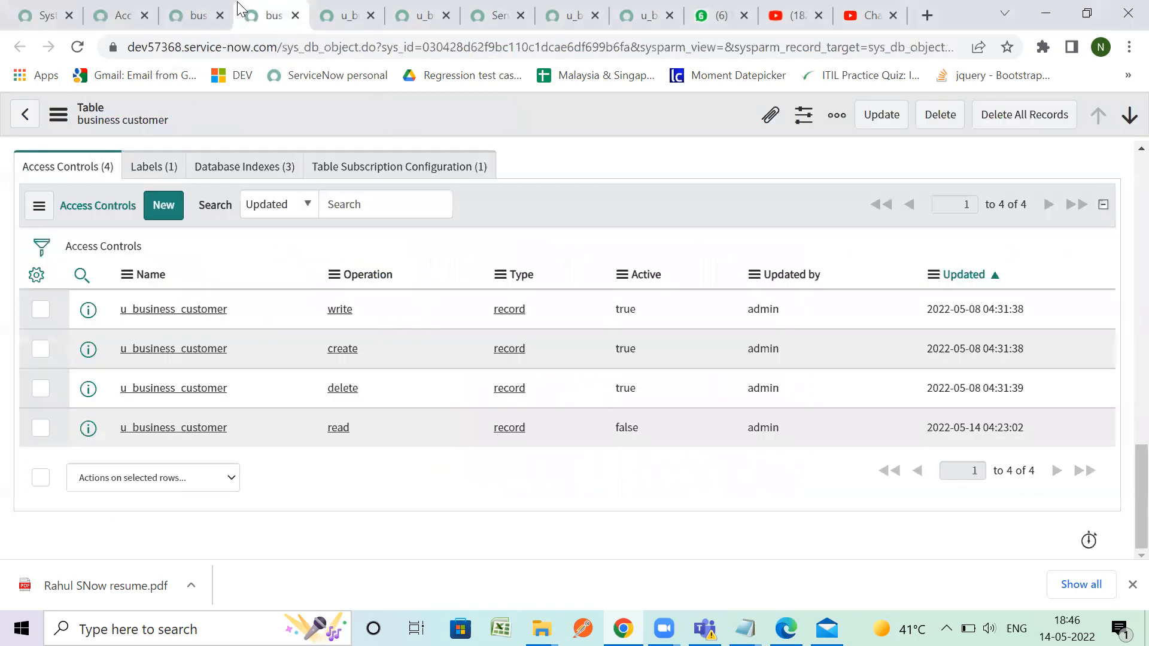
pyautogui.scroll(15, 307, 287)
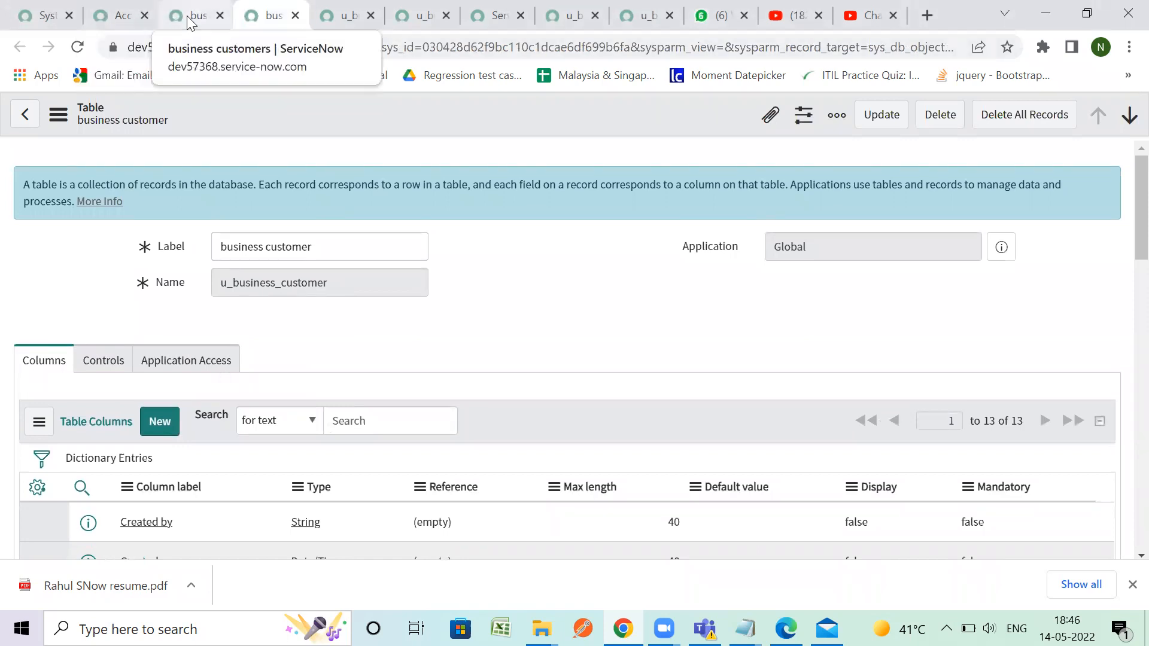
pyautogui.scroll(-15, 306, 292)
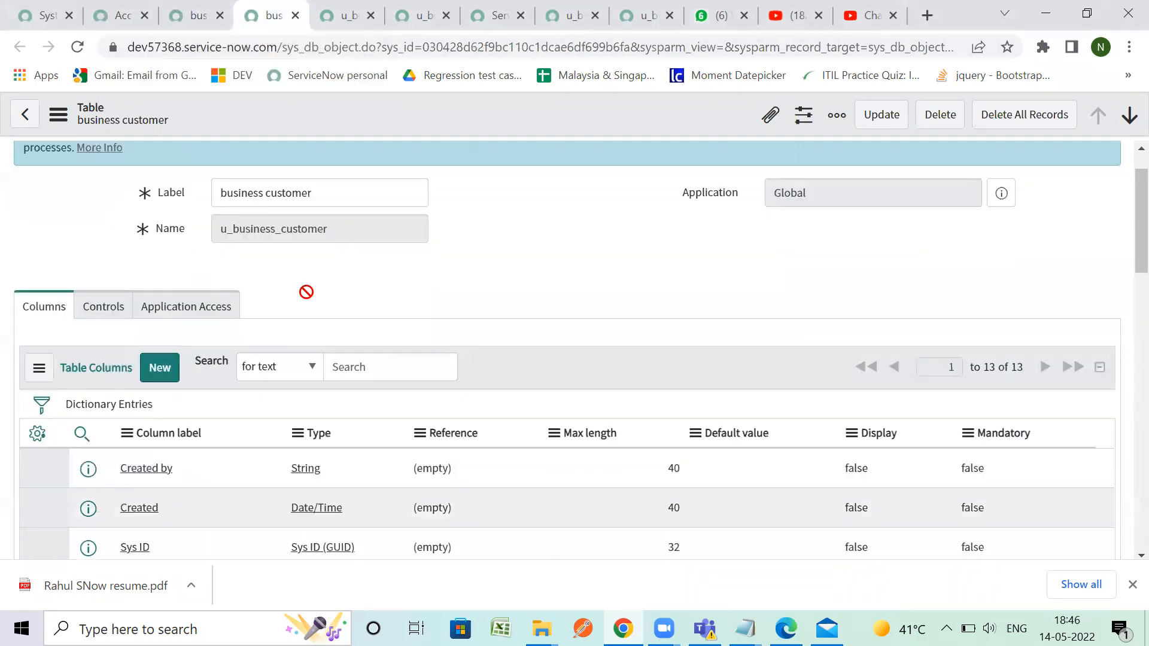
# Highlight the "u" prefix in the business customer table's Name field.
pyautogui.scroll(15, 308, 295)
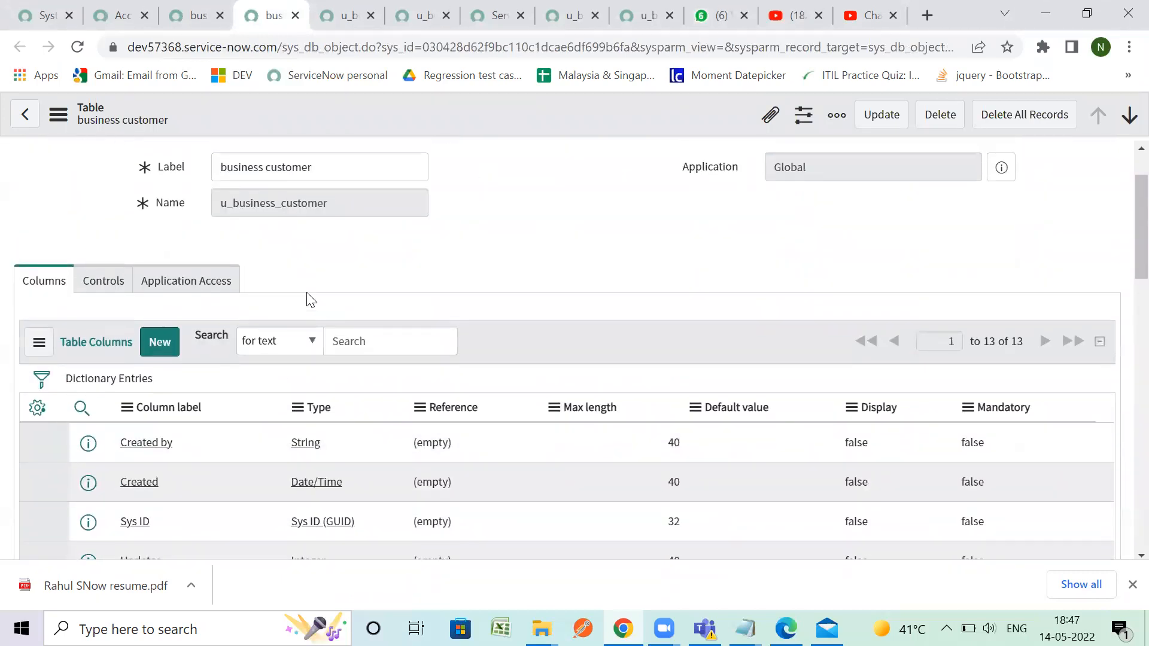
pyautogui.moveTo(359, 277); pyautogui.dragTo(241, 290)
pyautogui.click(225, 302)
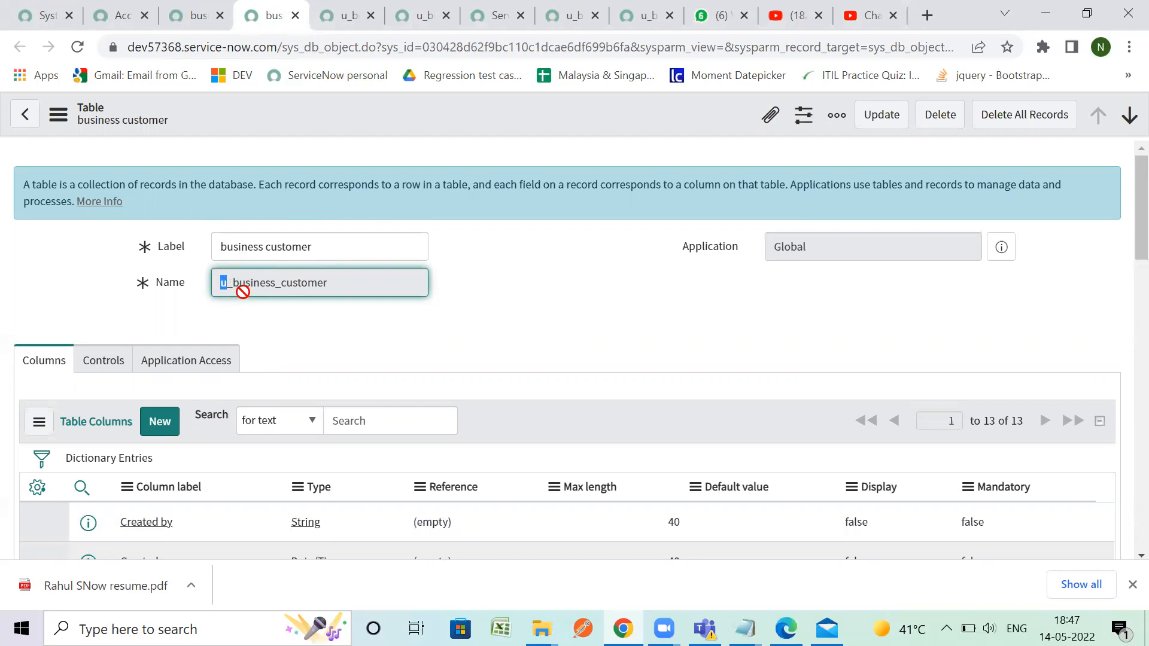
pyautogui.click(240, 307)
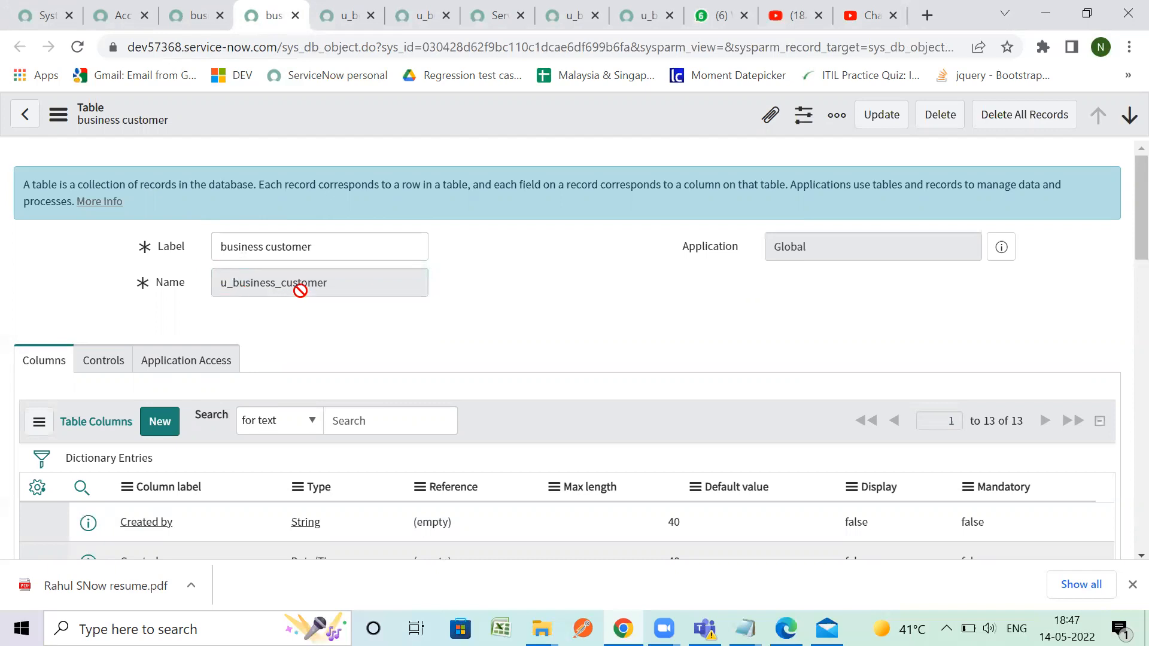
pyautogui.moveTo(229, 282); pyautogui.dragTo(221, 283)
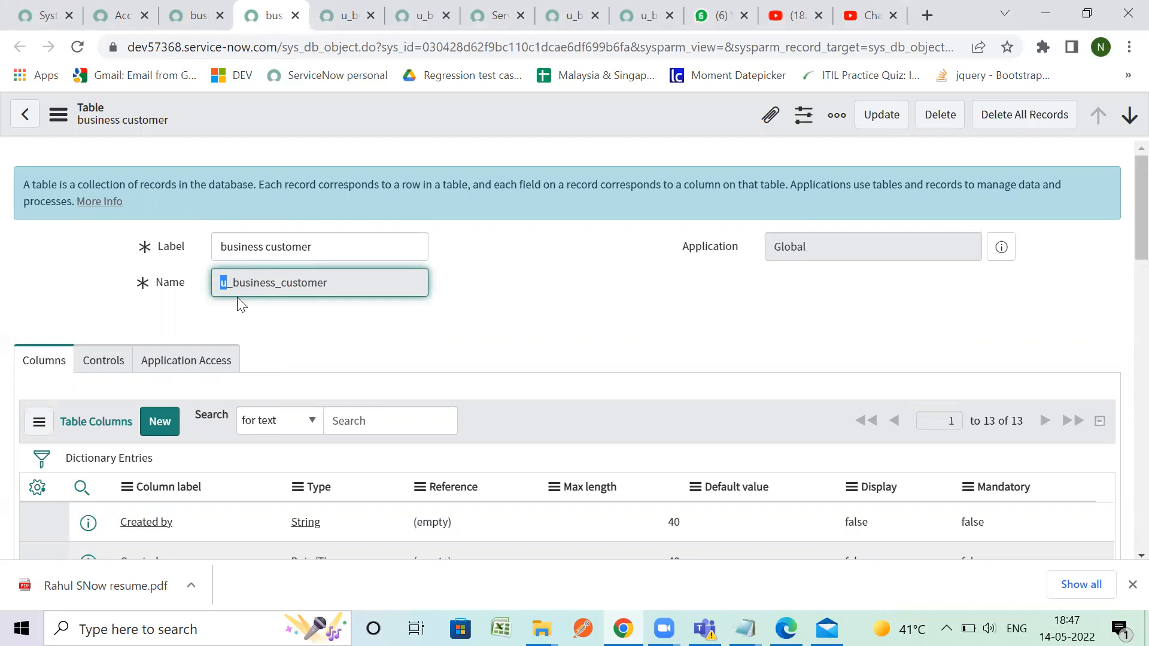
# Go to the business customer table's Access Controls list and look over the operation, type and active status of each rule.
pyautogui.scroll(-10, 259, 325)
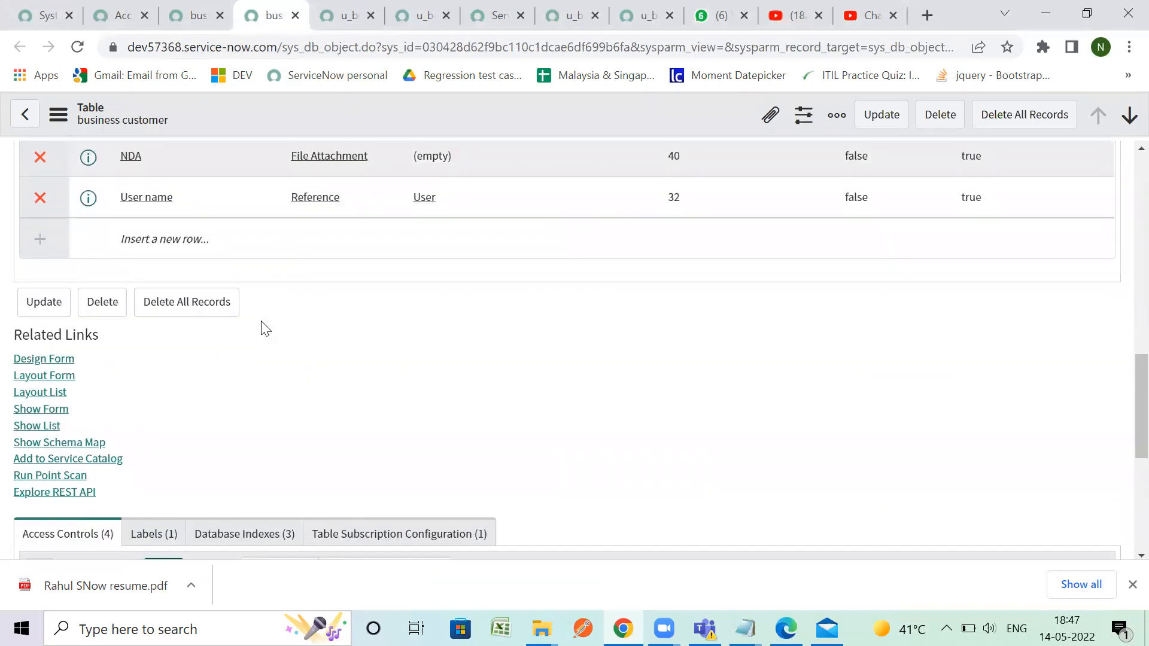
pyautogui.scroll(-6, 265, 328)
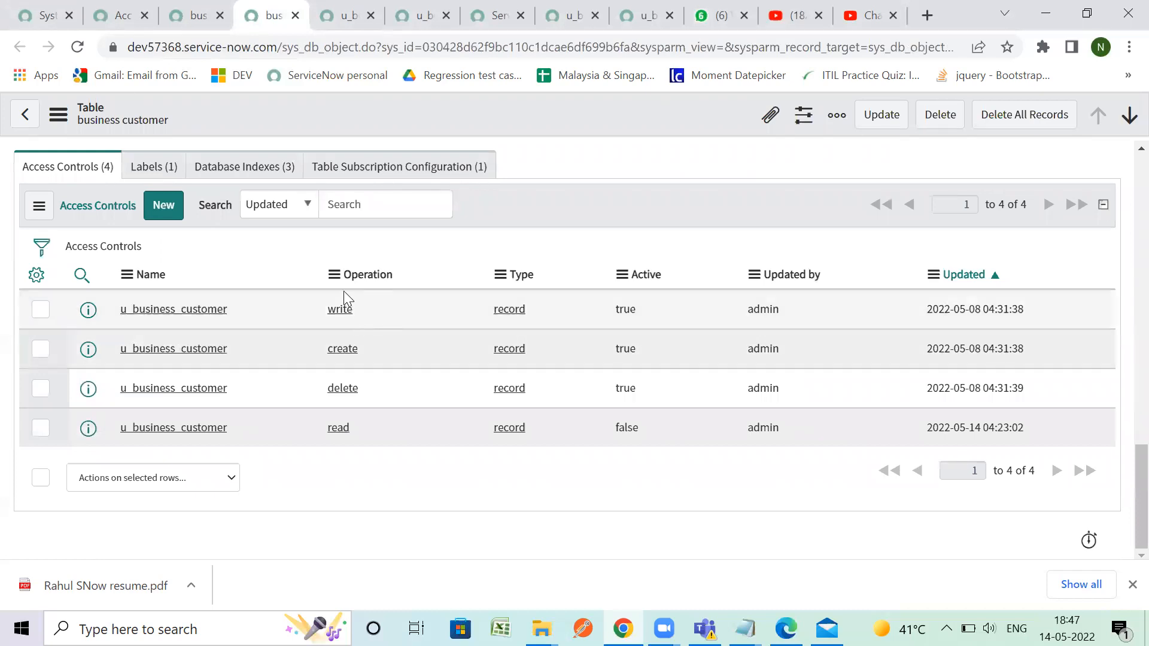
pyautogui.scroll(5, 344, 411)
pyautogui.scroll(-5, 345, 412)
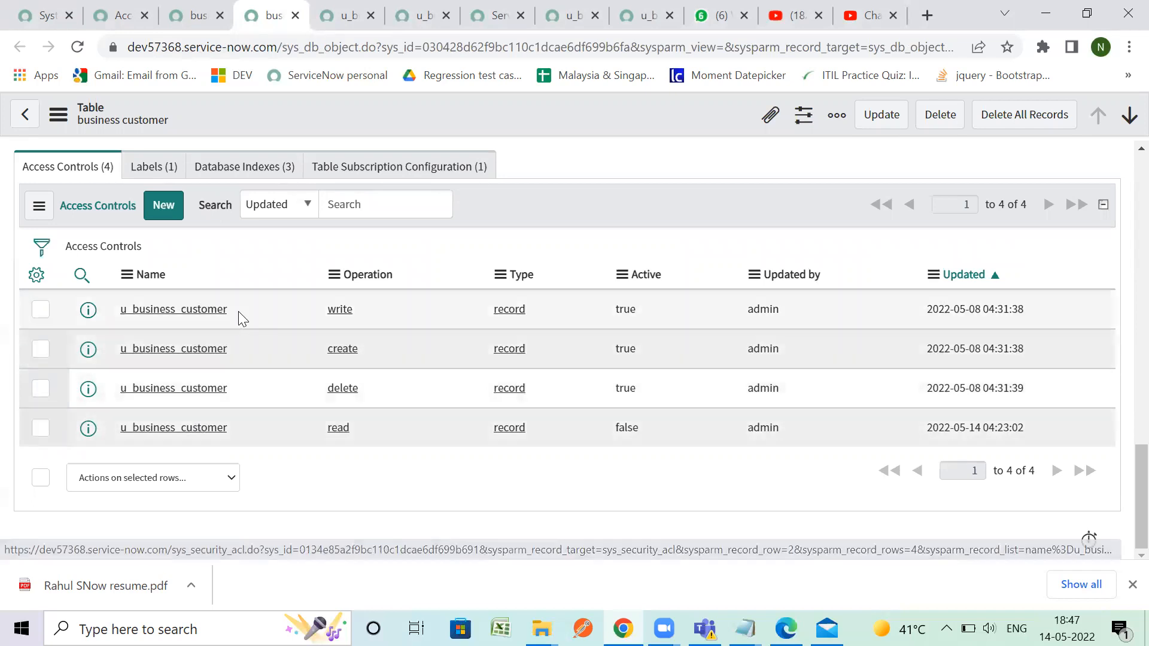
# Open the read access control of the business customer table in a new browser tab and switch to it.
pyautogui.rightClick(89, 313)
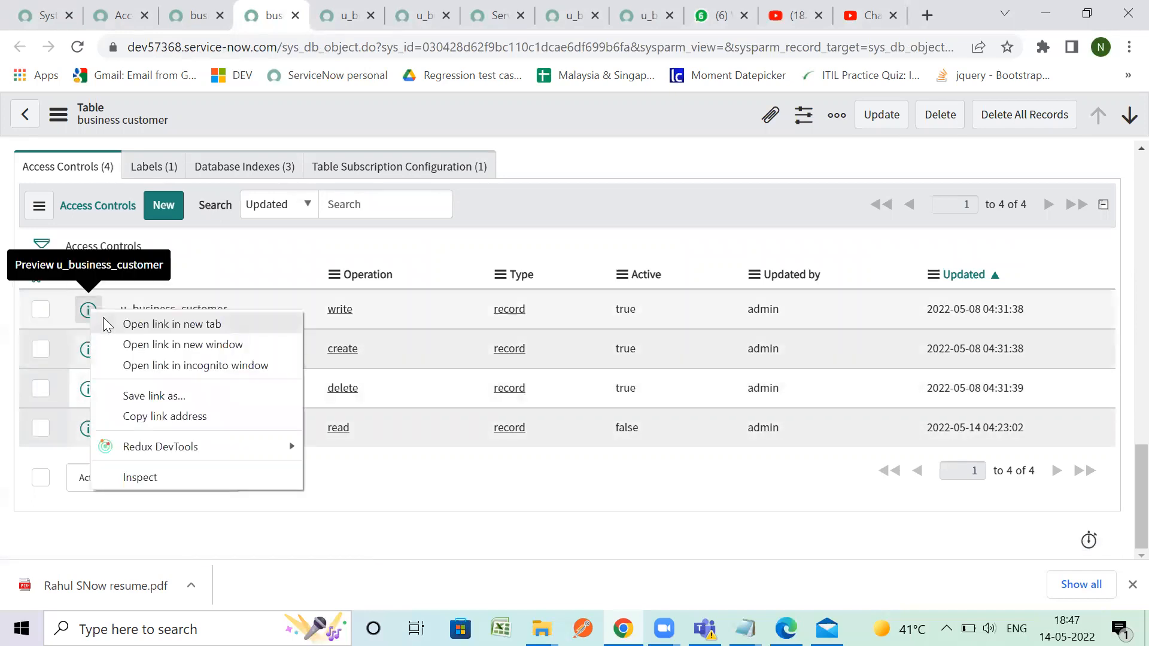
pyautogui.click(421, 240)
pyautogui.rightClick(93, 437)
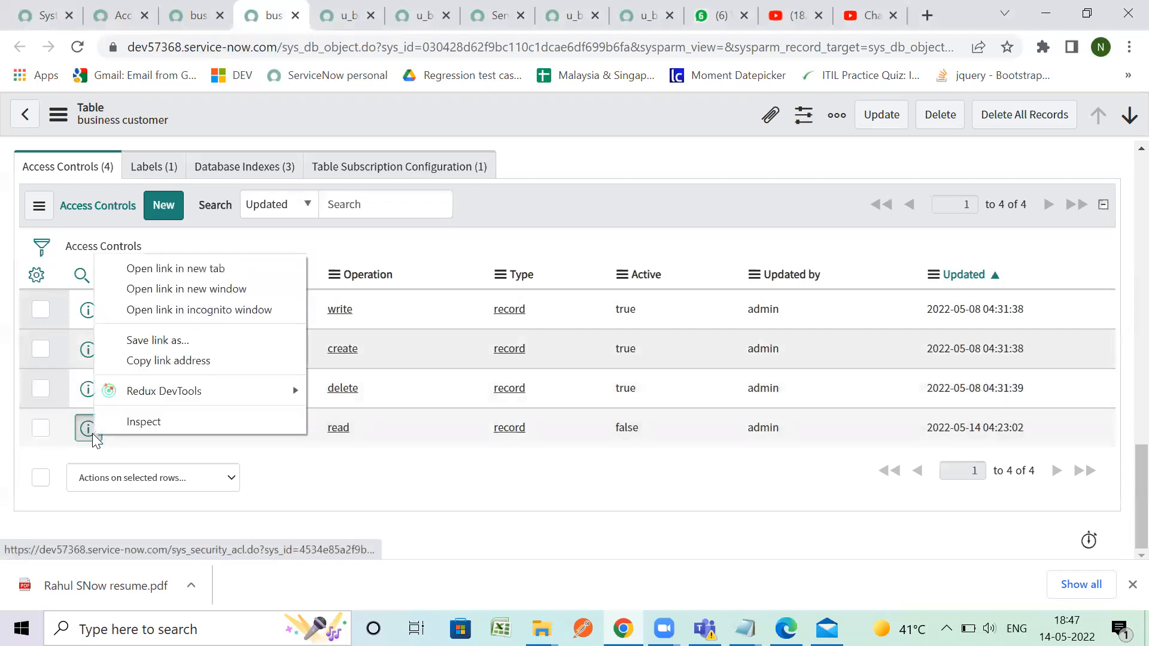
pyautogui.click(168, 267)
pyautogui.hotkey('ctrl', 'Tab')
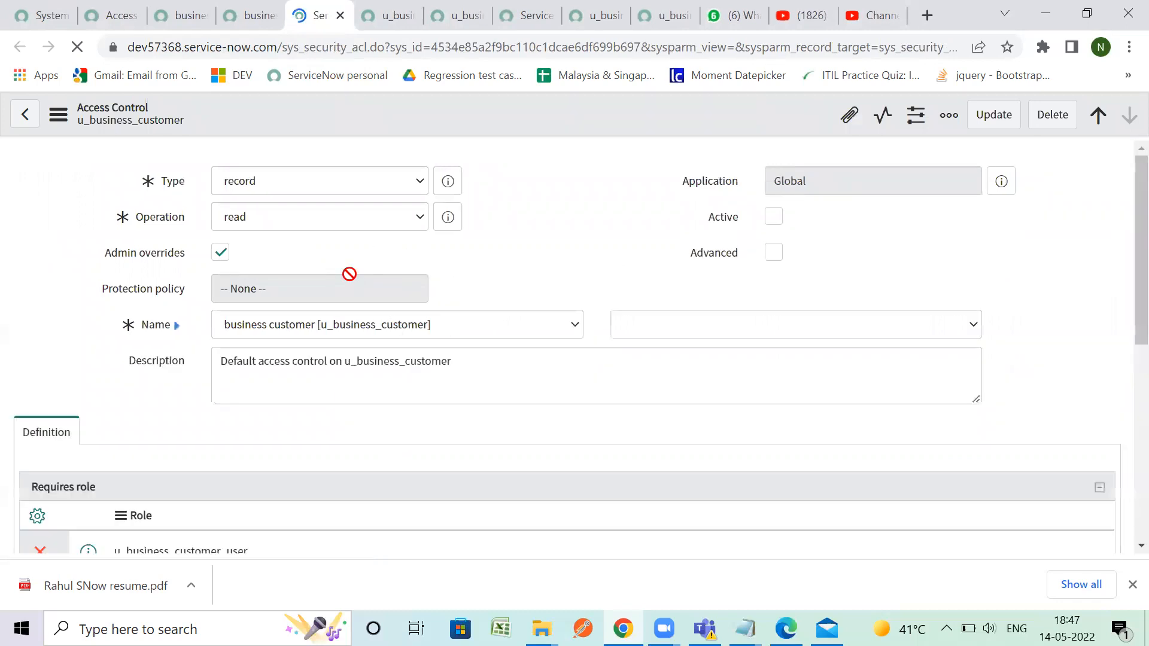
pyautogui.click(258, 11)
pyautogui.click(323, 15)
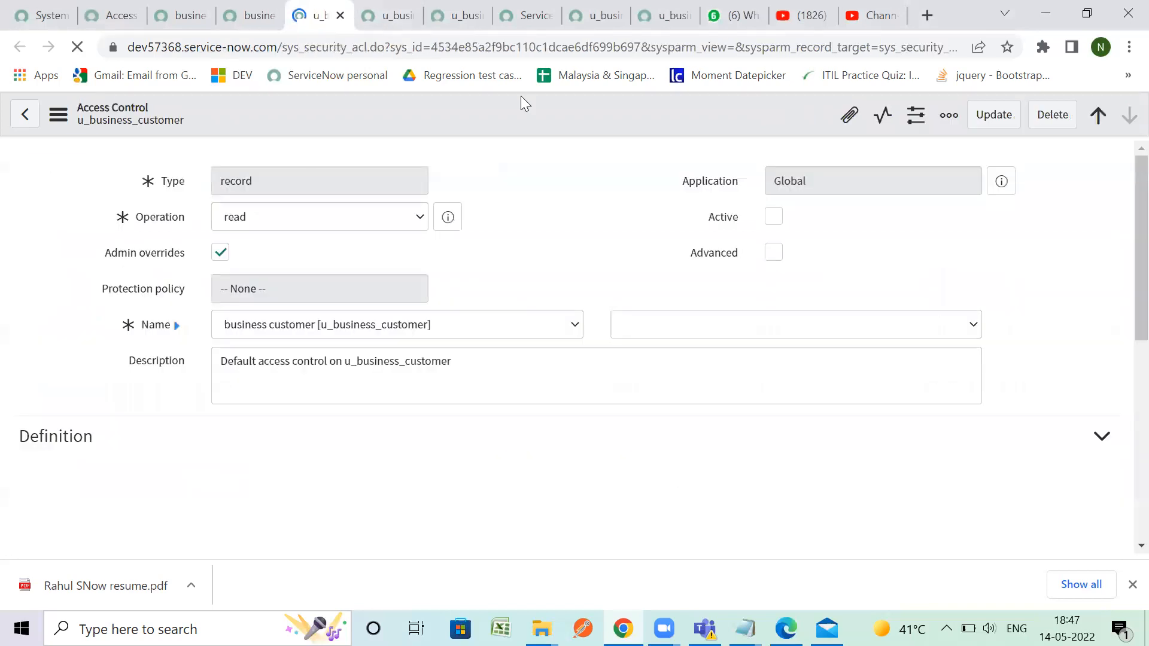
# Activate the read access control for u_business_customer, save it and continue through the security rules verification.
pyautogui.click(774, 217)
pyautogui.rightClick(605, 104)
pyautogui.click(623, 115)
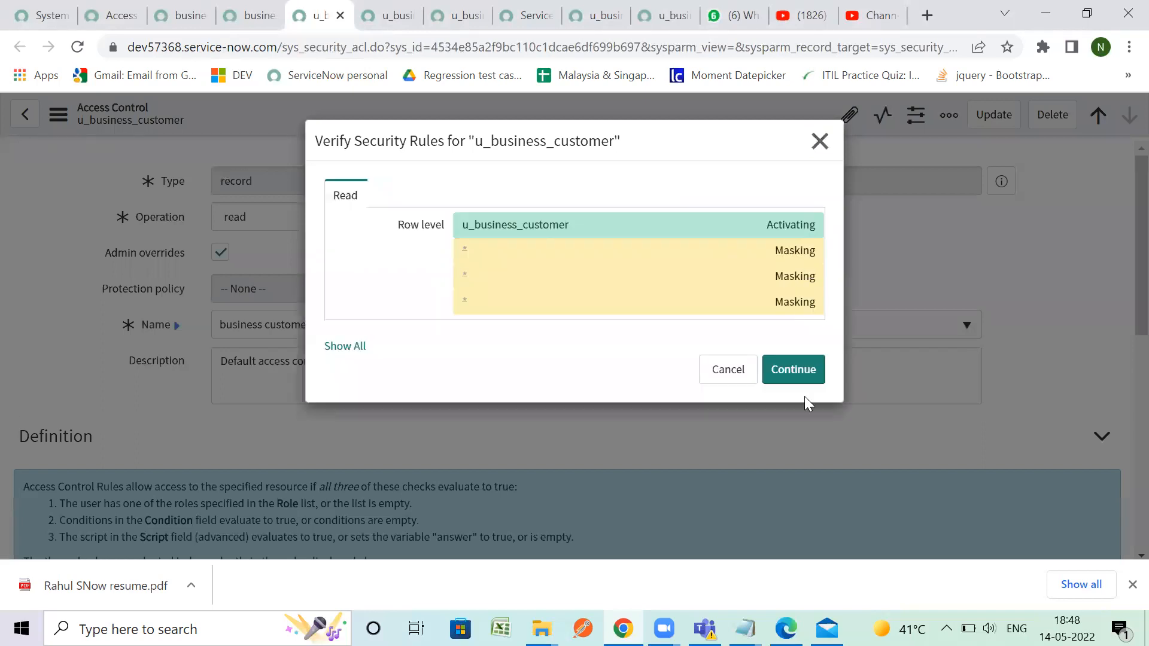
pyautogui.click(803, 384)
pyautogui.scroll(-6, 803, 389)
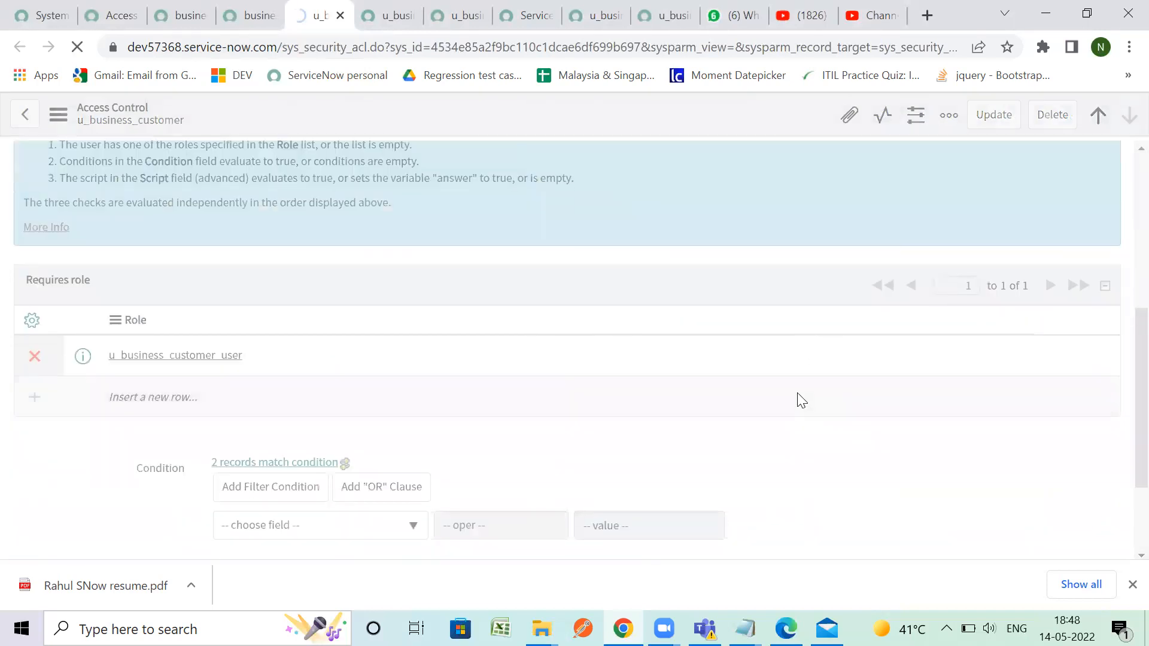
pyautogui.scroll(-3, 802, 400)
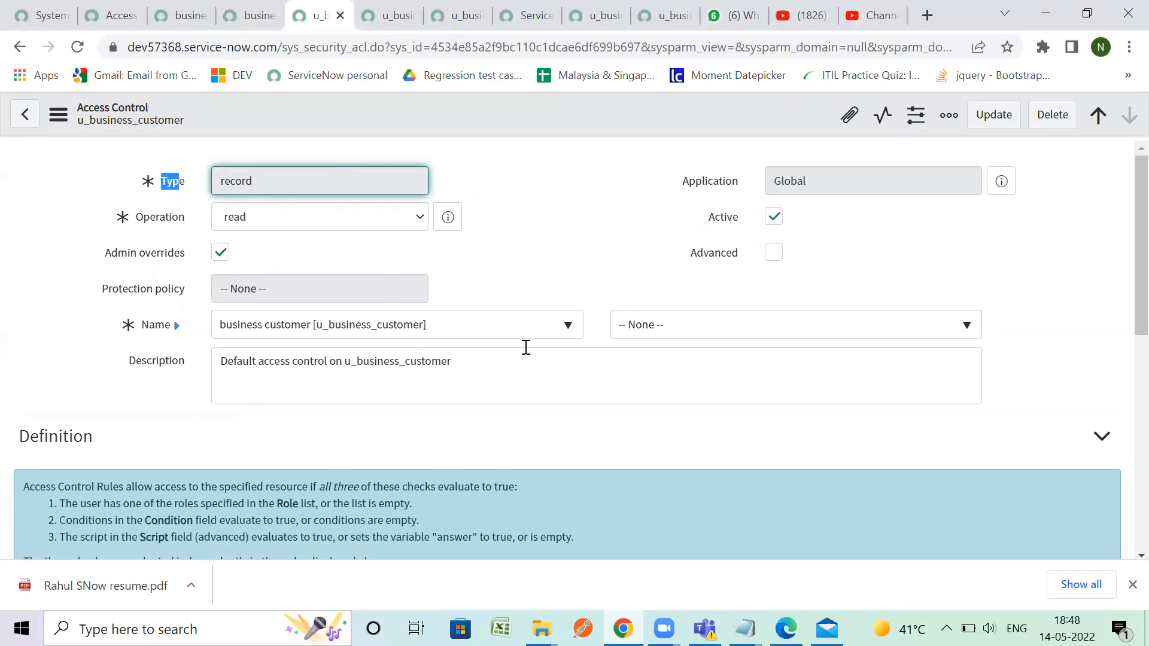
# Highlight the Operation and Admin overrides labels on the read access control and glance at its Definition section.
pyautogui.moveTo(135, 218); pyautogui.dragTo(185, 222)
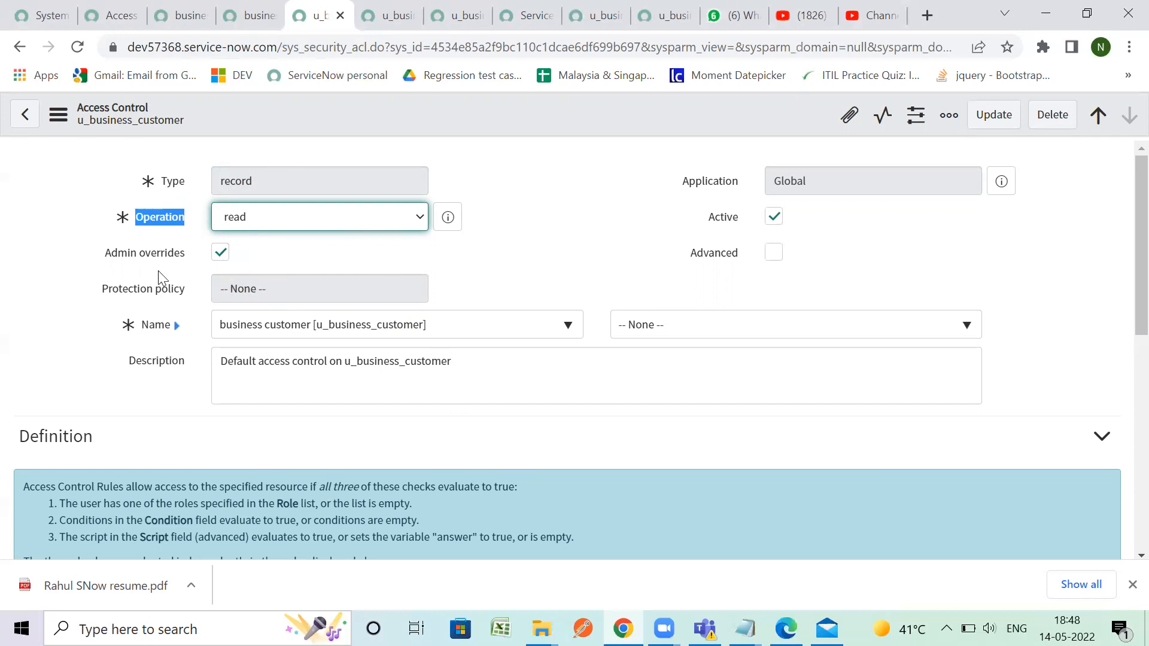
pyautogui.moveTo(99, 267); pyautogui.dragTo(184, 259)
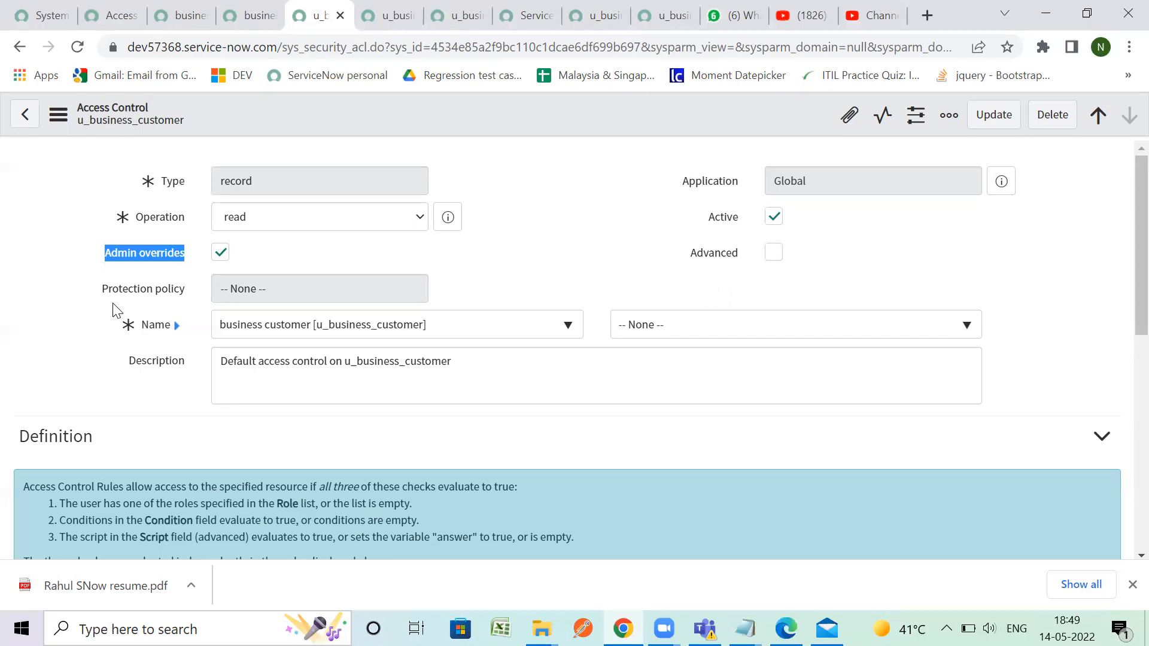
pyautogui.scroll(-5, 116, 310)
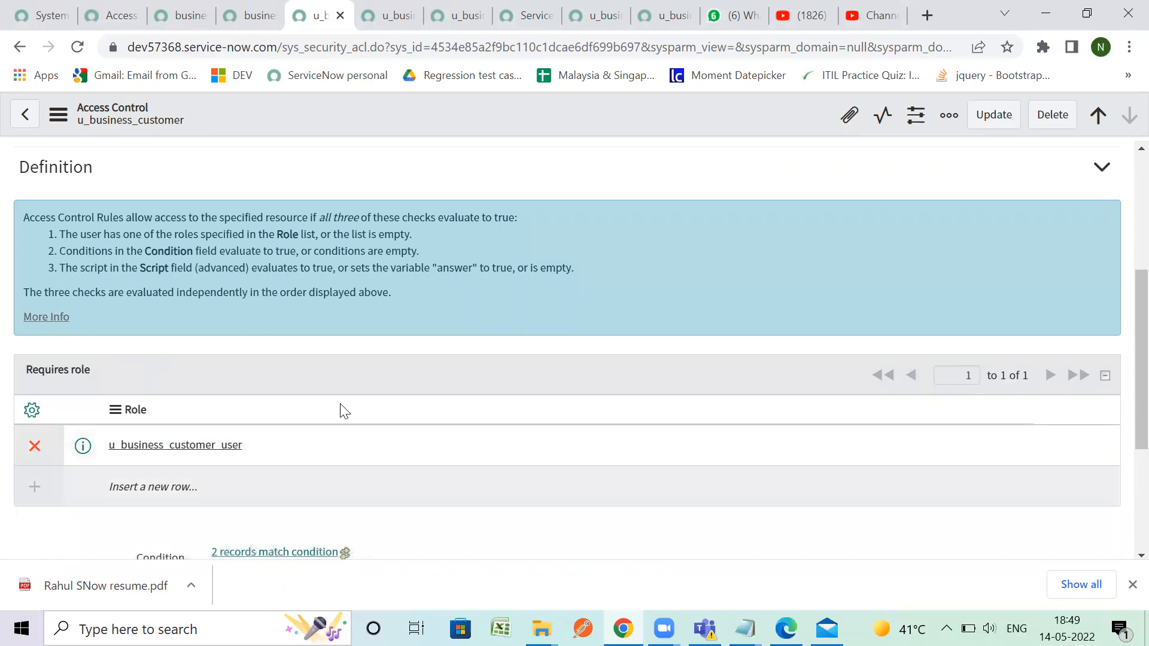
pyautogui.scroll(5, 418, 457)
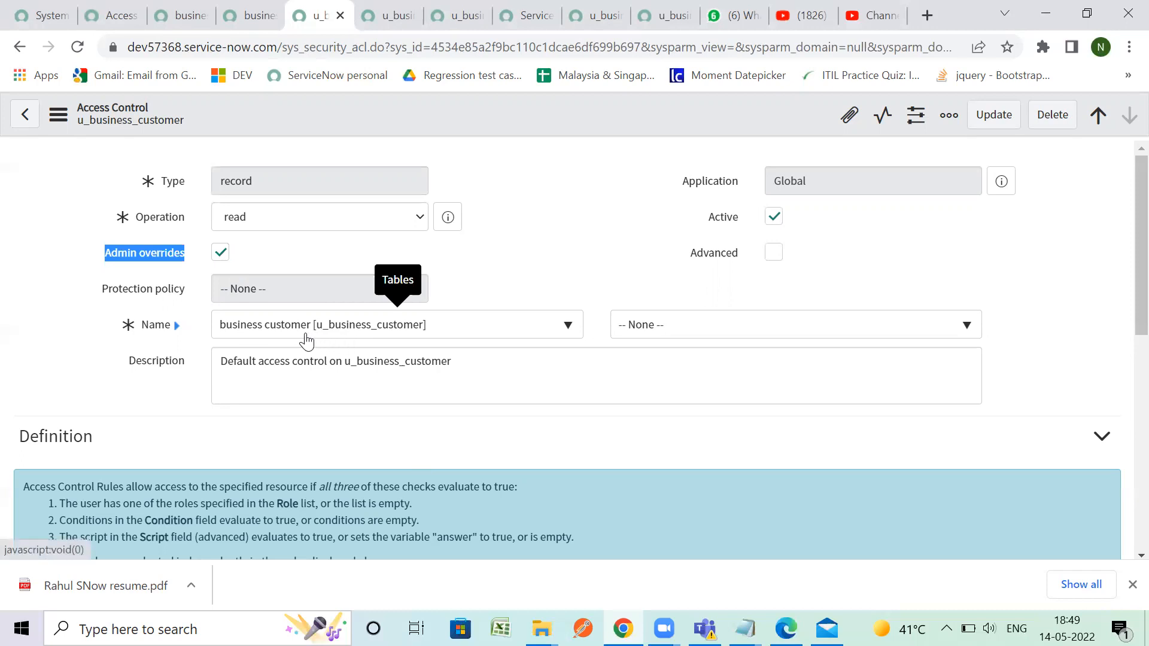
# Look through the field choices beside the business customer table name and close the list without choosing one.
pyautogui.click(682, 332)
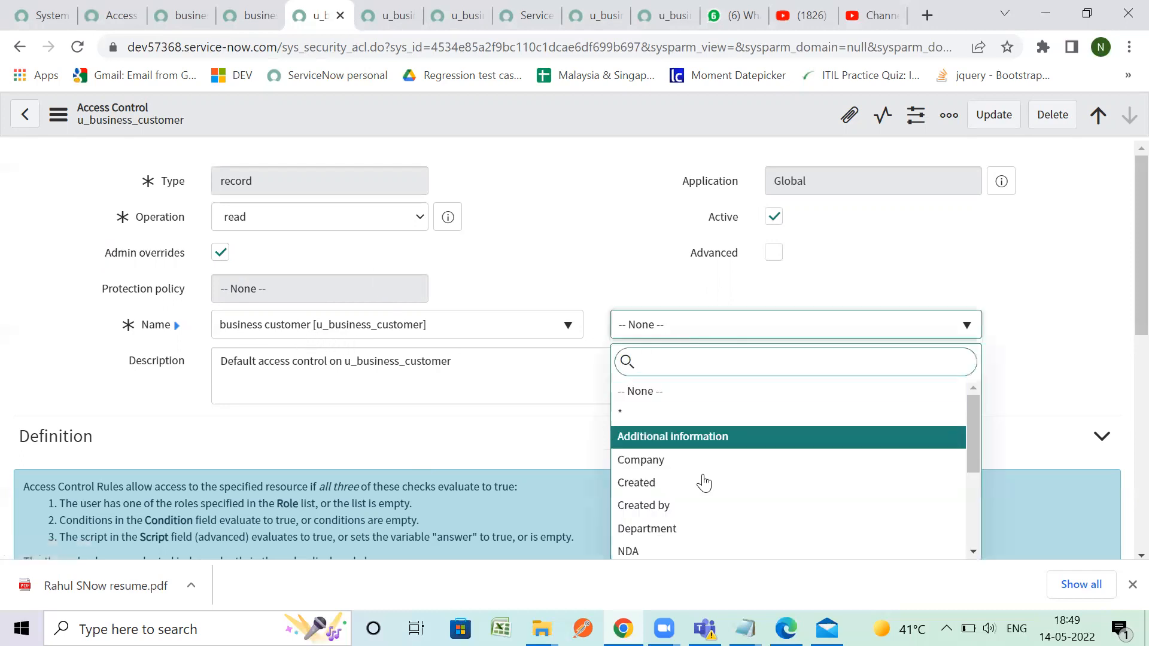
pyautogui.scroll(-3, 705, 485)
pyautogui.click(583, 219)
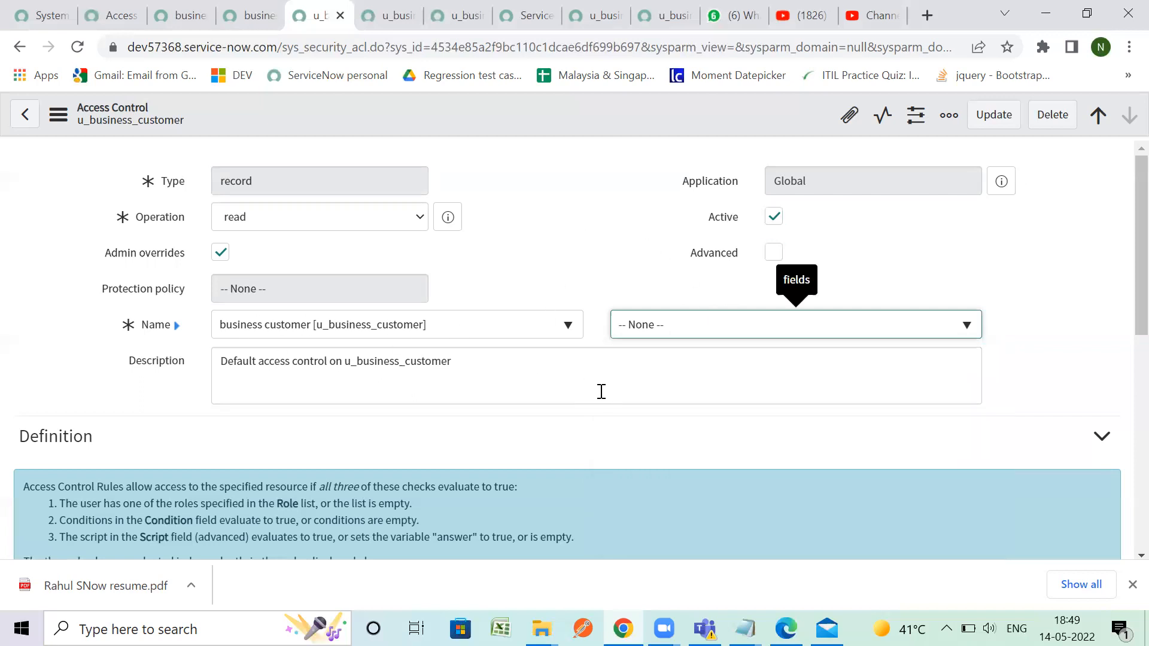
# Highlight the "if all three of these checks evaluate to true" text and the words Condition and Script in the Definition notes.
pyautogui.scroll(-6, 601, 392)
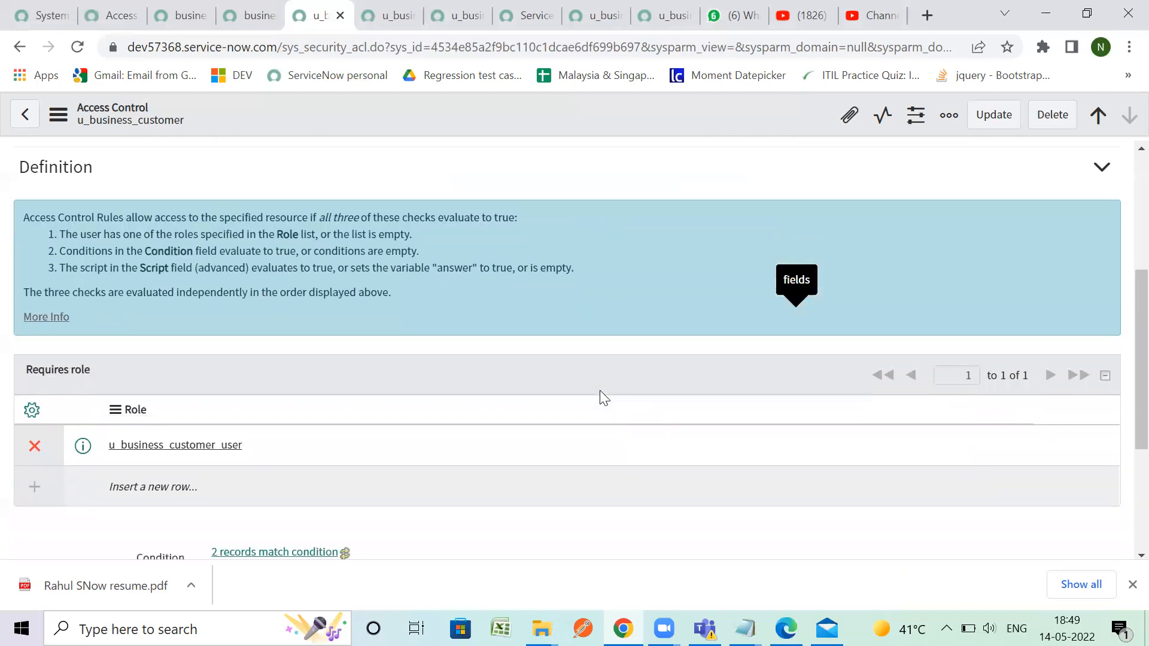
pyautogui.scroll(2, 600, 390)
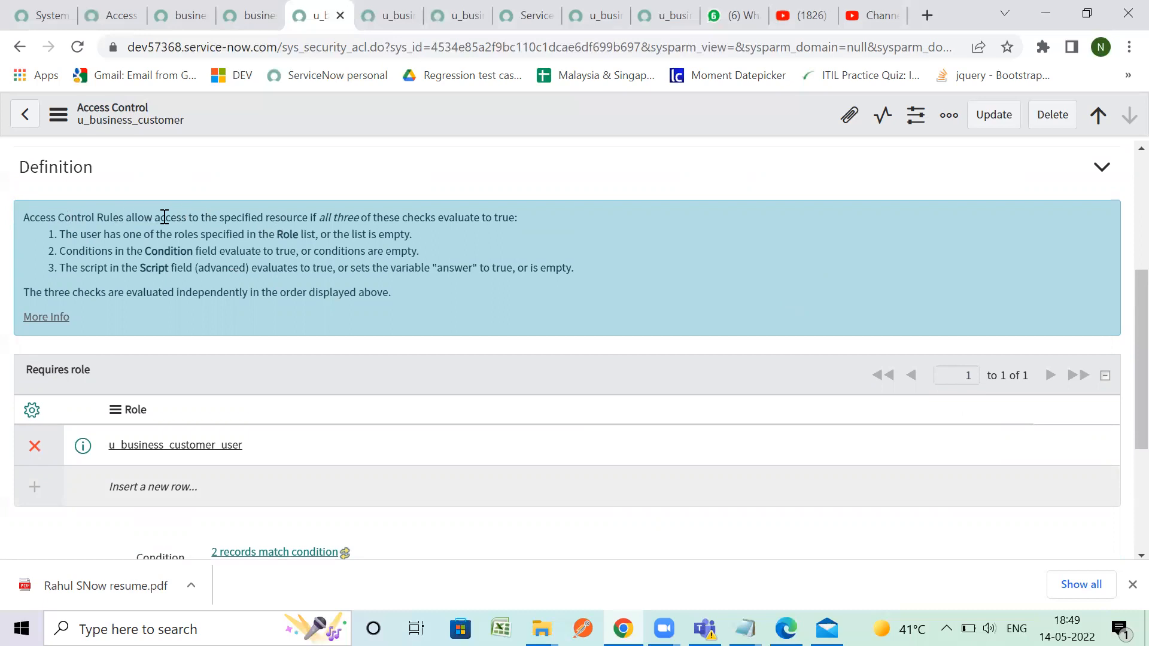
pyautogui.moveTo(308, 216); pyautogui.dragTo(451, 218)
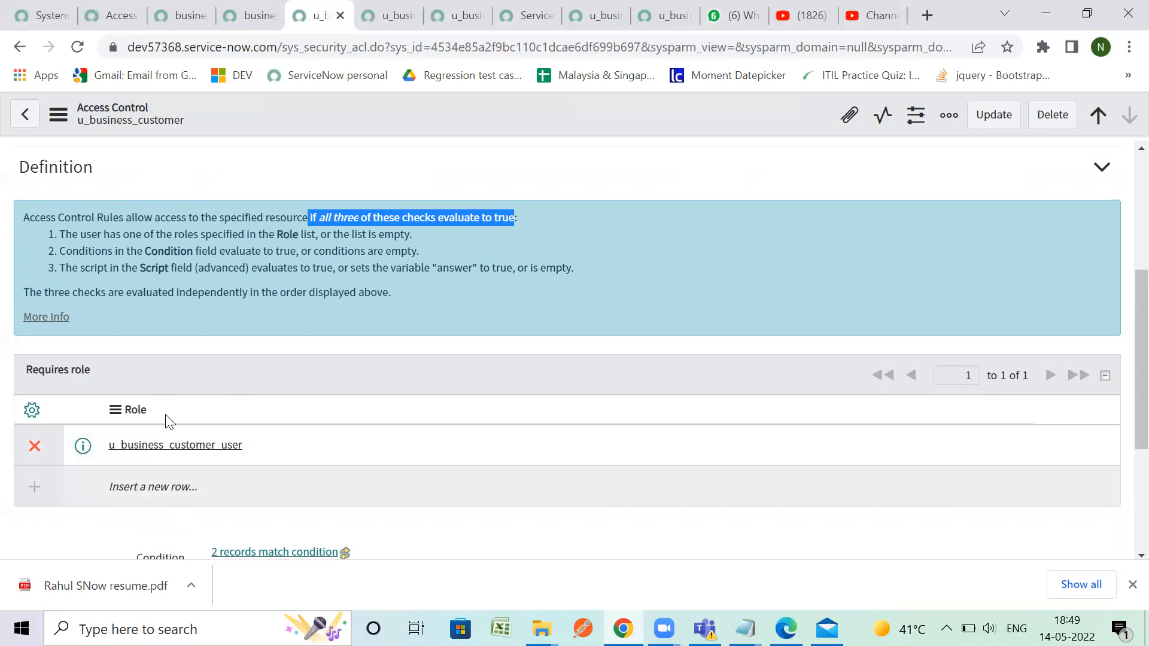
pyautogui.doubleClick(168, 251)
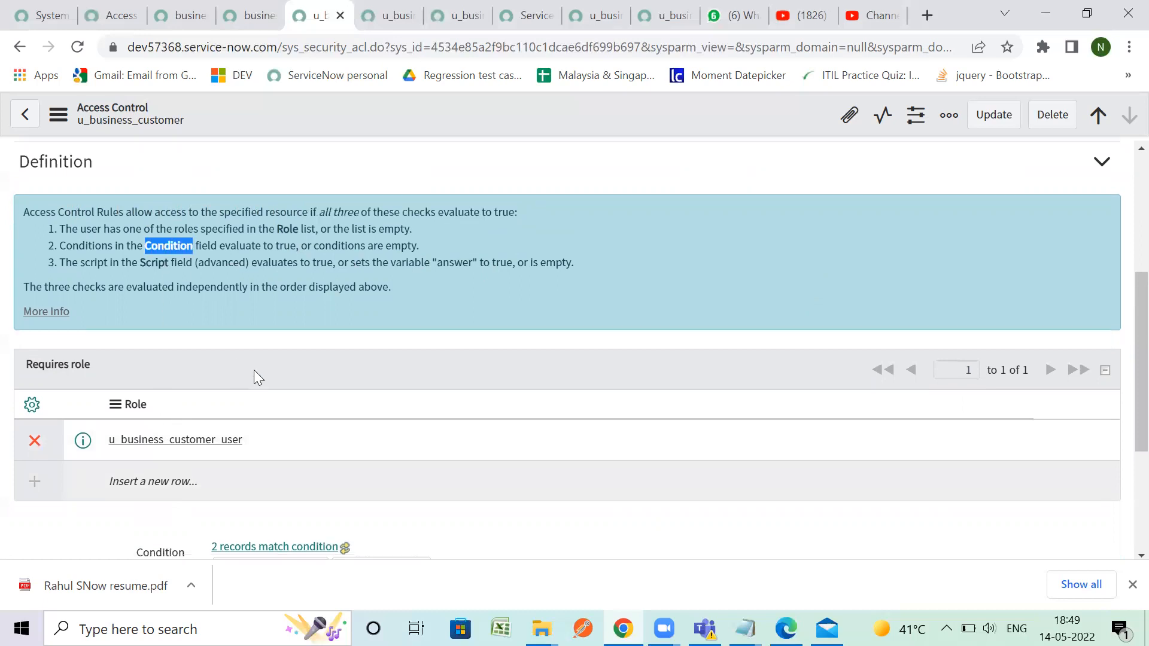
pyautogui.scroll(-3, 253, 375)
pyautogui.scroll(6, 341, 442)
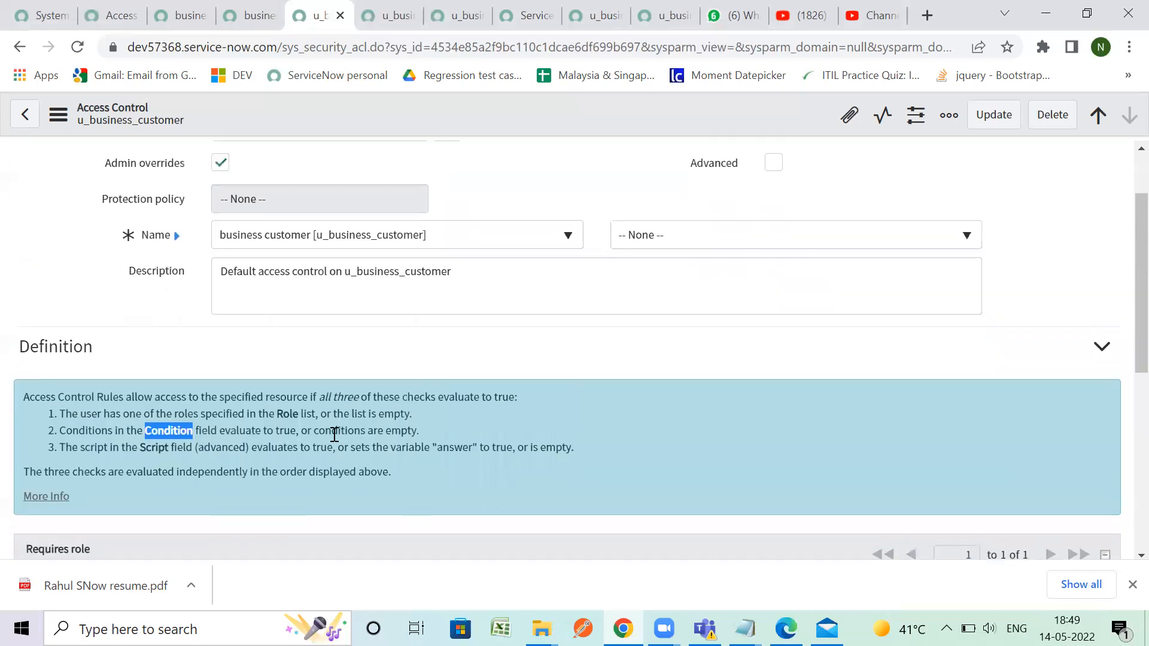
pyautogui.doubleClick(154, 447)
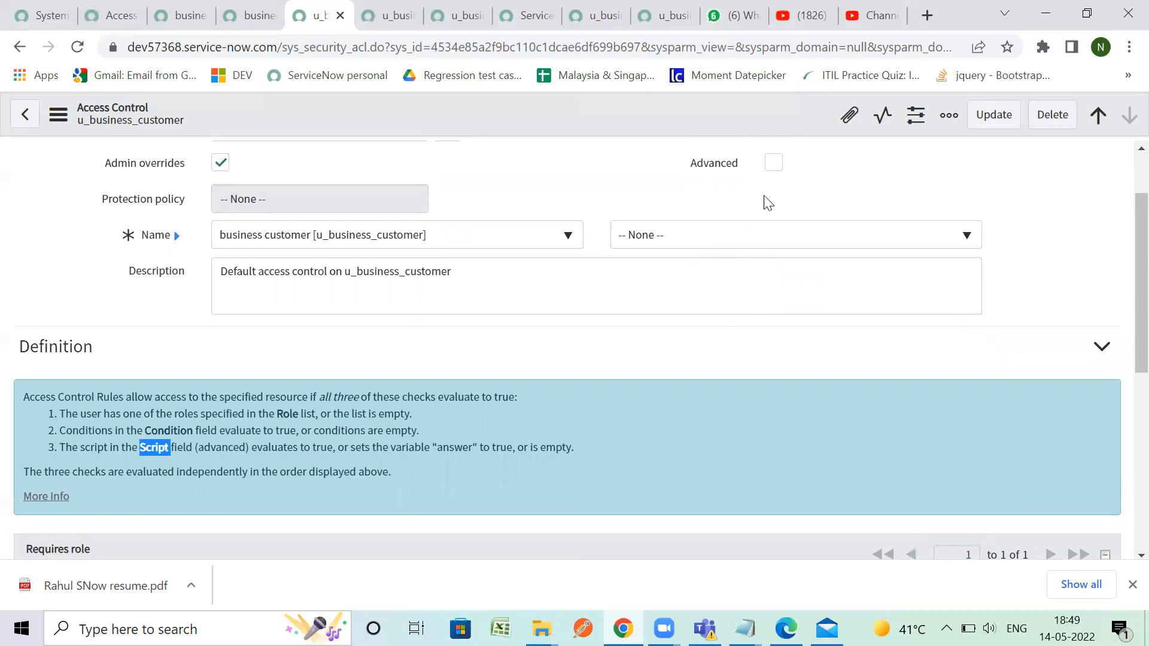
# Enable the Advanced option on the read access control and look over its required role, condition and script areas.
pyautogui.click(773, 162)
pyautogui.scroll(-5, 199, 422)
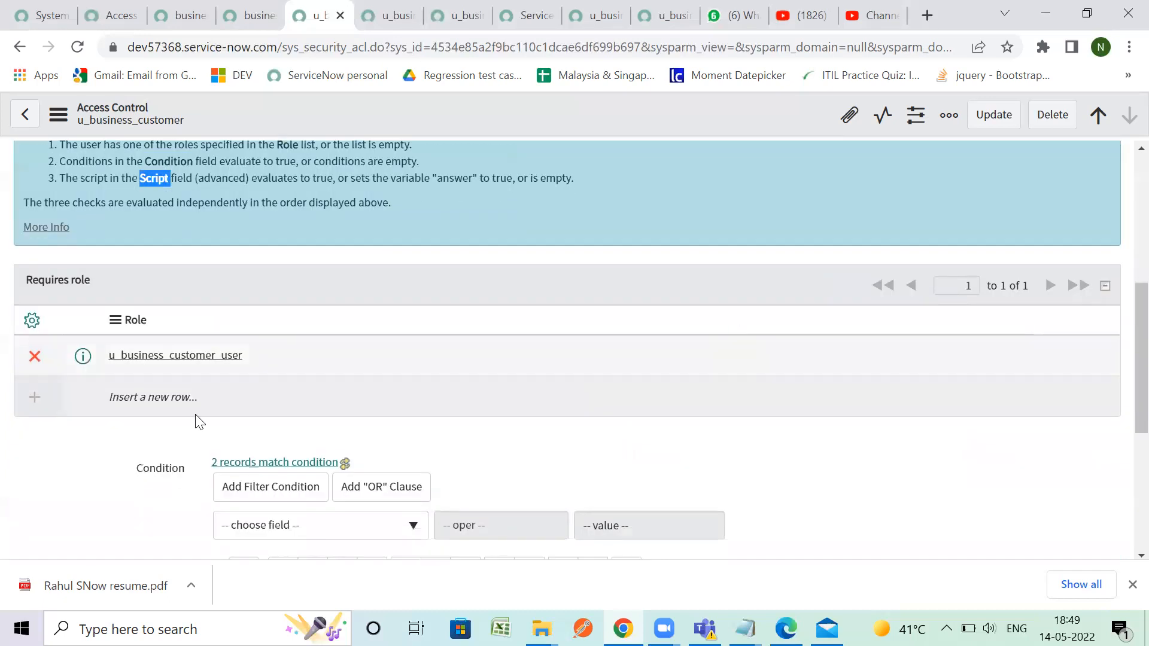
pyautogui.scroll(-5, 200, 422)
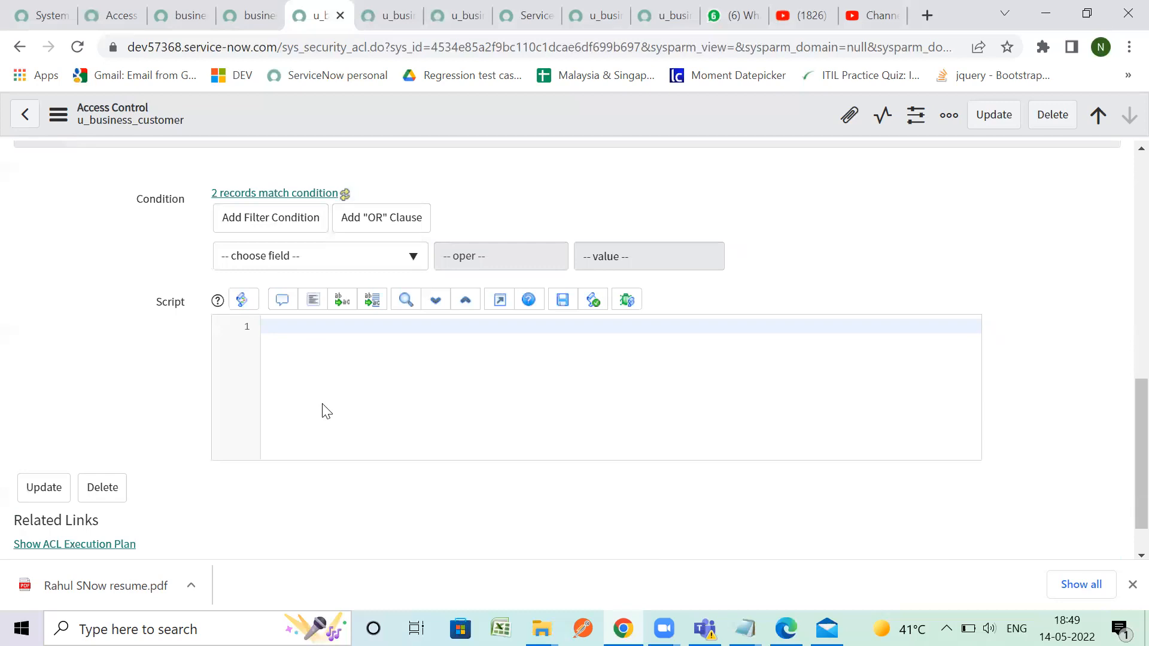
pyautogui.scroll(10, 324, 412)
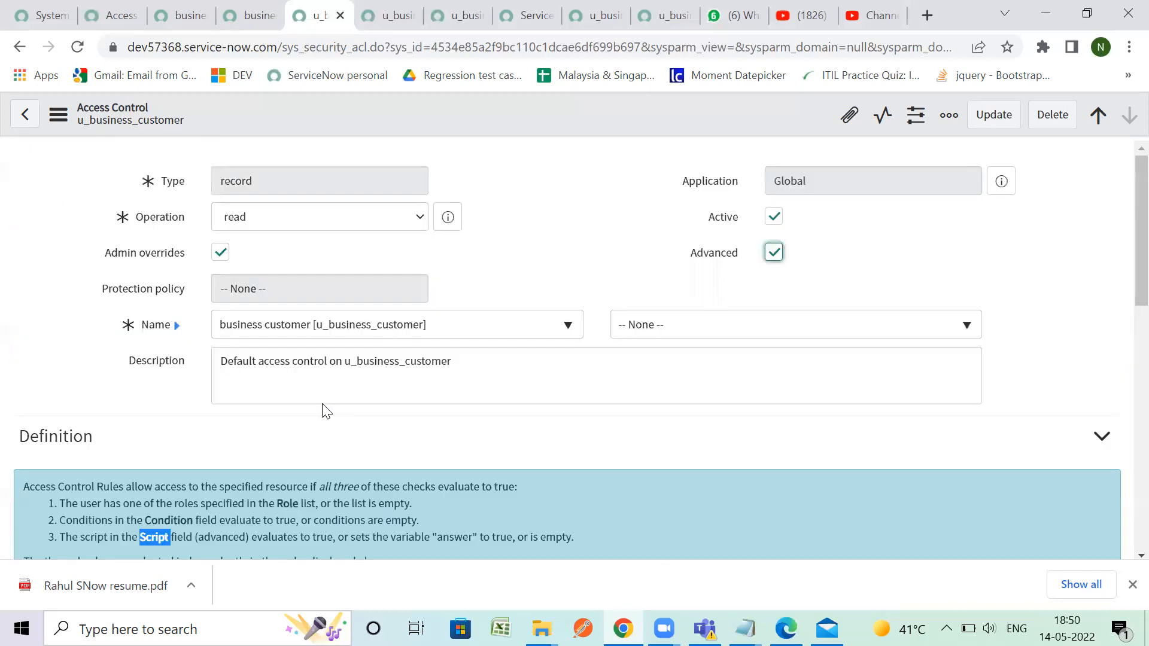
pyautogui.scroll(-6, 322, 411)
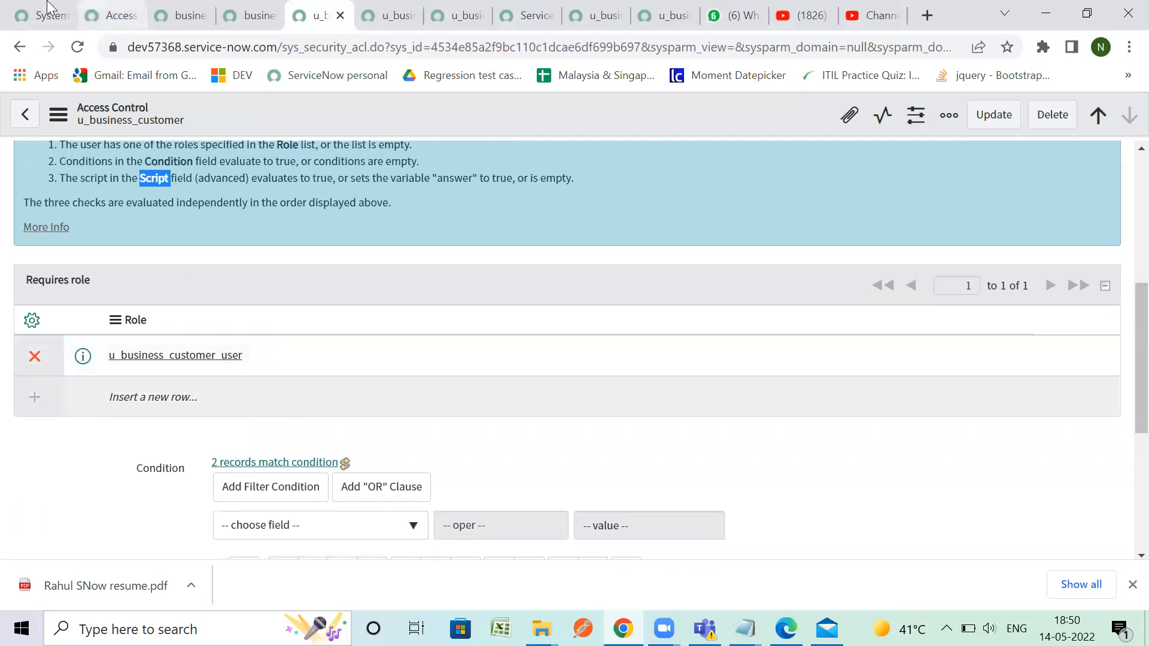
# Find the Users module under System Security by filtering for "users", open it in a new browser tab, and open the first user's record in another.
pyautogui.hotkey('ctrl', '1')
pyautogui.click(114, 170)
pyautogui.write('users')
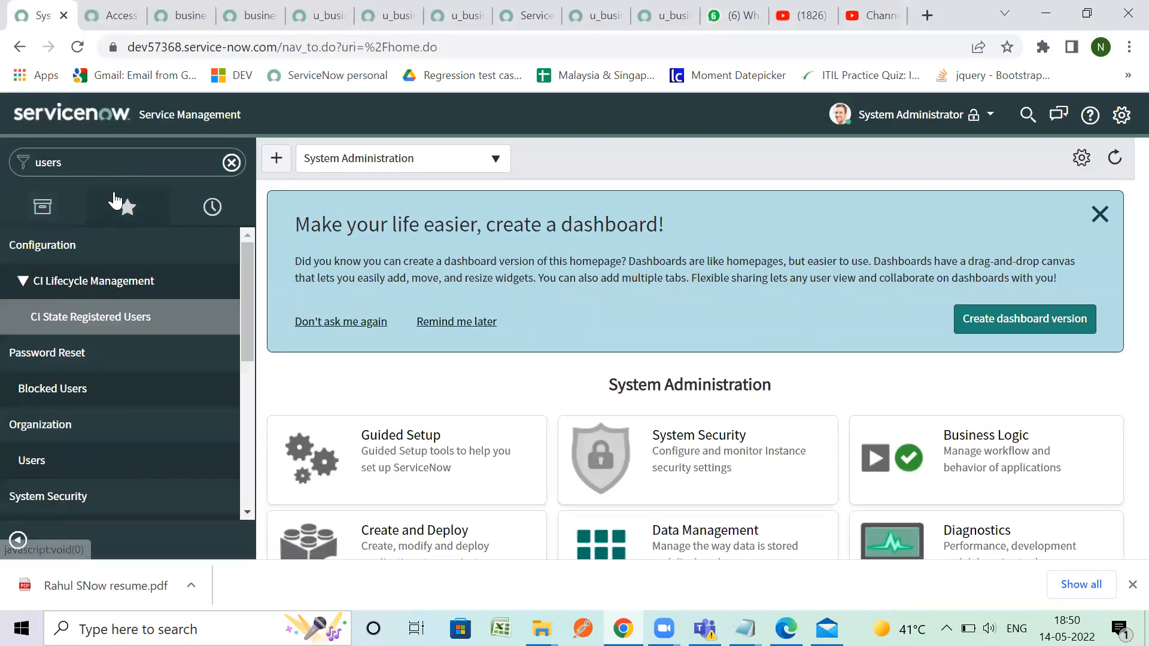
pyautogui.scroll(-1, 136, 458)
pyautogui.scroll(-5, 133, 461)
pyautogui.scroll(4, 133, 458)
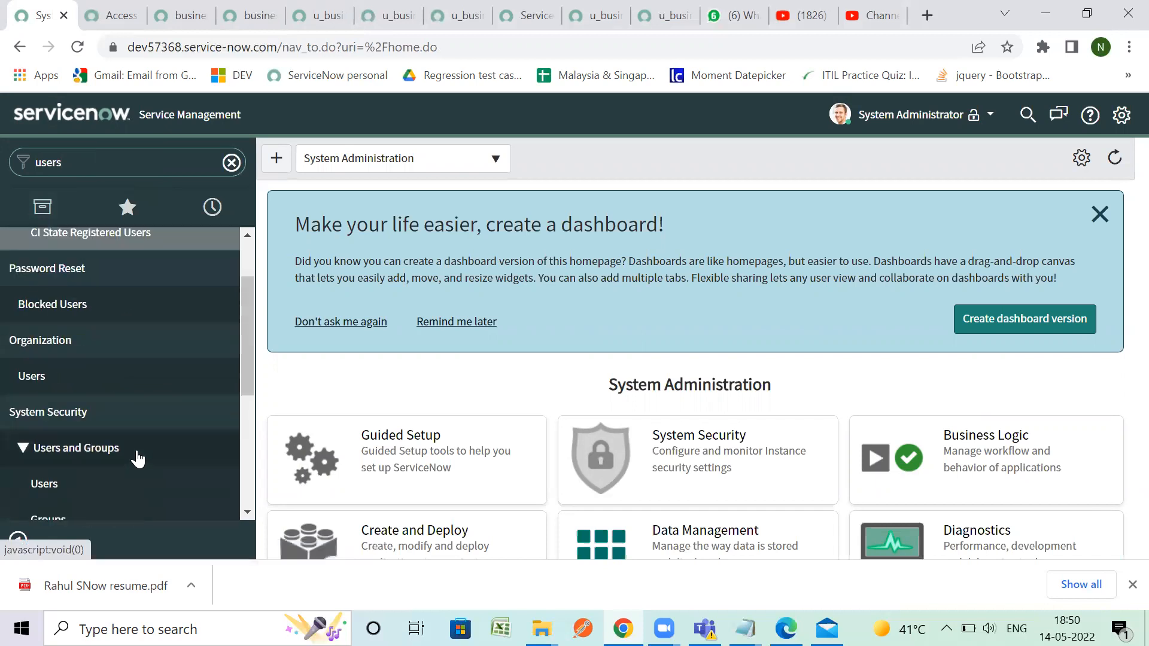
pyautogui.scroll(-2, 119, 446)
pyautogui.rightClick(67, 398)
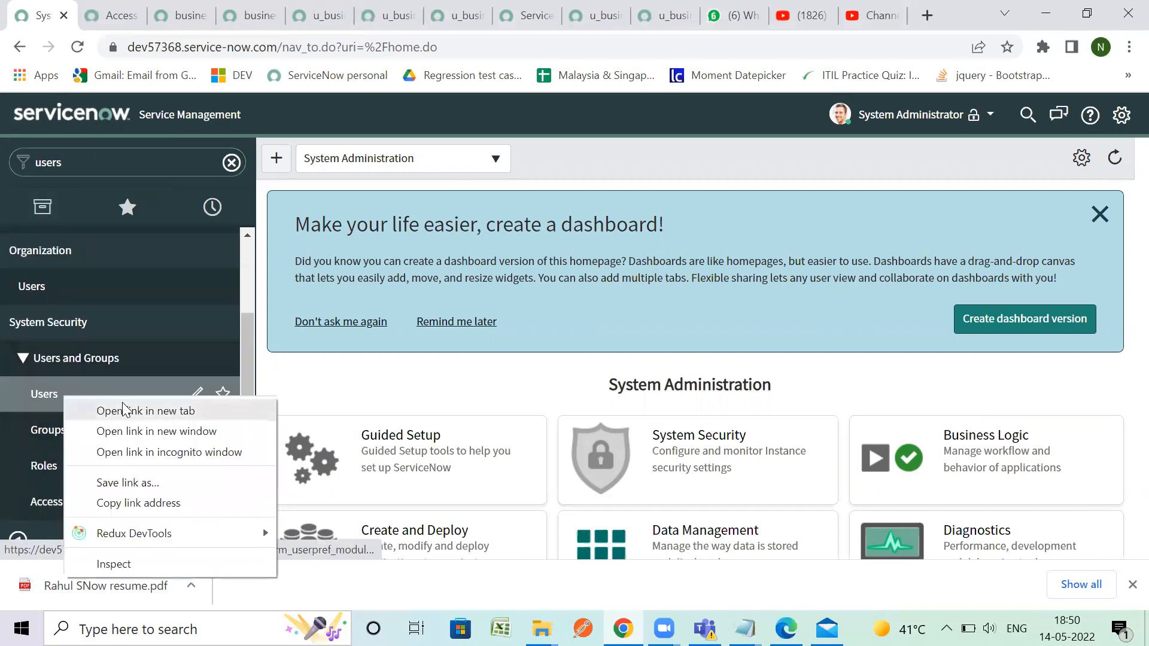
pyautogui.click(123, 410)
pyautogui.click(114, 15)
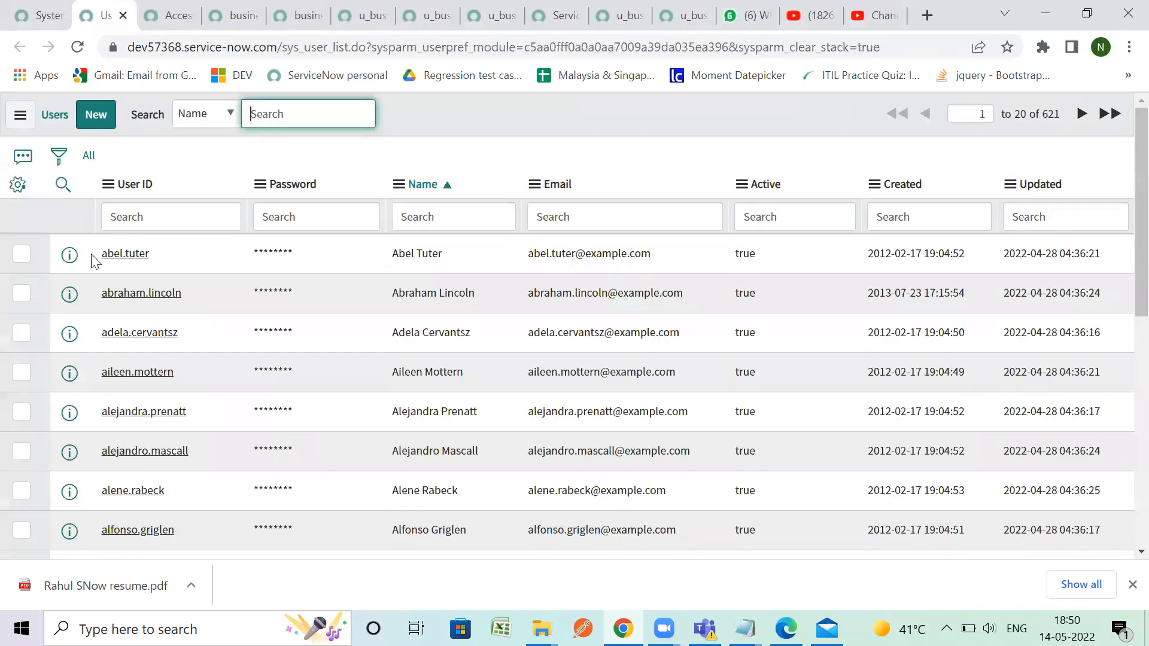
pyautogui.rightClick(84, 255)
pyautogui.click(150, 264)
# Close the access control rules documentation tab and switch to the business customers record list.
pyautogui.click(217, 13)
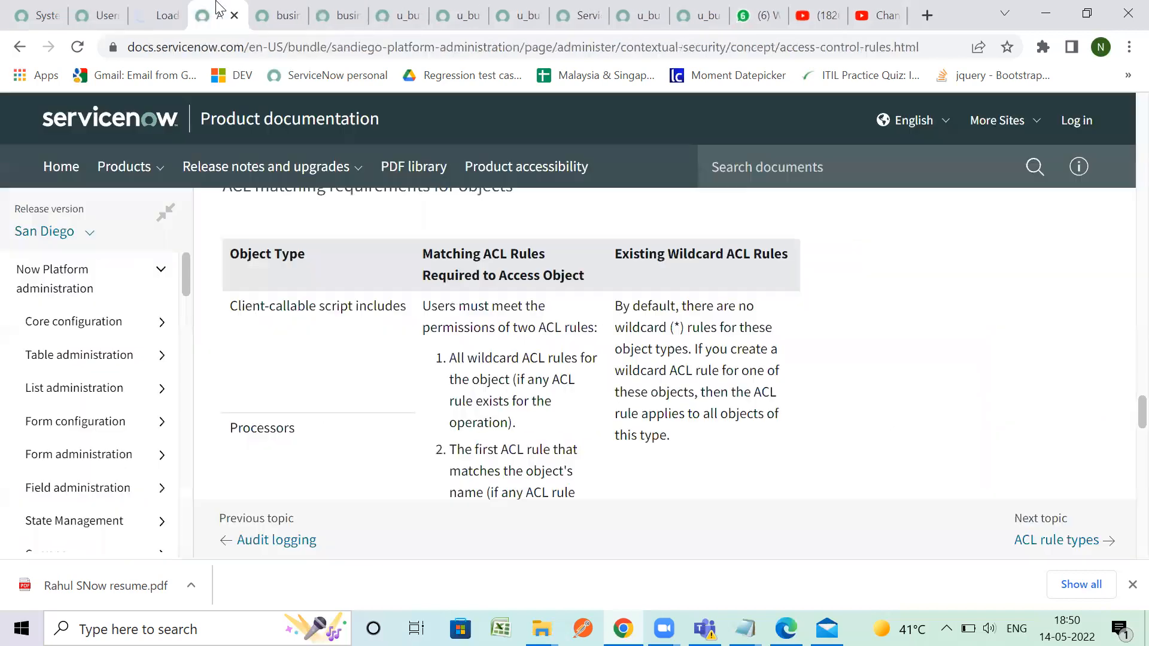
pyautogui.click(276, 15)
pyautogui.click(238, 17)
pyautogui.click(235, 16)
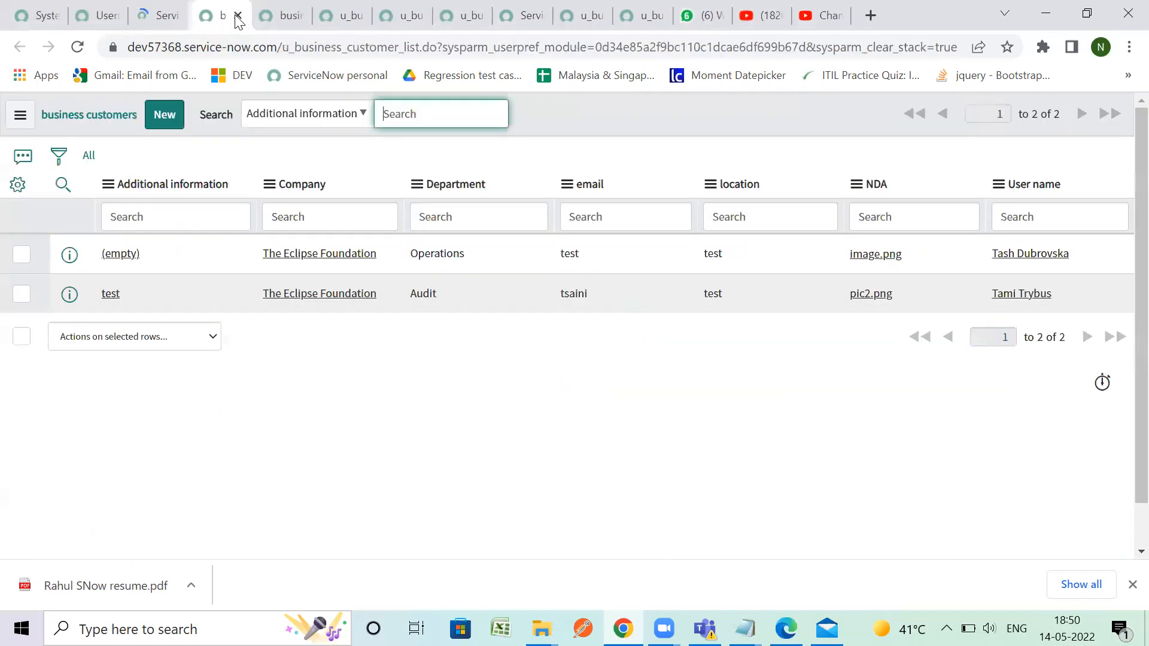
# Open the Audit department's business customer record in a new browser tab and place the cursor in its email field.
pyautogui.rightClick(69, 294)
pyautogui.click(126, 314)
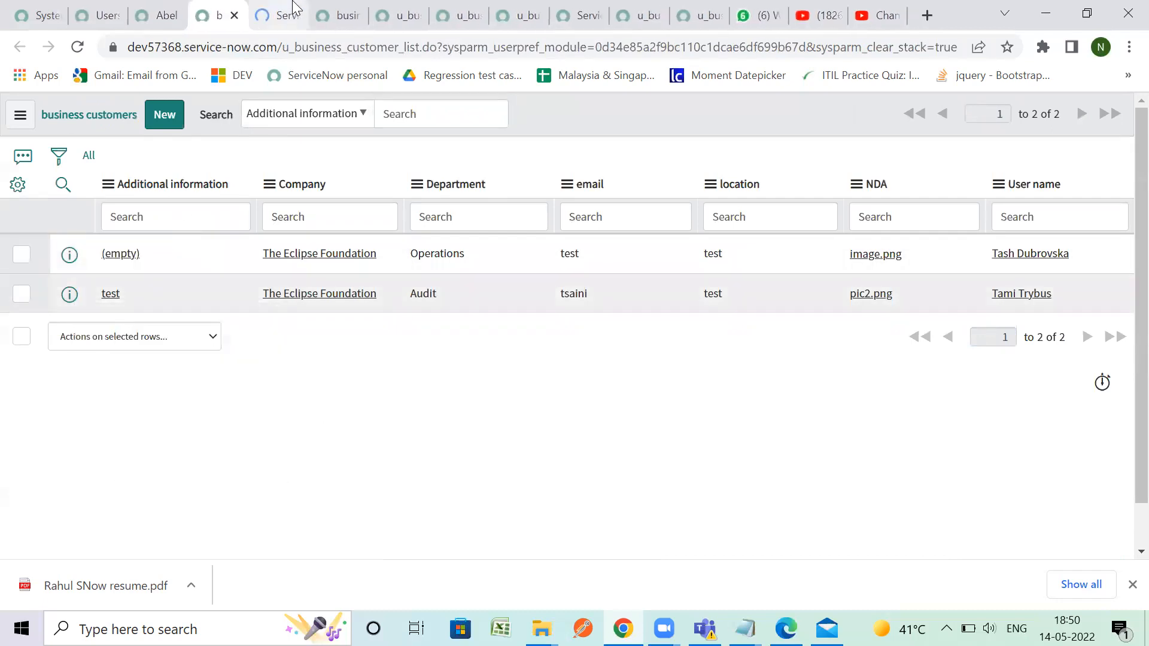
pyautogui.click(293, 9)
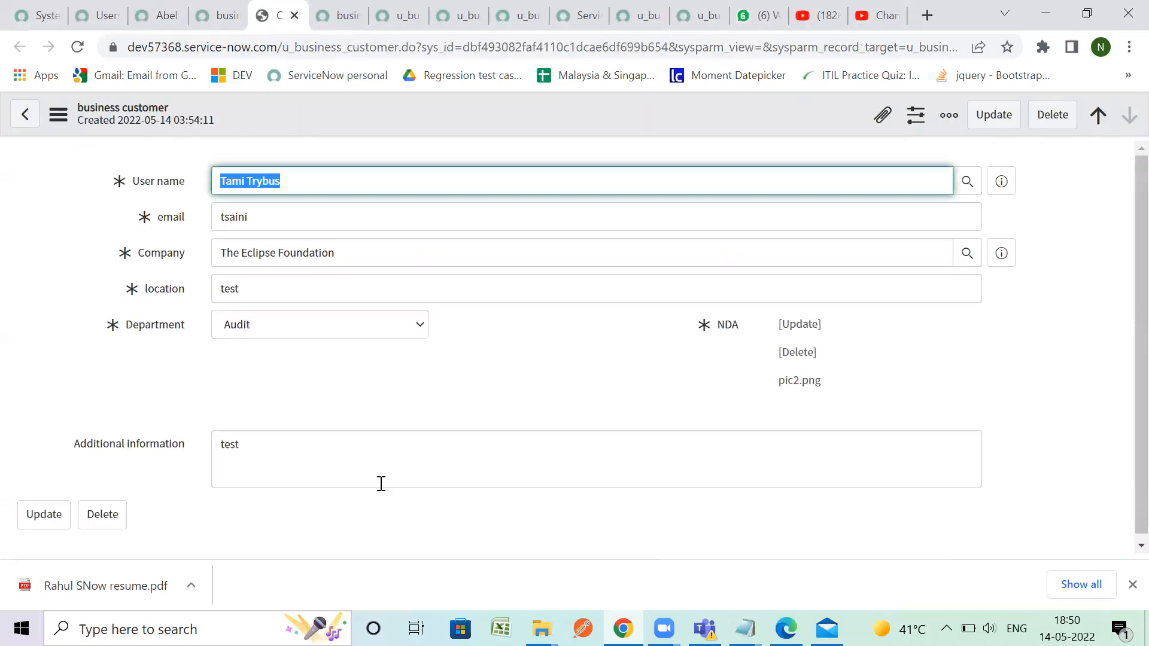
pyautogui.click(447, 226)
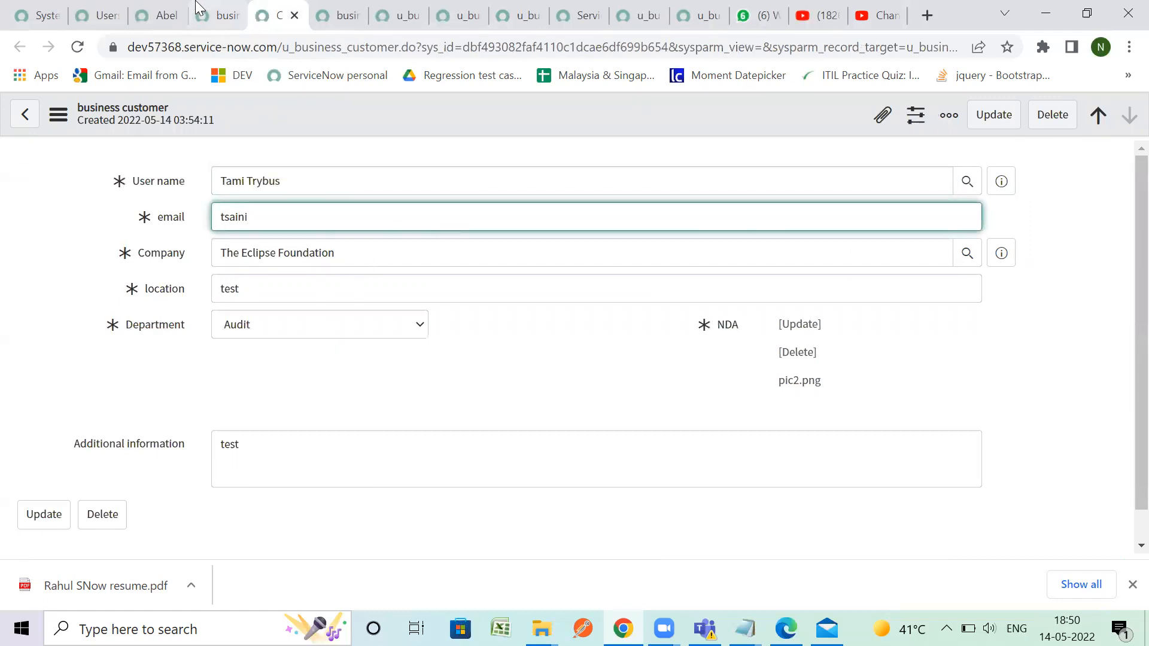
# Move the Audit customer record's browser tab so it sits directly beside the open user record's tab.
pyautogui.click(219, 15)
pyautogui.moveTo(268, 5); pyautogui.dragTo(209, 6)
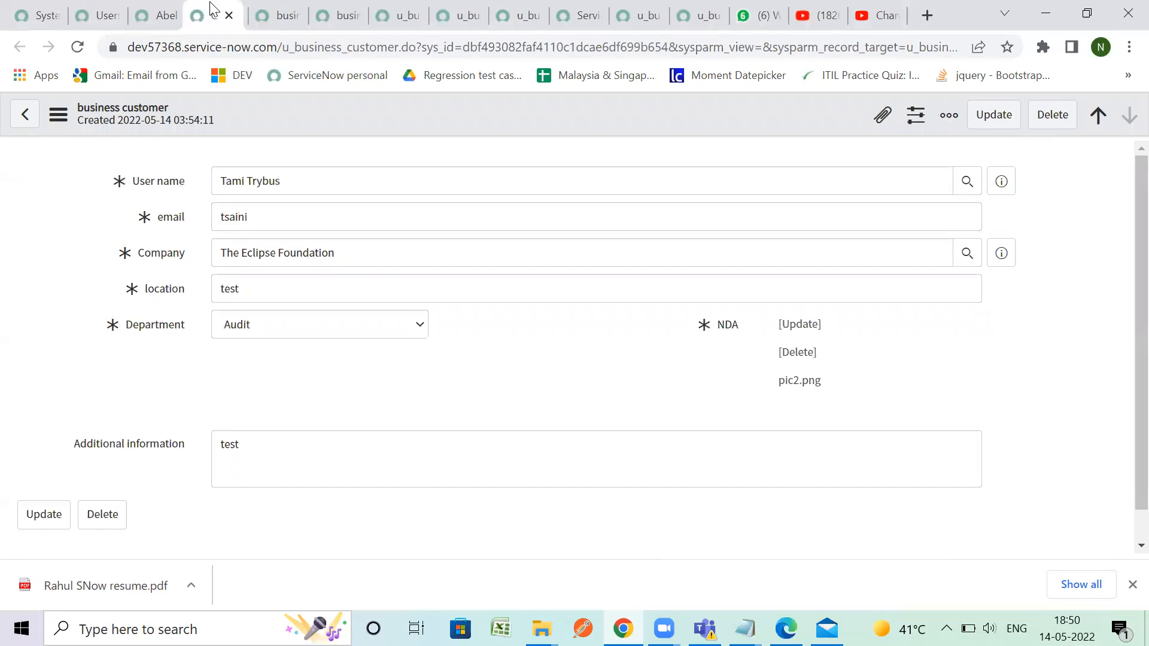
pyautogui.click(176, 7)
# From the ServiceNow home page, impersonate the user whose record is already open in another browser tab.
pyautogui.hotkey('ctrl', '1')
pyautogui.click(919, 116)
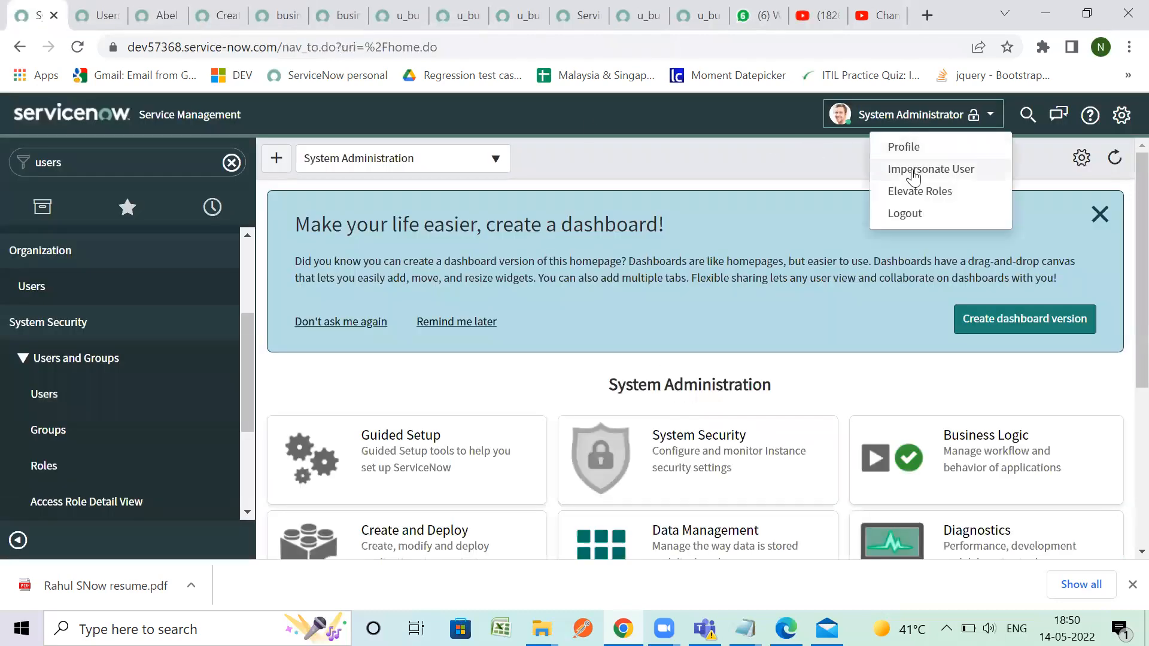
pyautogui.click(912, 171)
pyautogui.click(520, 187)
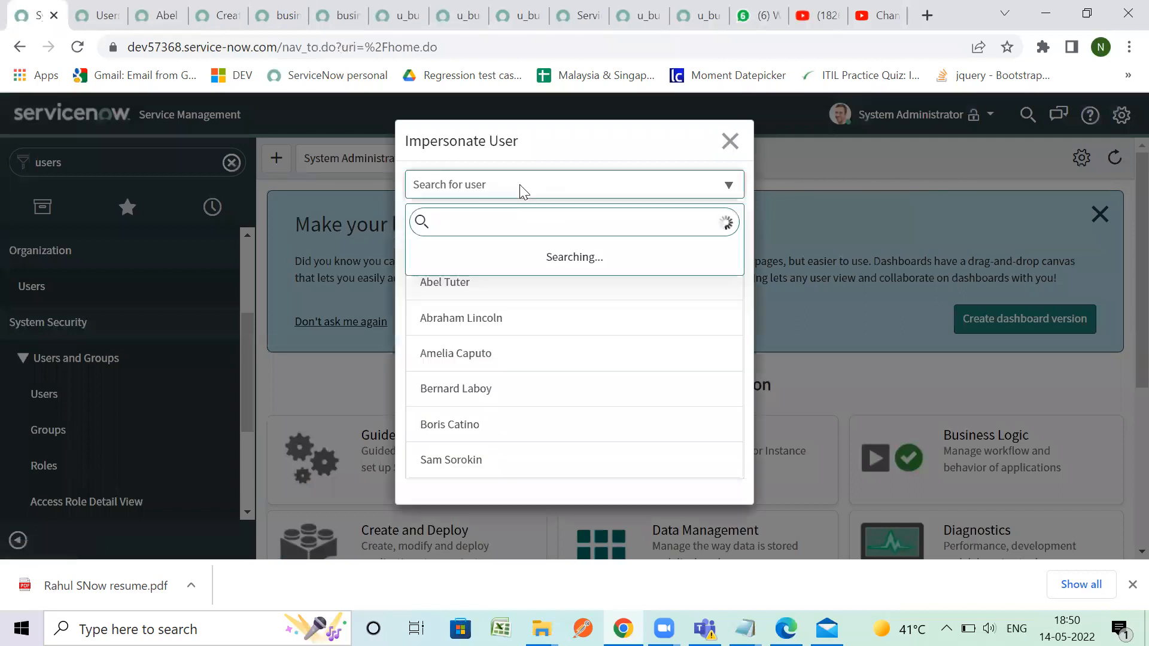
pyautogui.write('abel tuter')
pyautogui.click(518, 254)
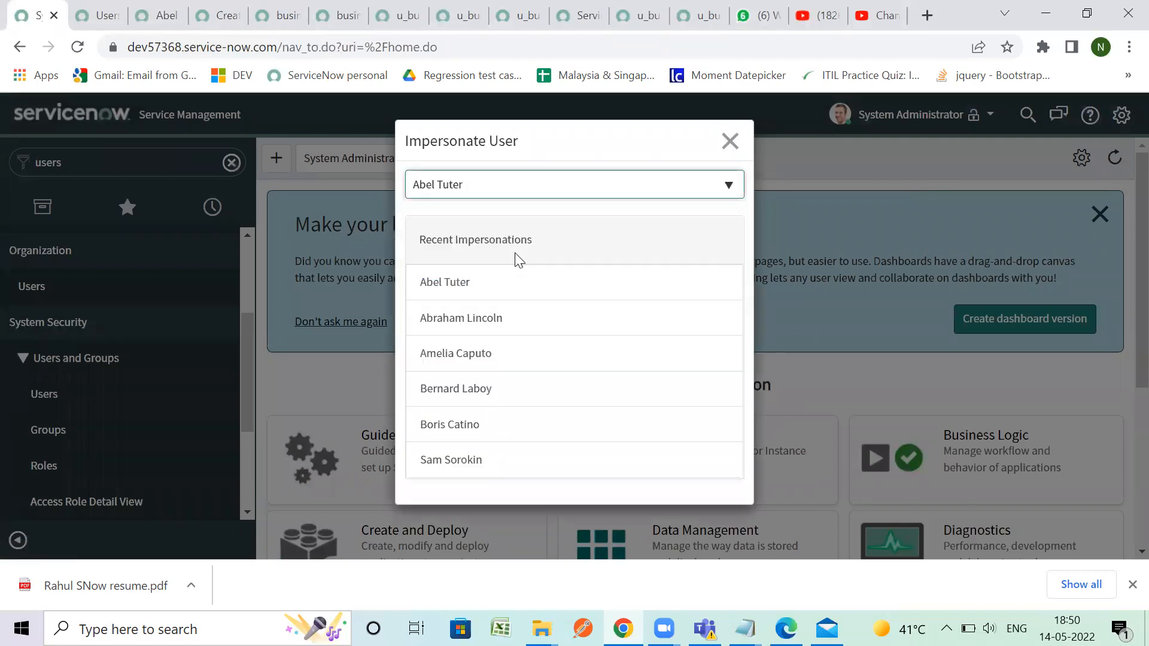
# Check the Roles and Groups related lists on the impersonated user's record.
pyautogui.click(157, 15)
pyautogui.scroll(-10, 250, 385)
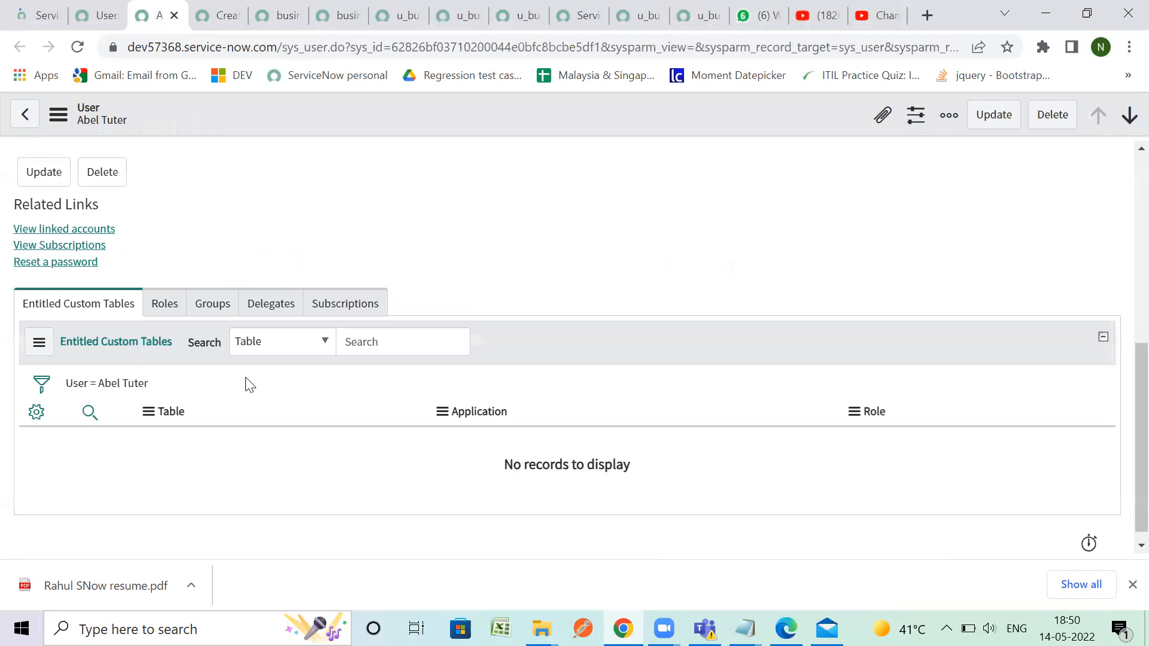
pyautogui.click(164, 298)
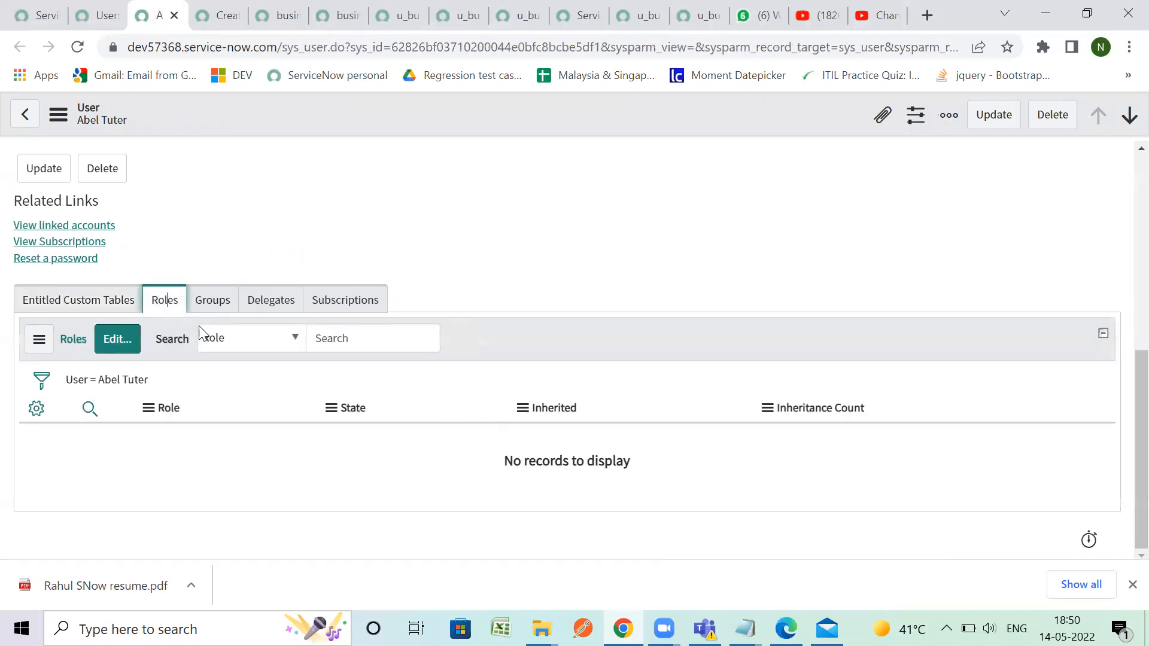
pyautogui.click(207, 299)
# Check which user is being impersonated, then reload the Audit business customer record to test that user's read access.
pyautogui.click(221, 17)
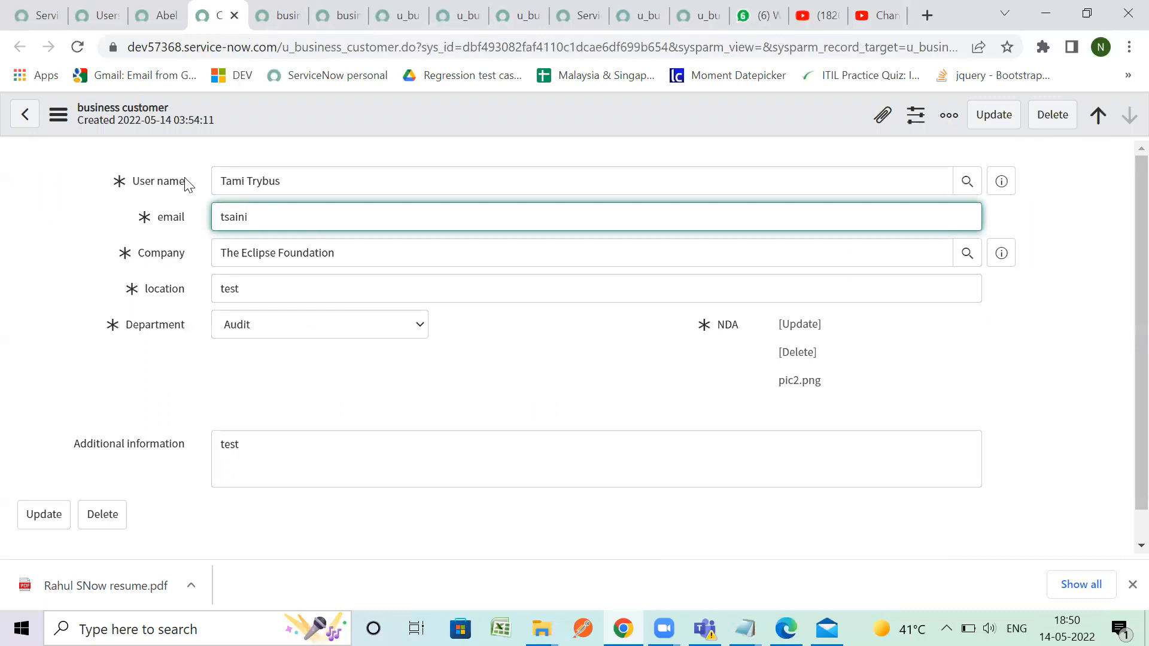
pyautogui.click(42, 15)
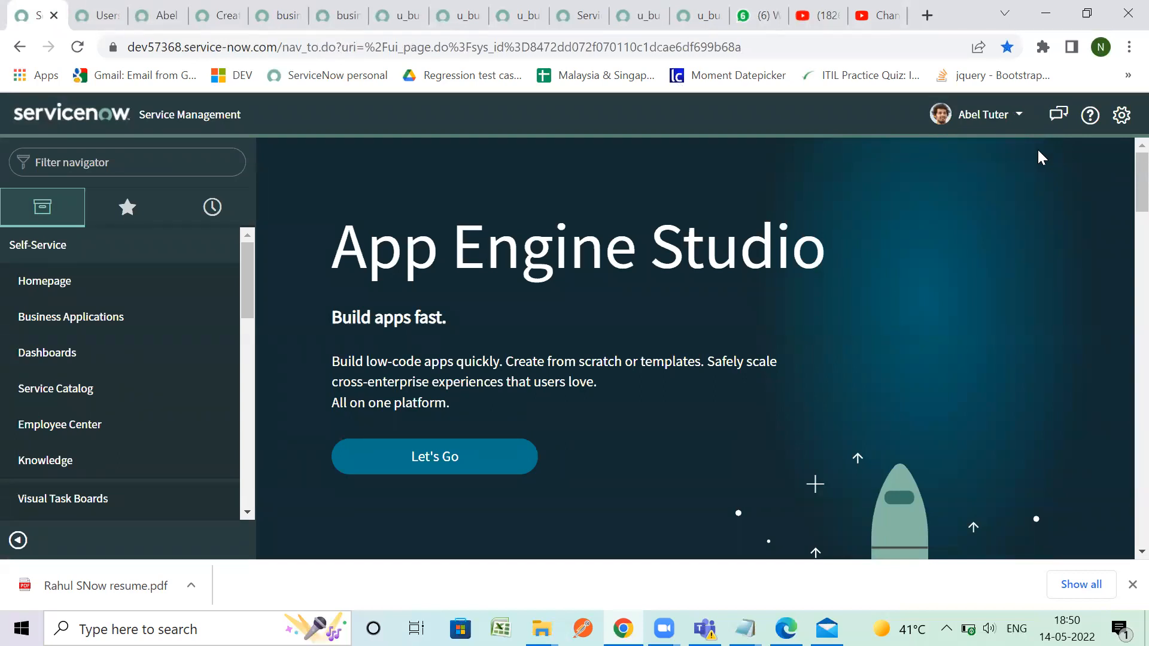
pyautogui.click(1000, 117)
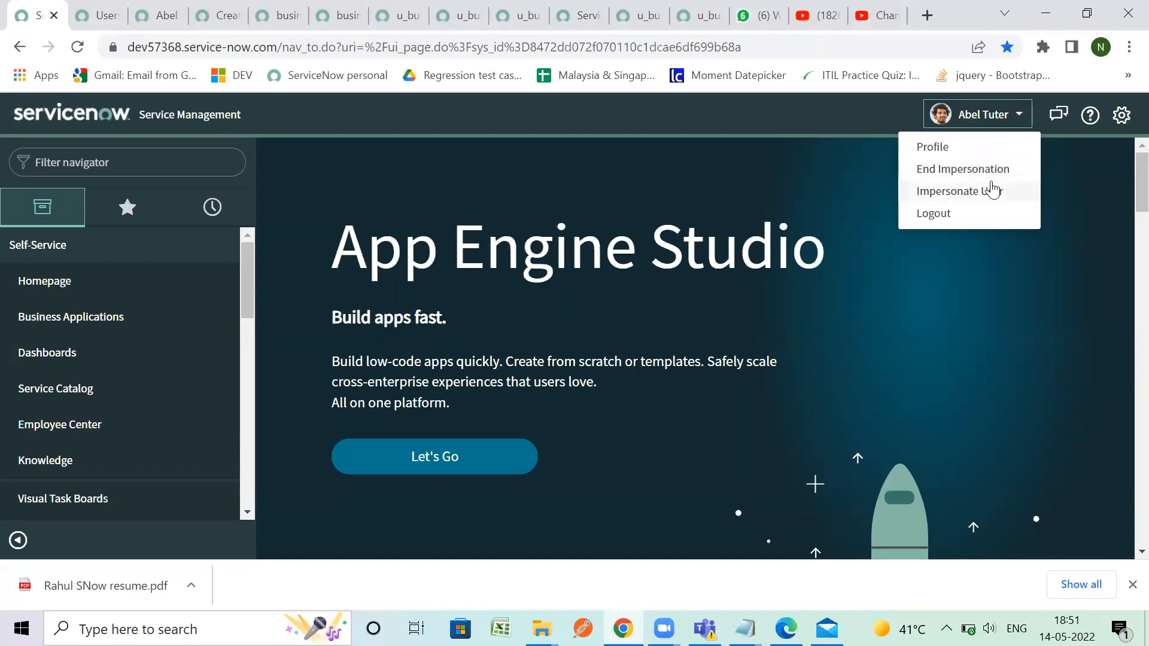
pyautogui.click(278, 19)
pyautogui.click(358, 8)
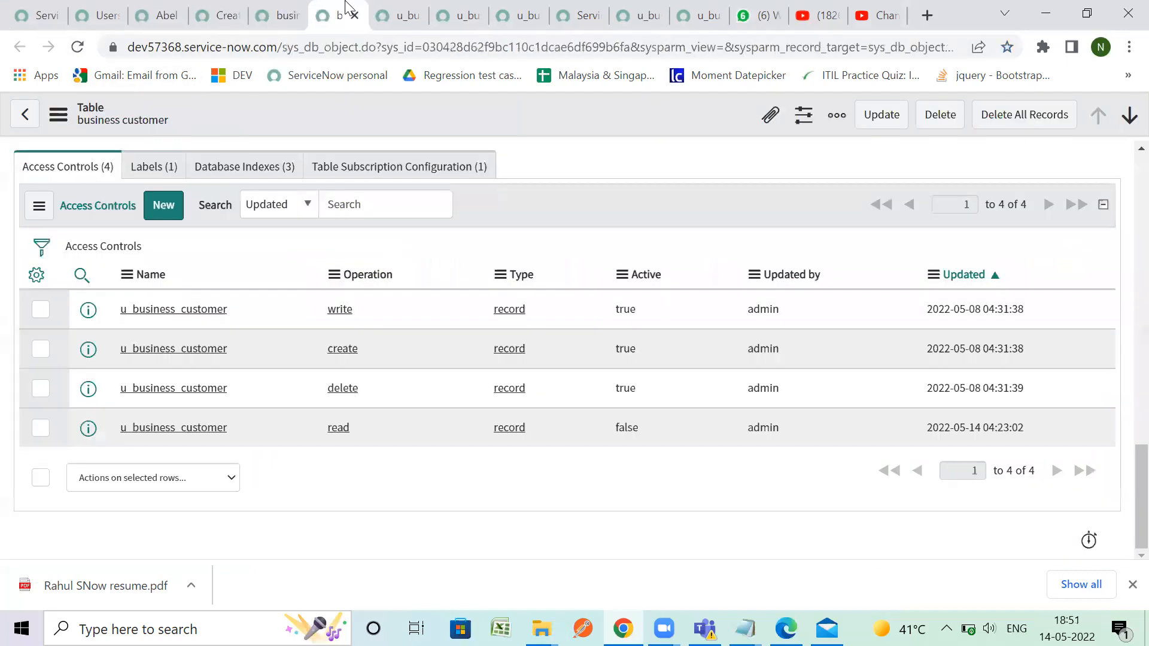
pyautogui.click(210, 9)
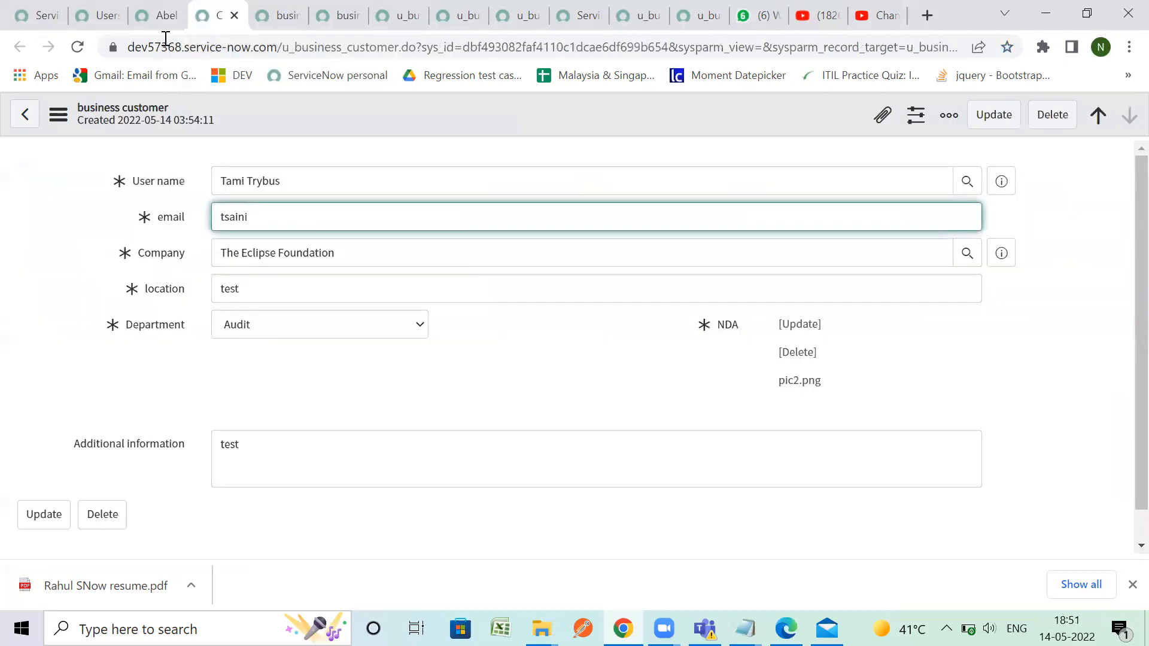
pyautogui.click(85, 54)
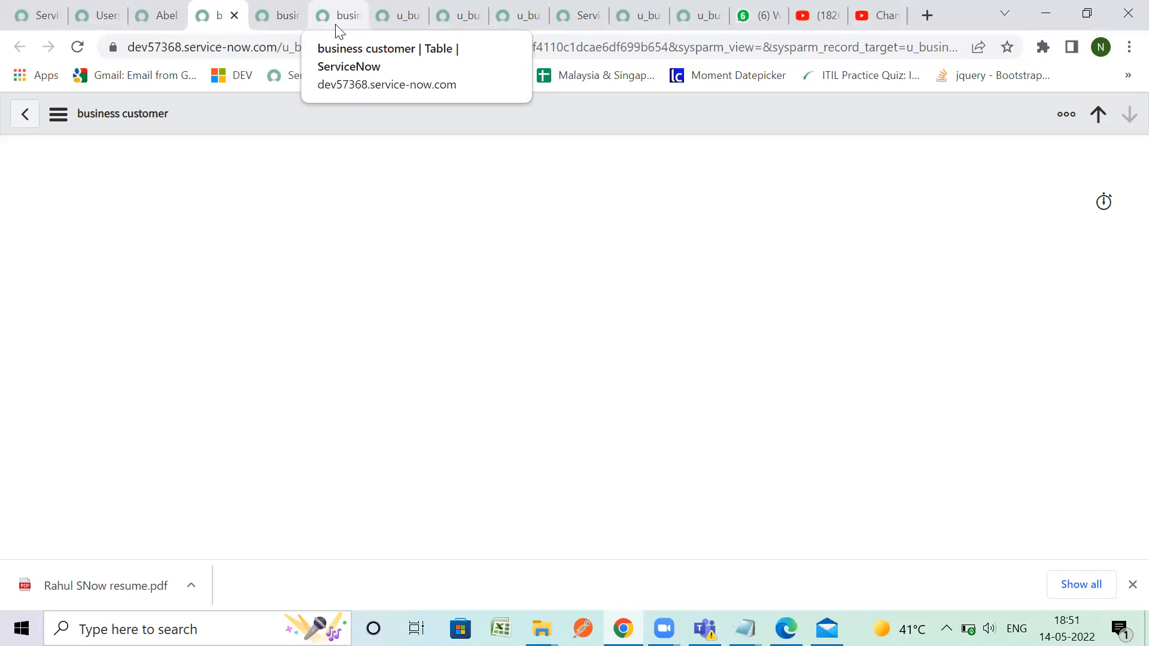
# Review the business customer read access control's required role and condition, then try to duplicate the rule with Insert and Stay.
pyautogui.click(699, 15)
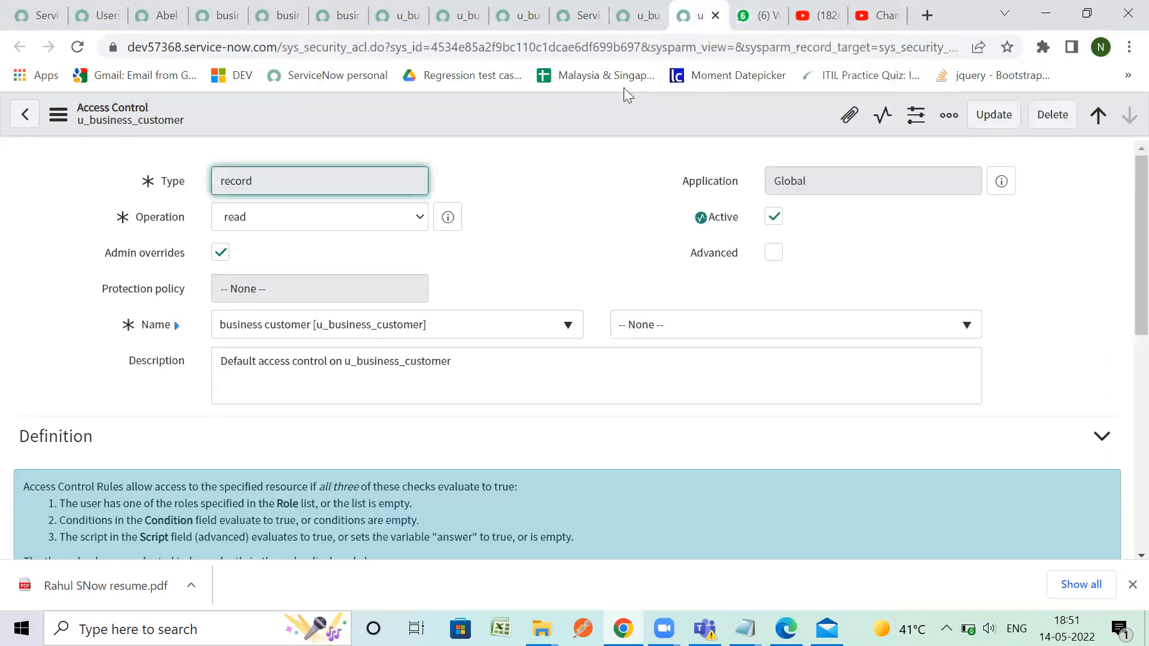
pyautogui.scroll(-5, 500, 449)
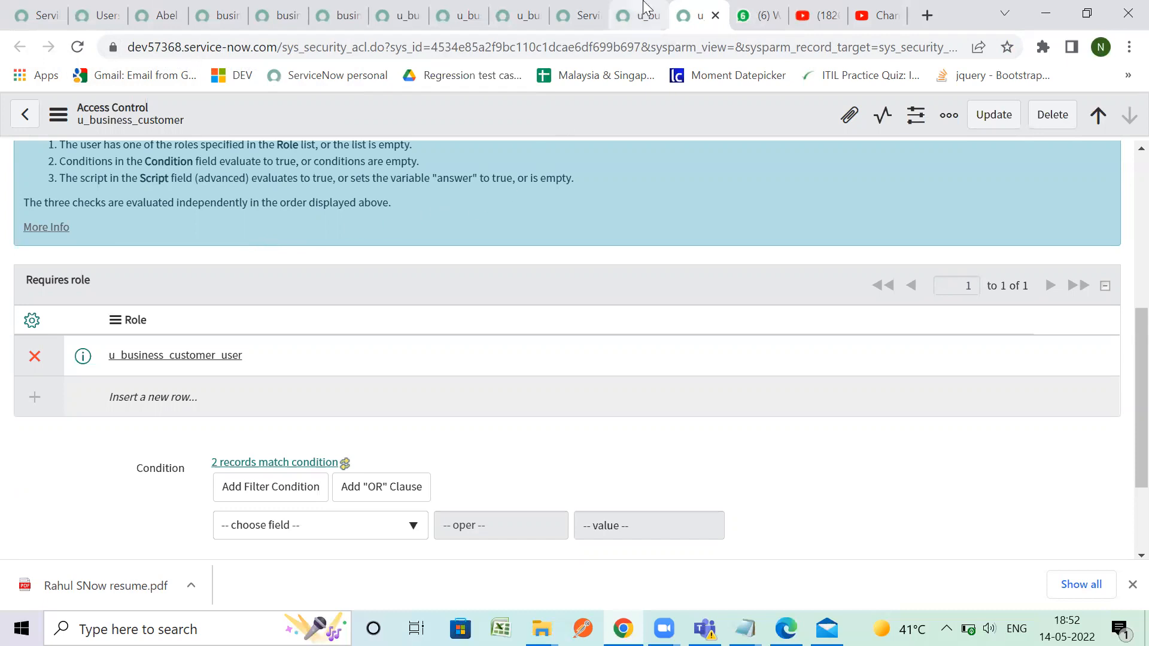
pyautogui.scroll(2, 520, 277)
pyautogui.scroll(4, 520, 277)
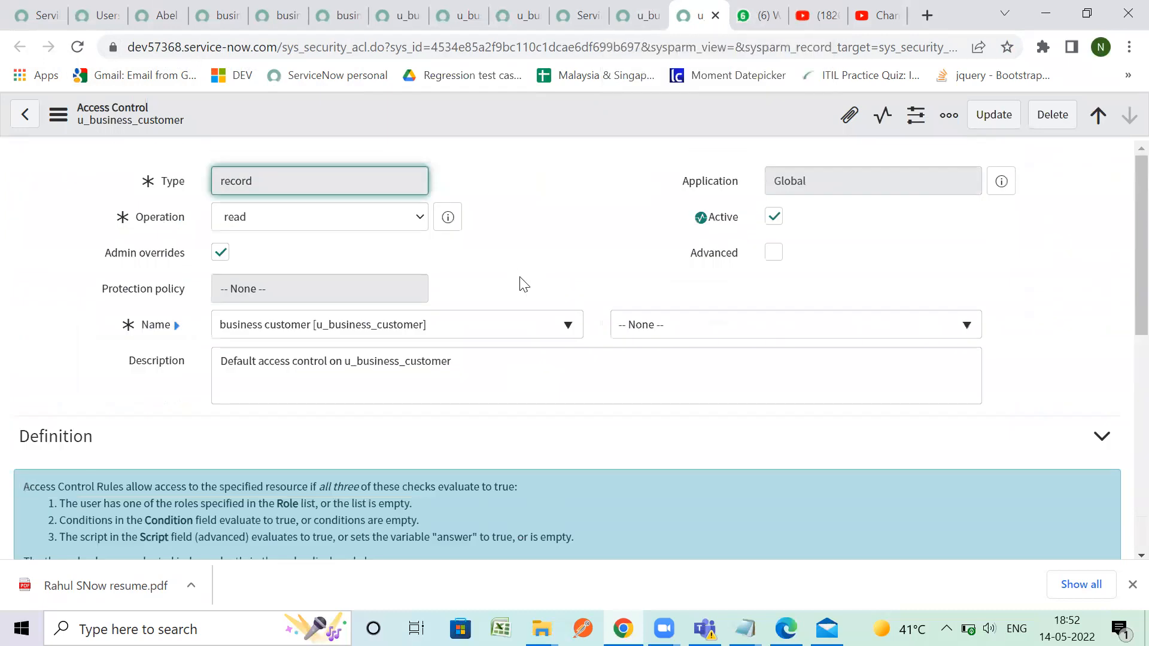
pyautogui.rightClick(479, 111)
pyautogui.click(540, 168)
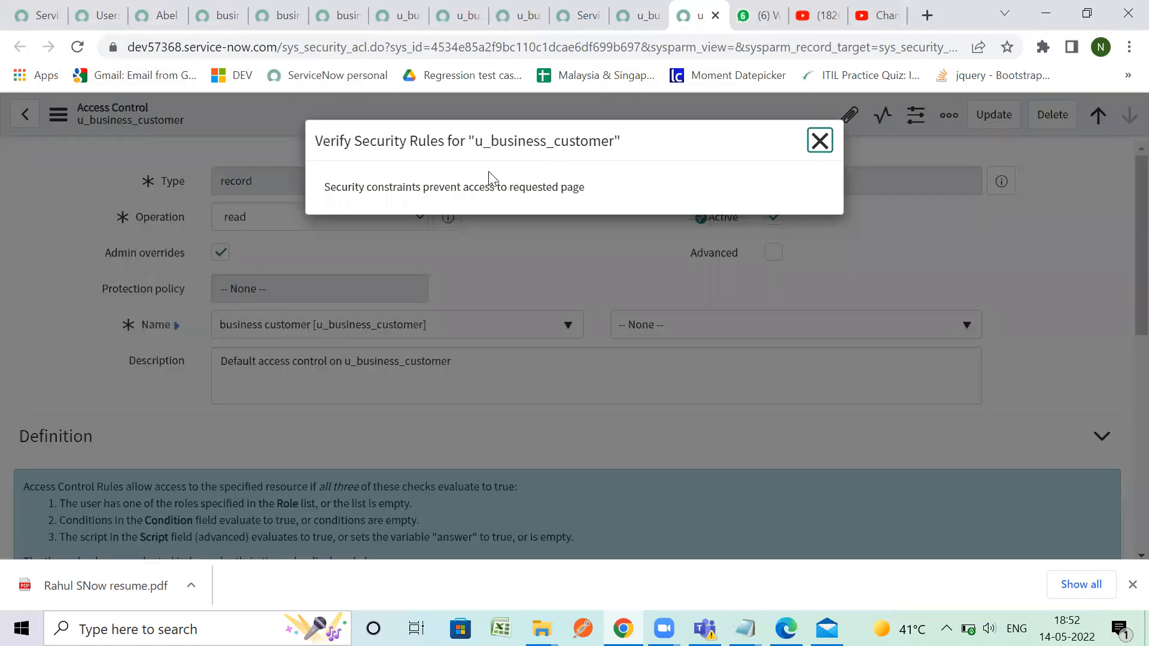
# End the impersonation and elevate the administrator session to the security_admin role.
pyautogui.click(27, 15)
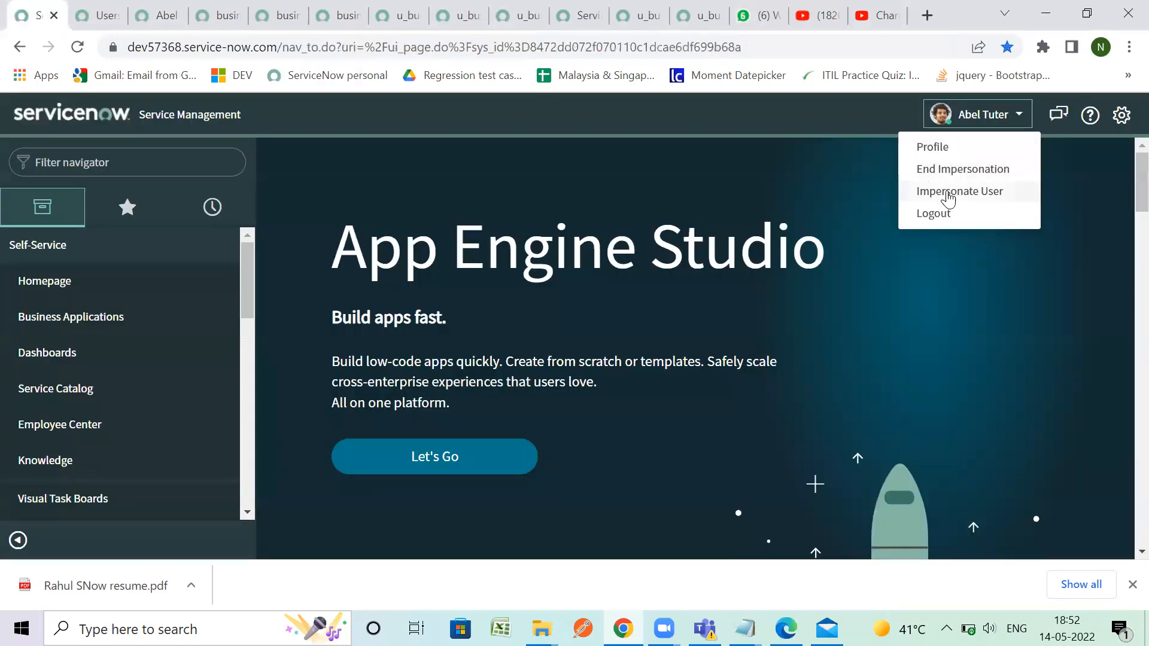
pyautogui.click(947, 168)
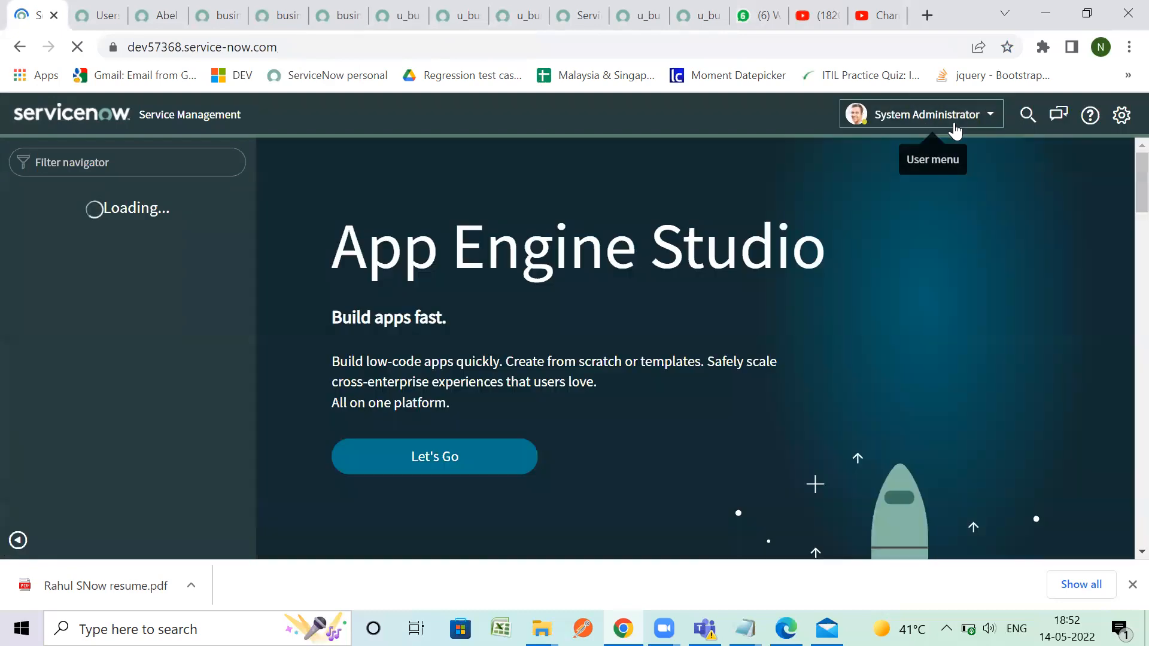
pyautogui.click(957, 123)
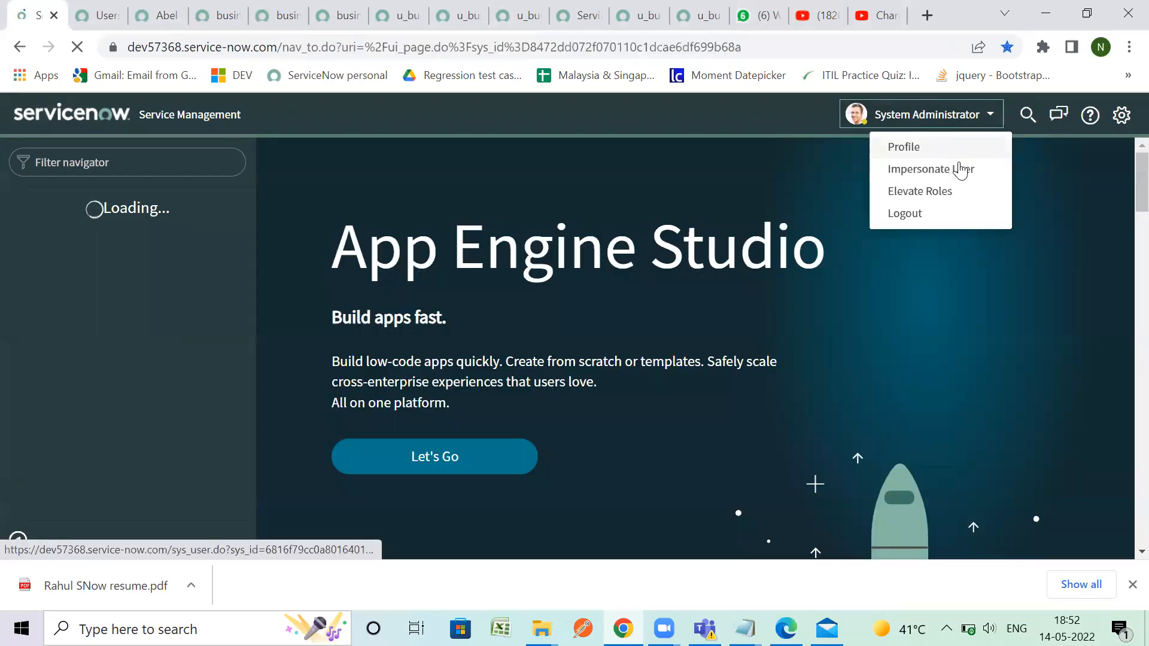
pyautogui.click(959, 194)
pyautogui.click(410, 230)
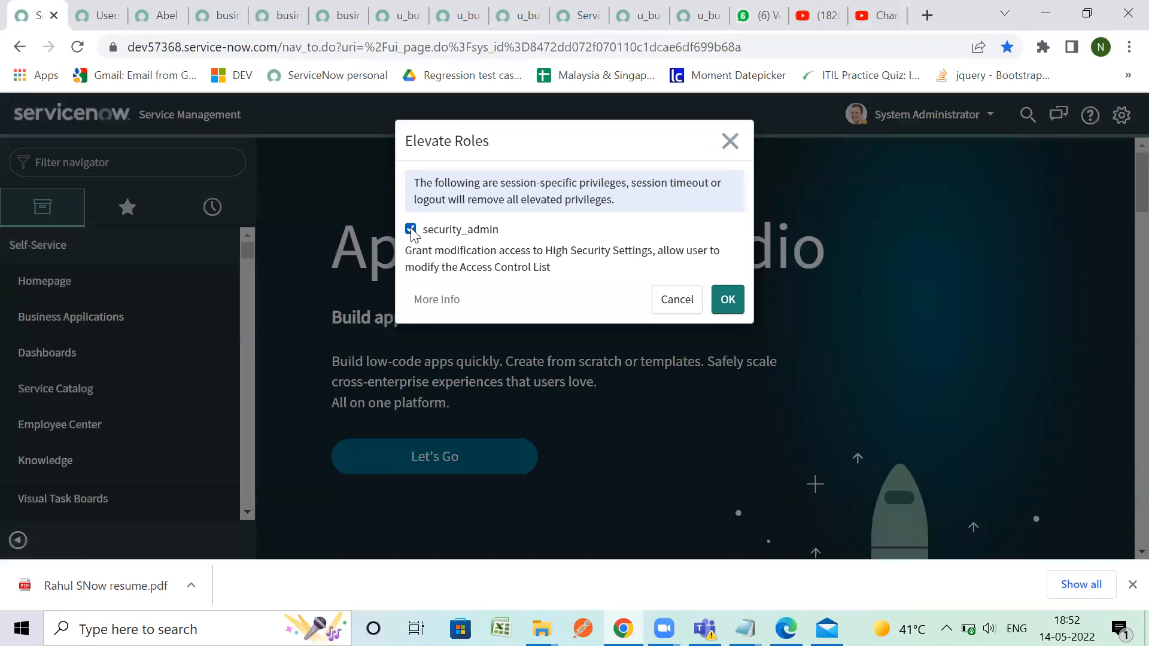
pyautogui.click(723, 308)
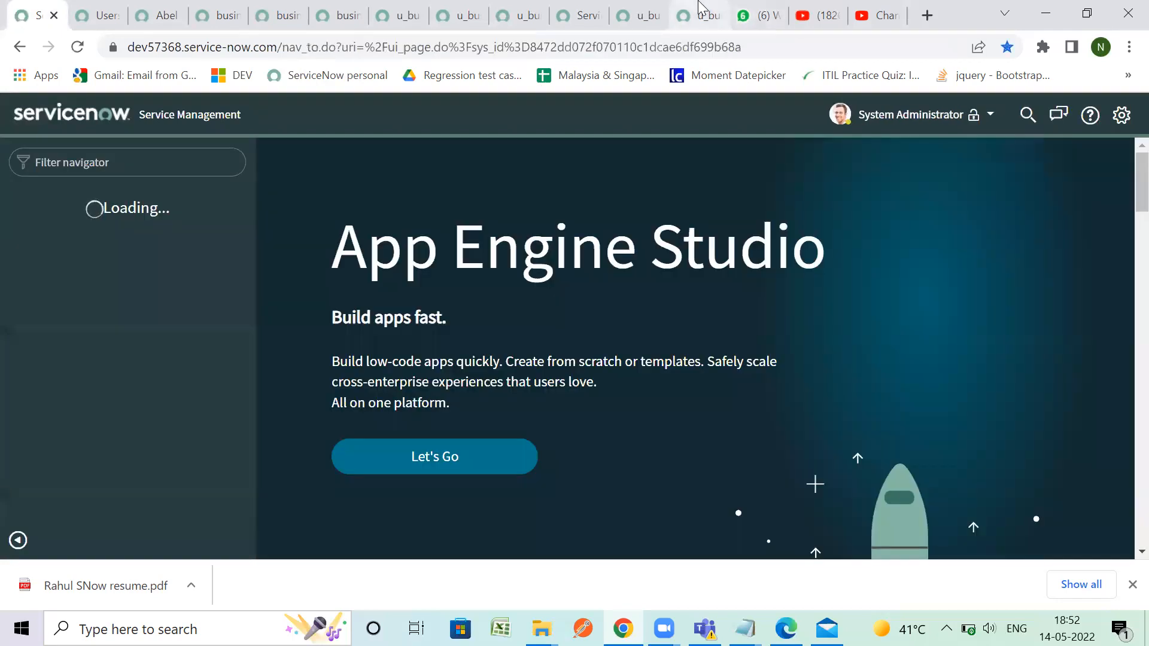
# Duplicate the business customer read access control with Insert and Stay, accept the security rule verification, and check the copy's role and condition sections.
pyautogui.click(702, 15)
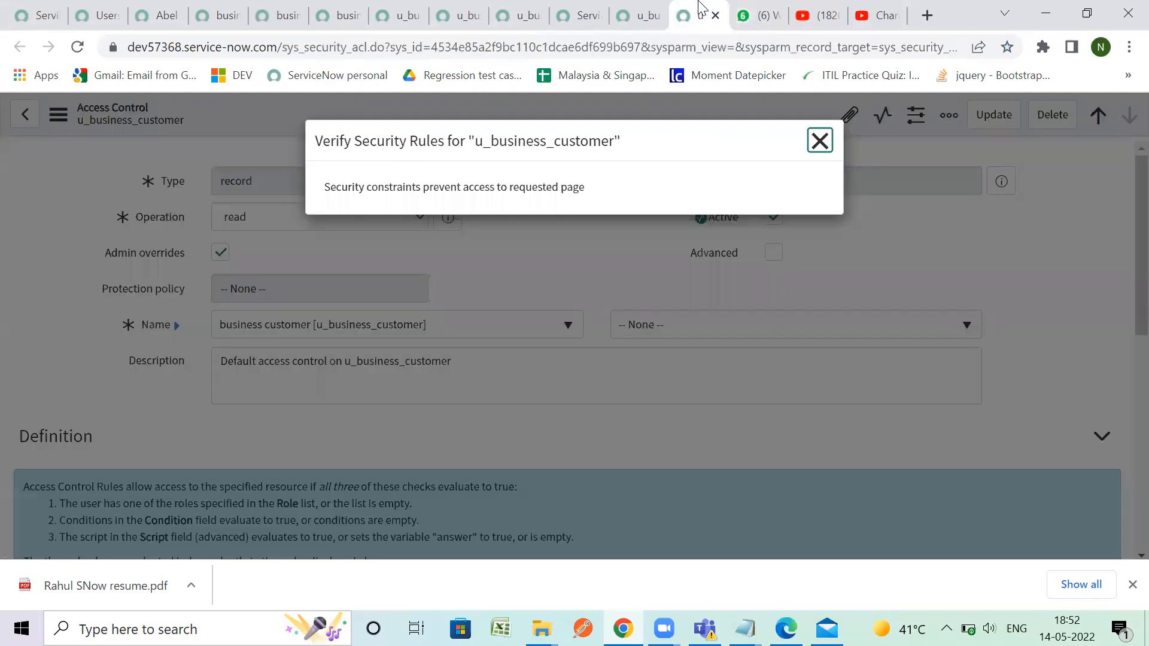
pyautogui.click(819, 141)
pyautogui.rightClick(661, 120)
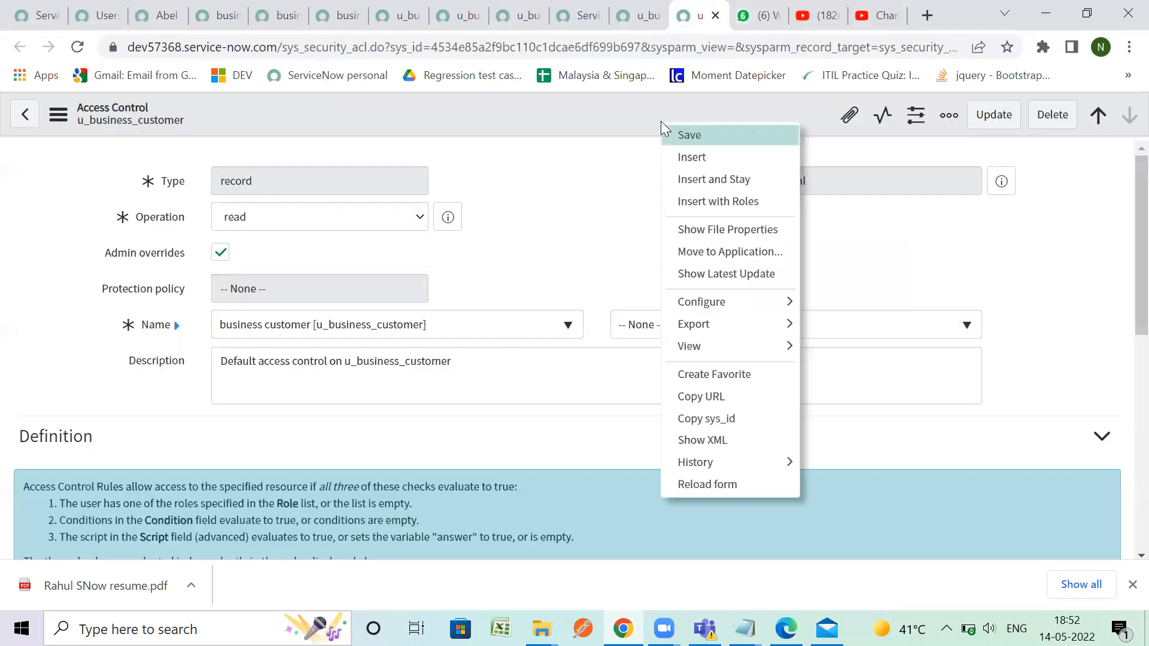
pyautogui.click(709, 180)
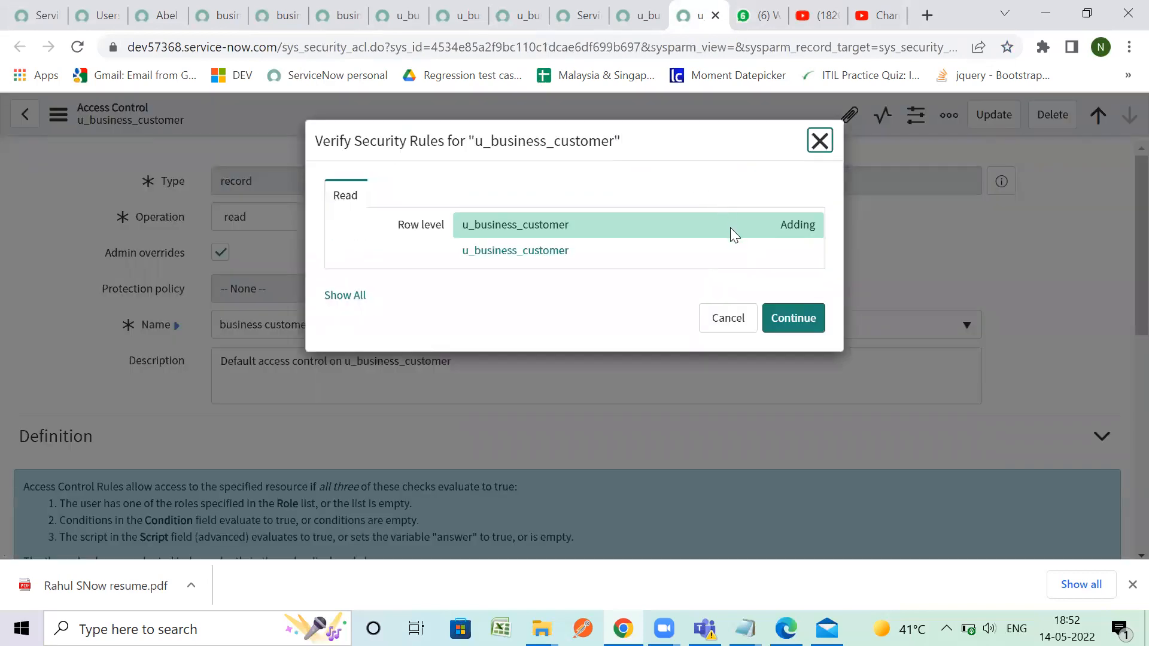
pyautogui.click(793, 318)
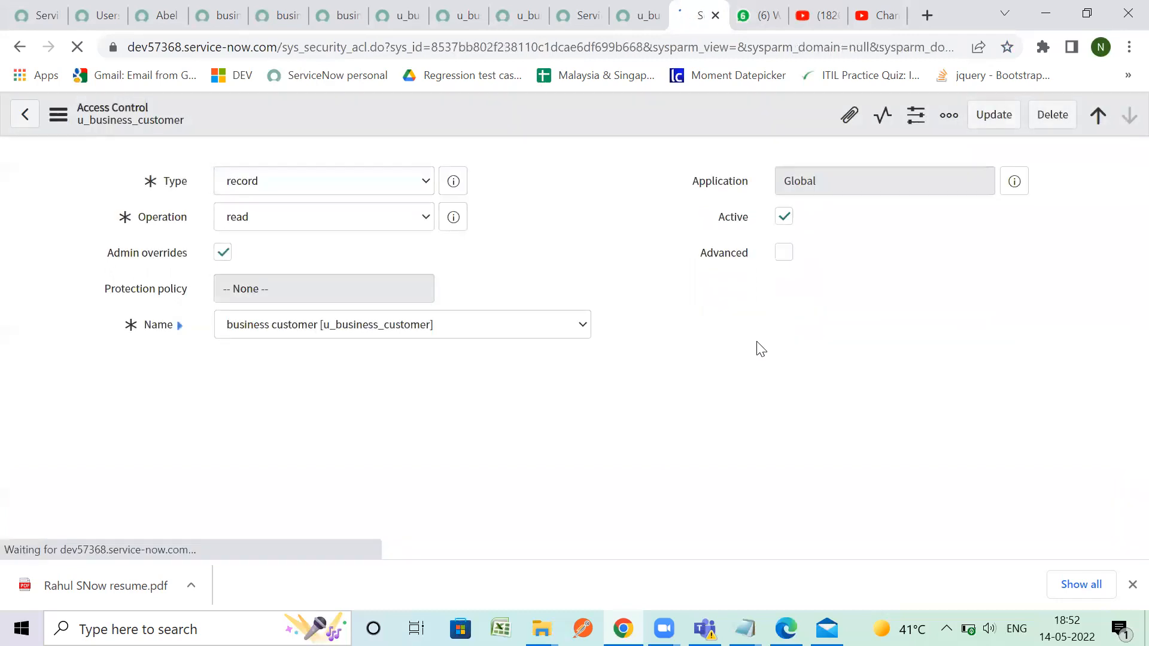
pyautogui.scroll(-5, 759, 347)
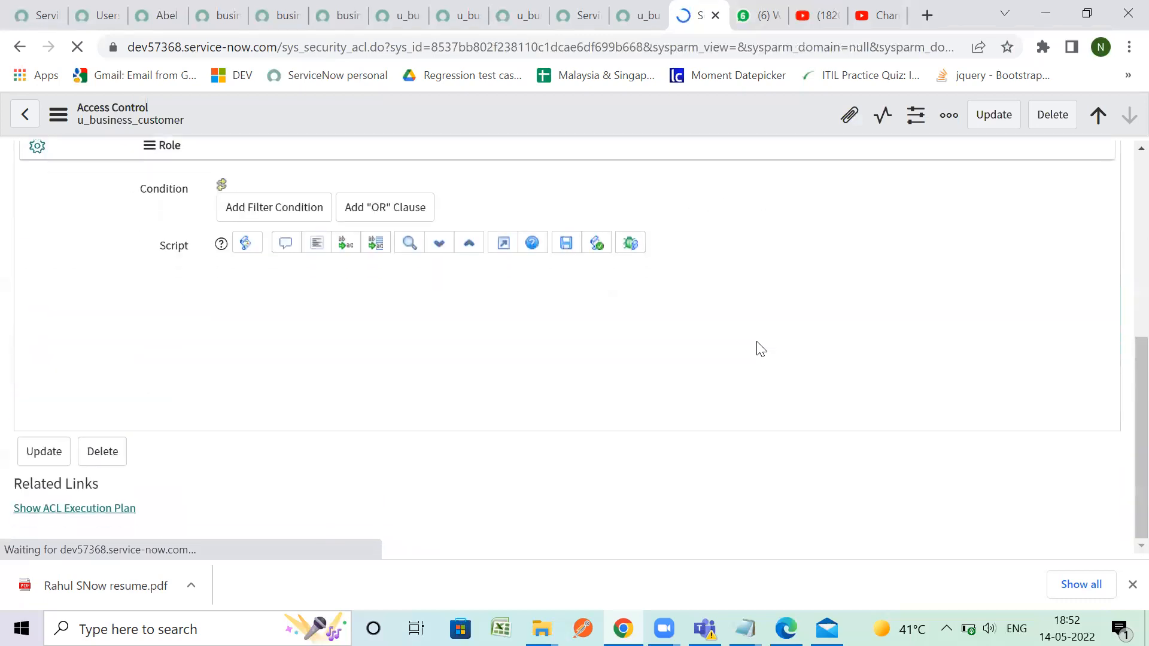
pyautogui.scroll(5, 349, 483)
pyautogui.scroll(-5, 348, 484)
pyautogui.scroll(5, 348, 485)
pyautogui.scroll(-5, 377, 452)
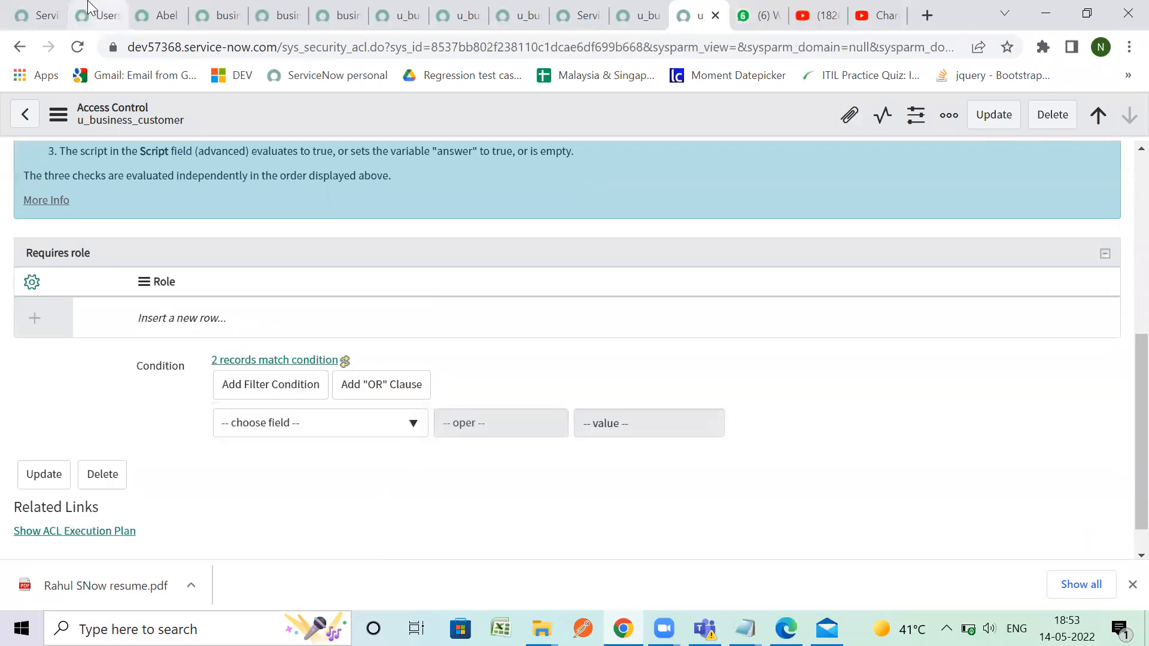
# Copy the User ID value from the previously impersonated user's record.
pyautogui.click(99, 14)
pyautogui.click(165, 16)
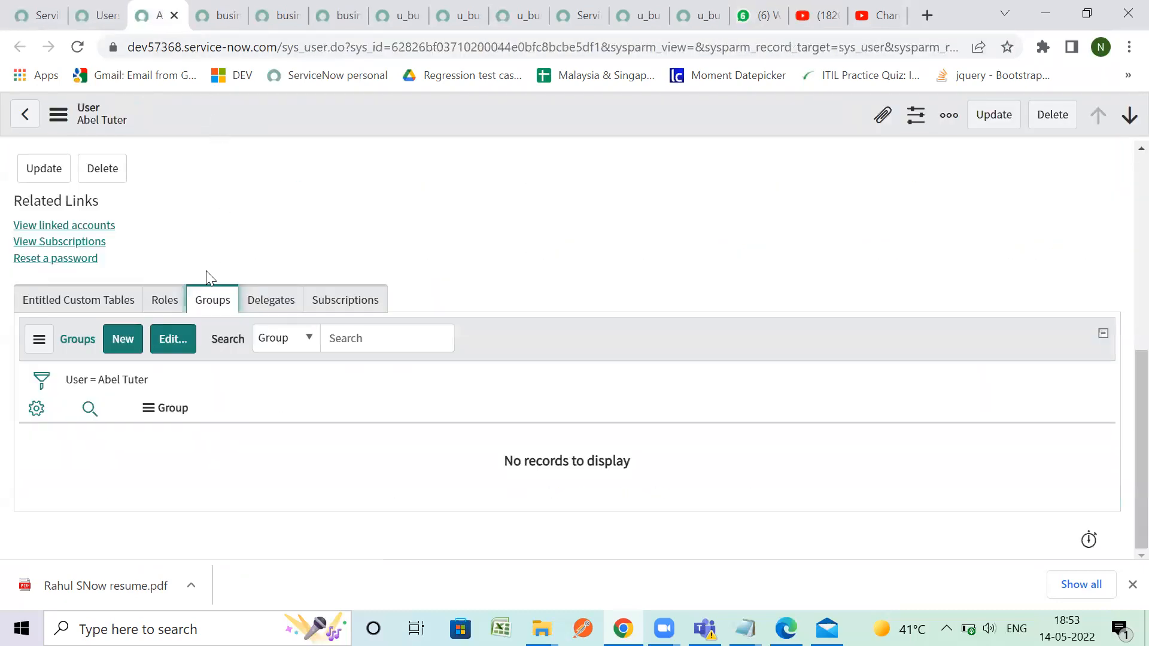
pyautogui.scroll(10, 208, 276)
pyautogui.doubleClick(287, 176)
pyautogui.hotkey('ctrl', 'c')
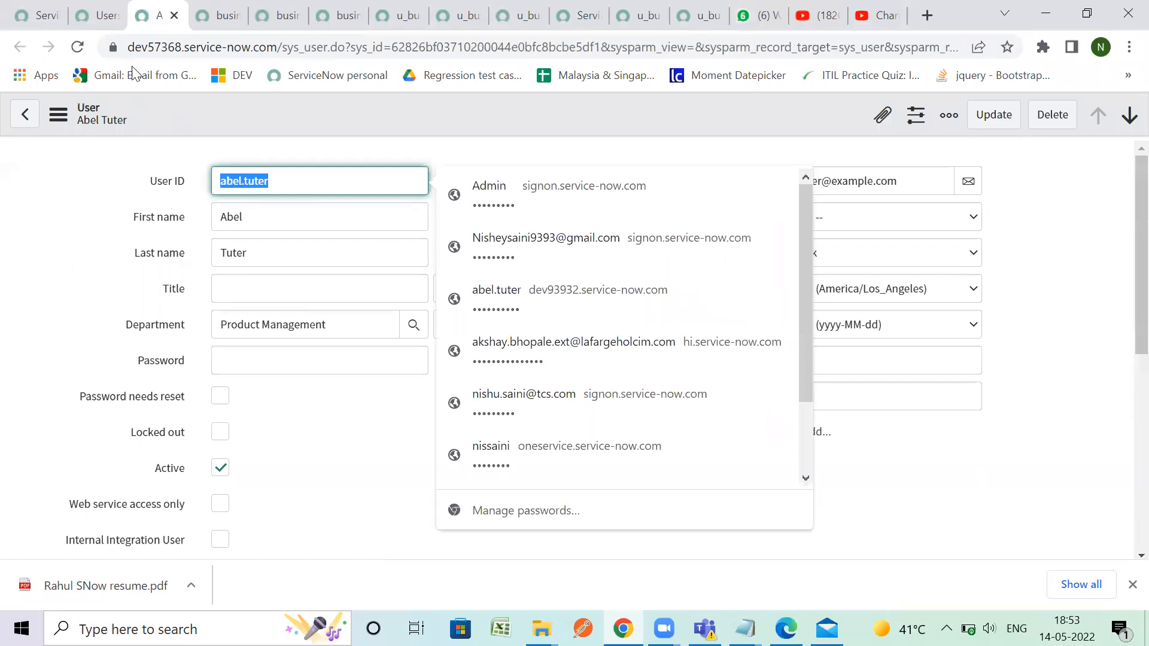
# Impersonate that user again from the home page, searching with the copied user ID.
pyautogui.click(22, 15)
pyautogui.click(873, 120)
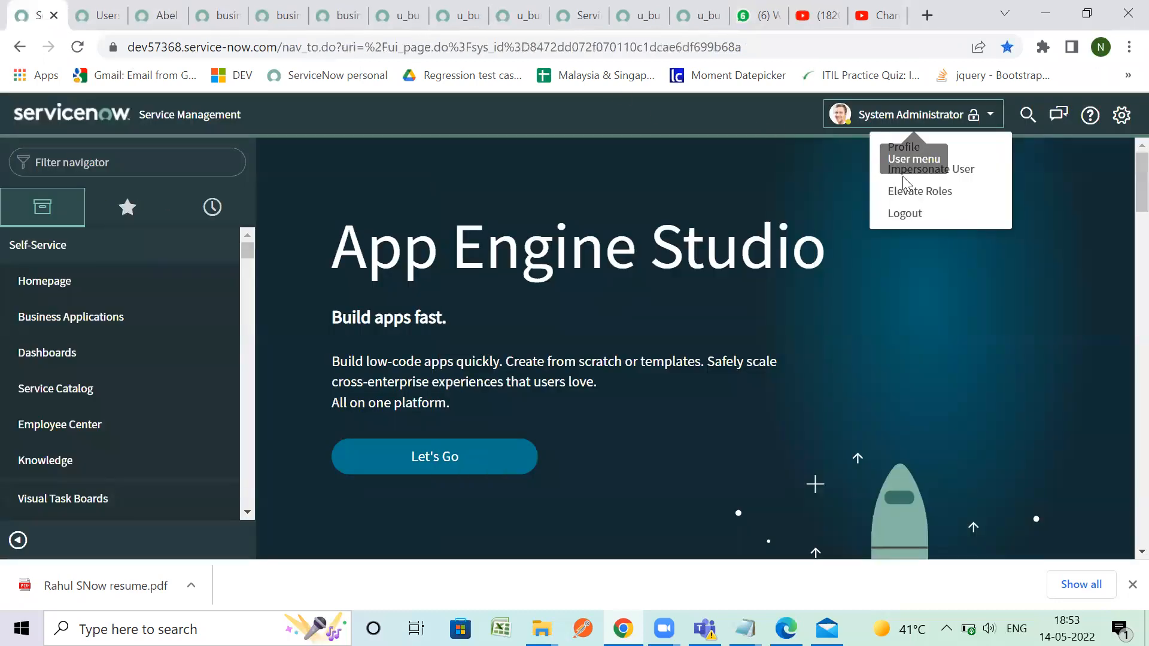
pyautogui.click(922, 170)
pyautogui.click(651, 183)
pyautogui.hotkey('ctrl', 'v')
pyautogui.click(569, 265)
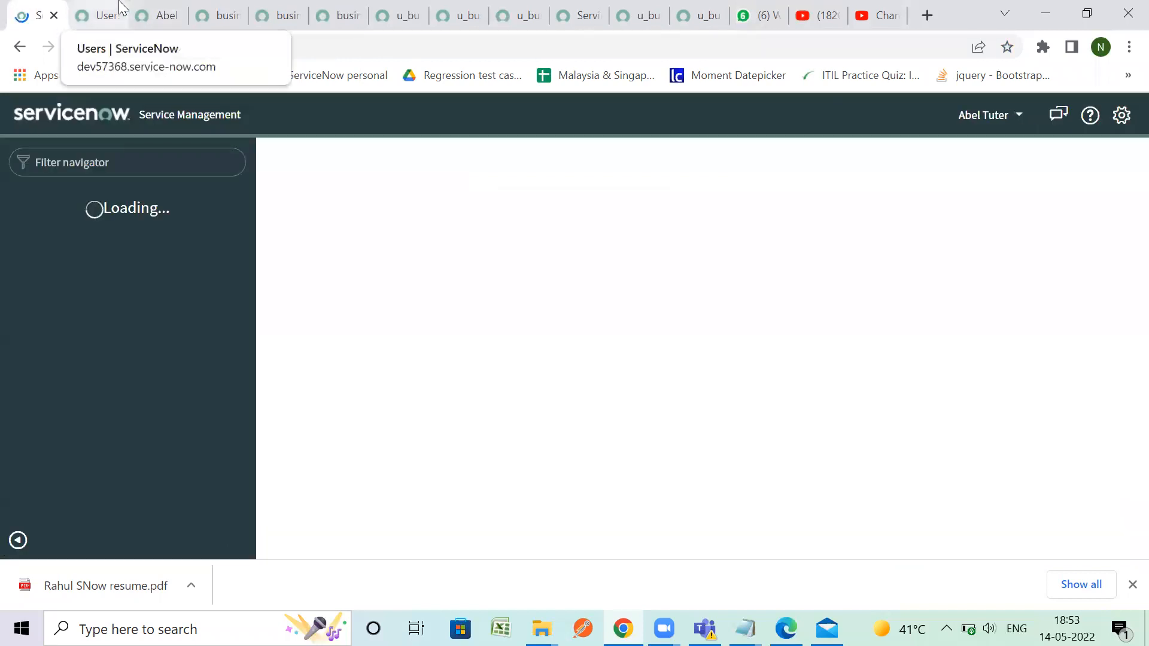
# Reload the Audit business customer record as the impersonated user and check whether its User name field can be edited.
pyautogui.click(122, 8)
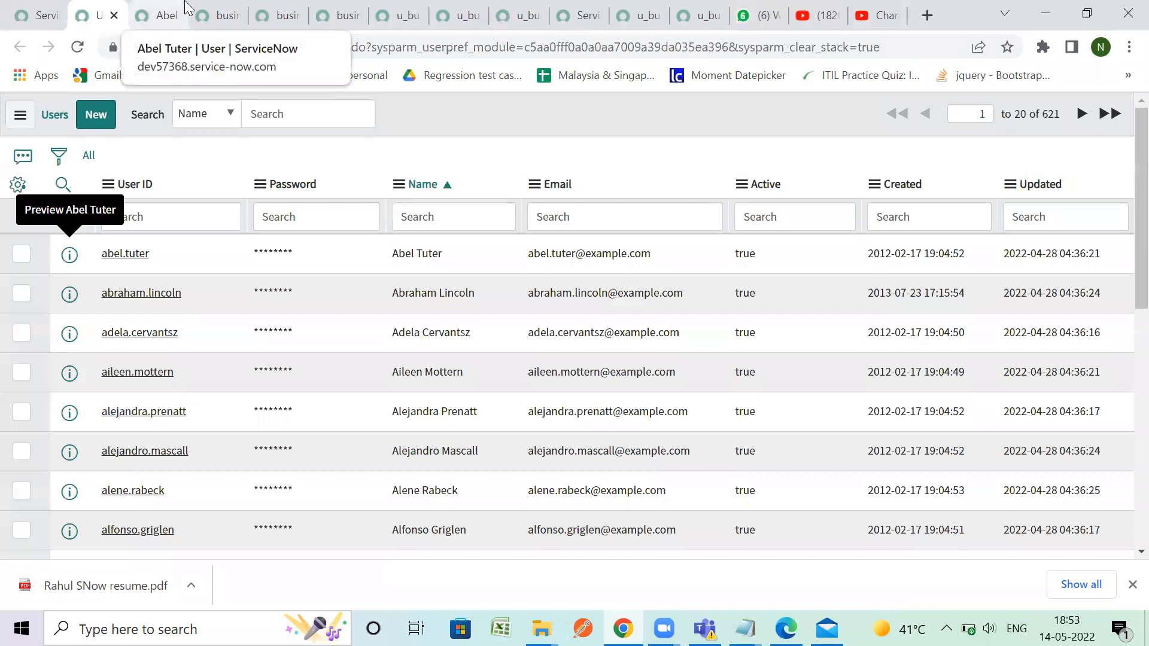
pyautogui.click(183, 9)
pyautogui.click(201, 11)
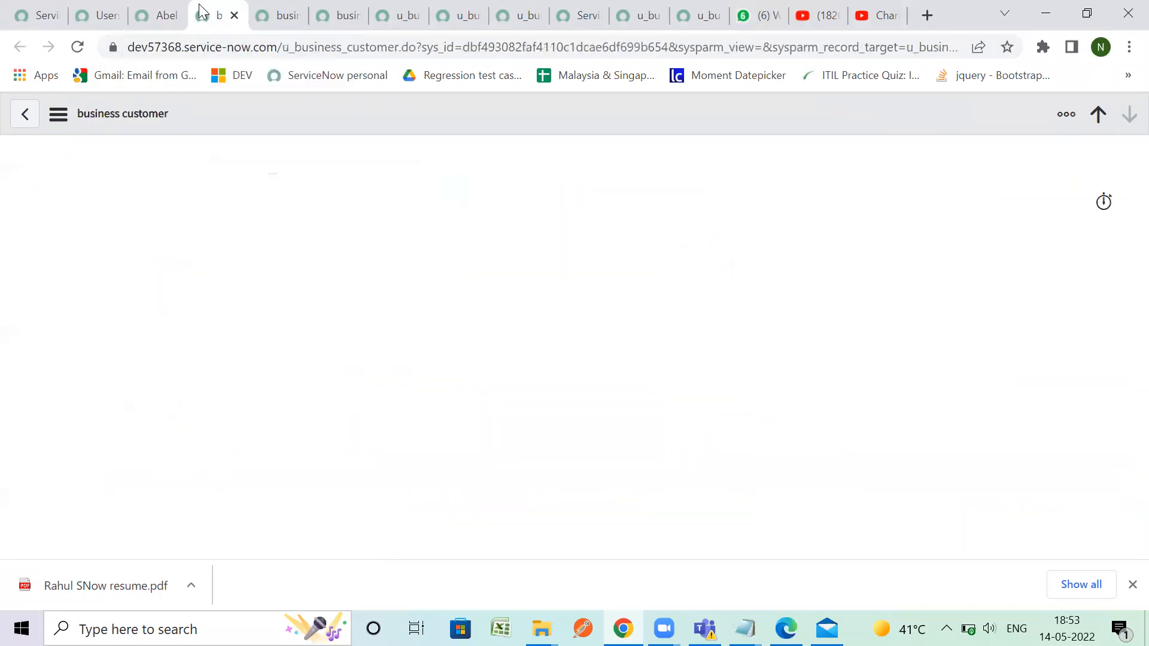
pyautogui.click(80, 47)
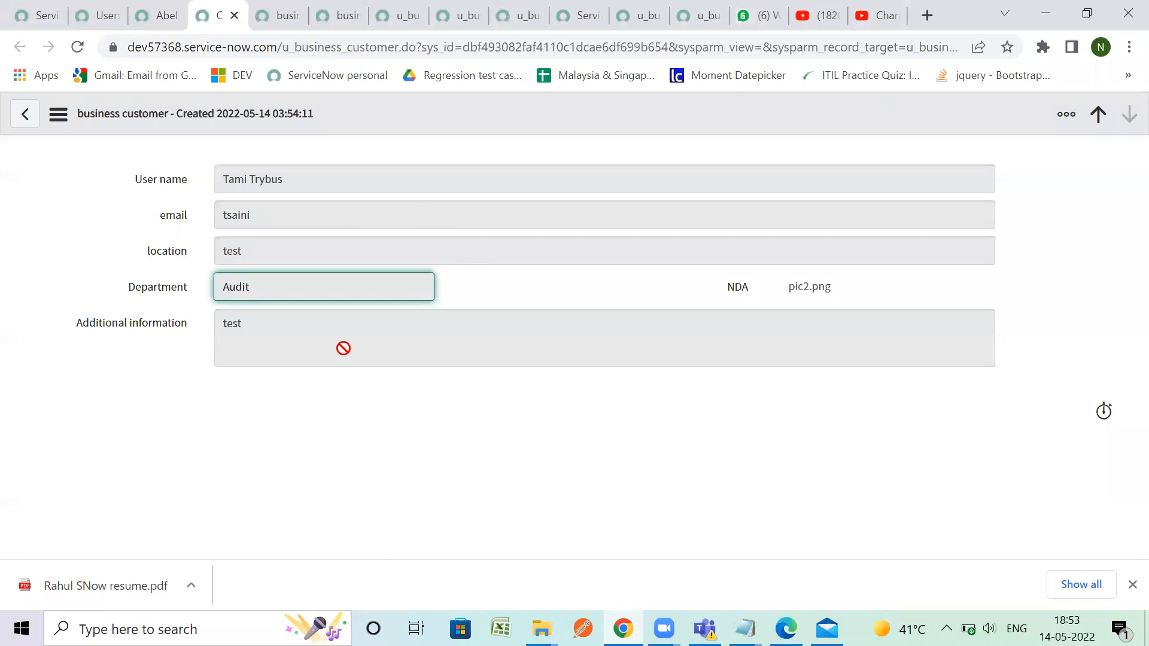
pyautogui.click(345, 181)
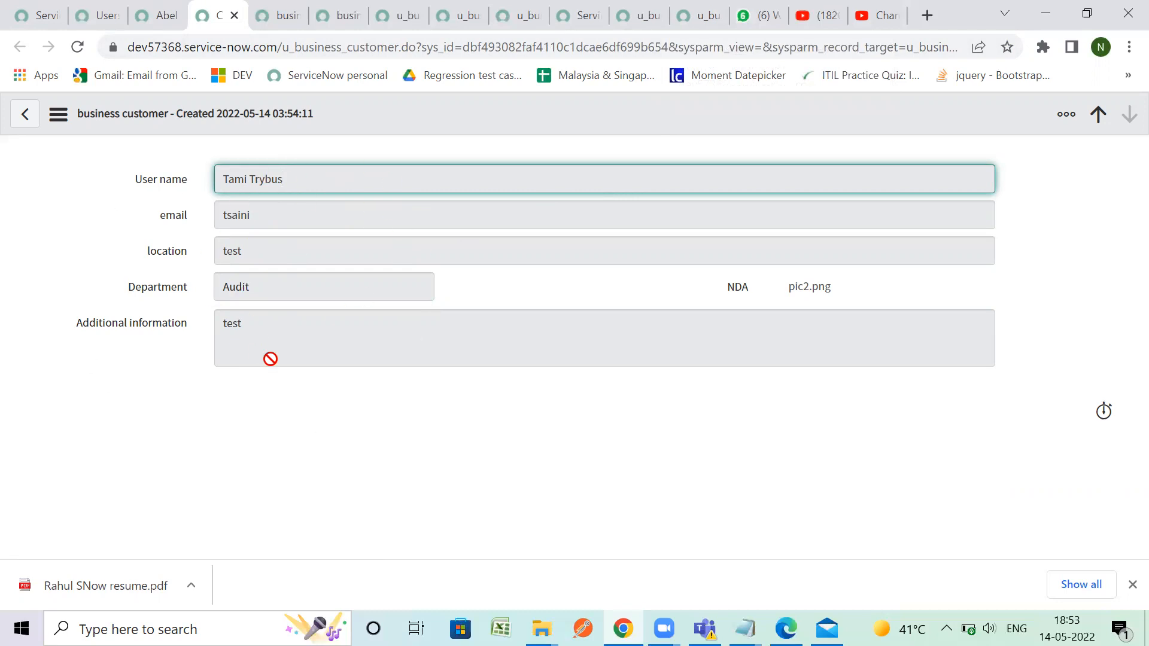
# End the user impersonation from the home page.
pyautogui.click(62, 15)
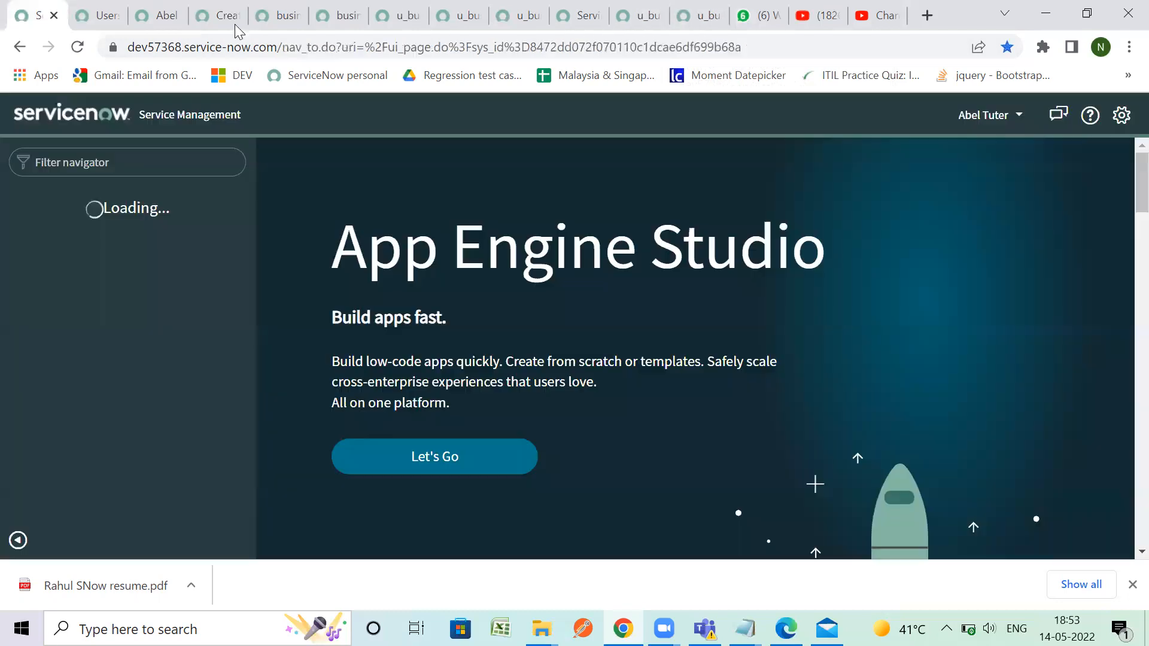
pyautogui.click(976, 113)
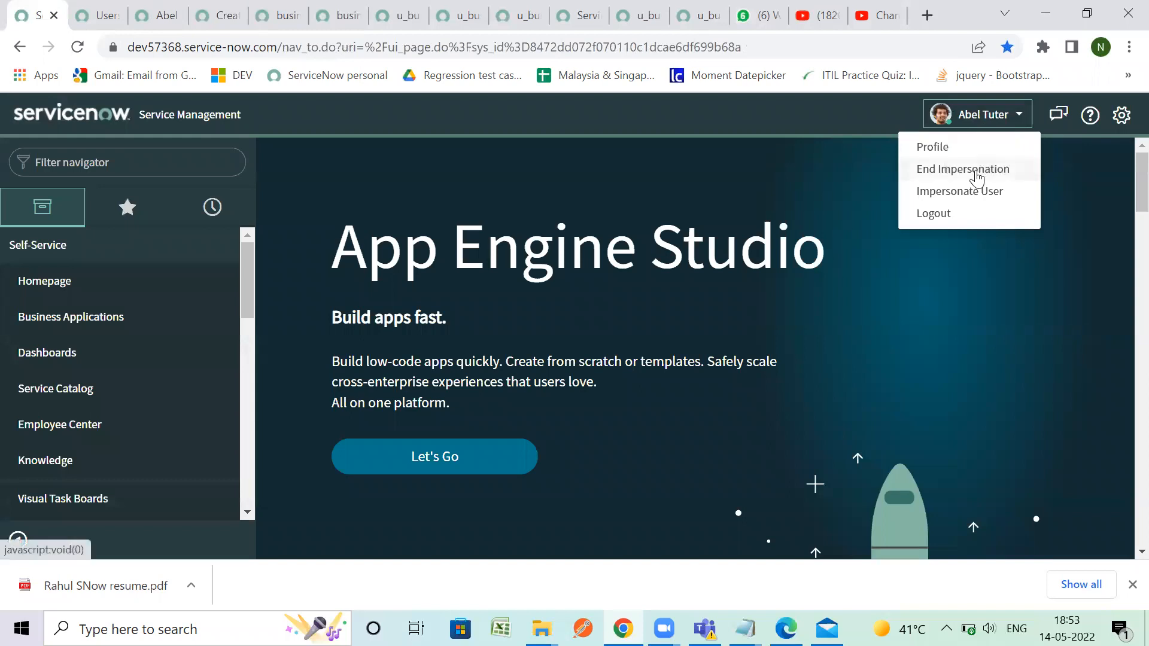
pyautogui.click(654, 13)
# Return to the Audit business customer record and examine its location field.
pyautogui.click(103, 10)
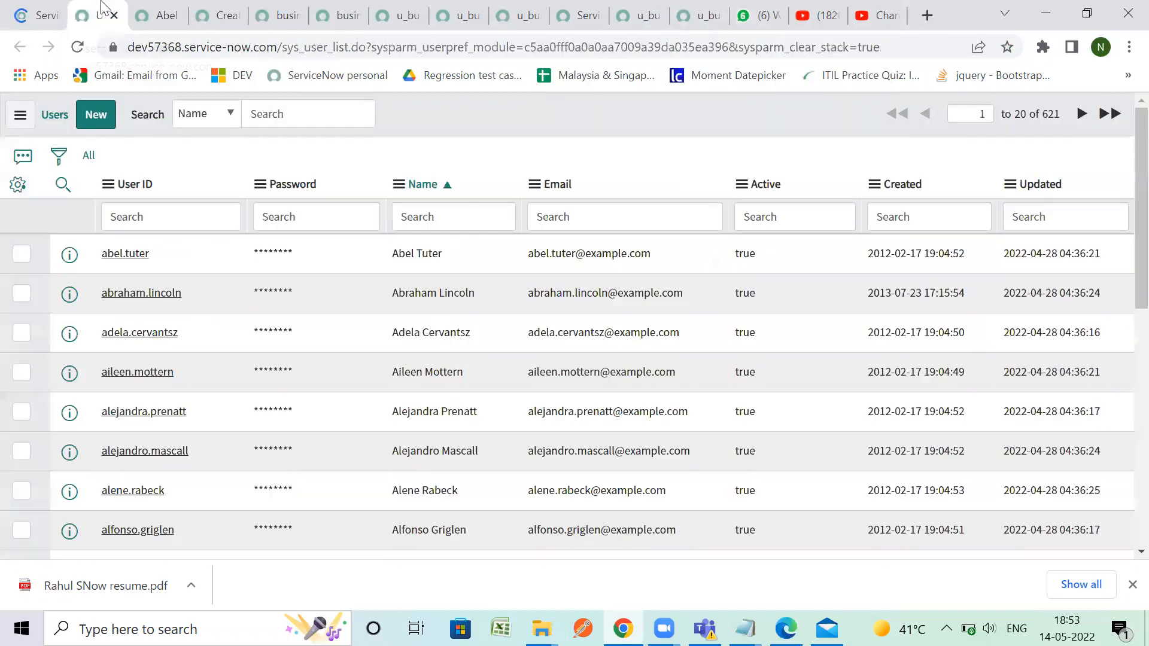
pyautogui.click(161, 14)
pyautogui.click(217, 13)
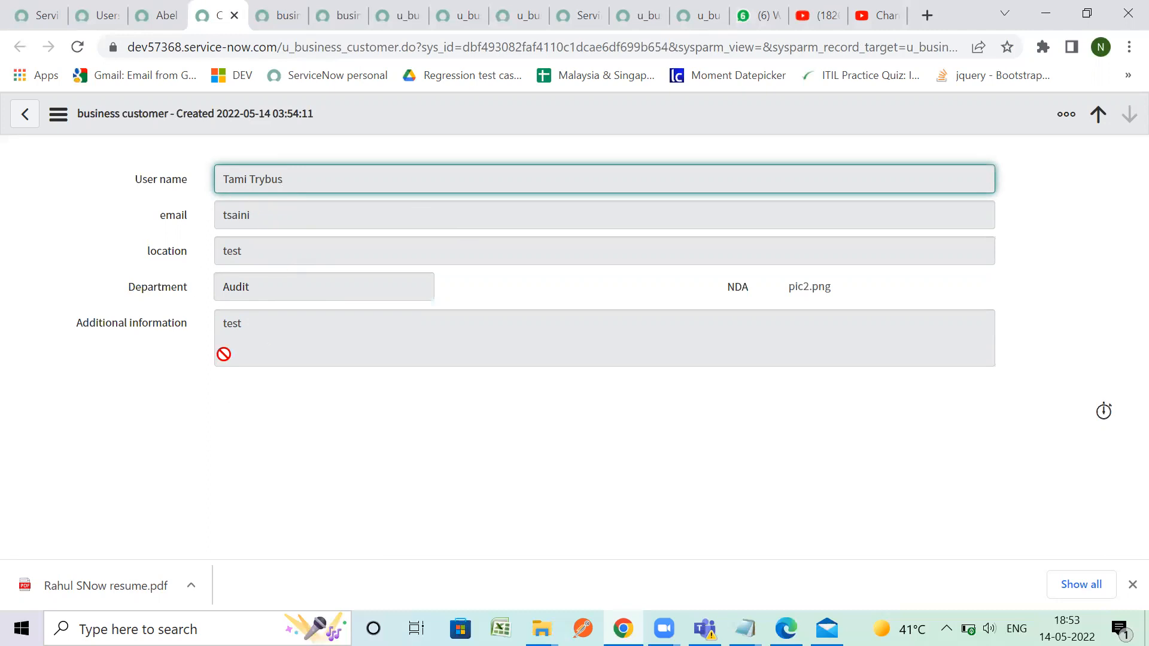
pyautogui.moveTo(195, 252); pyautogui.dragTo(138, 257)
pyautogui.click(150, 255)
pyautogui.click(174, 257)
pyautogui.click(138, 256)
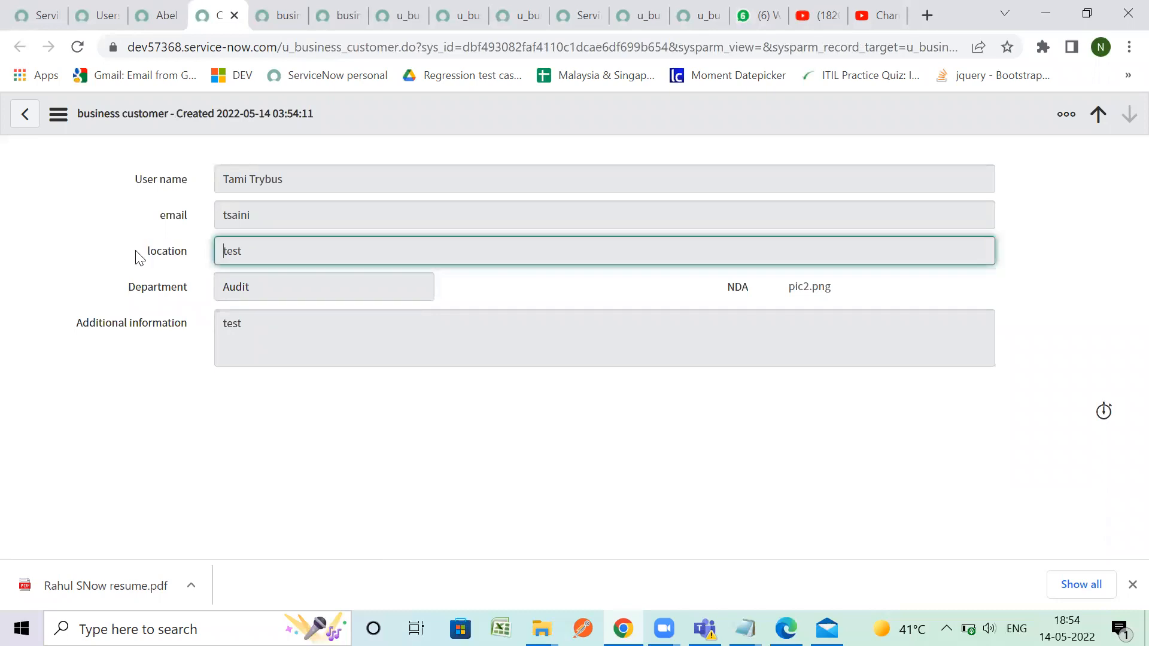
# Look through the open business customer access controls and find the duplicated read rule that has no role.
pyautogui.click(655, 8)
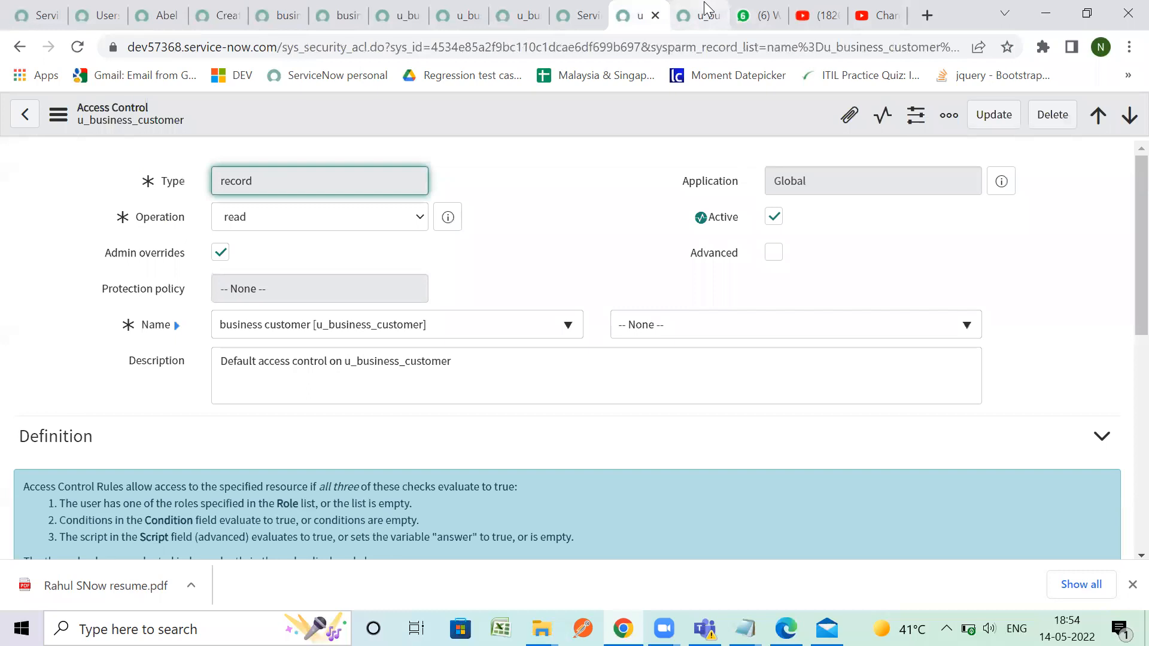
pyautogui.click(580, 9)
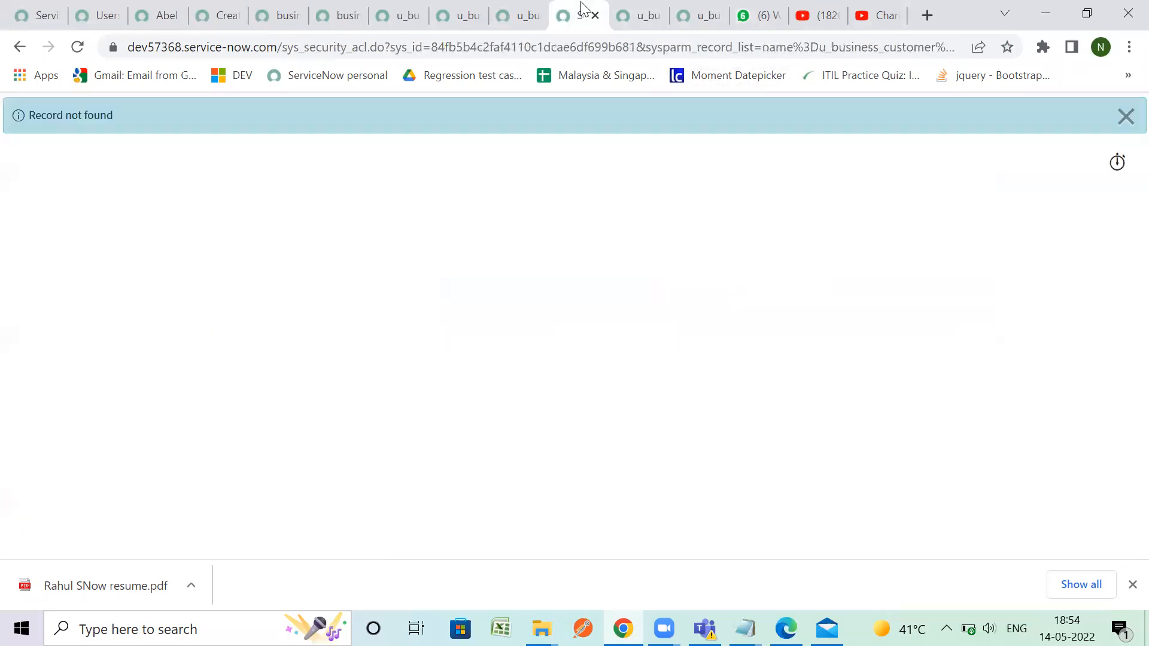
pyautogui.click(627, 12)
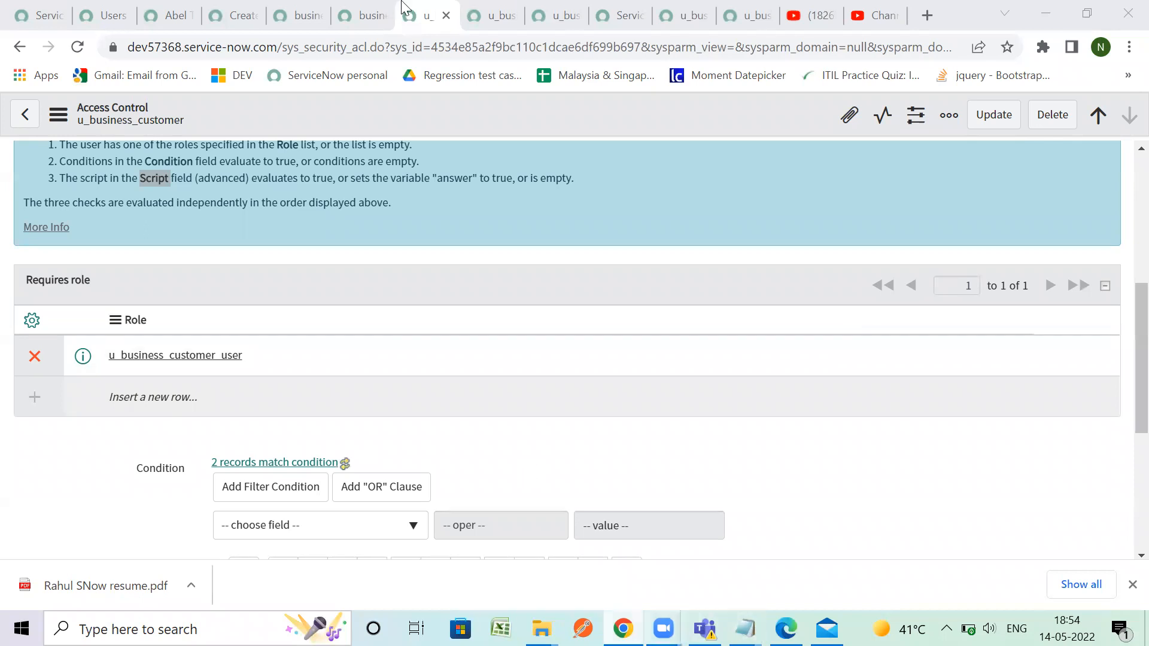
pyautogui.click(375, 11)
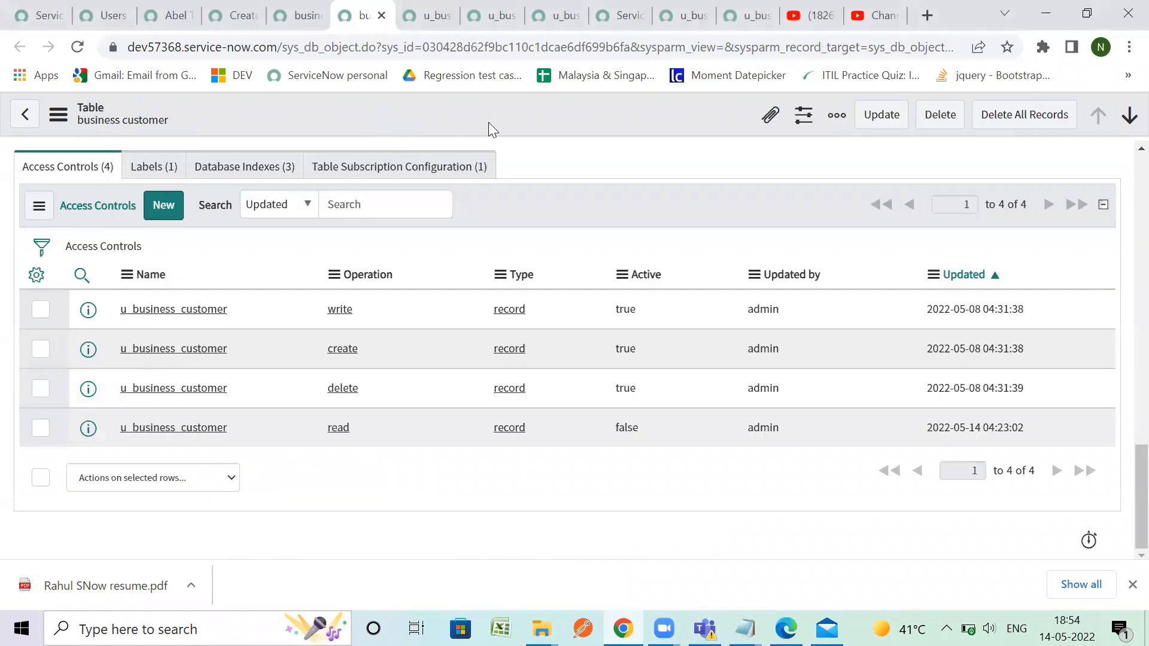
pyautogui.click(685, 17)
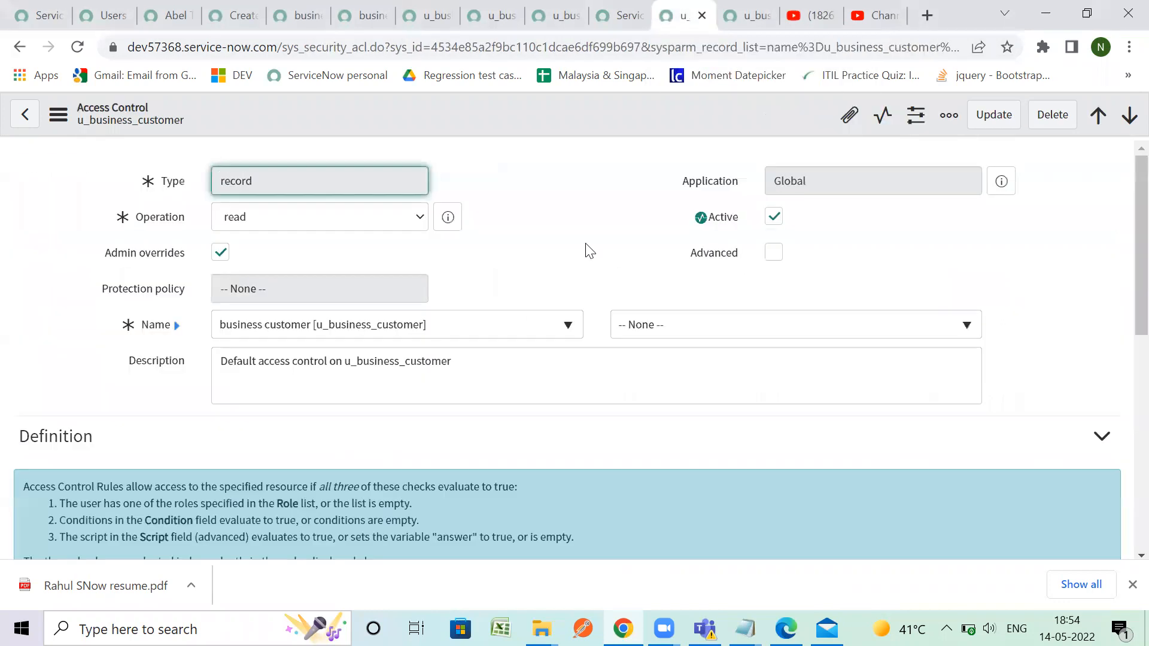
pyautogui.scroll(-7, 589, 250)
pyautogui.scroll(7, 586, 245)
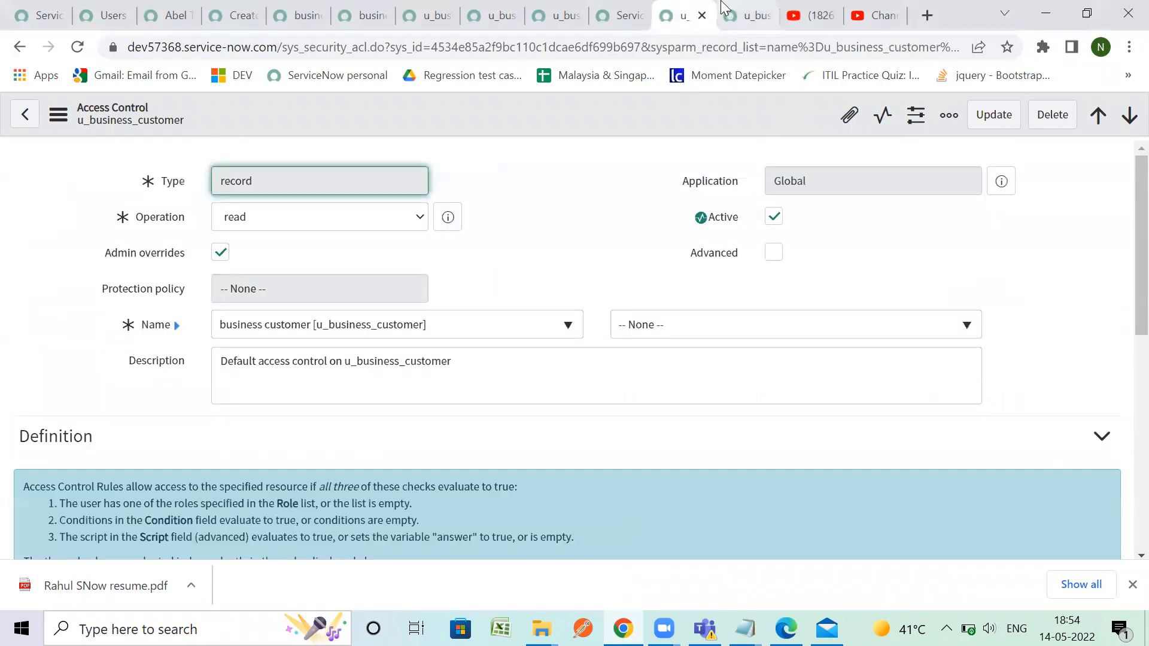
pyautogui.click(728, 13)
pyautogui.scroll(7, 467, 320)
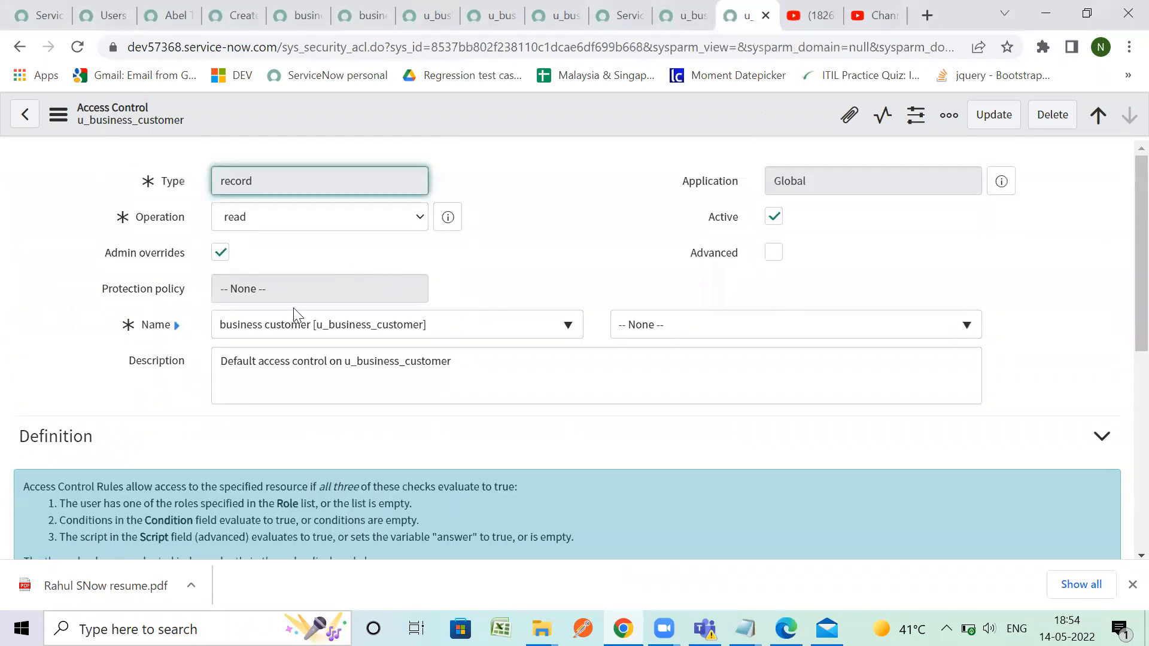
# Try to duplicate the business customer read access control with Insert and Stay, continuing past the security rule verification.
pyautogui.rightClick(535, 114)
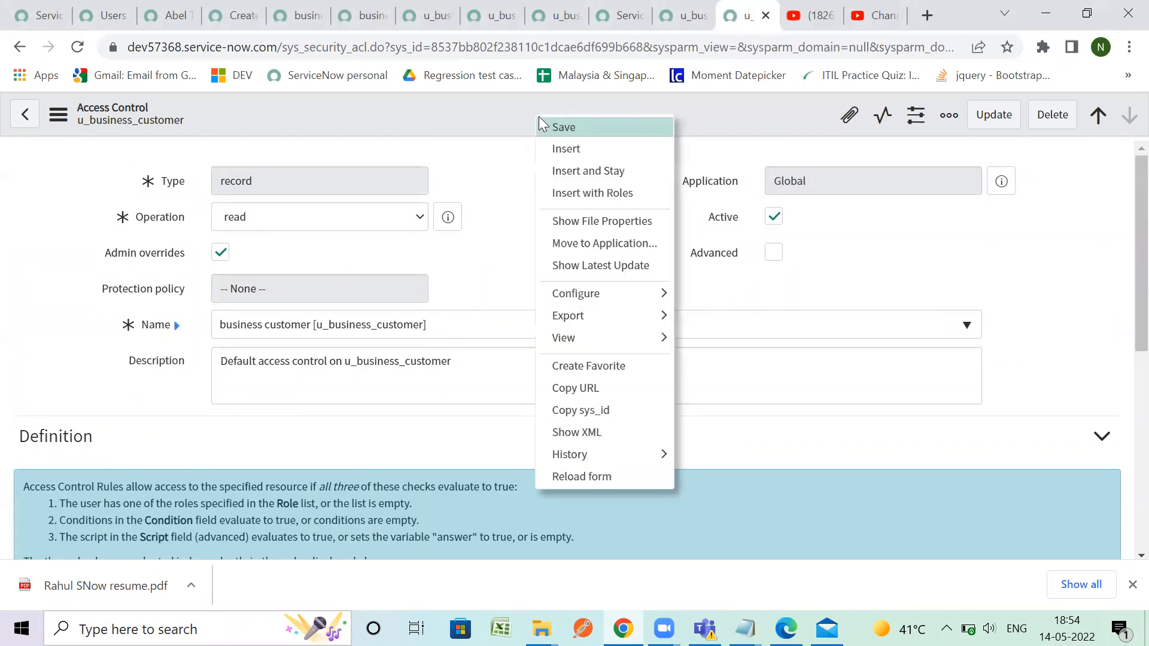
pyautogui.click(581, 174)
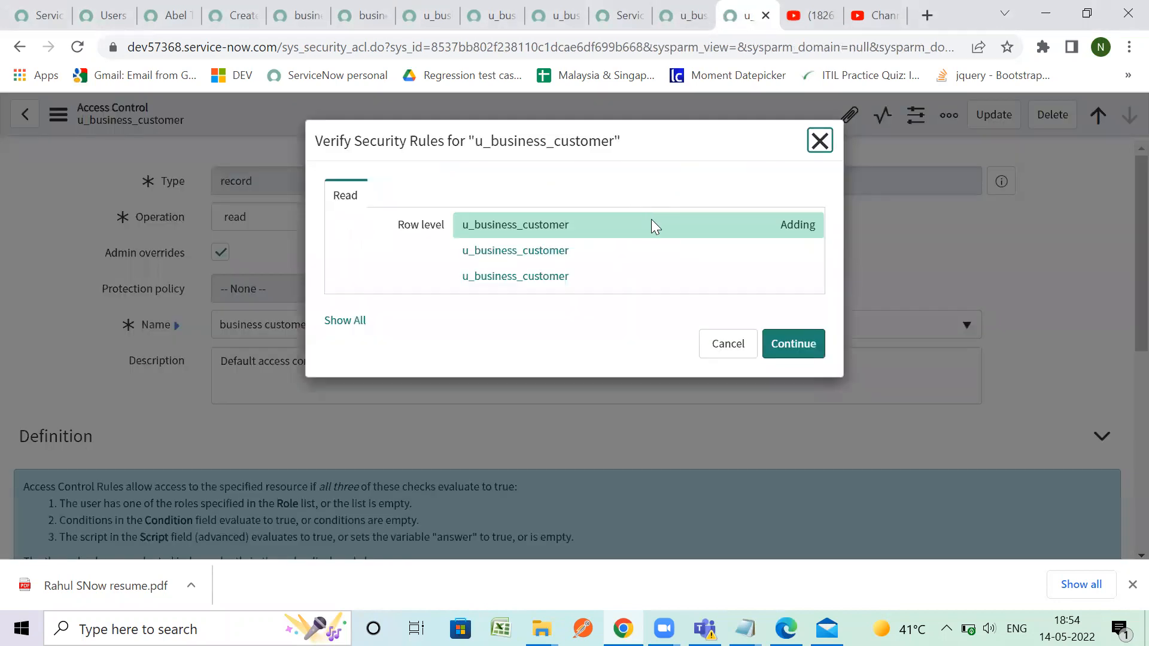
pyautogui.click(787, 346)
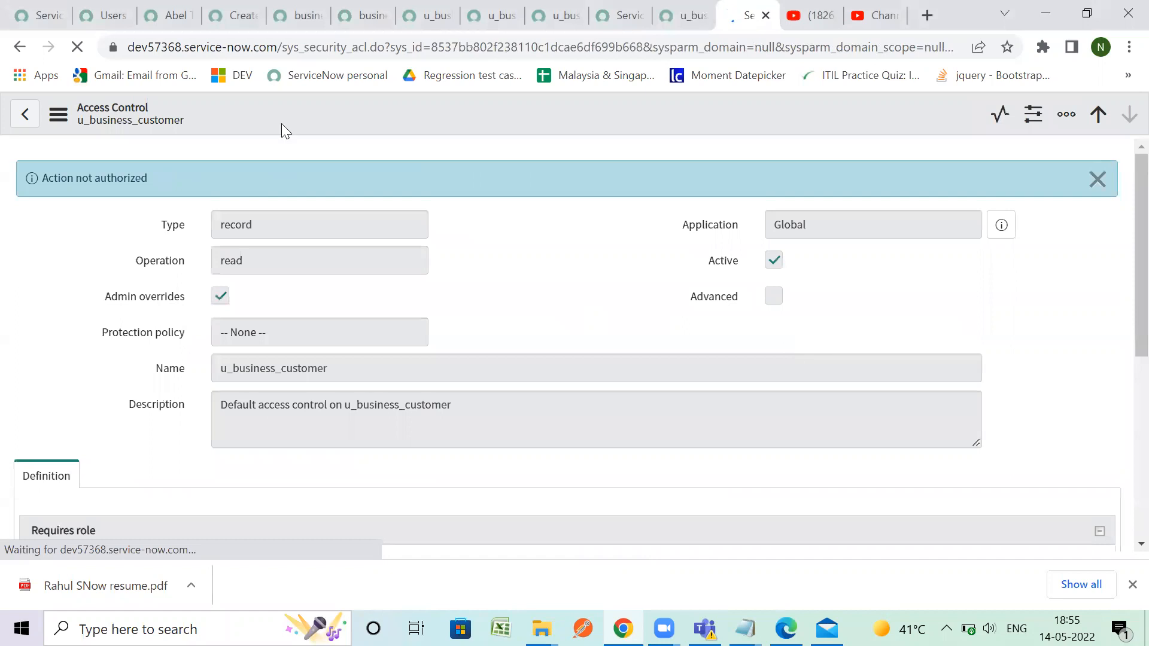
# Elevate the administrator session to the security_admin role from the home page.
pyautogui.click(6, 4)
pyautogui.click(955, 115)
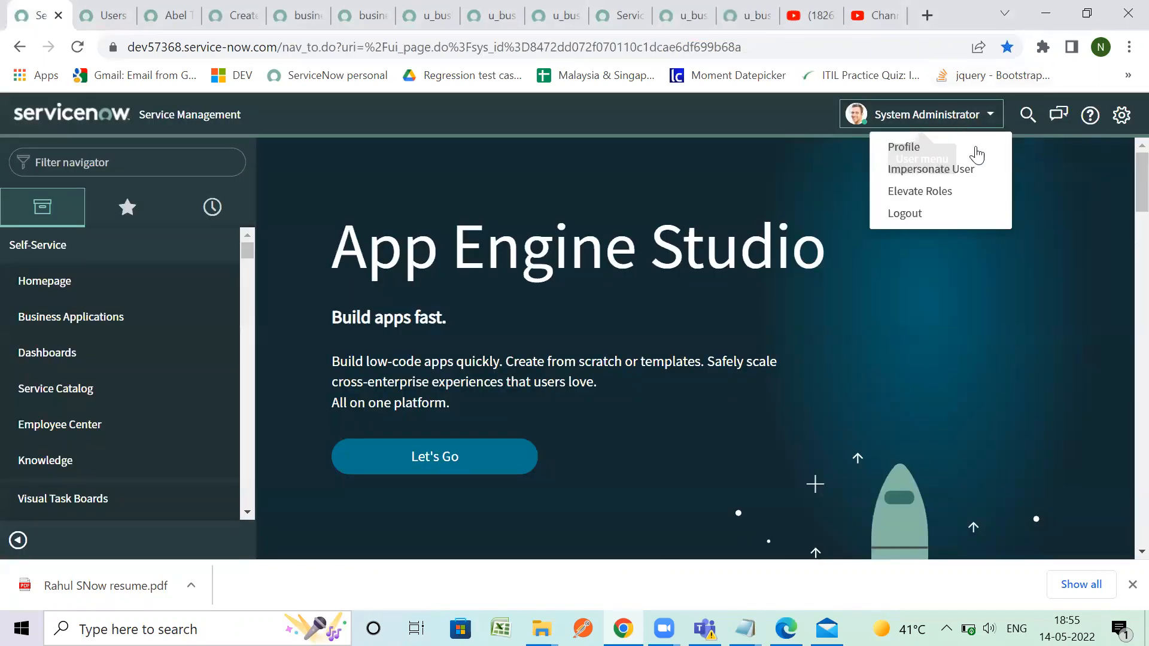
pyautogui.click(933, 192)
pyautogui.click(410, 229)
pyautogui.click(740, 302)
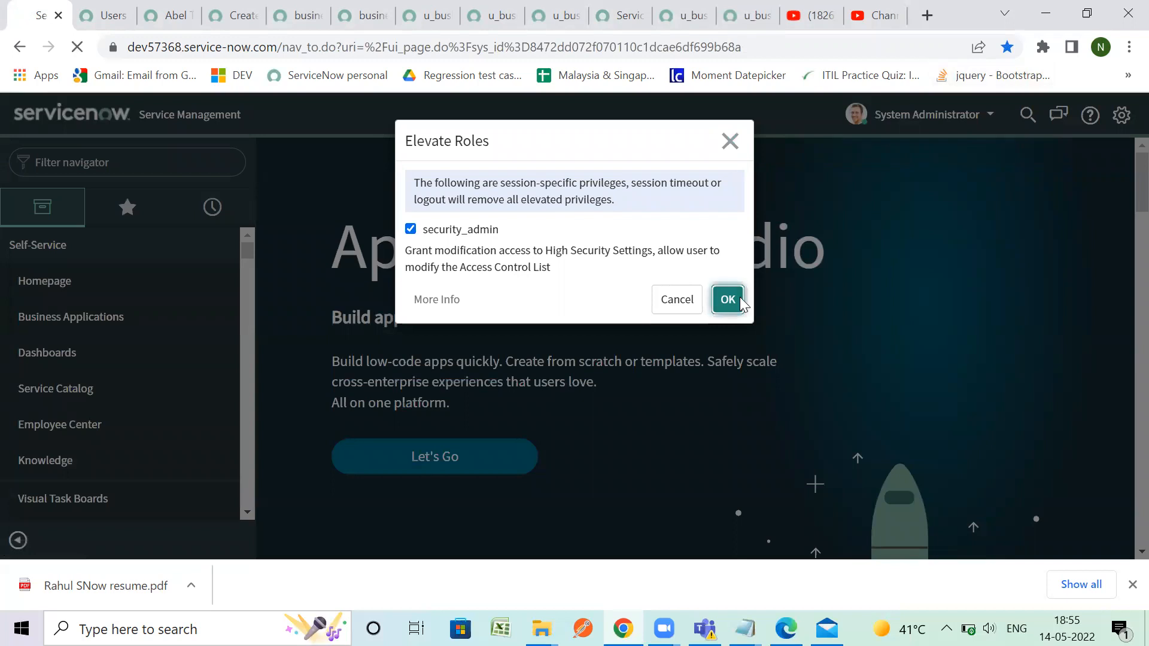
# Return to the duplicated business customer read access control, dismiss its notice and reload the record.
pyautogui.click(687, 12)
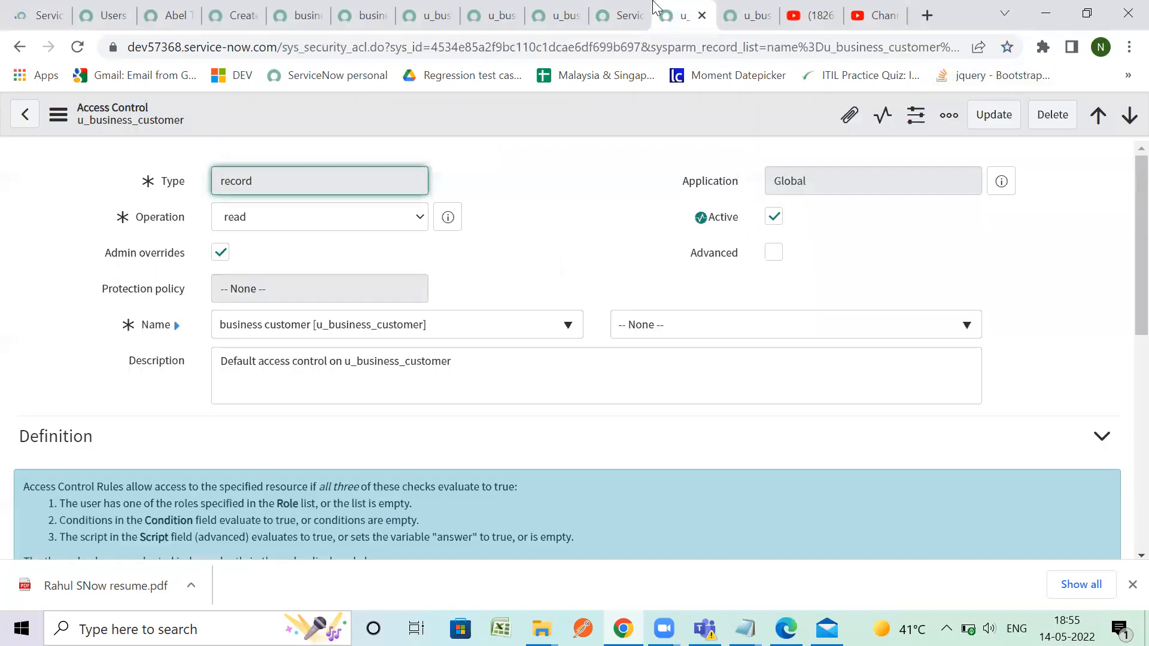
pyautogui.click(622, 13)
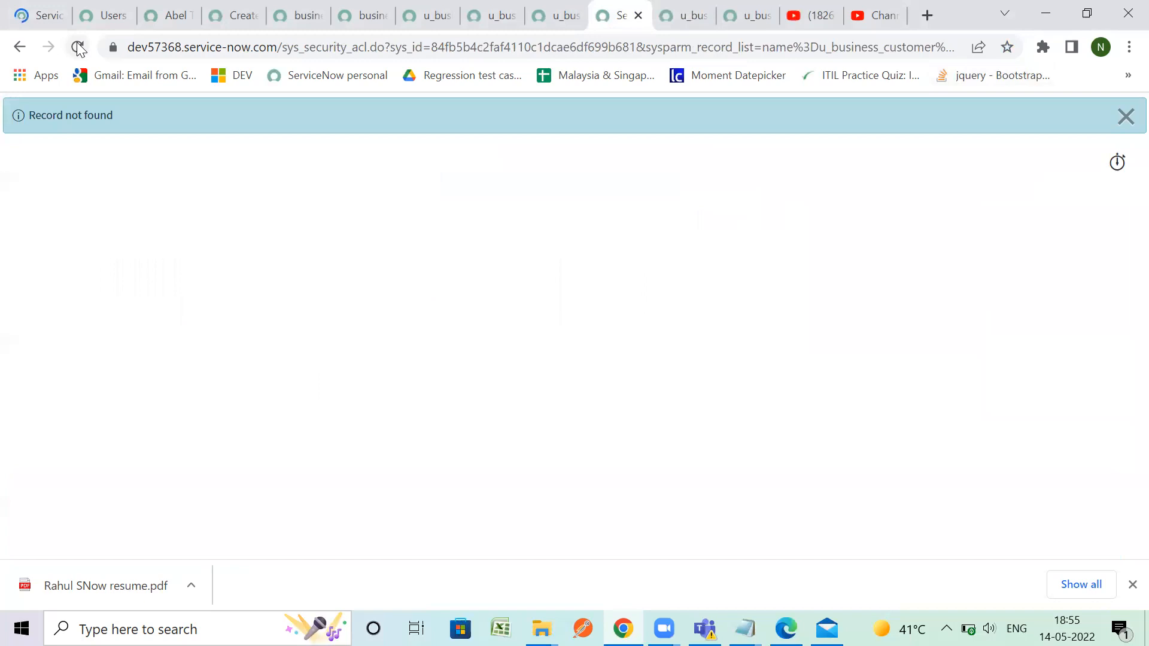
pyautogui.click(756, 10)
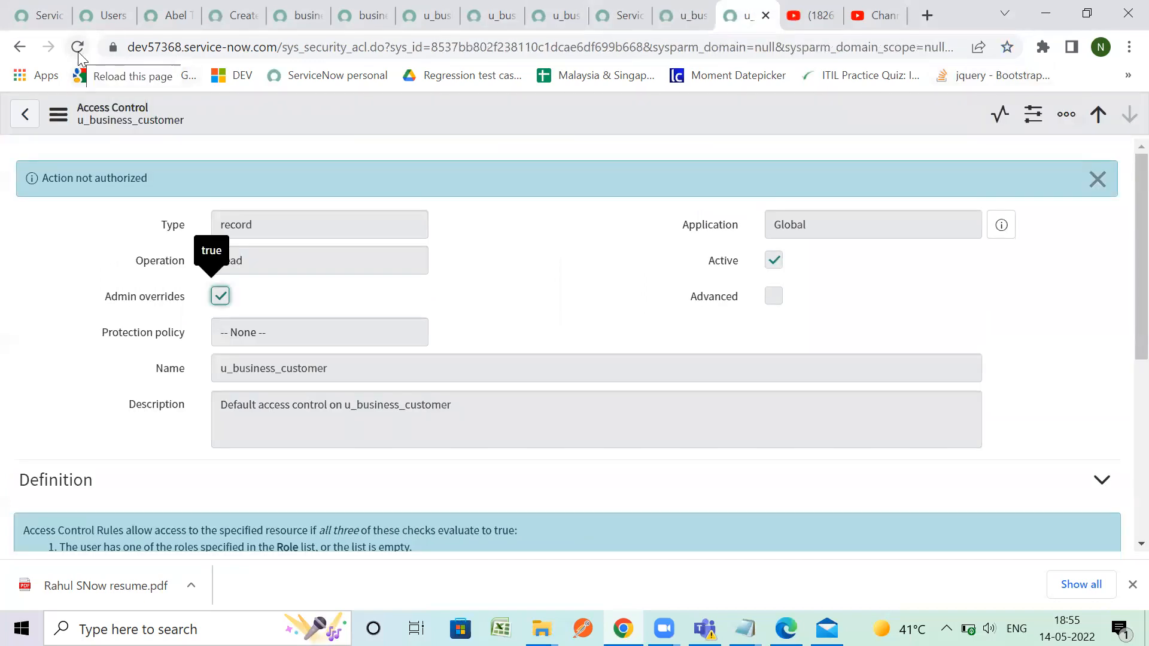
pyautogui.rightClick(430, 107)
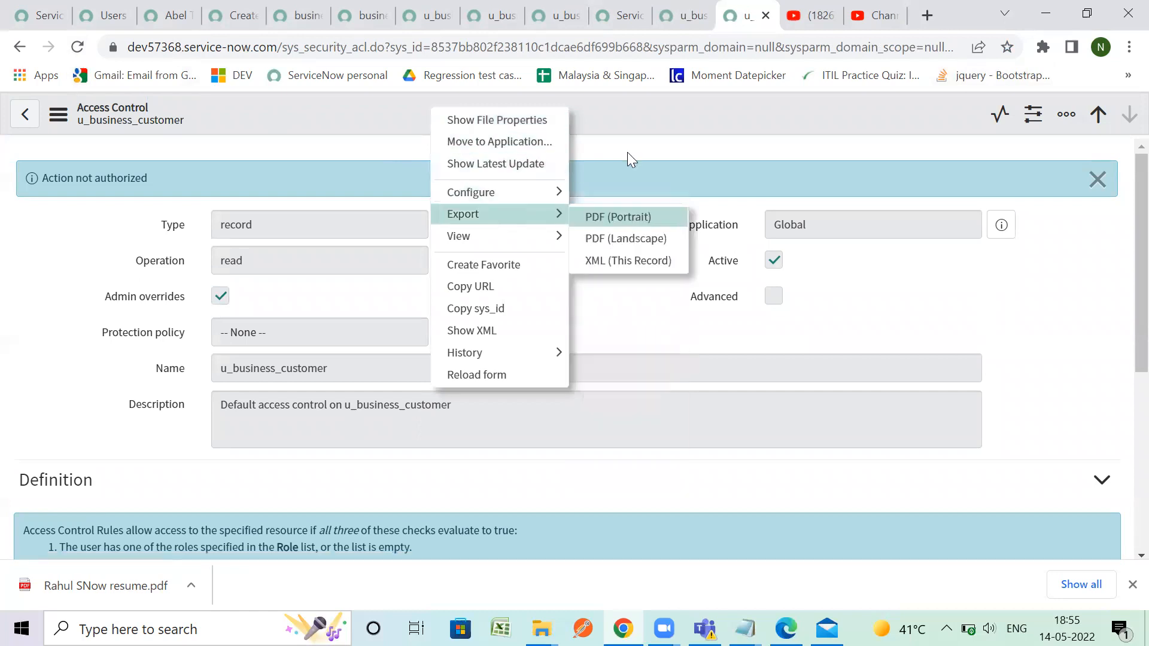
pyautogui.rightClick(643, 111)
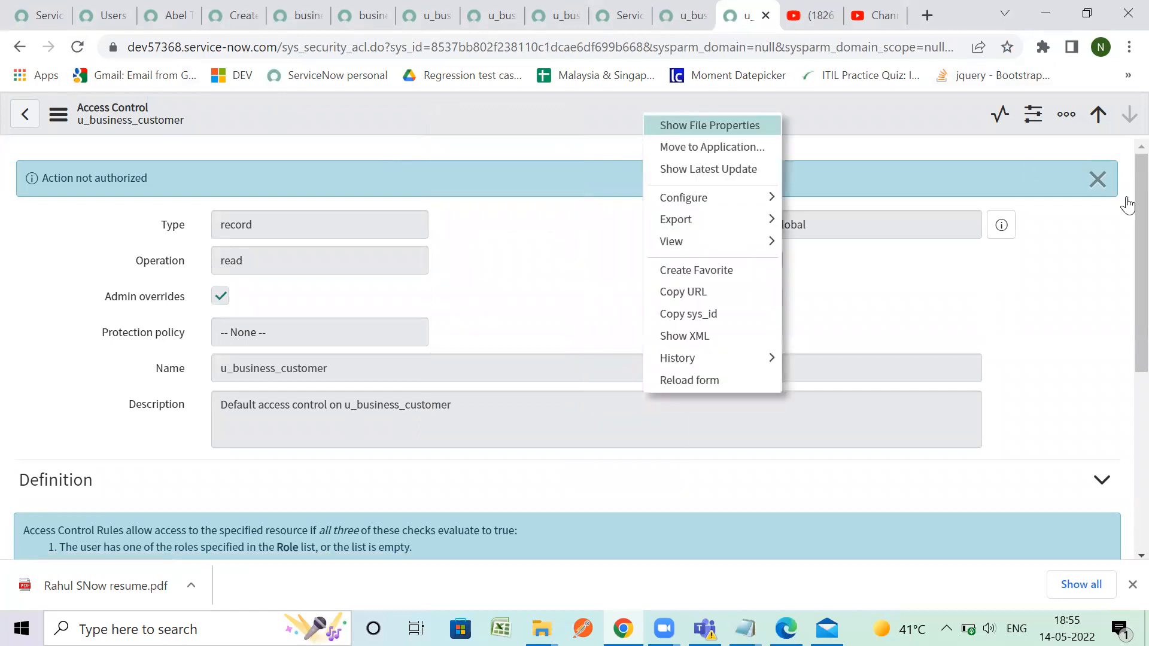
pyautogui.click(1096, 181)
pyautogui.click(78, 47)
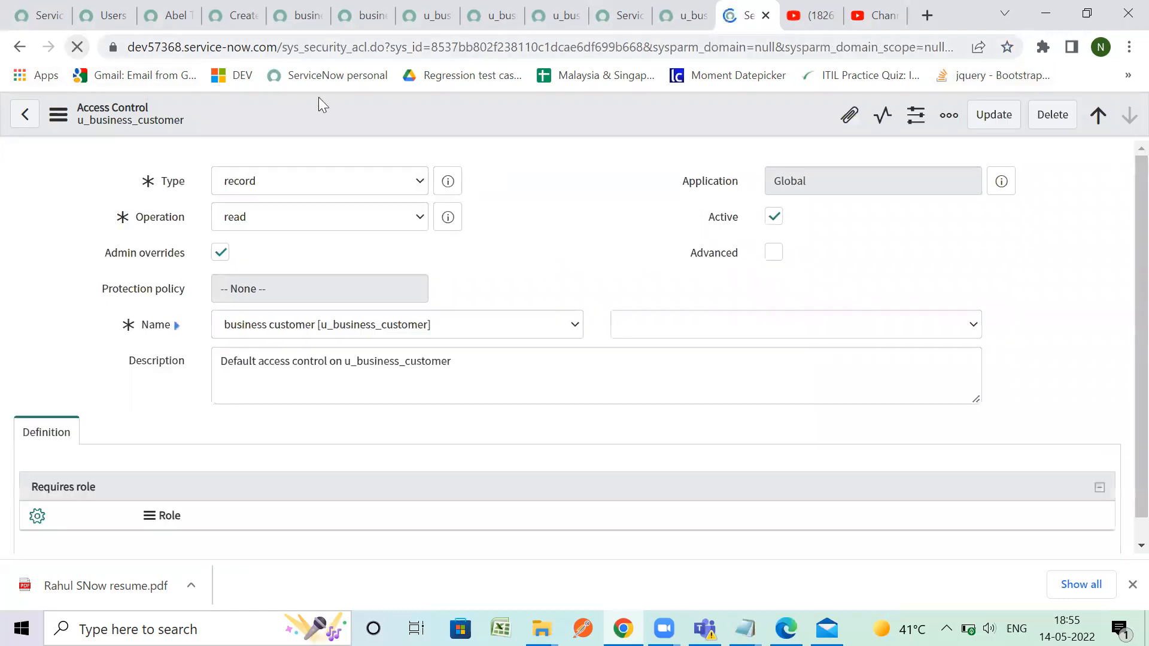
# Duplicate the read access control with Insert and Stay and continue through the security rule verification.
pyautogui.rightClick(449, 106)
pyautogui.click(418, 110)
pyautogui.rightClick(418, 110)
pyautogui.click(403, 110)
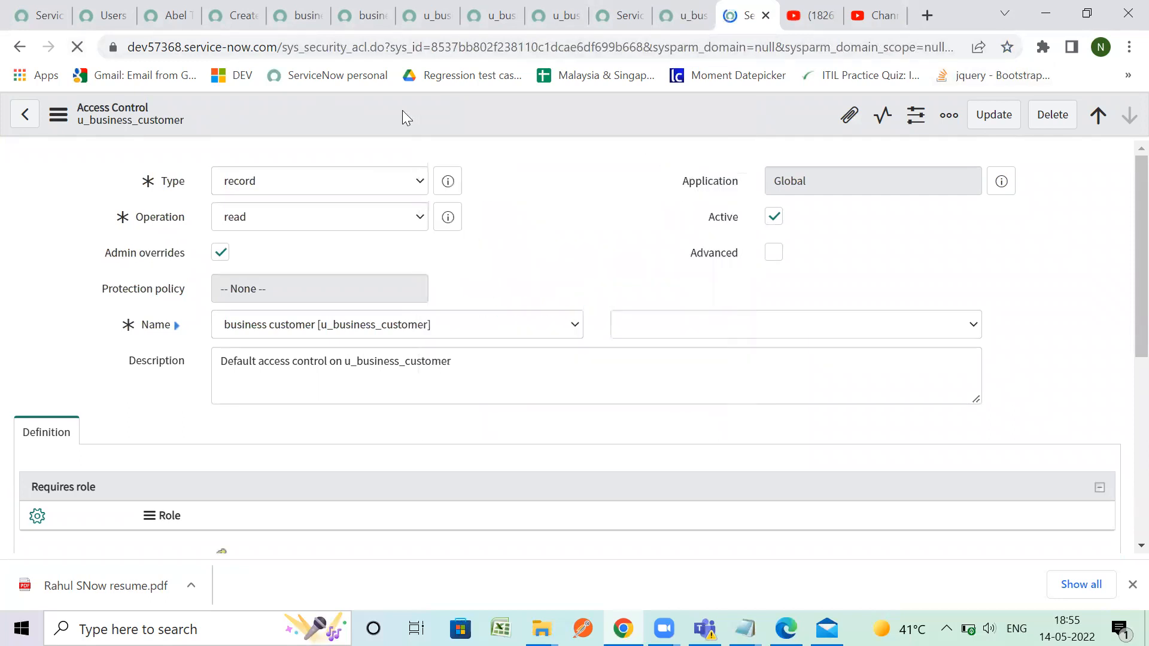
pyautogui.rightClick(402, 110)
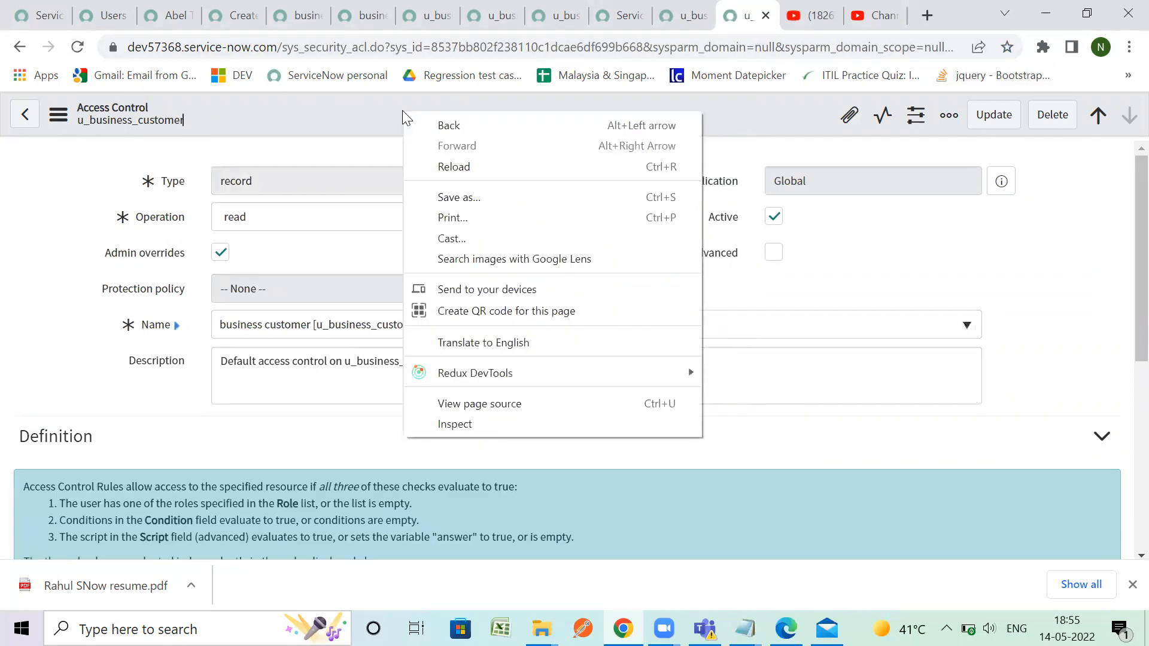
pyautogui.rightClick(387, 101)
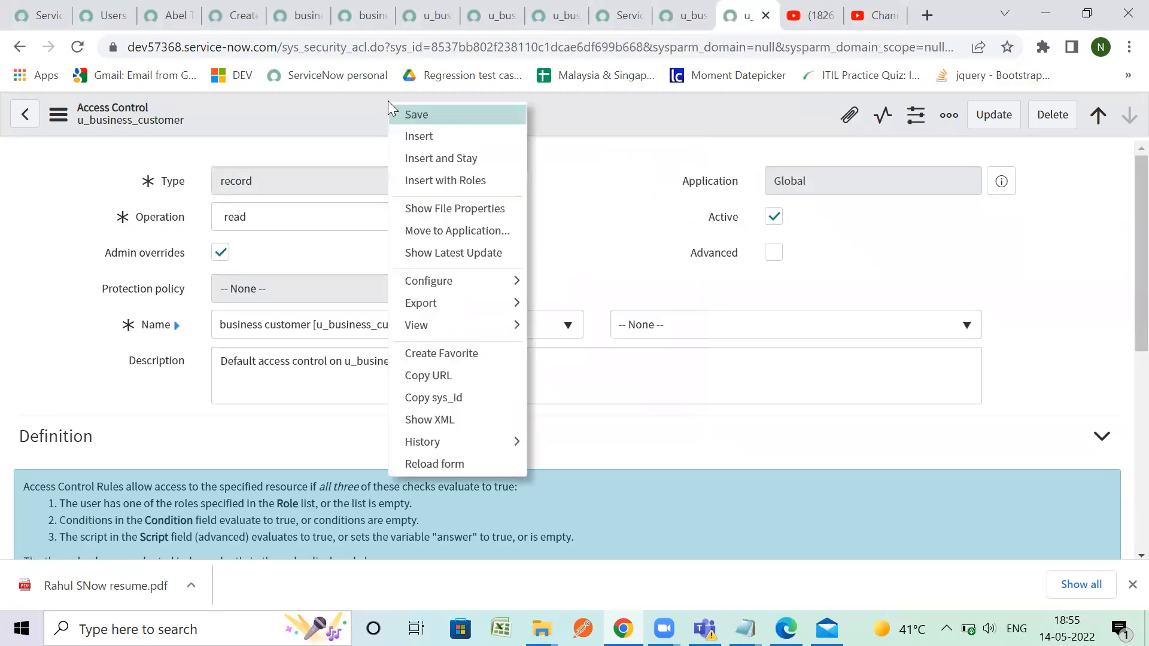
pyautogui.click(468, 158)
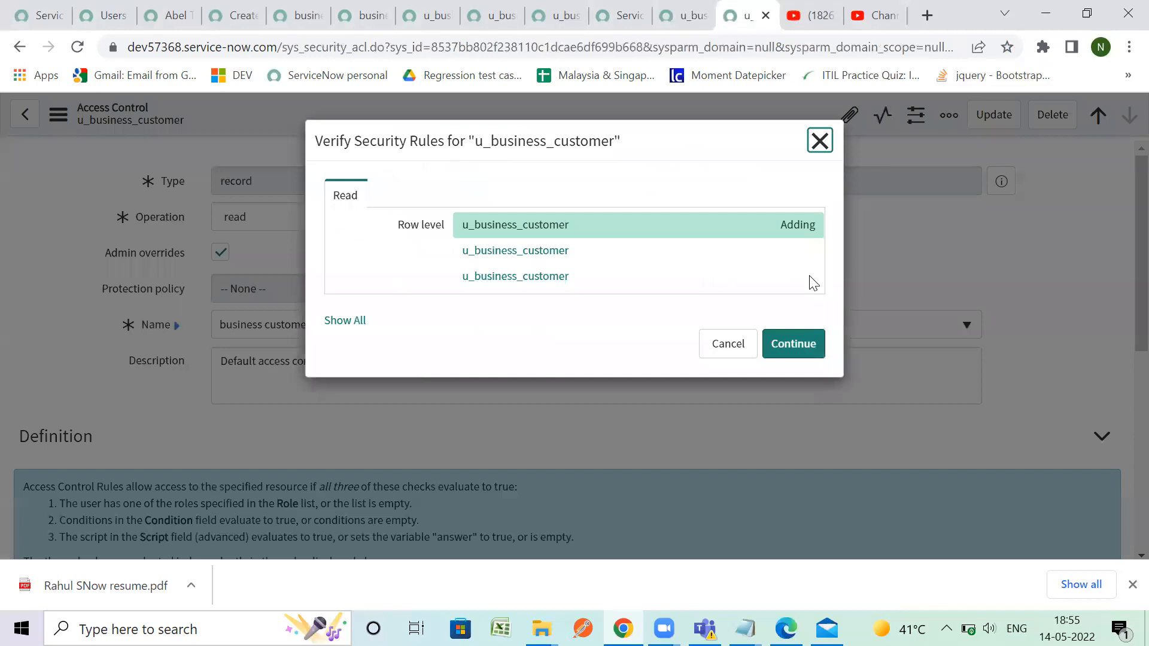
pyautogui.click(796, 344)
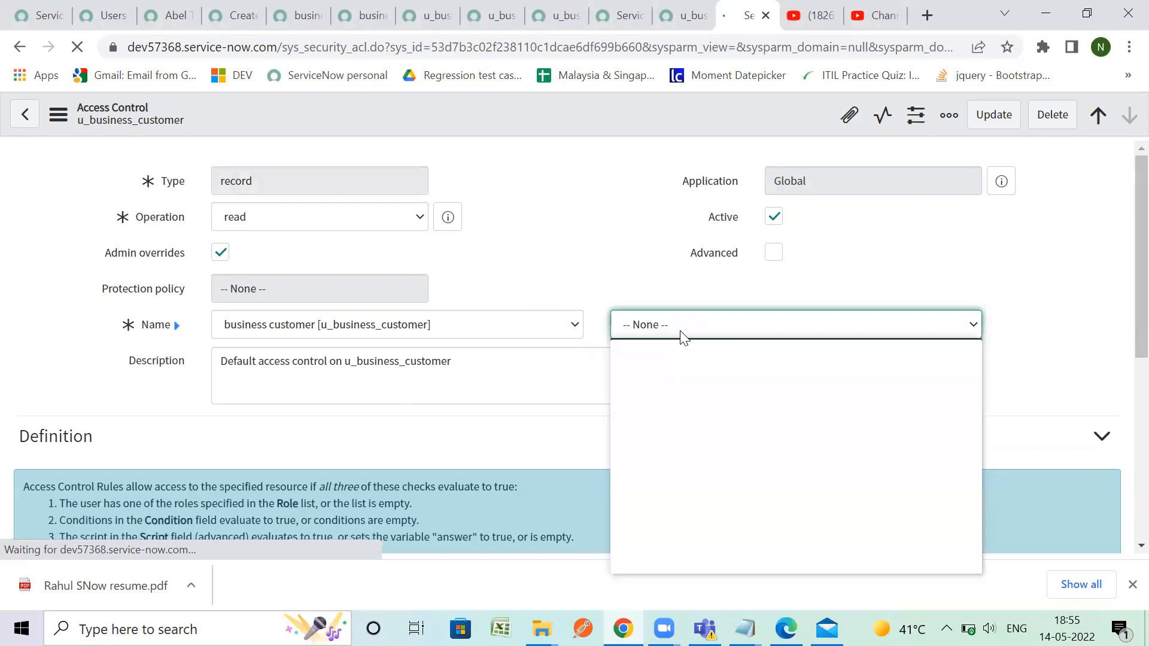
# Set the new access control's field to location on the business customer table and review its role and condition sections.
pyautogui.click(681, 332)
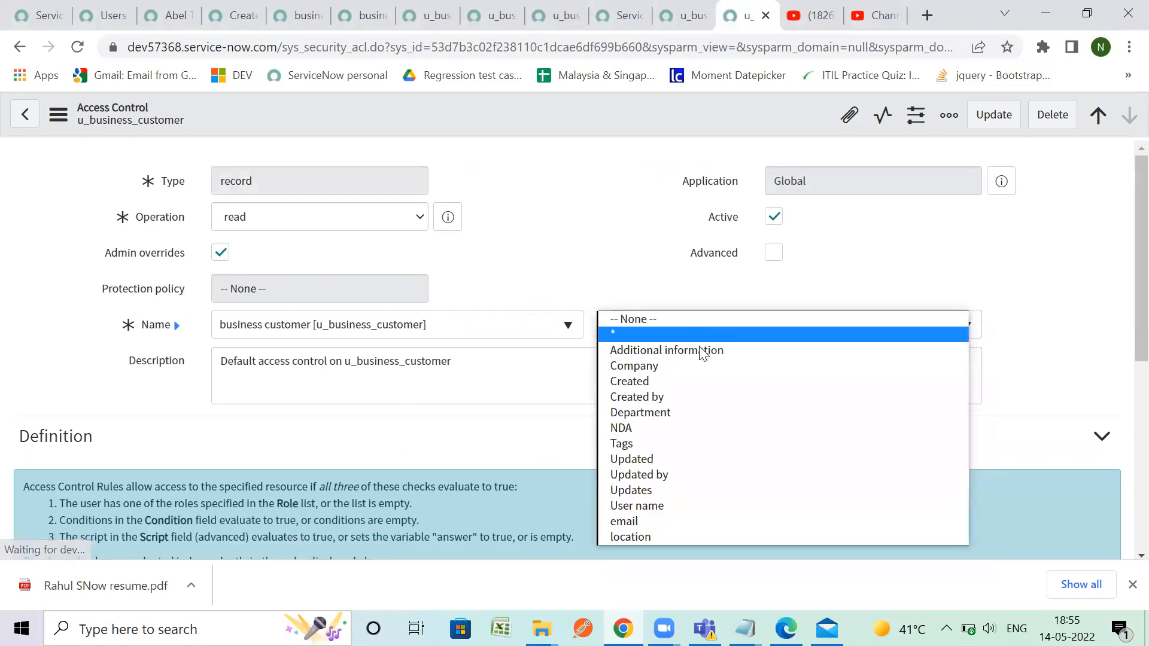
pyautogui.click(657, 534)
pyautogui.scroll(-6, 491, 359)
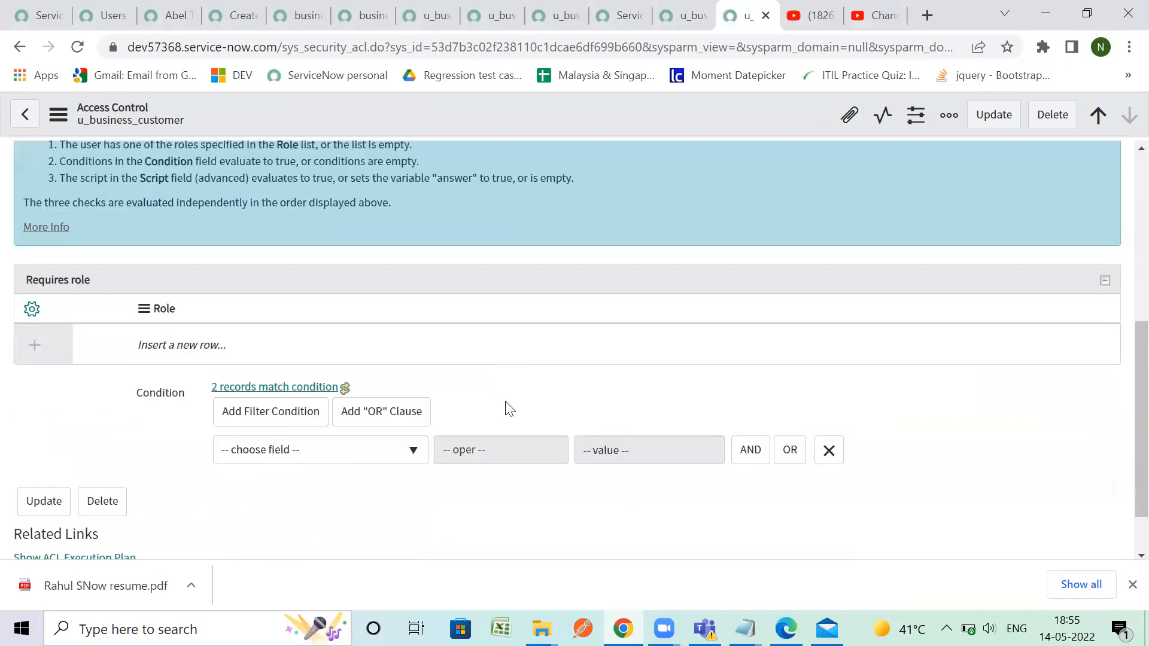
pyautogui.scroll(7, 506, 405)
pyautogui.scroll(-7, 506, 405)
# Add u_business_customer_user as the required role and save the access control, accepting the security rule verification.
pyautogui.click(218, 345)
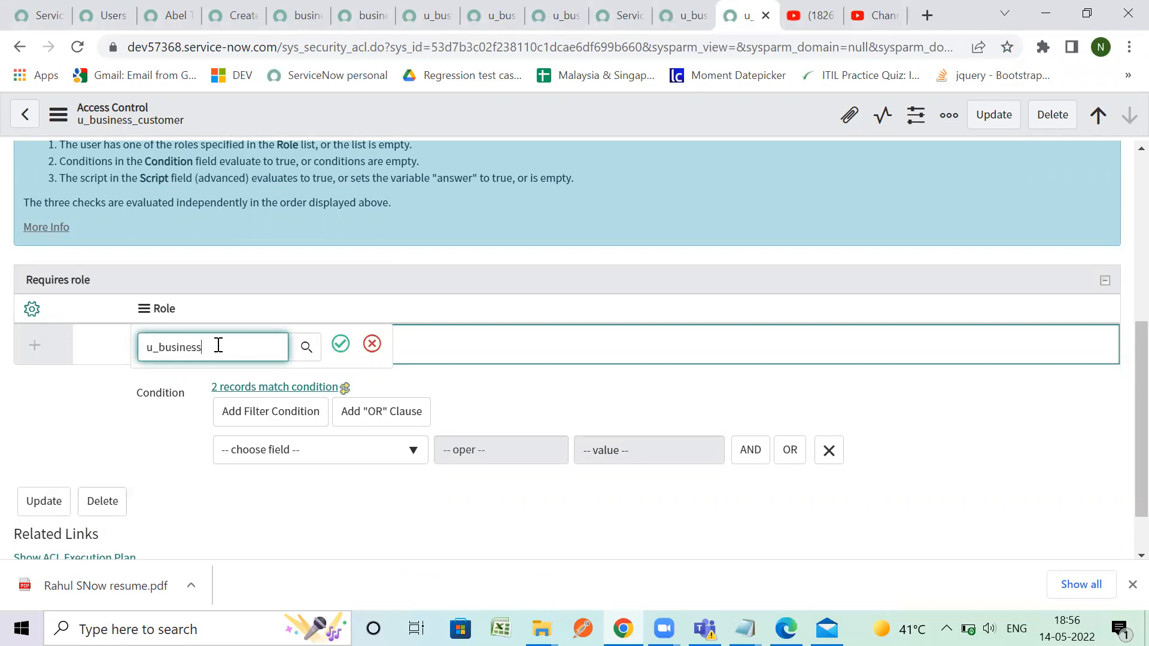
pyautogui.click(228, 383)
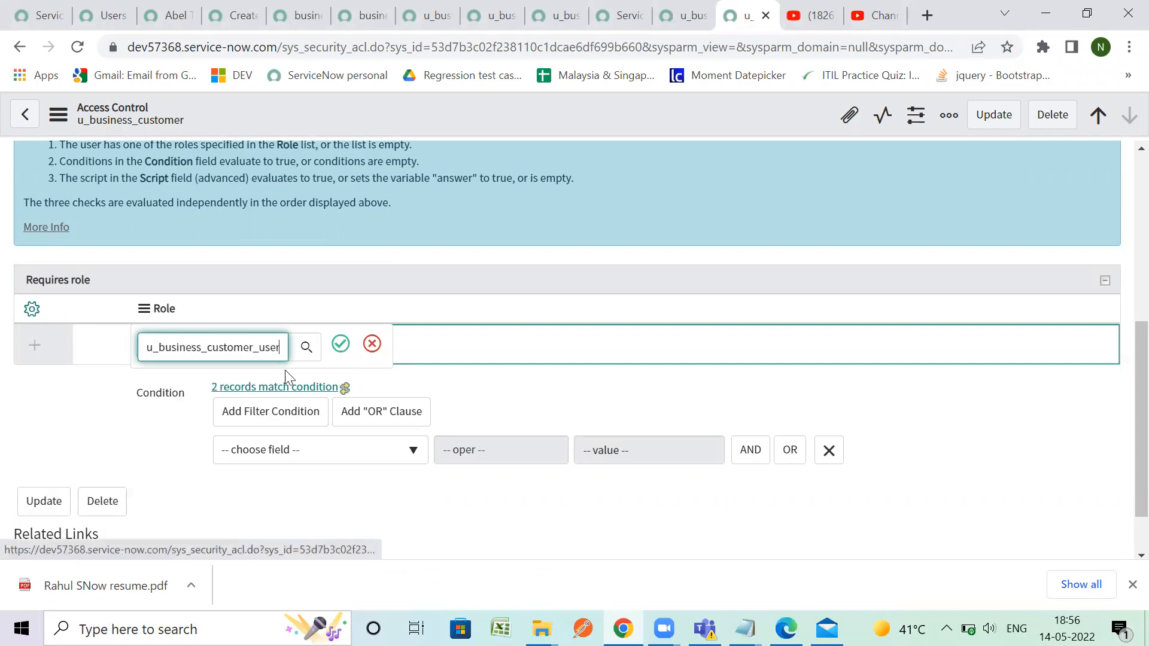
pyautogui.click(341, 344)
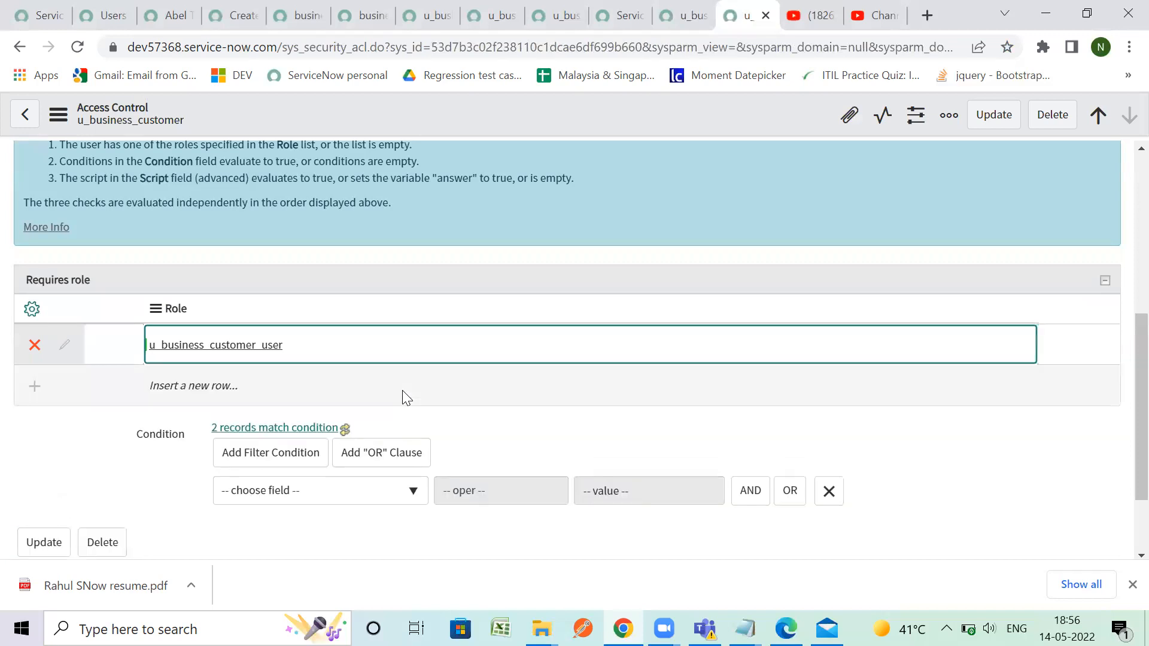
pyautogui.scroll(6, 404, 397)
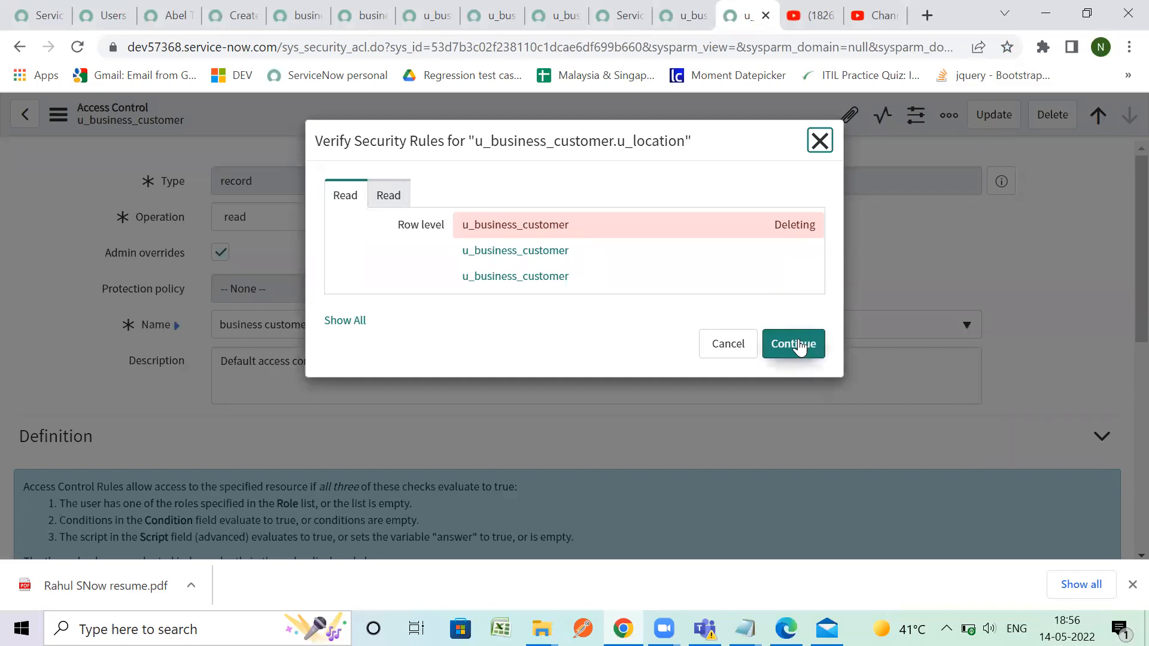
pyautogui.click(800, 346)
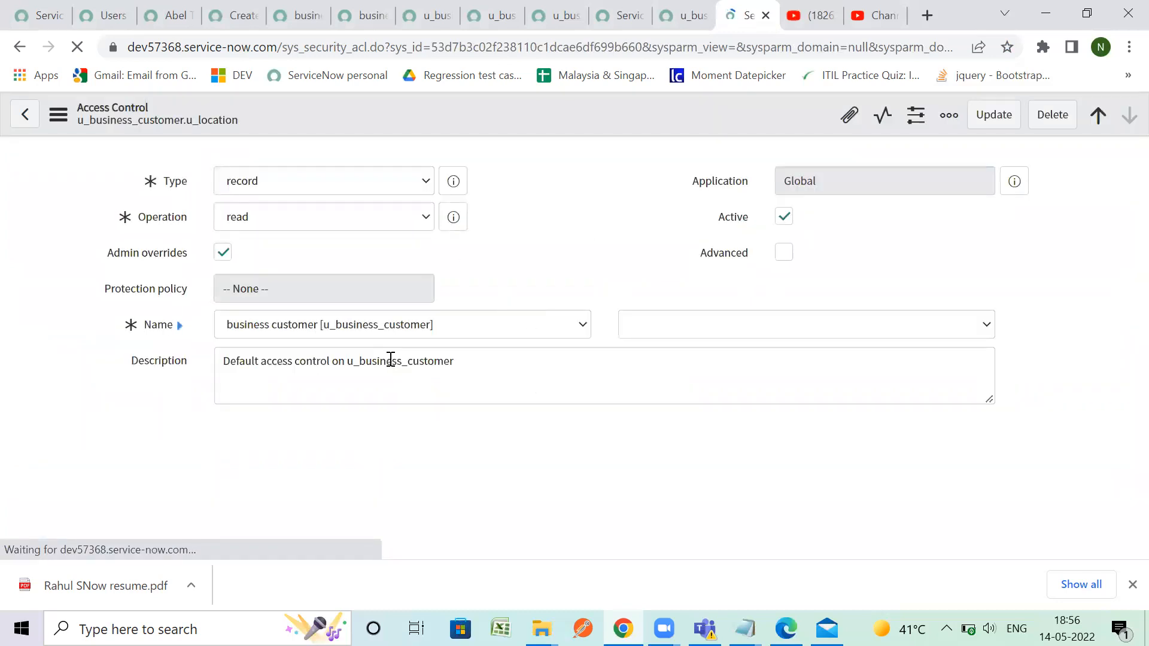
# Review the required role, condition and field settings of the saved u_business_customer.u_location read access control.
pyautogui.scroll(-6, 407, 404)
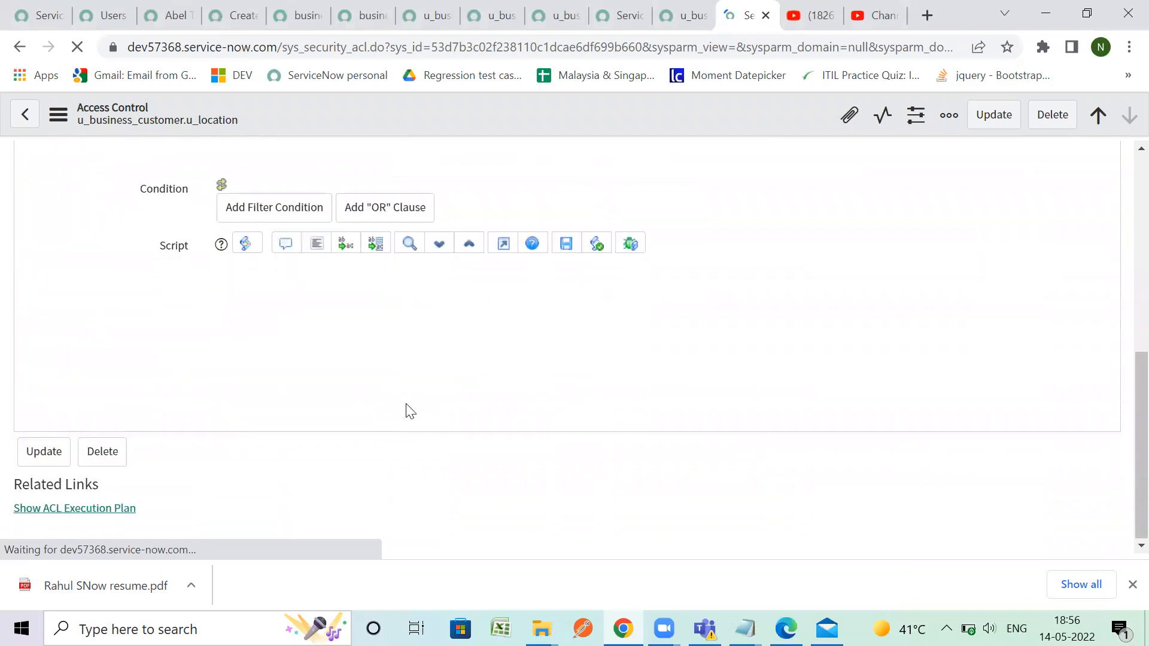
pyautogui.scroll(-10, 407, 411)
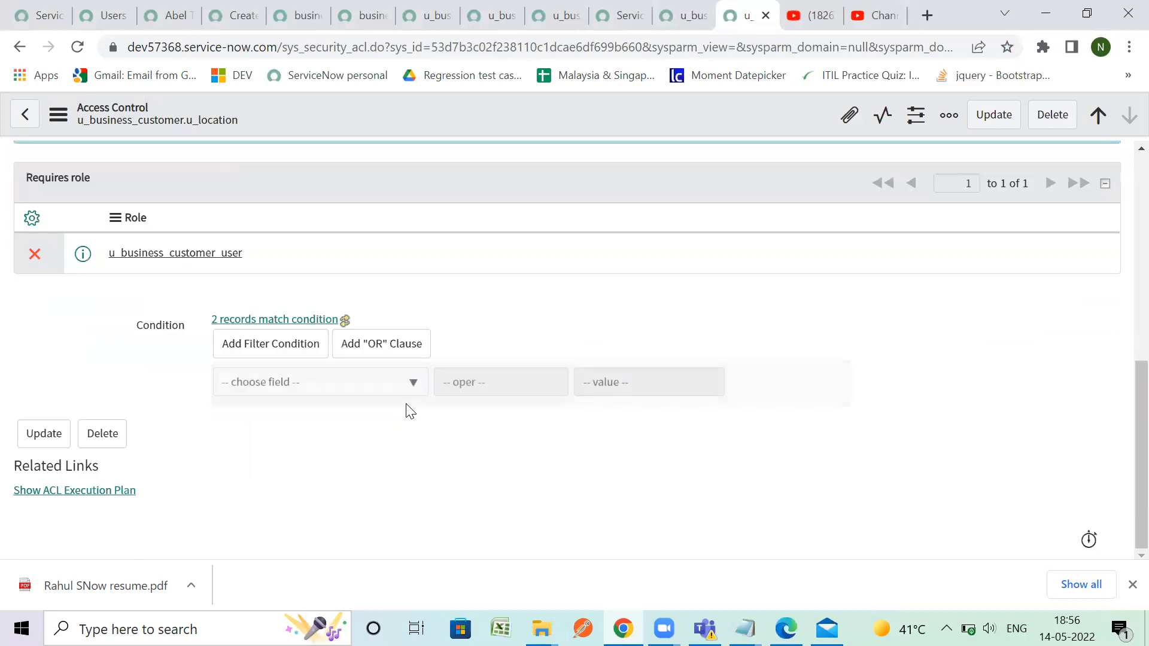
pyautogui.scroll(8, 410, 411)
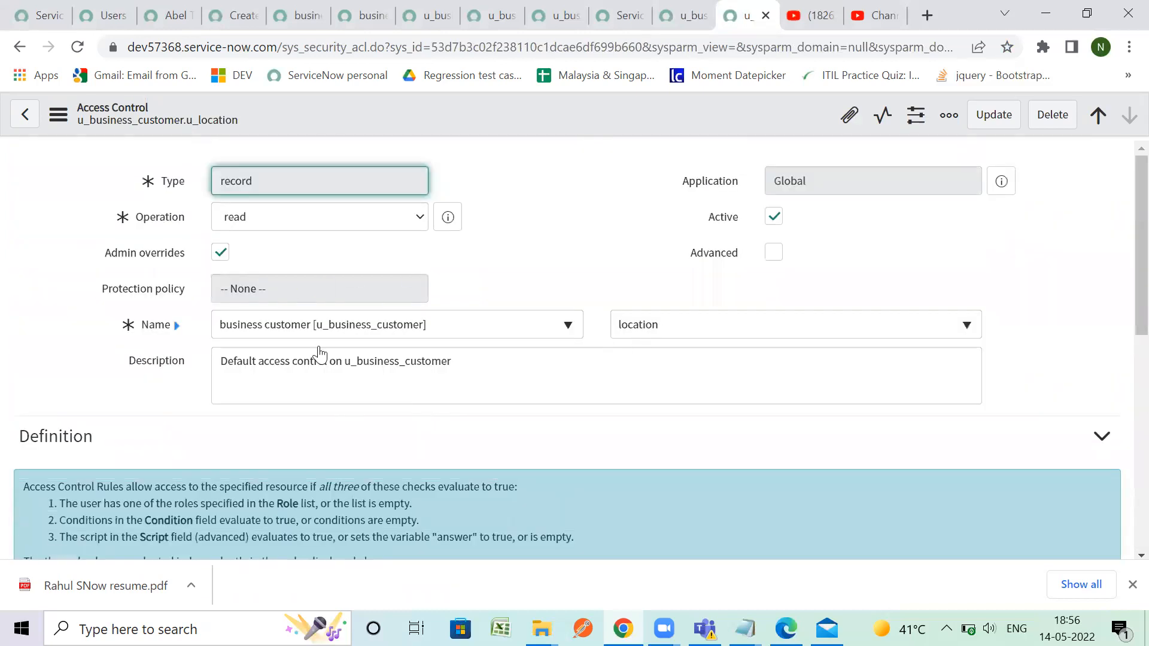
# Impersonate the first user listed under recent impersonations from the Service Management home page.
pyautogui.click(179, 15)
pyautogui.click(42, 15)
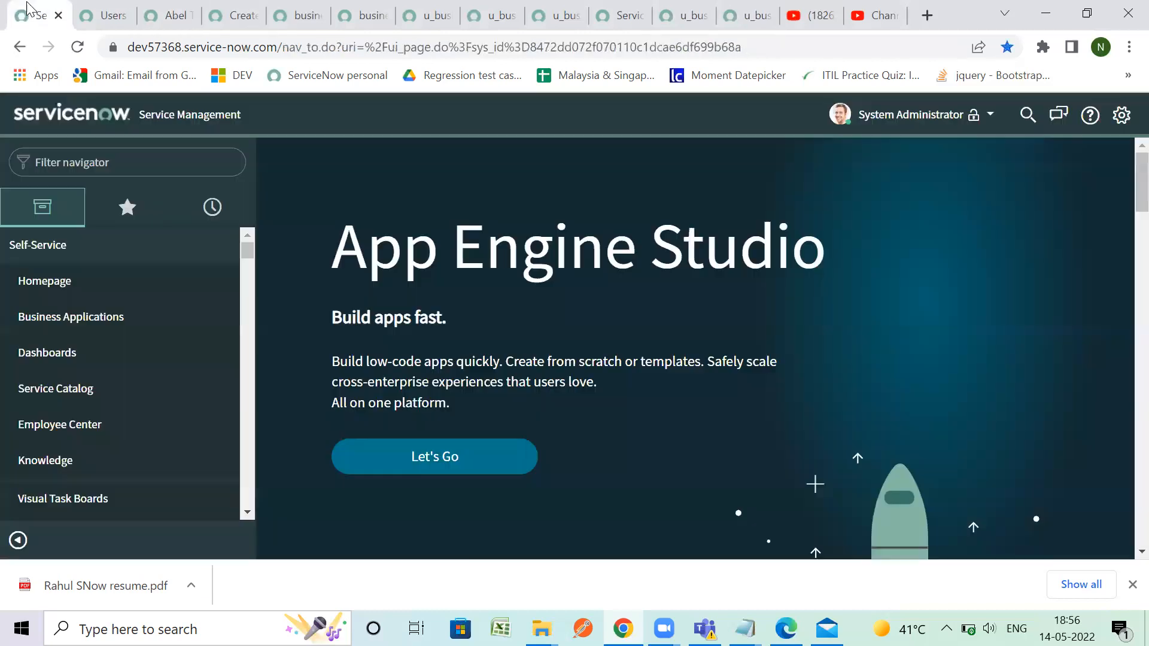
pyautogui.click(930, 117)
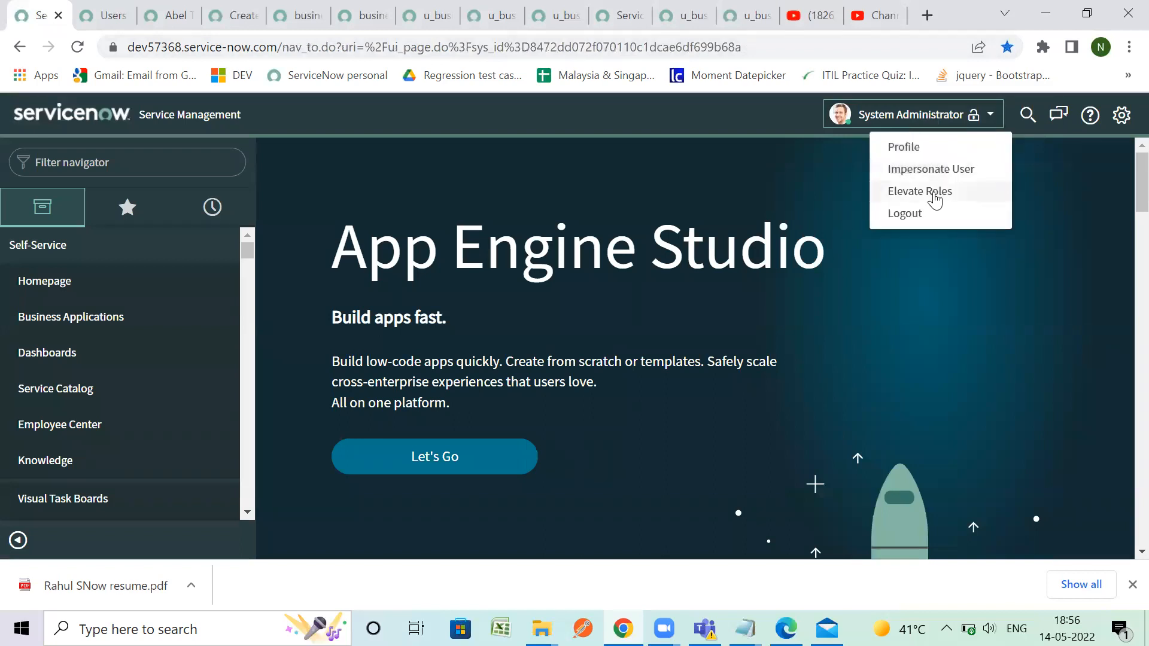
pyautogui.click(933, 173)
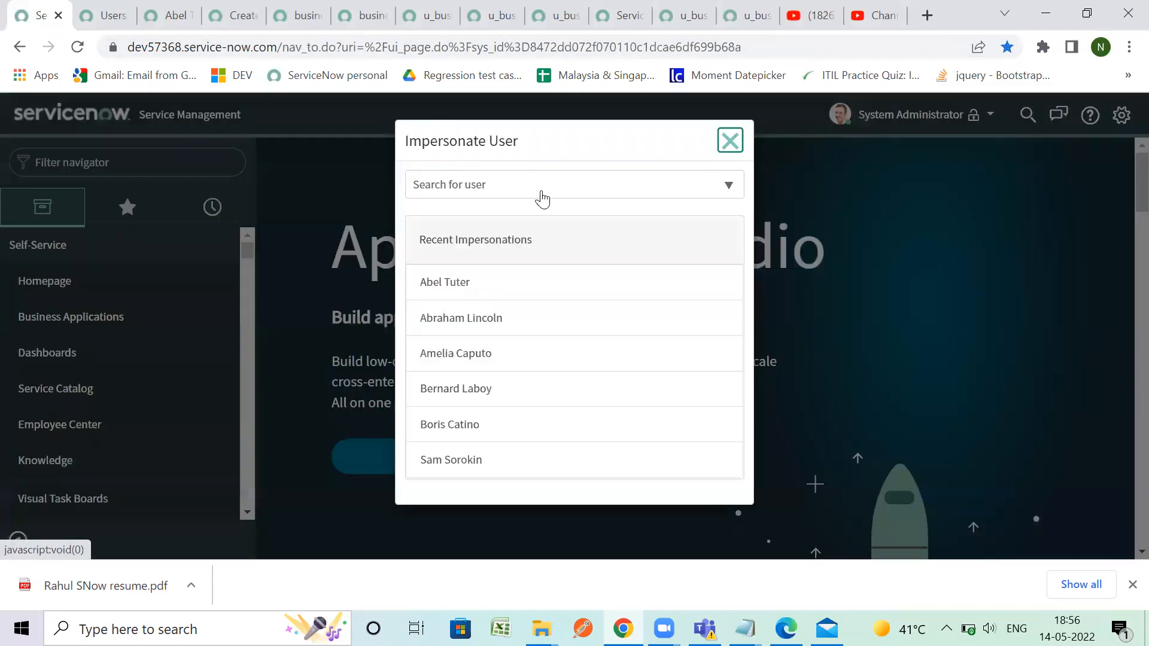
pyautogui.click(513, 293)
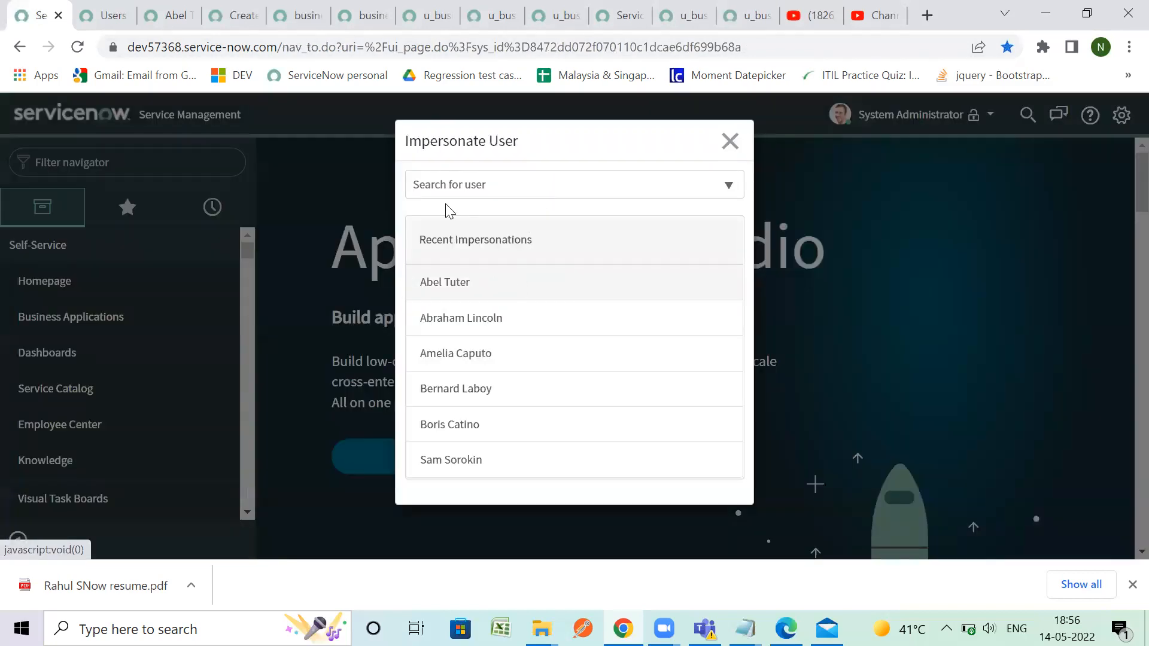
# Go to the open business customer record and reload it to check the location field as the impersonated user.
pyautogui.click(304, 16)
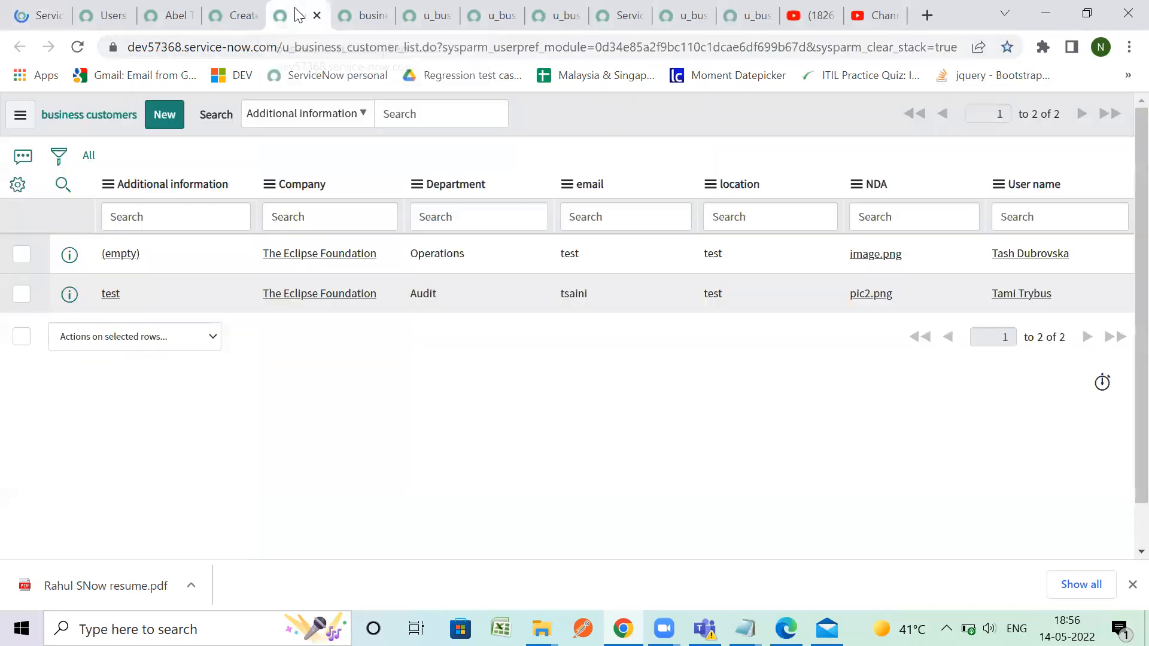
pyautogui.click(372, 15)
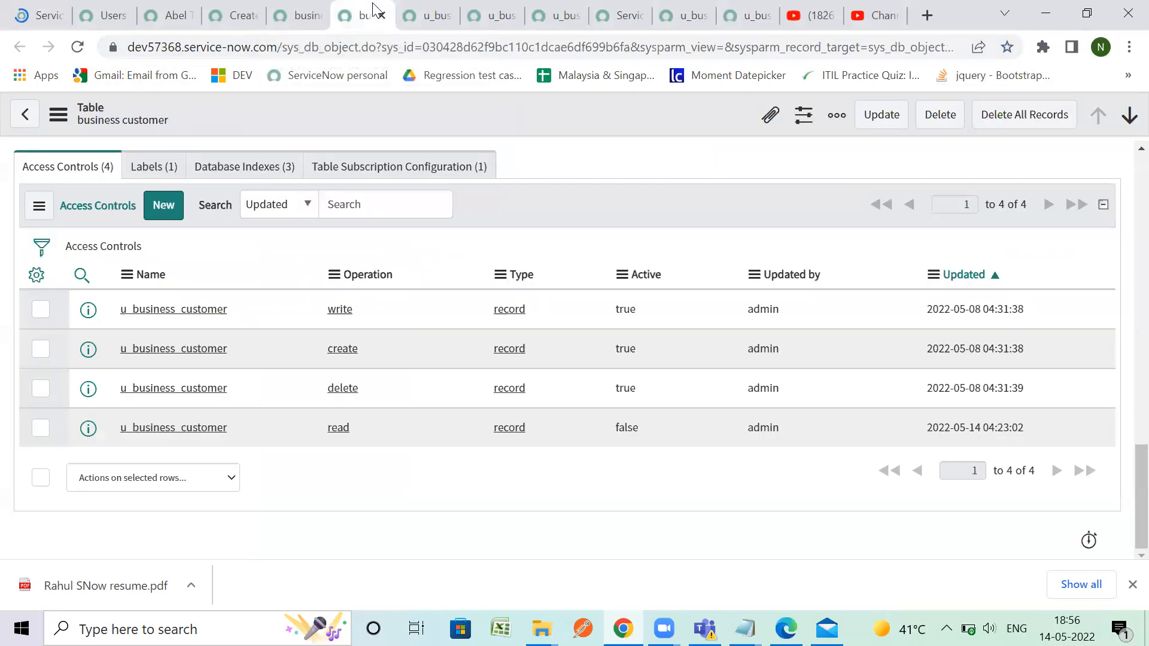
pyautogui.click(239, 15)
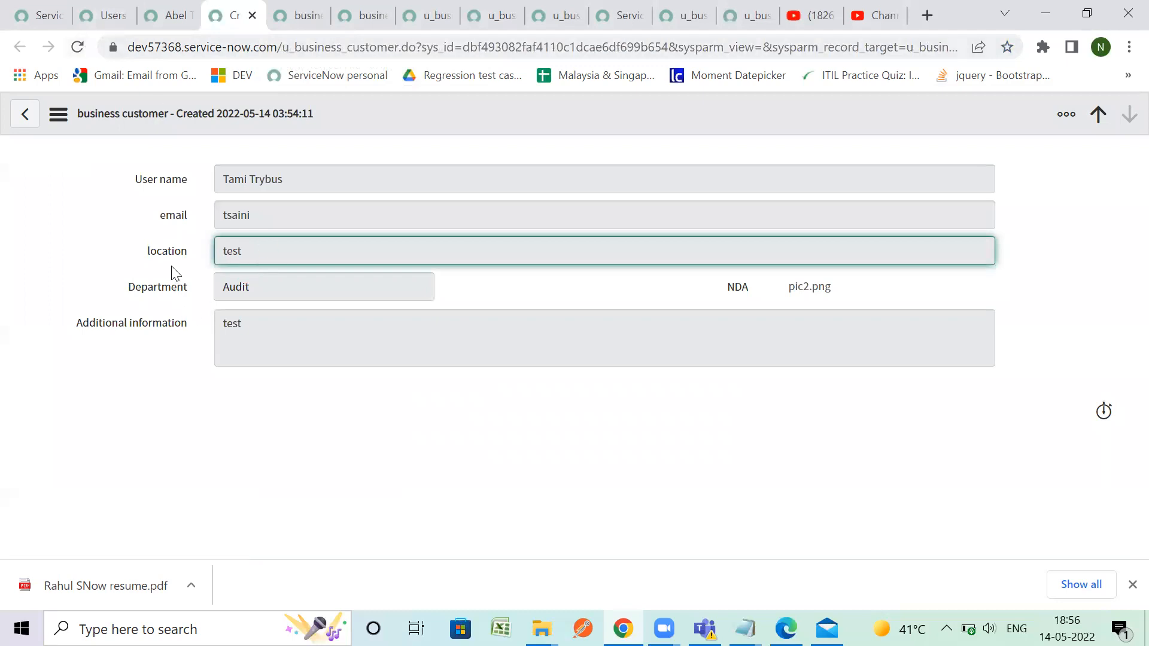
pyautogui.click(77, 47)
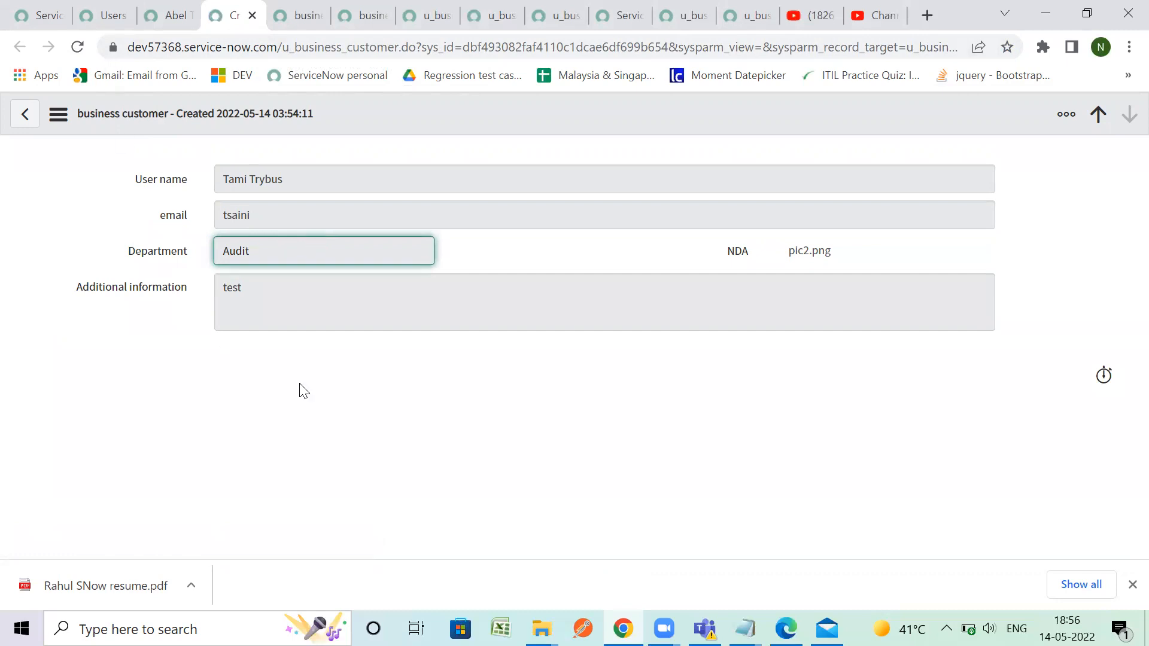
# End the impersonation to return to the System Administrator account.
pyautogui.click(40, 7)
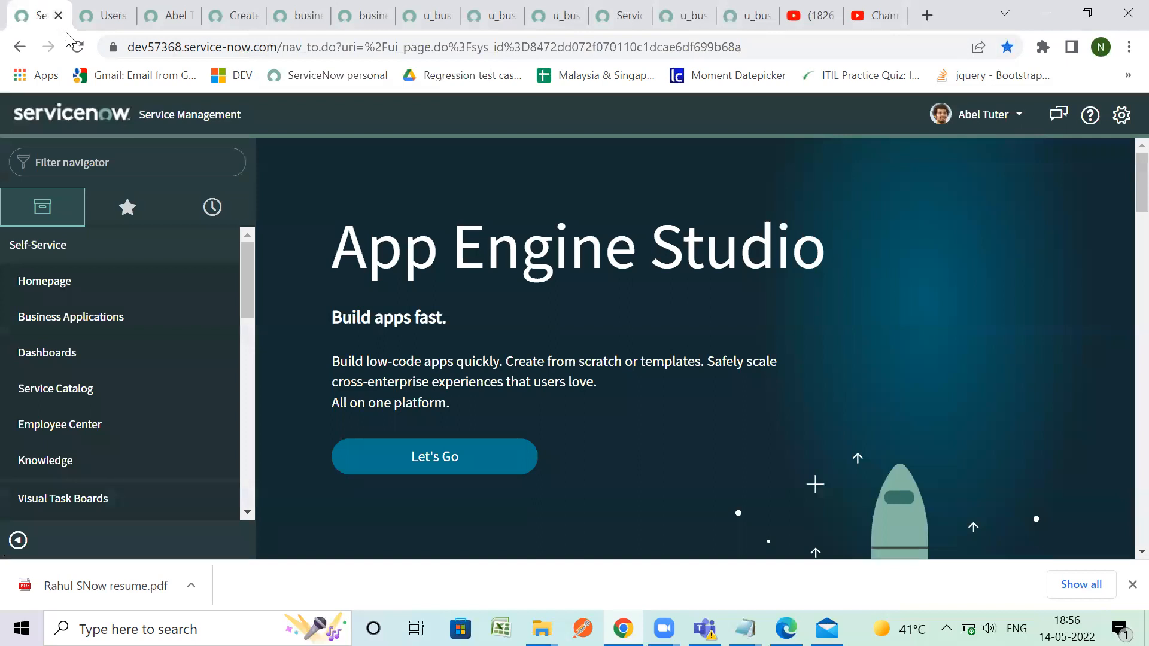
pyautogui.click(996, 120)
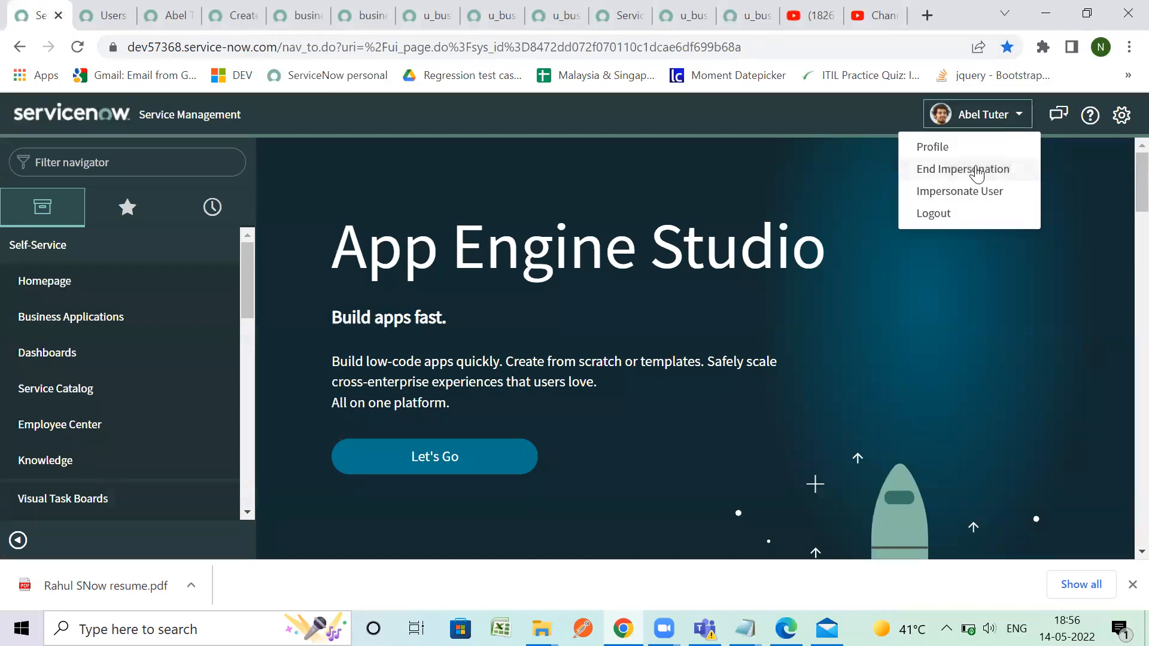
pyautogui.click(976, 167)
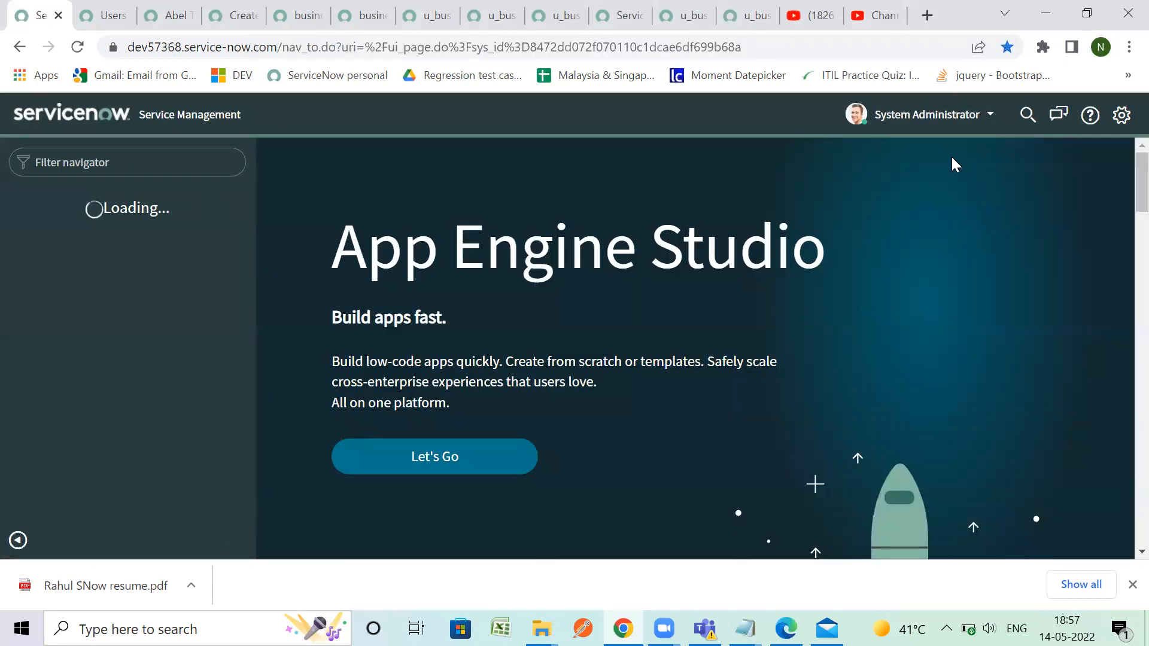
# Examine the required role and condition of the table-level u_business_customer read access control.
pyautogui.click(694, 16)
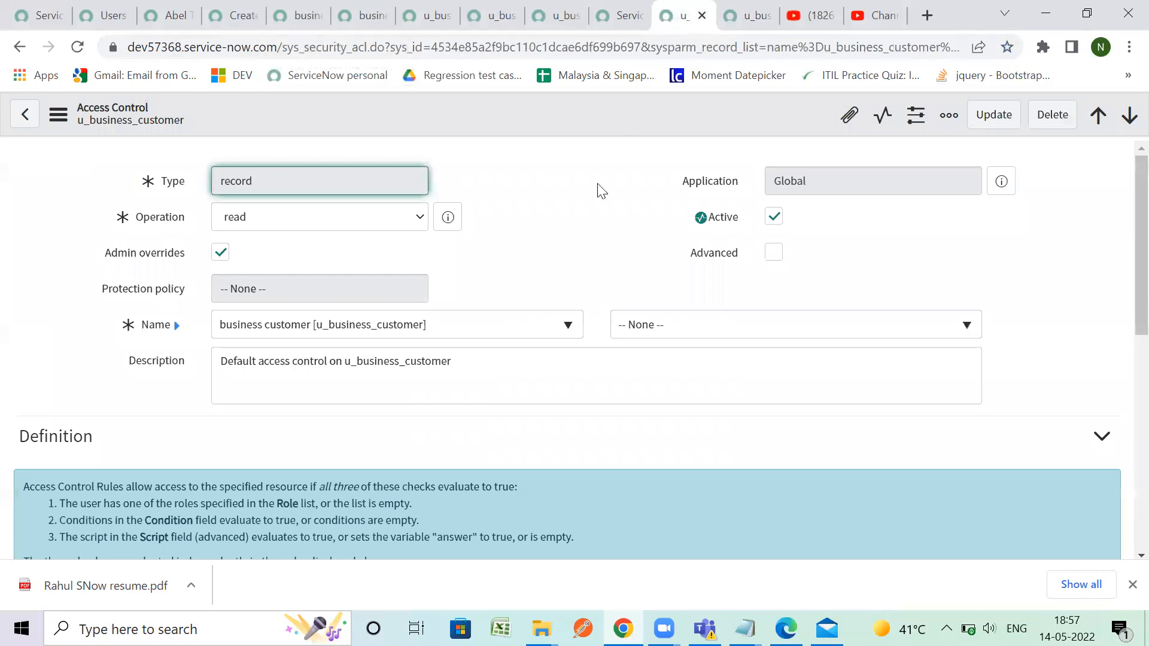
pyautogui.scroll(-8, 535, 267)
pyautogui.scroll(6, 535, 267)
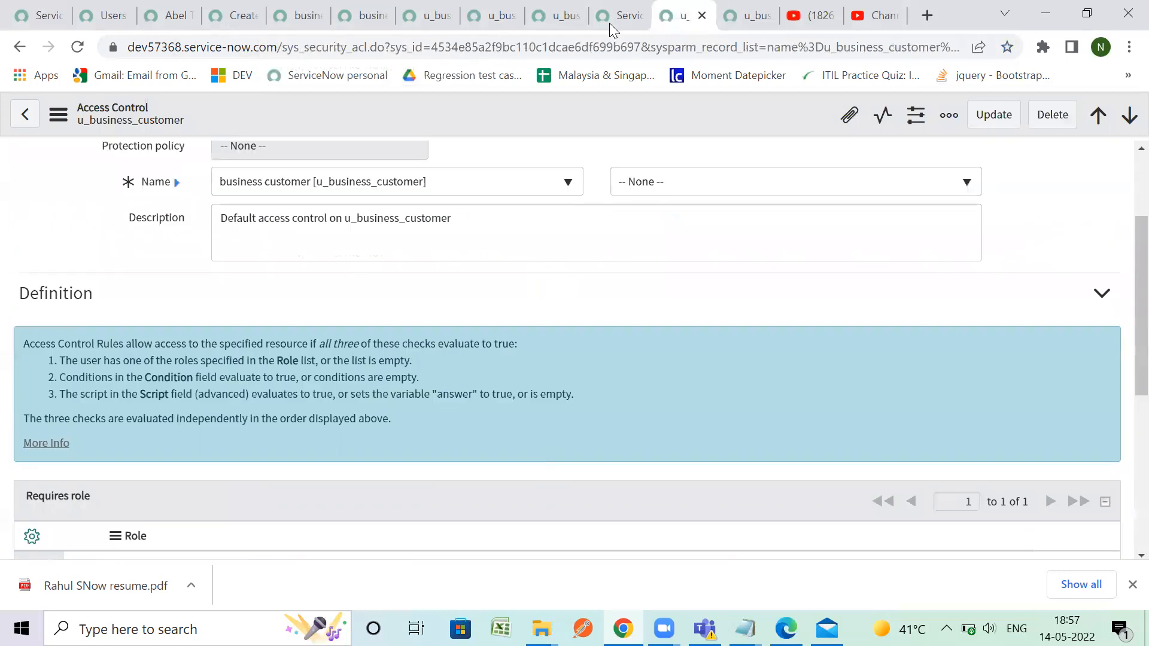
pyautogui.click(609, 22)
pyautogui.click(666, 19)
pyautogui.scroll(-6, 170, 406)
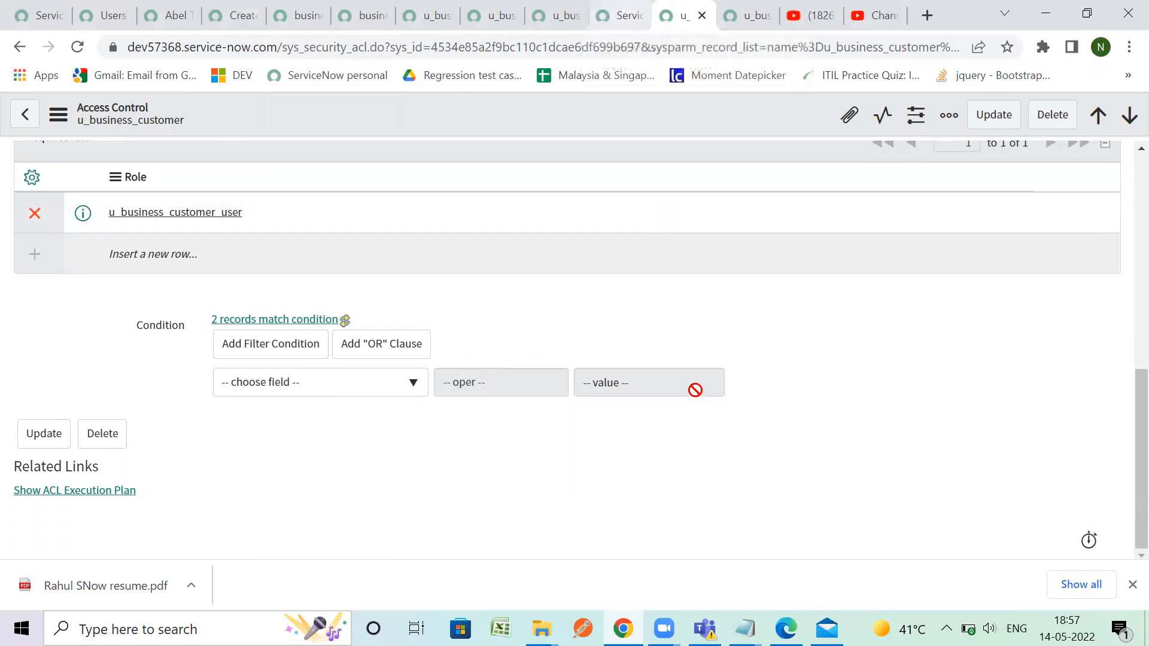
# Switch to the untitled Notepad note, go over its role, department and script requirements, and minimize it.
pyautogui.moveTo(745, 628)
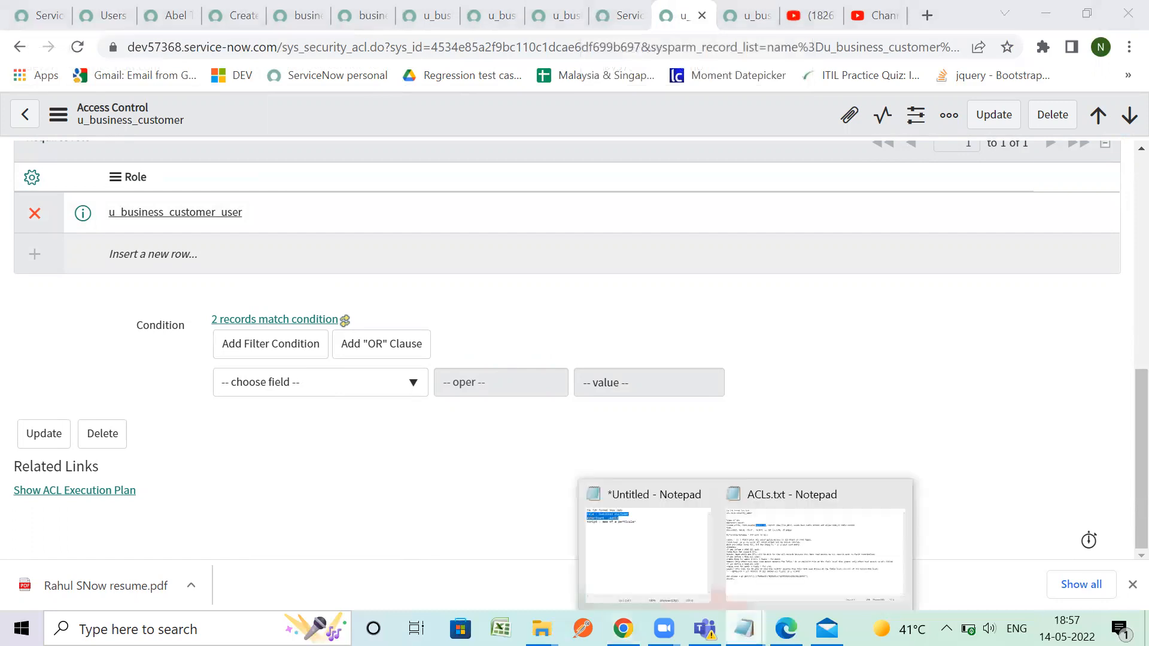
pyautogui.click(701, 577)
pyautogui.click(748, 428)
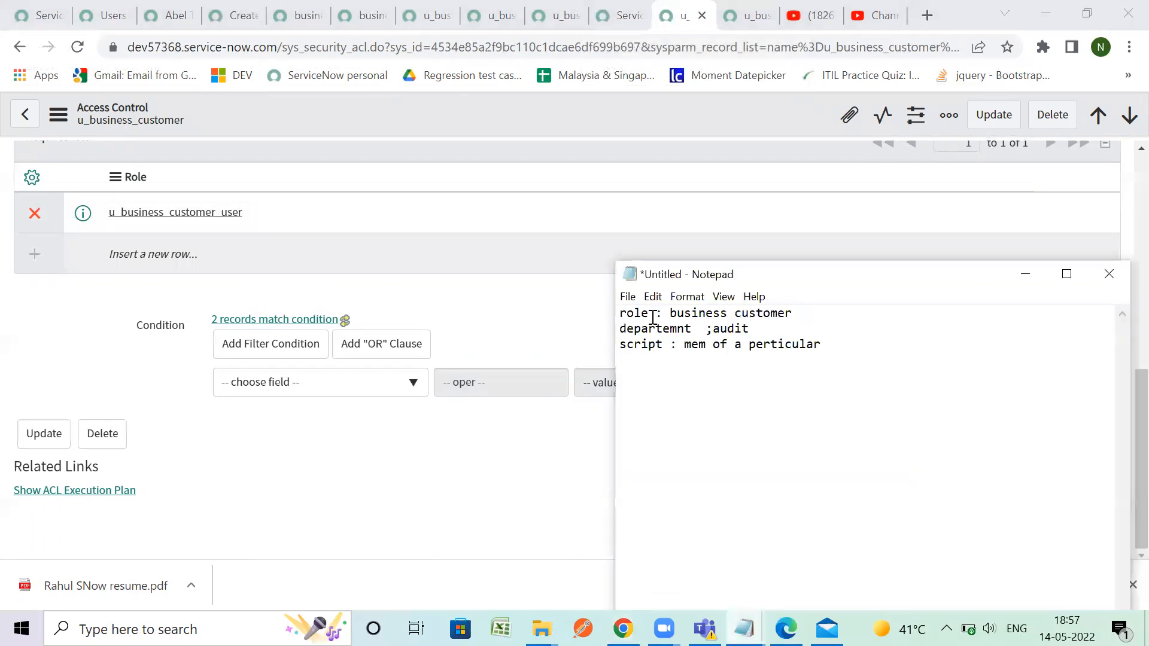
pyautogui.moveTo(671, 312); pyautogui.dragTo(795, 313)
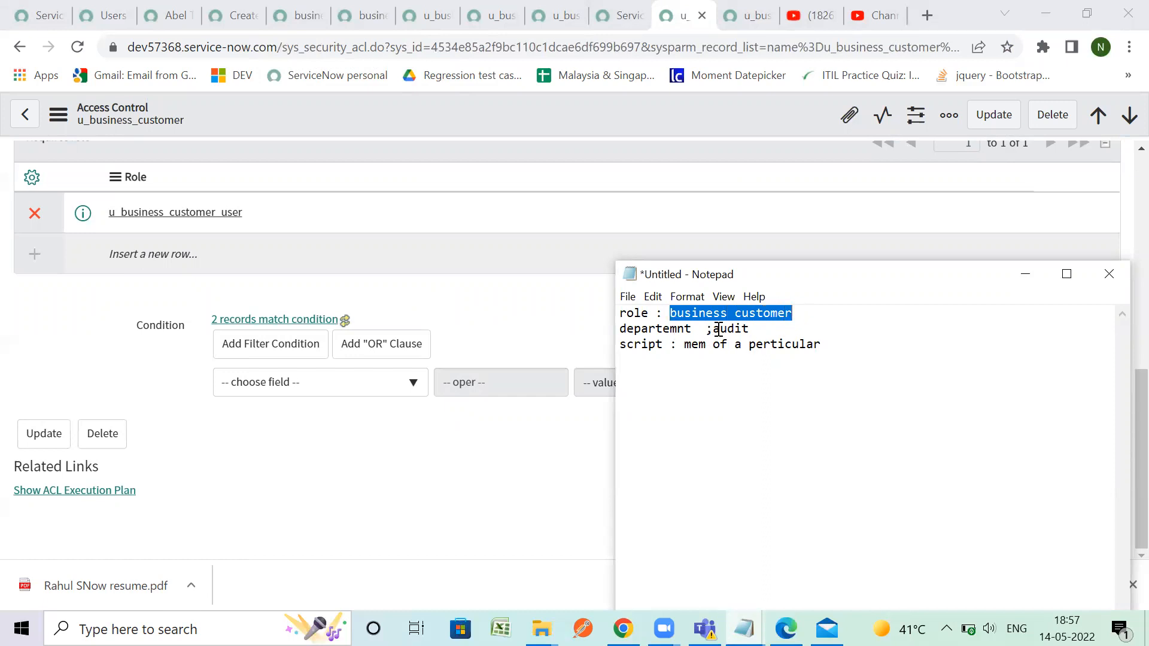
pyautogui.moveTo(718, 330); pyautogui.dragTo(773, 332)
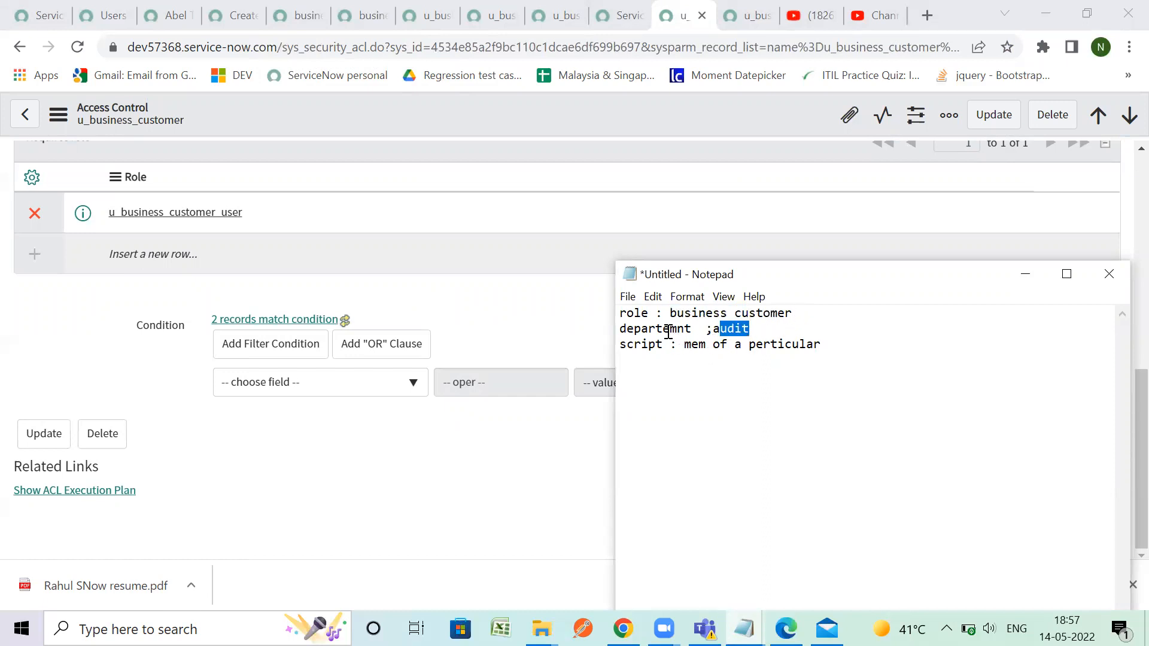
pyautogui.moveTo(684, 346); pyautogui.dragTo(824, 349)
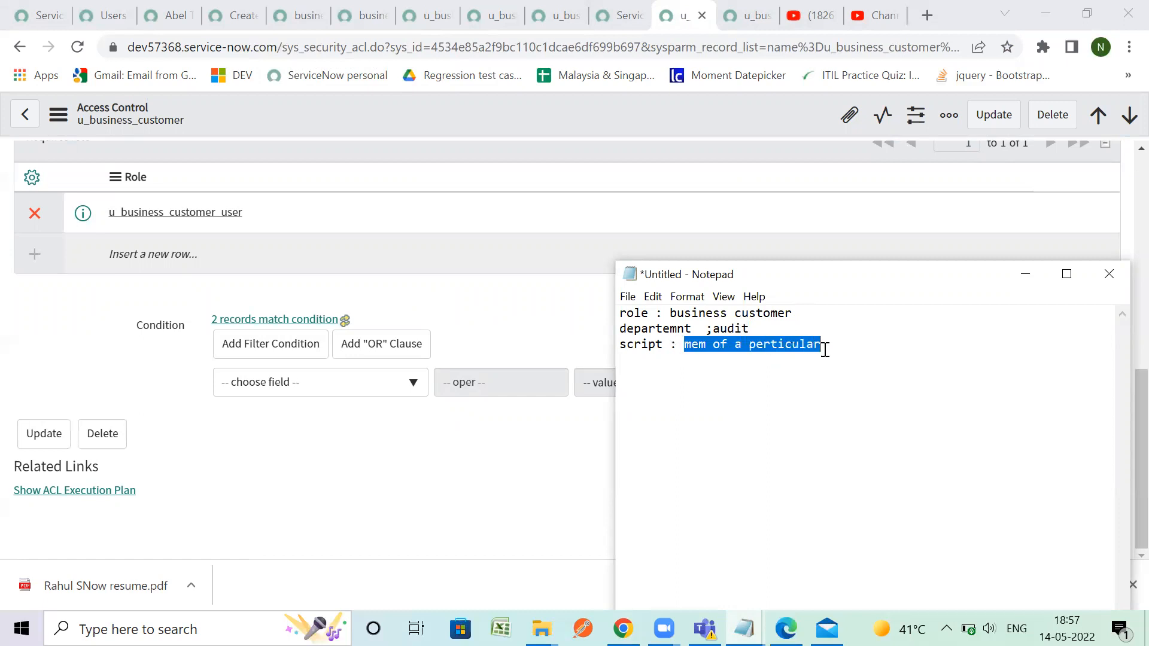
pyautogui.click(1025, 274)
# Reload the business customer table record and examine its columns and its list of access controls.
pyautogui.scroll(5, 762, 398)
pyautogui.scroll(2, 760, 395)
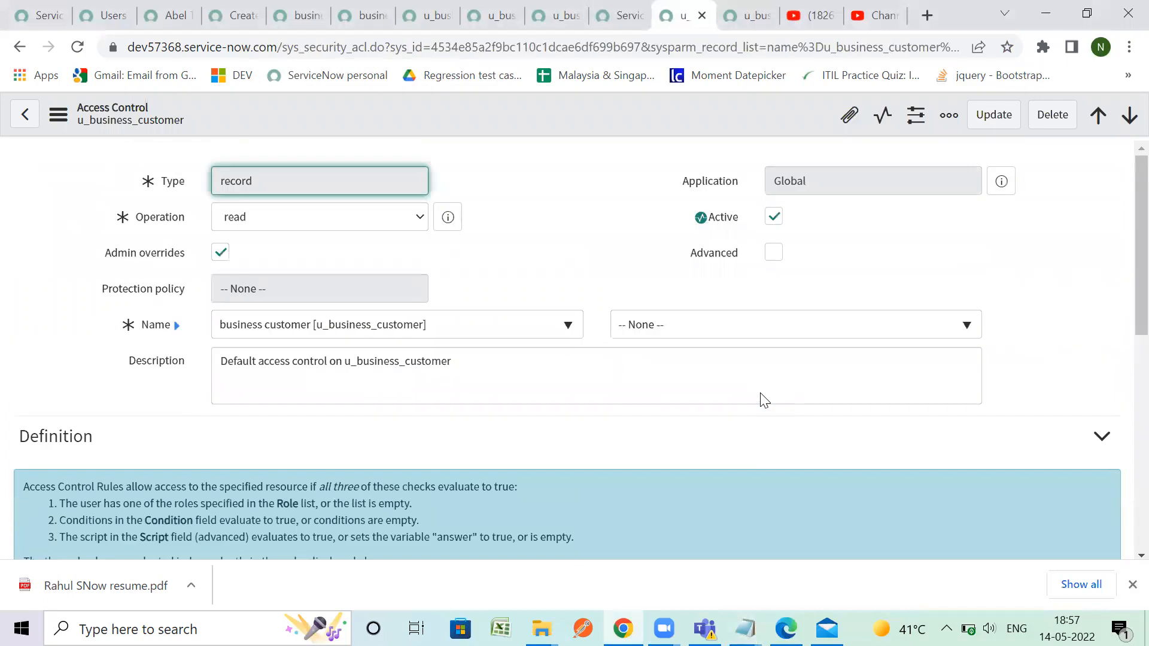
pyautogui.click(620, 12)
pyautogui.click(676, 9)
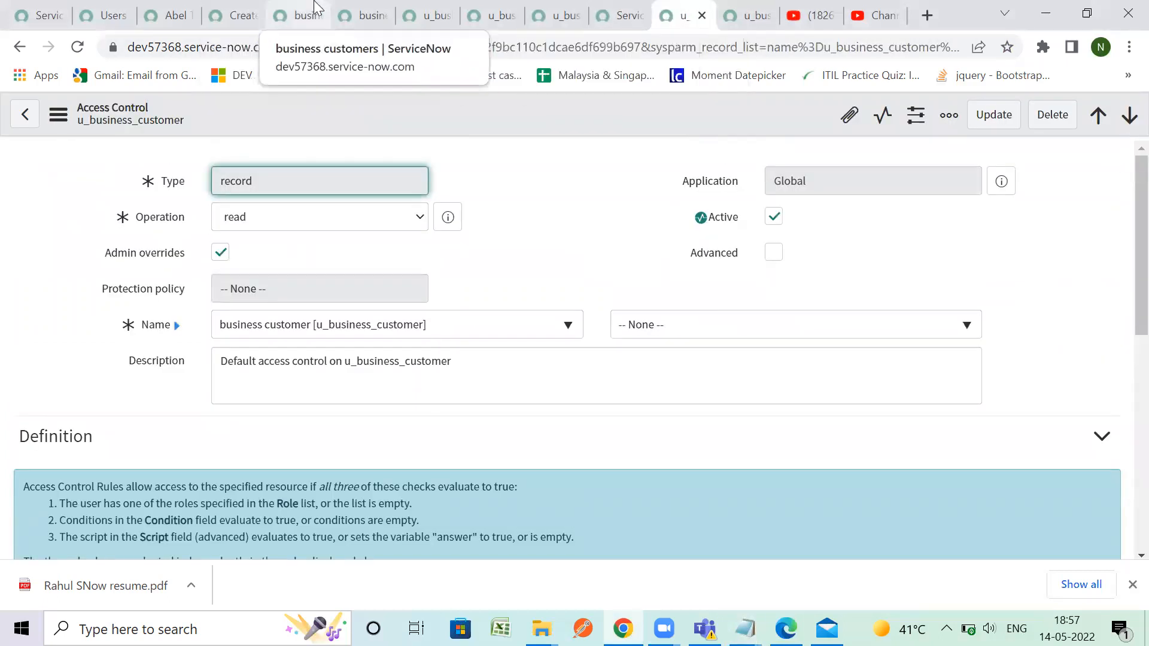
pyautogui.click(302, 15)
pyautogui.click(362, 15)
pyautogui.click(77, 47)
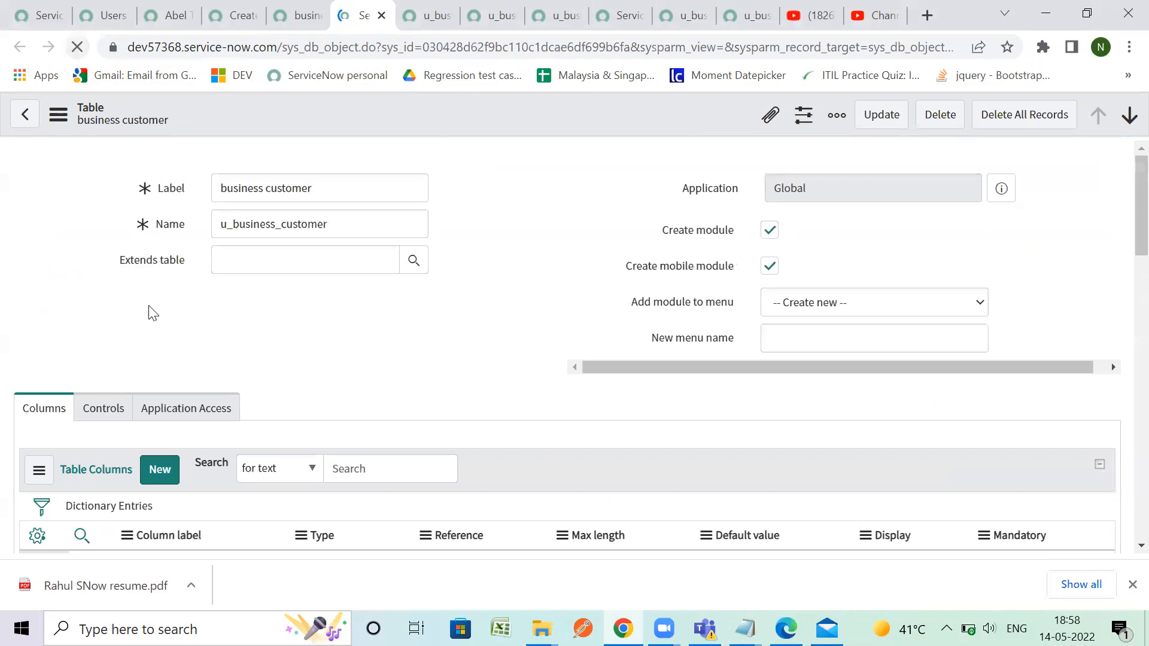
pyautogui.scroll(-5, 161, 351)
pyautogui.scroll(-8, 160, 350)
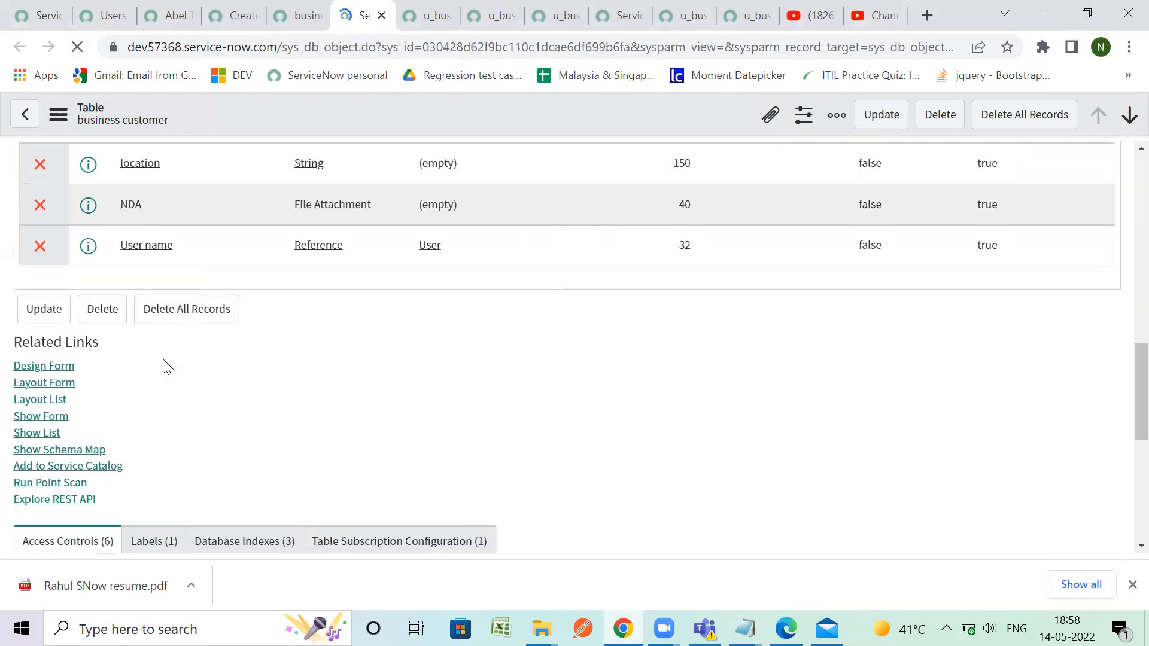
pyautogui.scroll(4, 163, 360)
pyautogui.scroll(-4, 163, 359)
pyautogui.scroll(5, 163, 360)
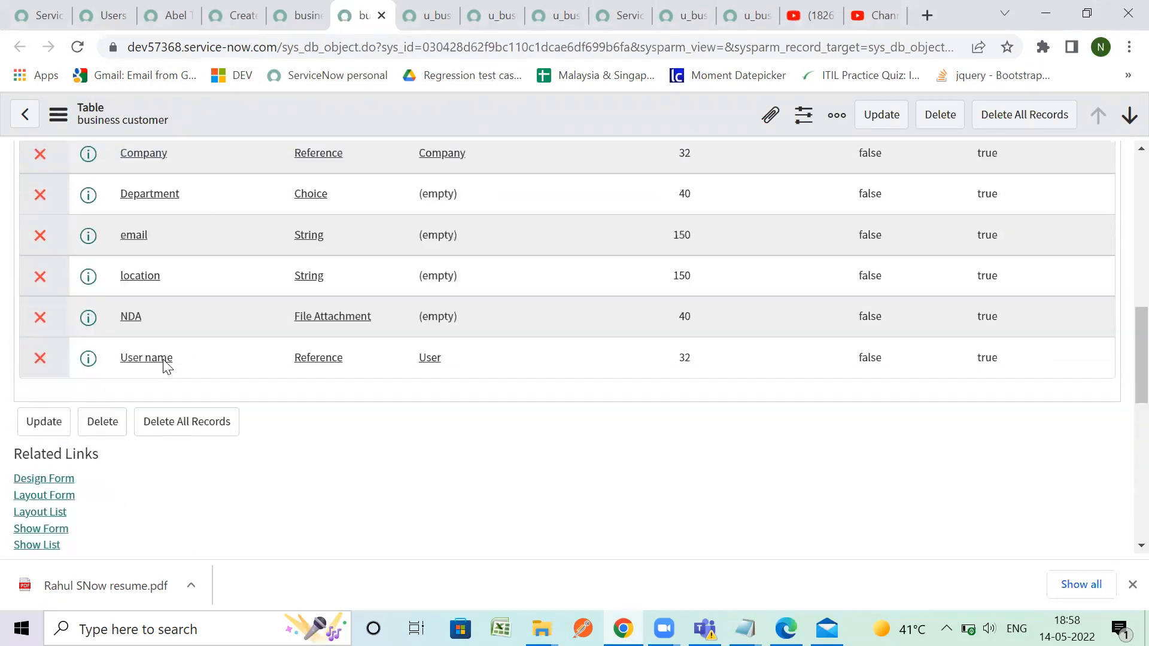
pyautogui.scroll(-10, 163, 359)
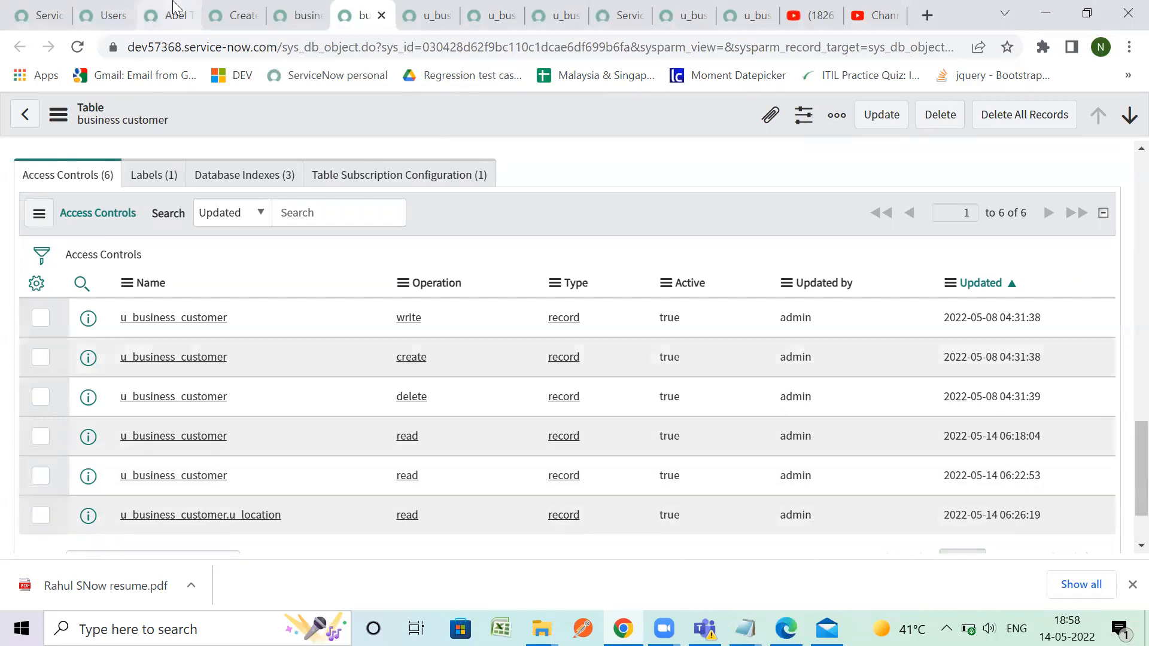
# Return to the table-level business customer read access control, look over it and open its record actions.
pyautogui.click(686, 10)
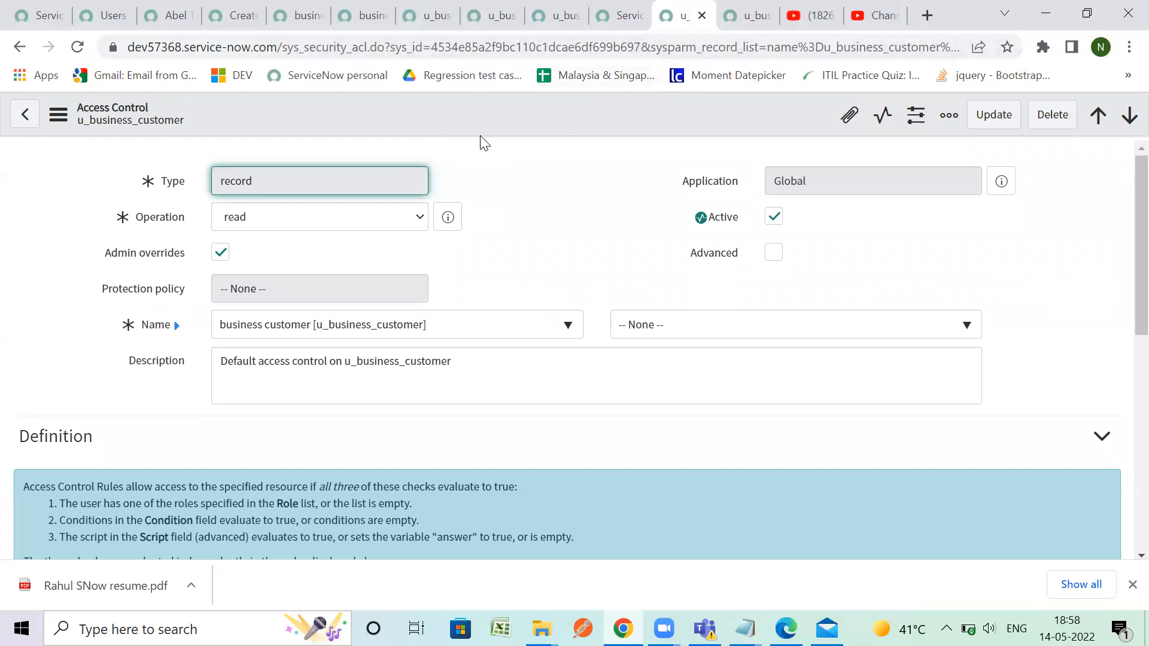
pyautogui.scroll(-10, 471, 163)
pyautogui.scroll(10, 473, 171)
pyautogui.rightClick(495, 117)
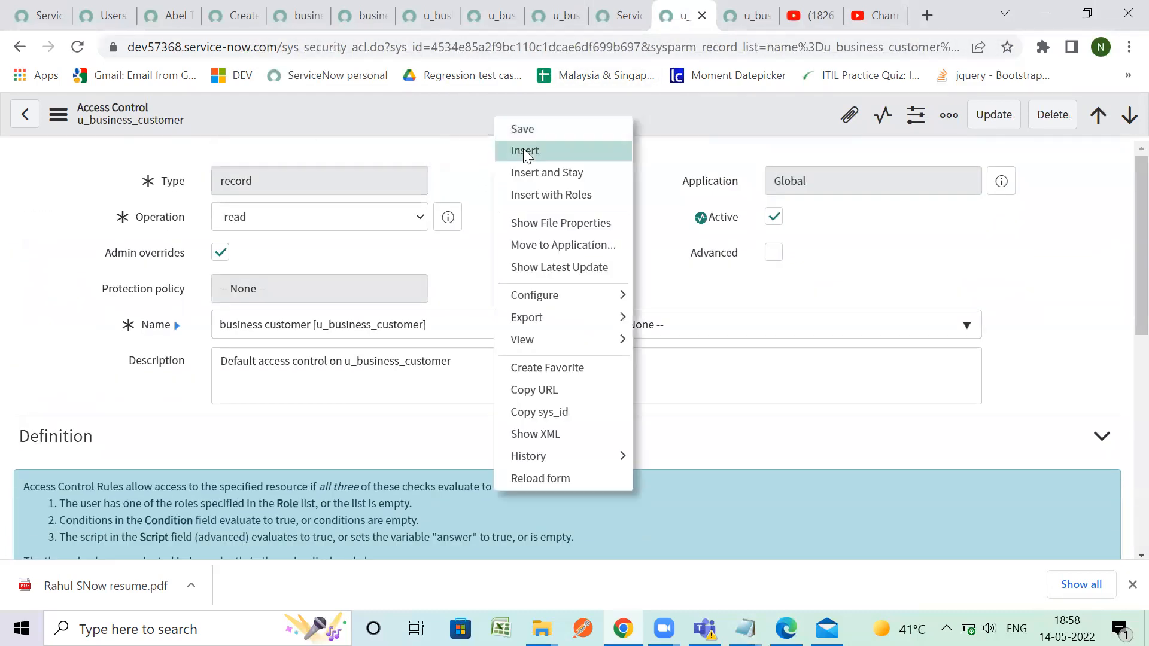
# Elevate the System Administrator session to the security_admin role.
pyautogui.click(50, 17)
pyautogui.click(901, 116)
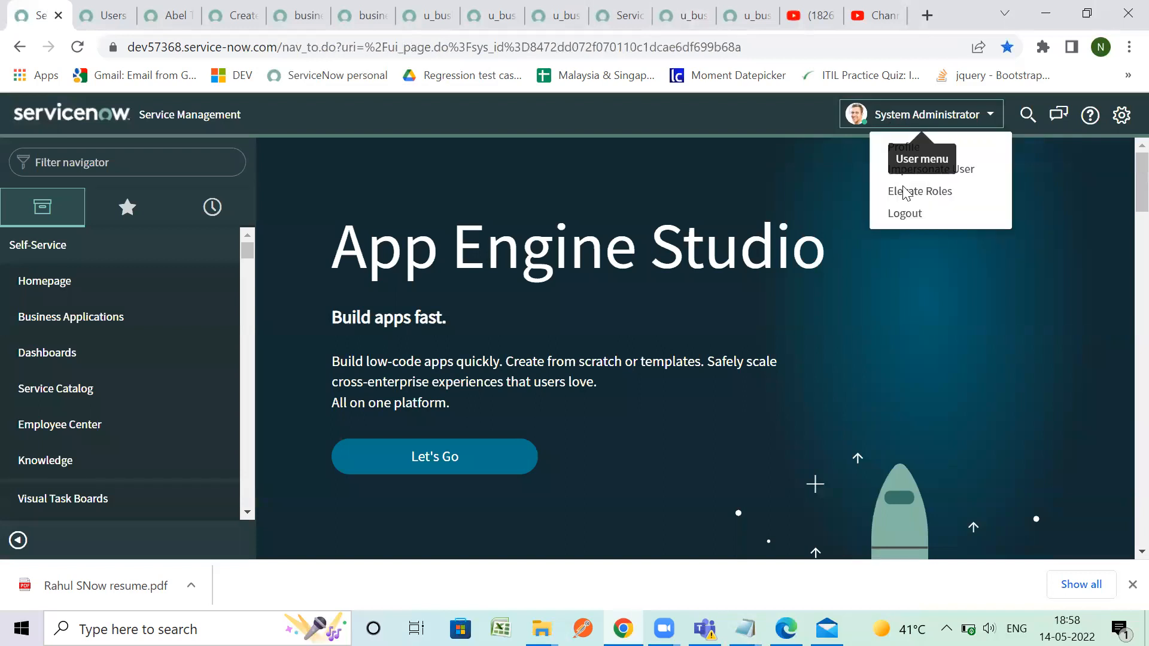
pyautogui.click(907, 191)
pyautogui.click(411, 229)
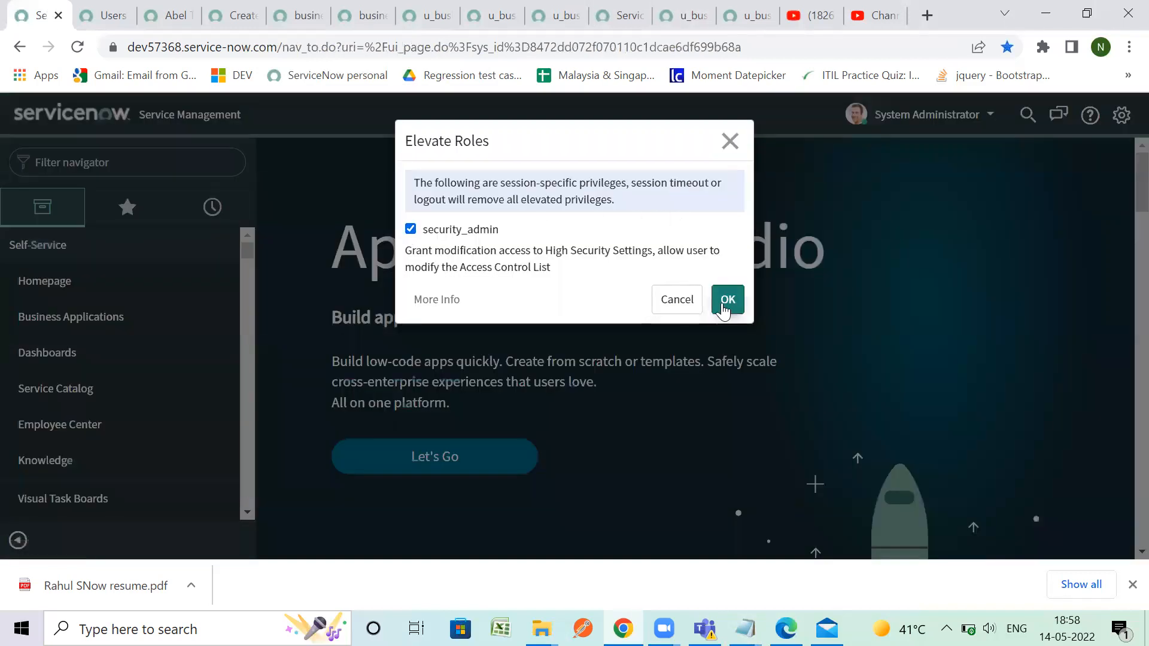
# Duplicate the table-level read access control with Insert and Stay, continuing through the security rule verification.
pyautogui.click(681, 11)
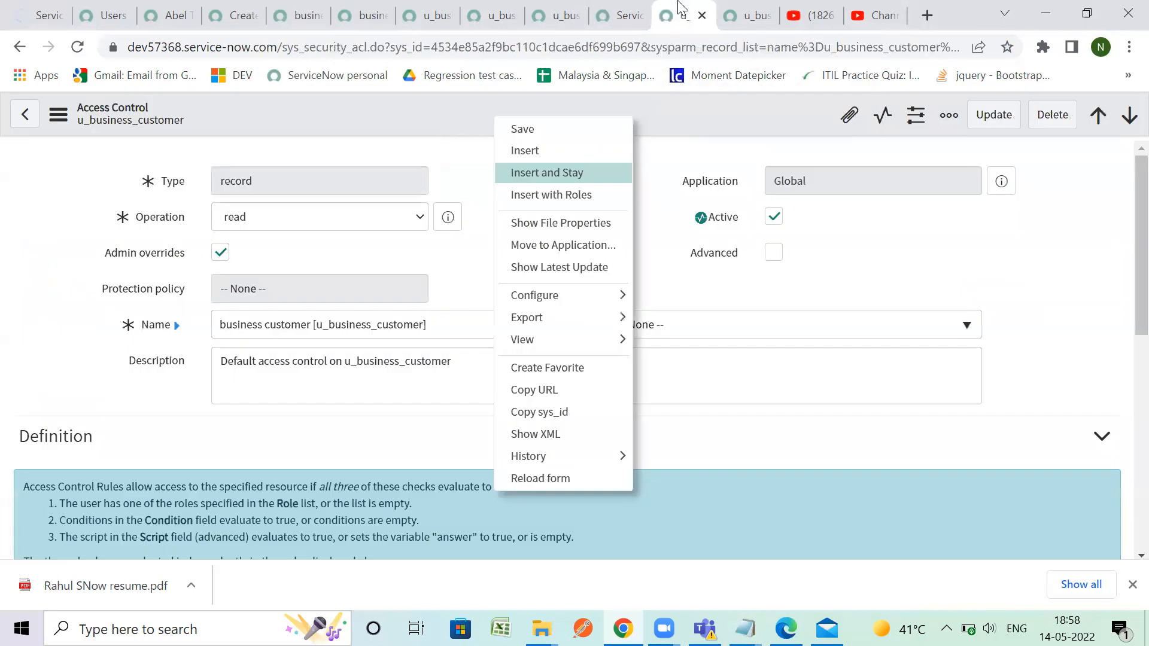
pyautogui.click(540, 175)
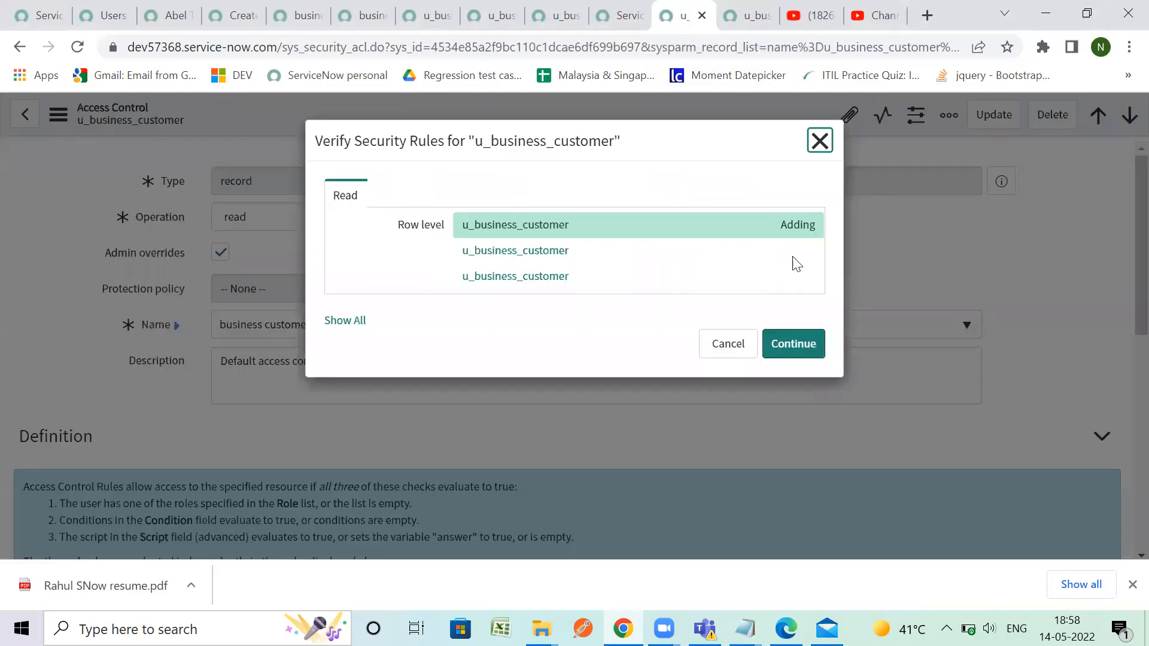
pyautogui.click(787, 345)
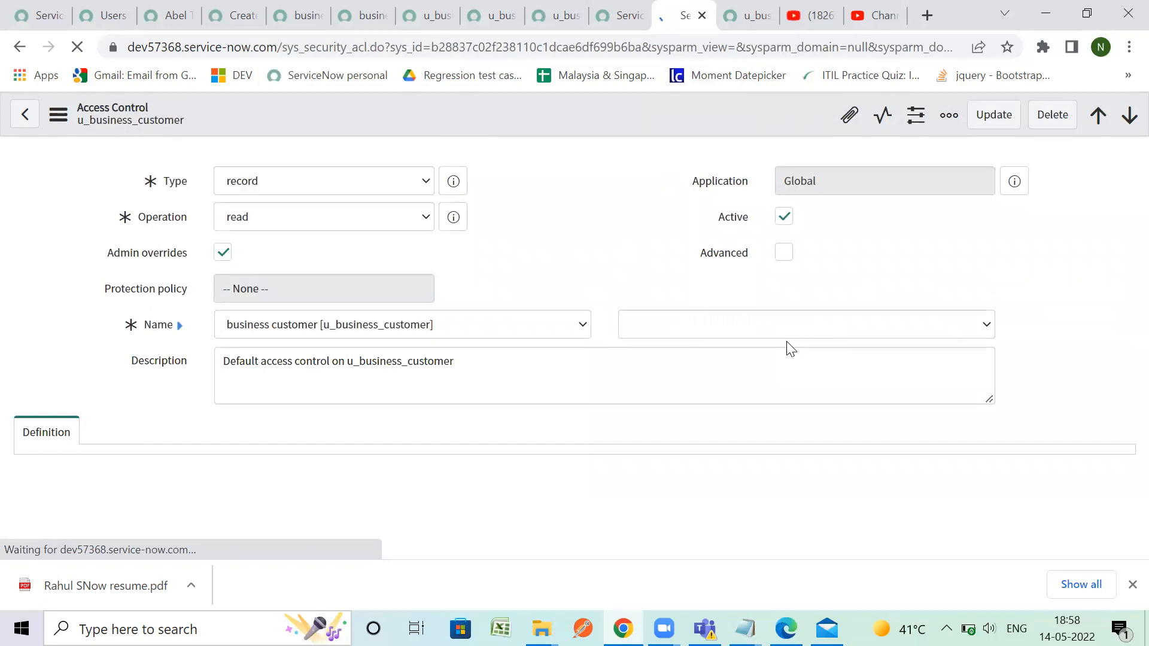
# Add the u_business_customer_user role to the required roles of the duplicated read access control.
pyautogui.scroll(-2, 788, 349)
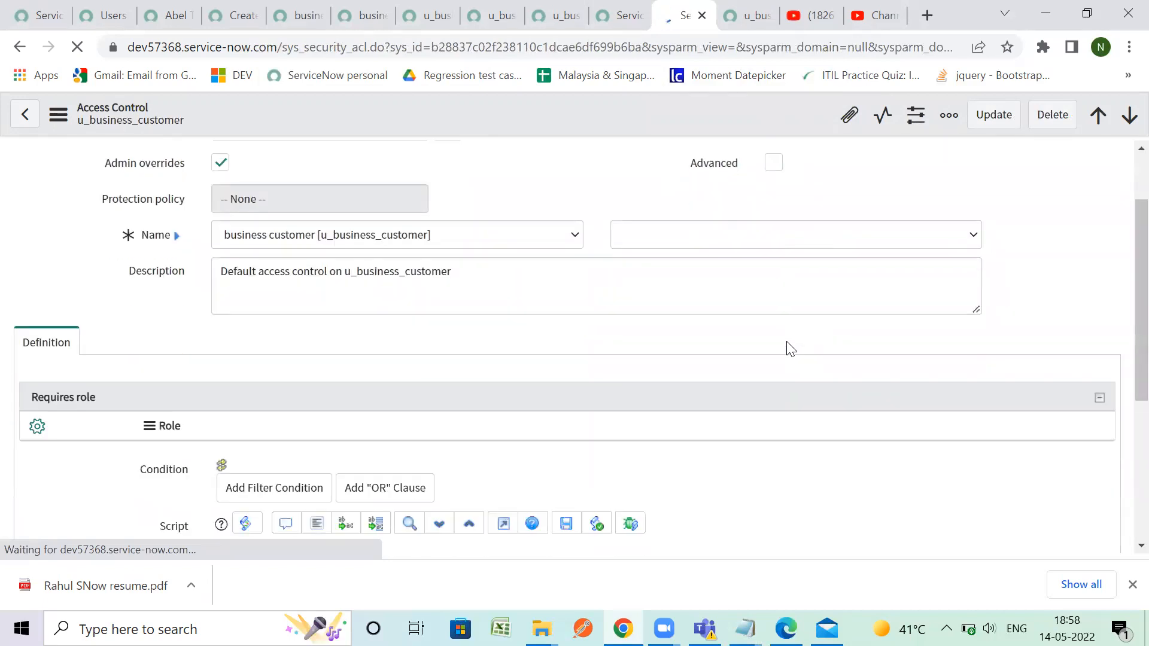
pyautogui.scroll(-3, 787, 349)
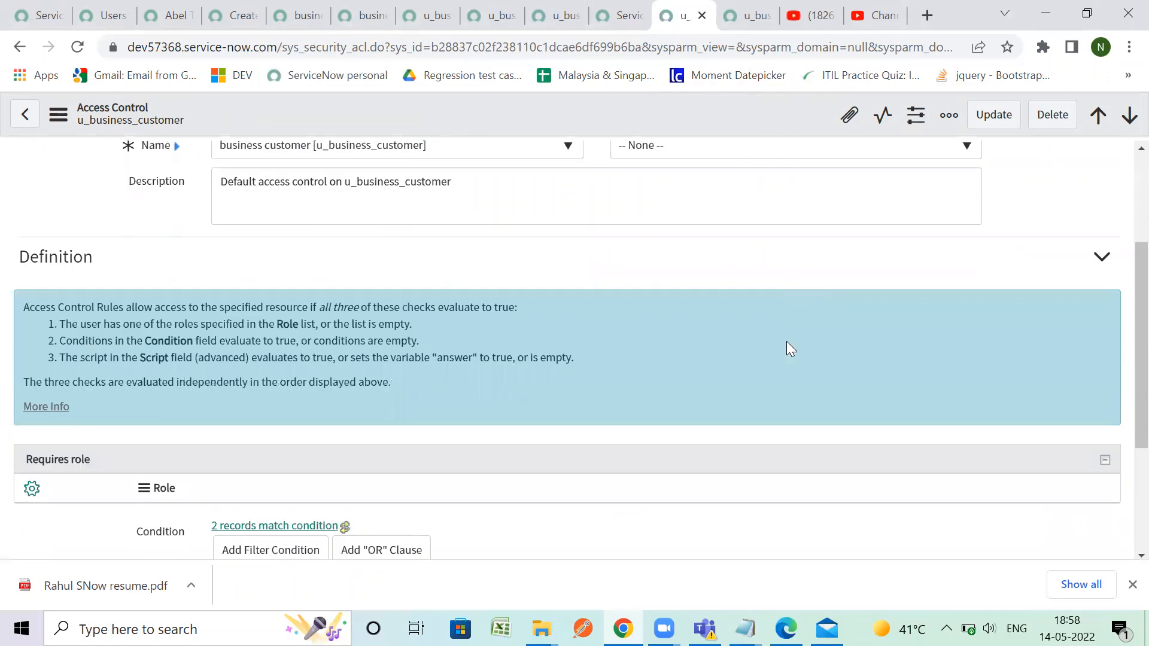
pyautogui.scroll(-3, 787, 342)
pyautogui.scroll(4, 713, 373)
pyautogui.scroll(-2, 712, 373)
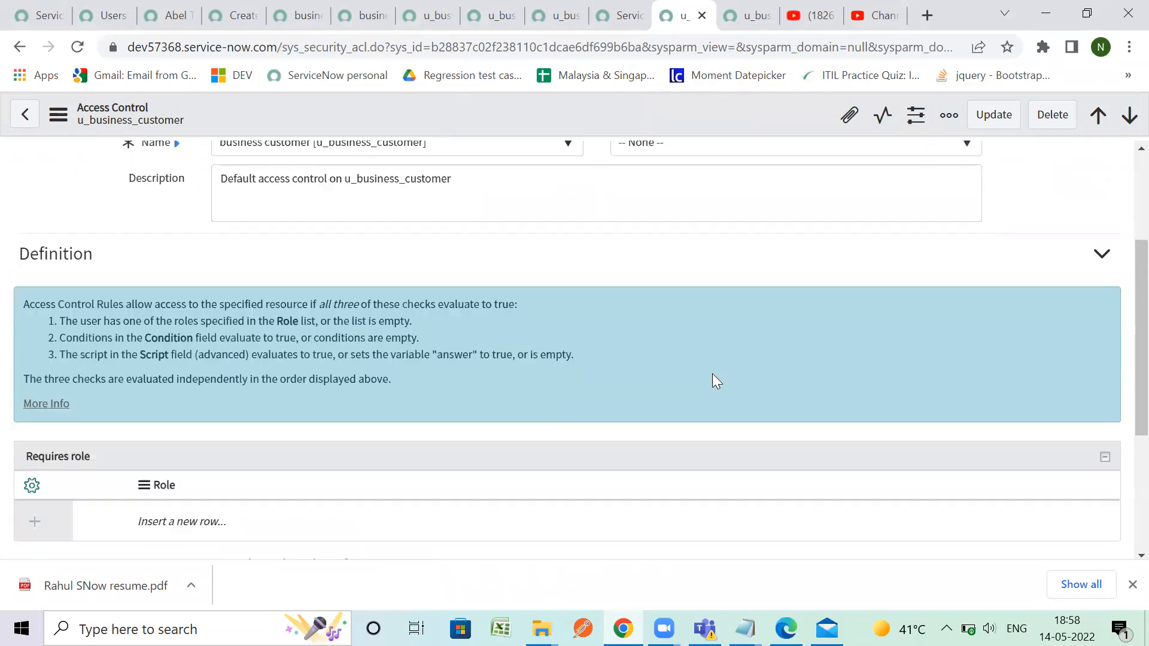
pyautogui.scroll(-2, 712, 374)
pyautogui.click(223, 428)
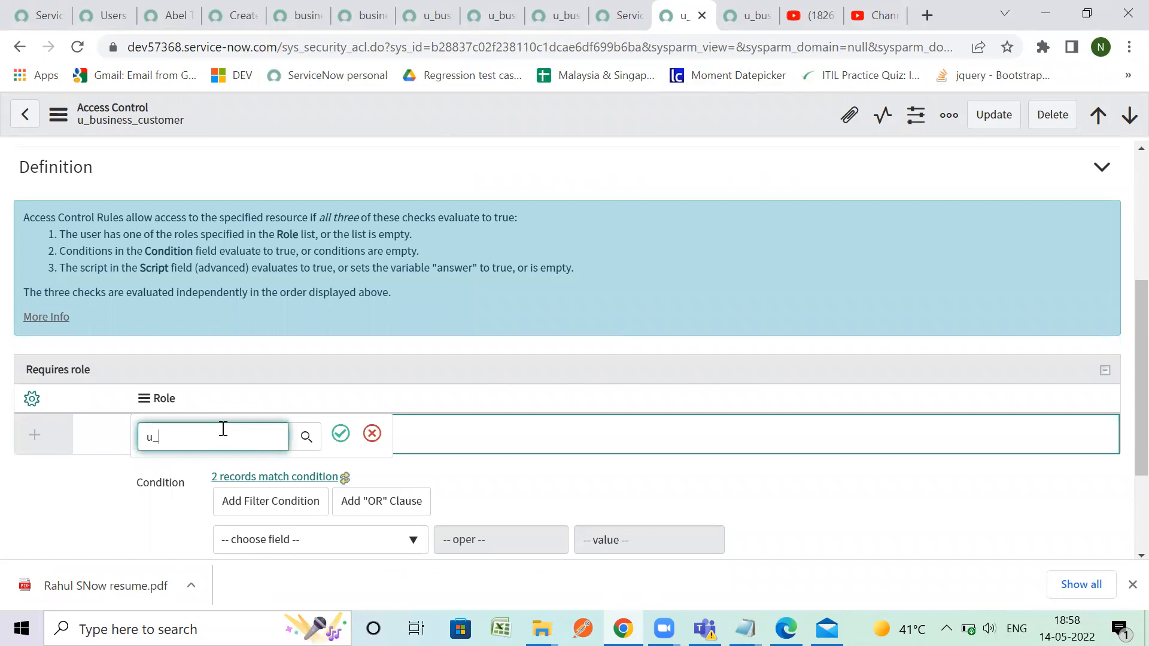
pyautogui.write('u_business_')
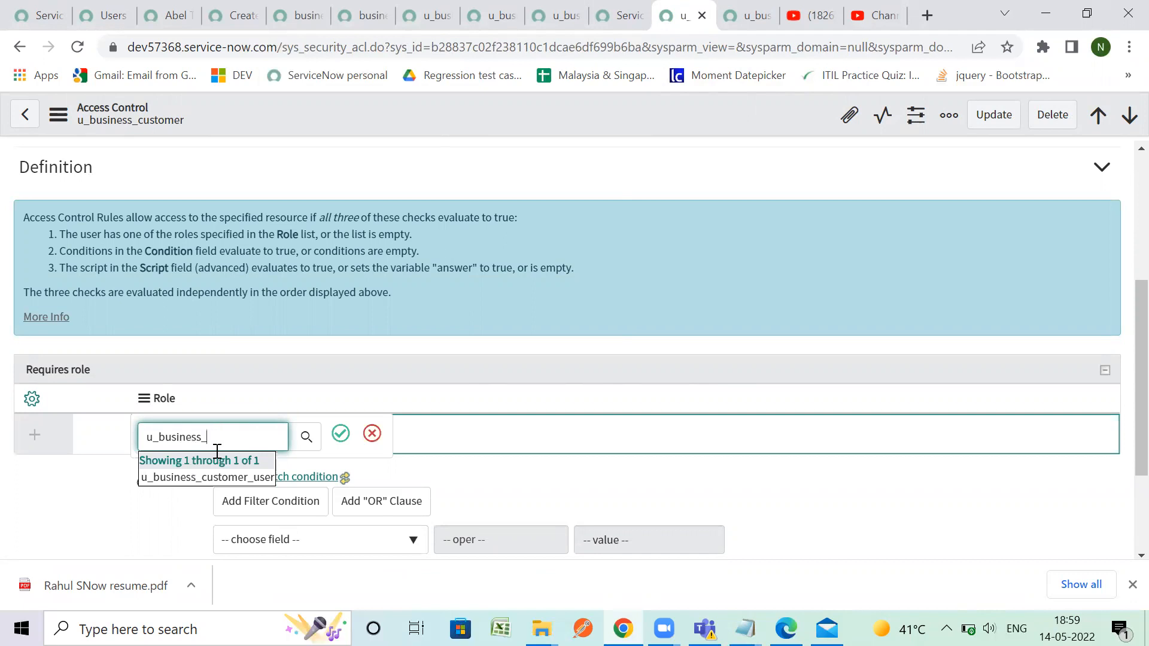
pyautogui.click(215, 476)
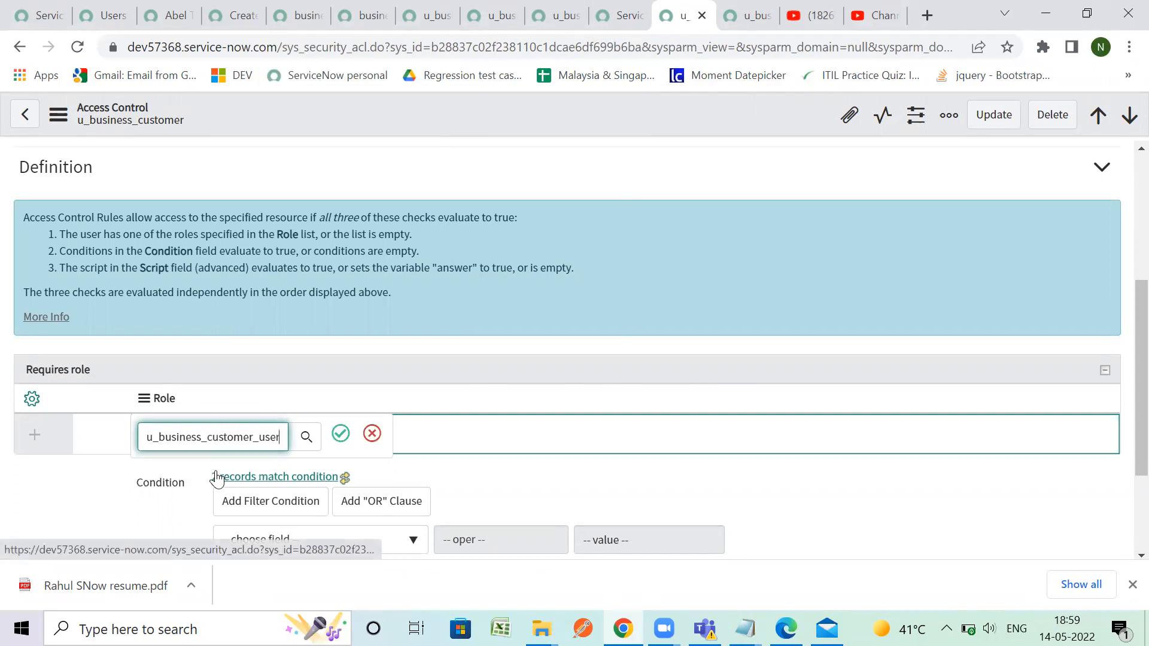
pyautogui.click(353, 439)
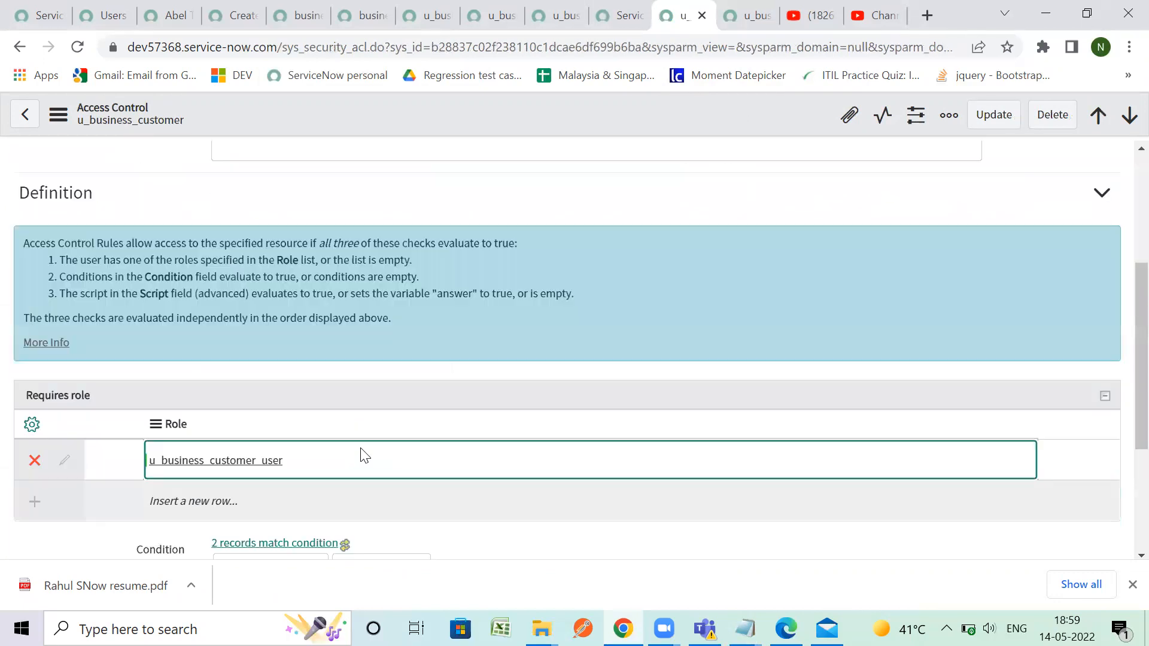
# Set the access control's condition to Department is Audit.
pyautogui.click(341, 479)
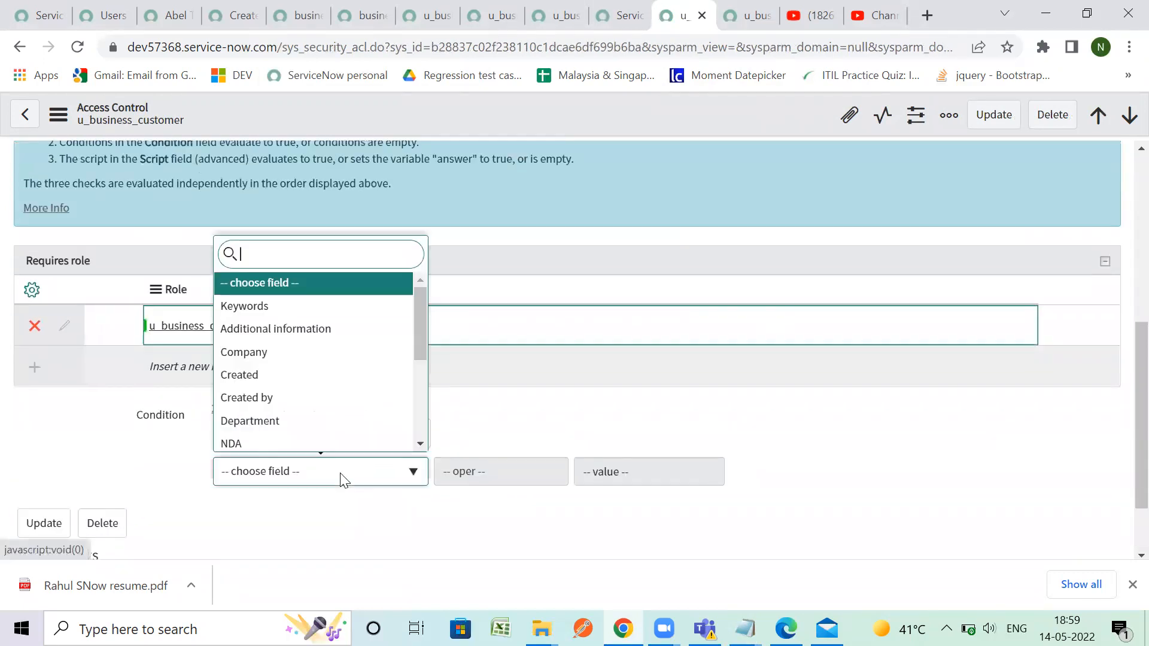
pyautogui.scroll(-5, 345, 428)
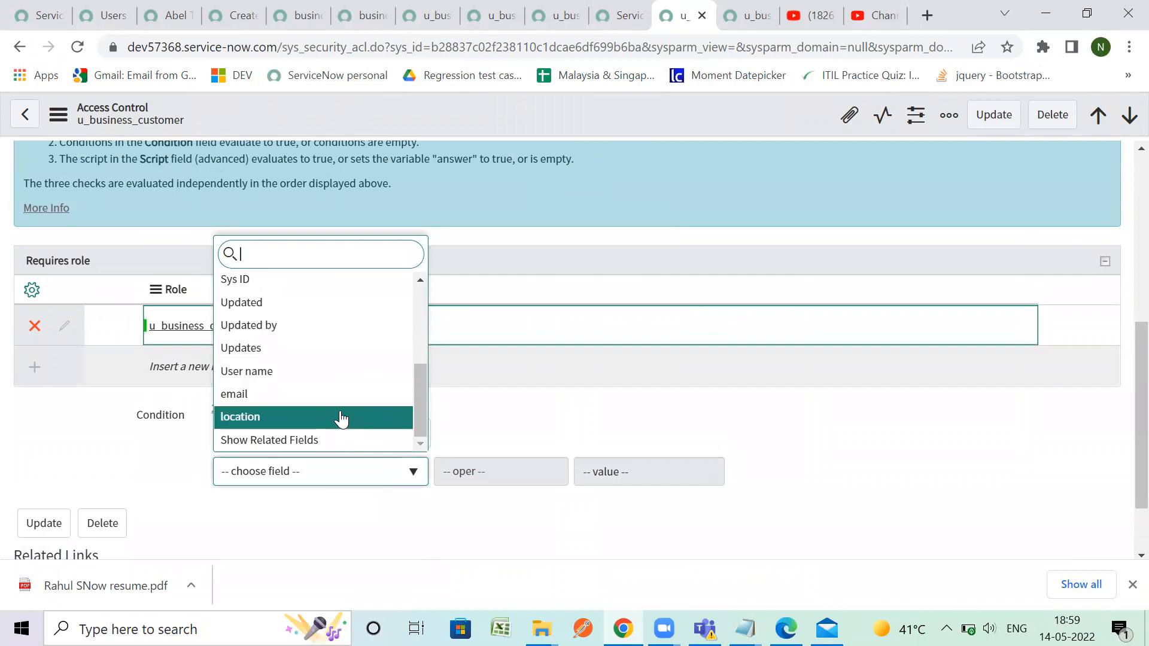
pyautogui.write('de')
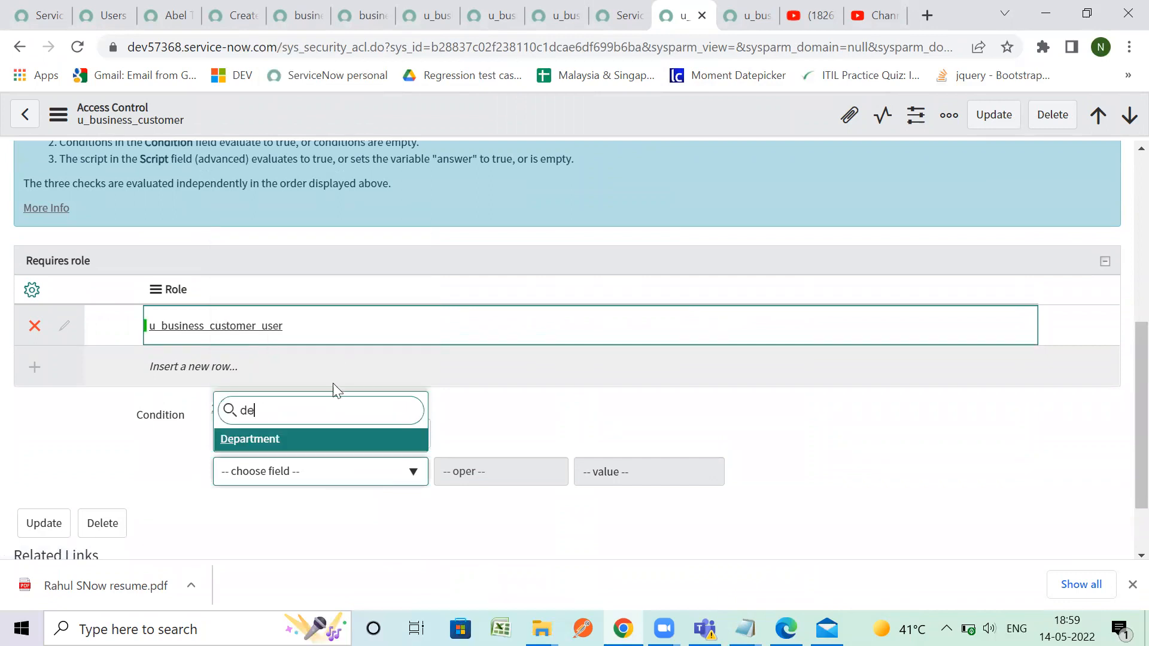
pyautogui.press('Return')
pyautogui.click(649, 478)
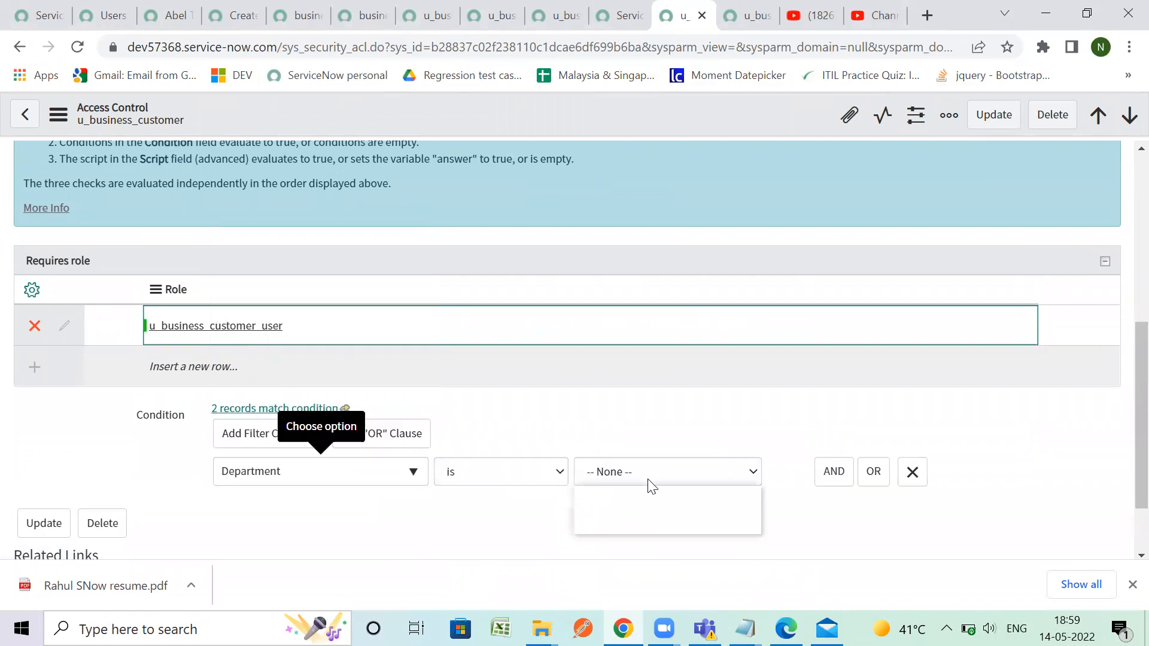
pyautogui.click(637, 506)
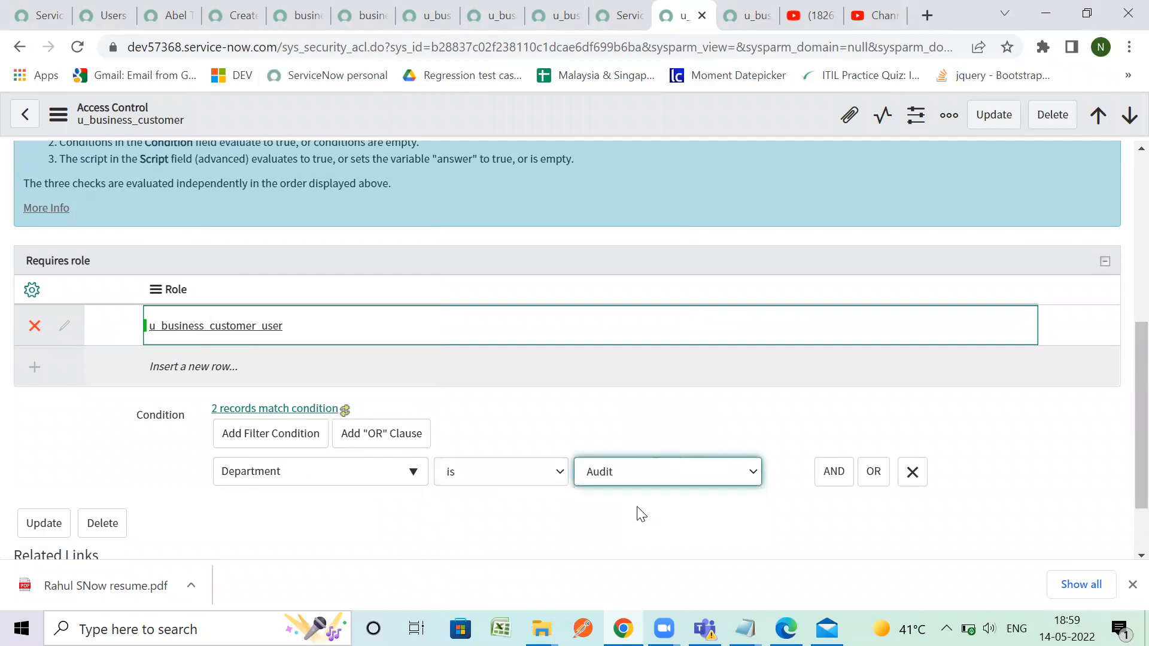
pyautogui.click(640, 512)
pyautogui.scroll(-2, 639, 513)
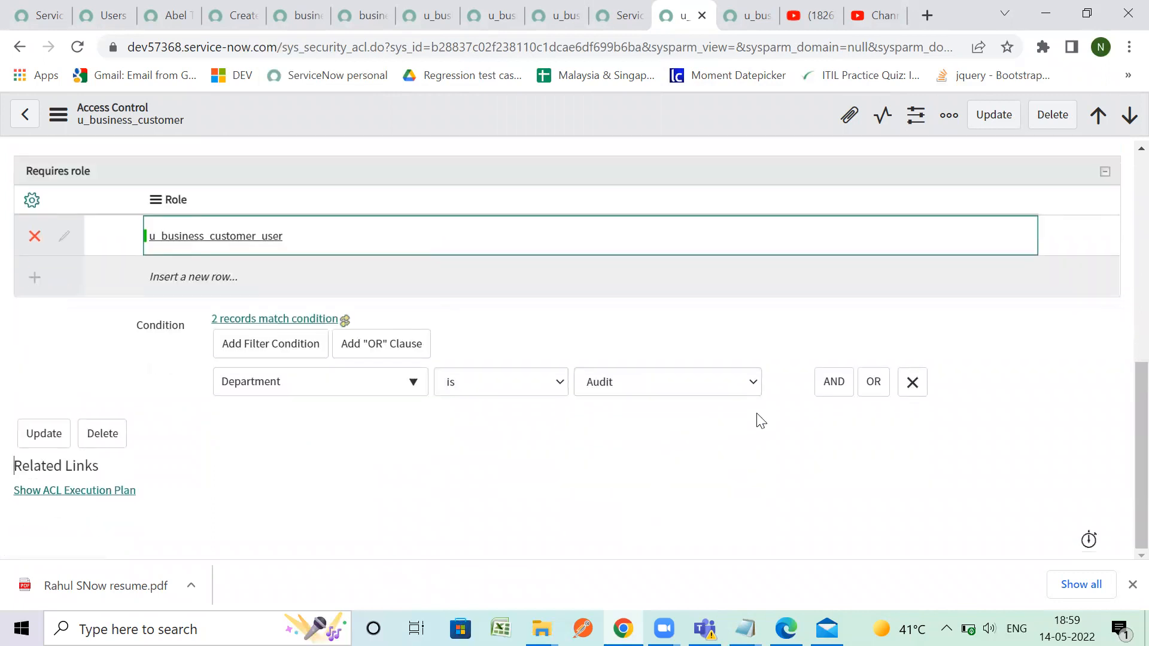
# Look over the completed read access control, save it and recheck its role and condition.
pyautogui.scroll(10, 555, 441)
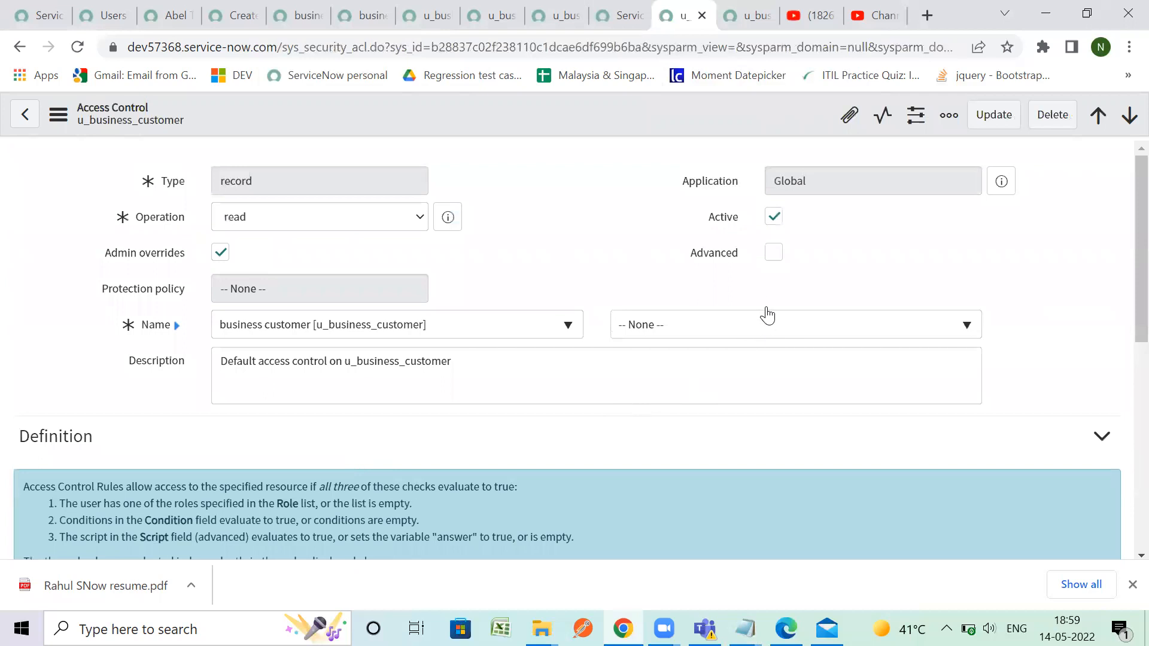
pyautogui.scroll(-5, 744, 346)
pyautogui.scroll(5, 620, 249)
pyautogui.rightClick(561, 122)
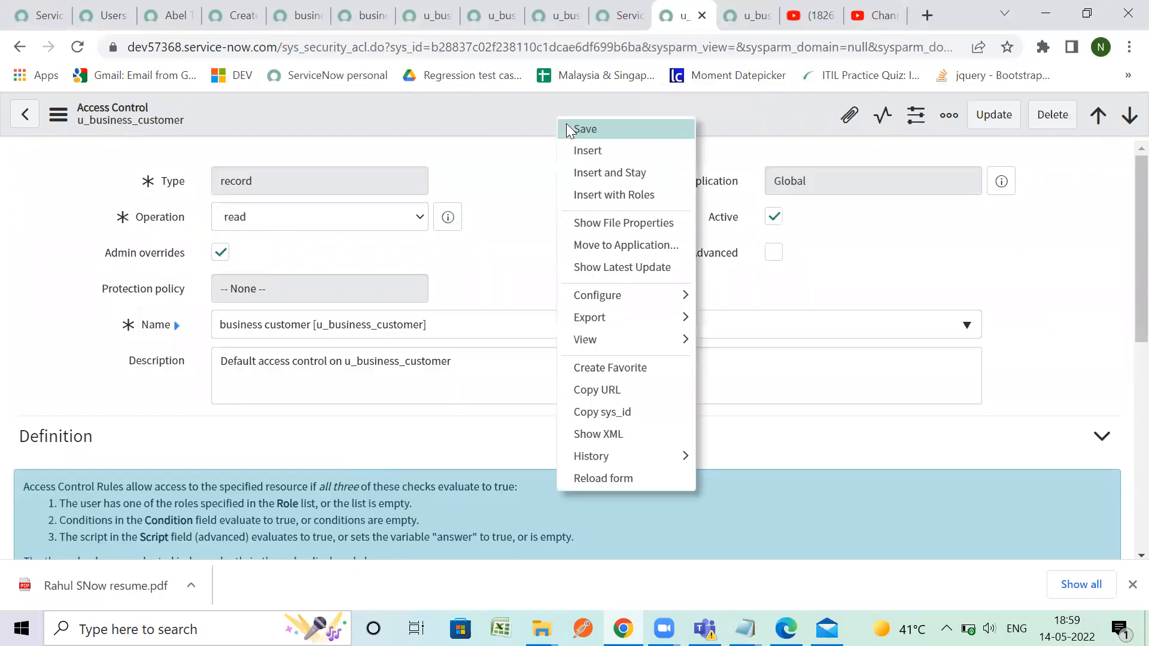
pyautogui.click(567, 128)
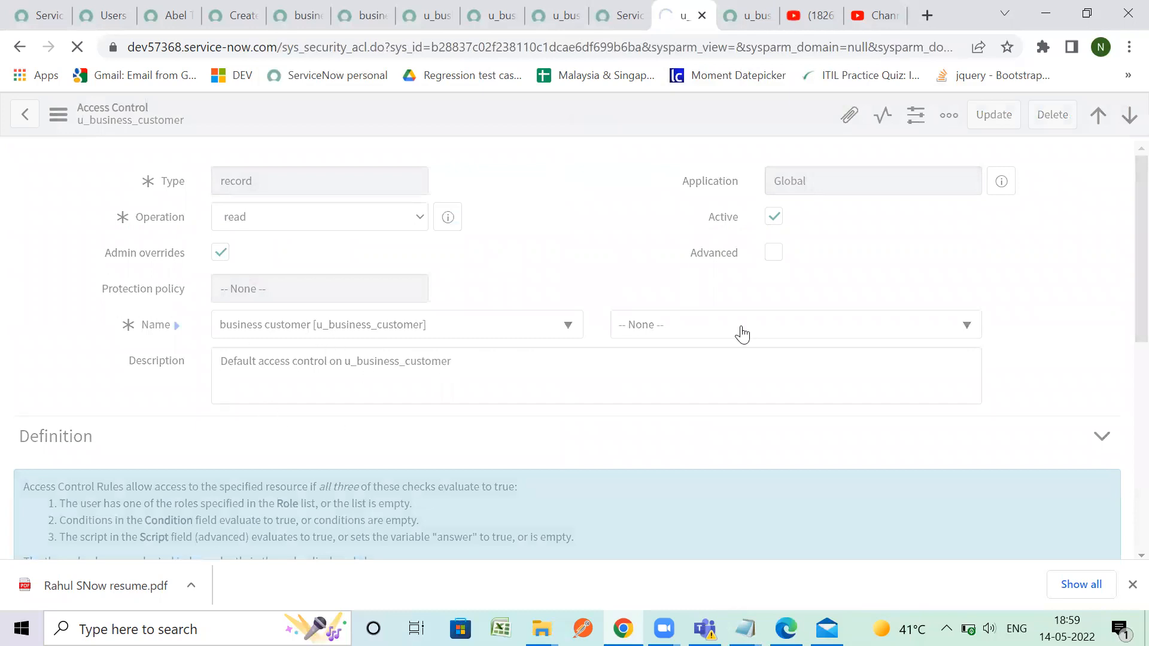
pyautogui.scroll(-5, 528, 424)
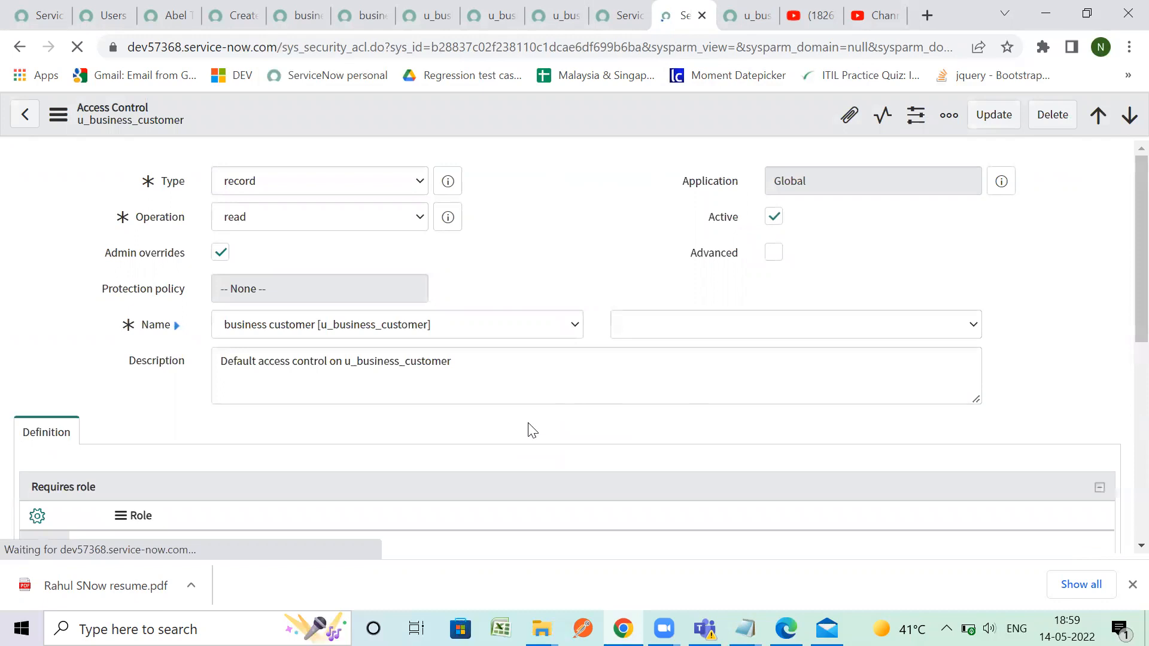
pyautogui.scroll(4, 541, 442)
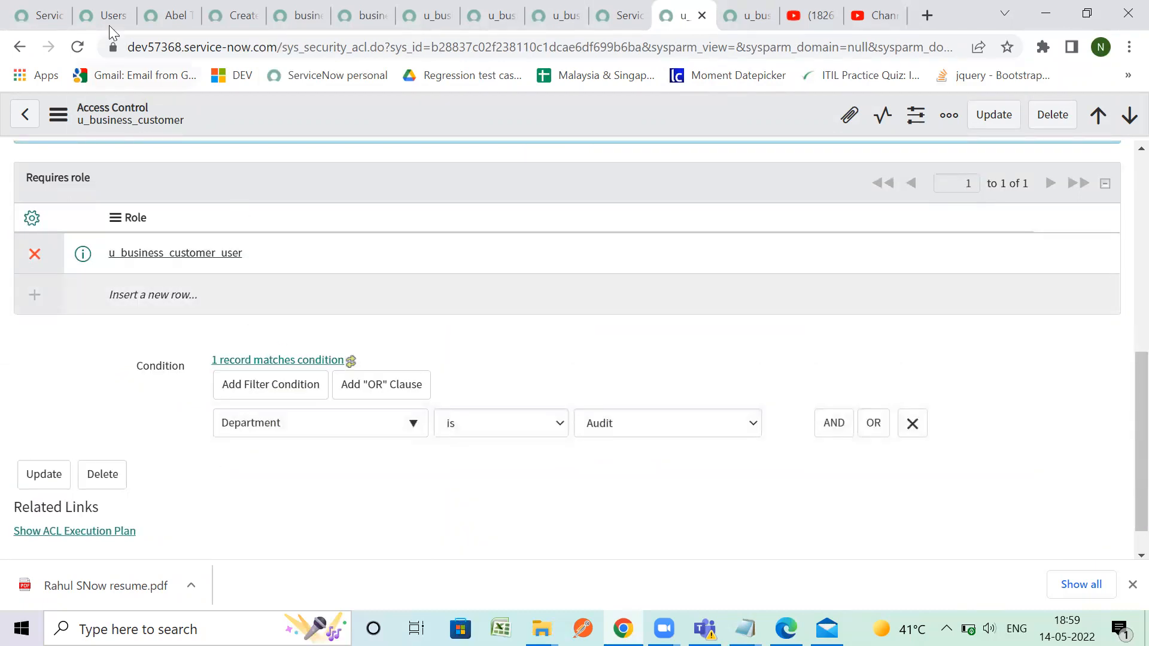
# Open the second user in the Users list in a new browser tab and examine that user's group memberships.
pyautogui.click(48, 7)
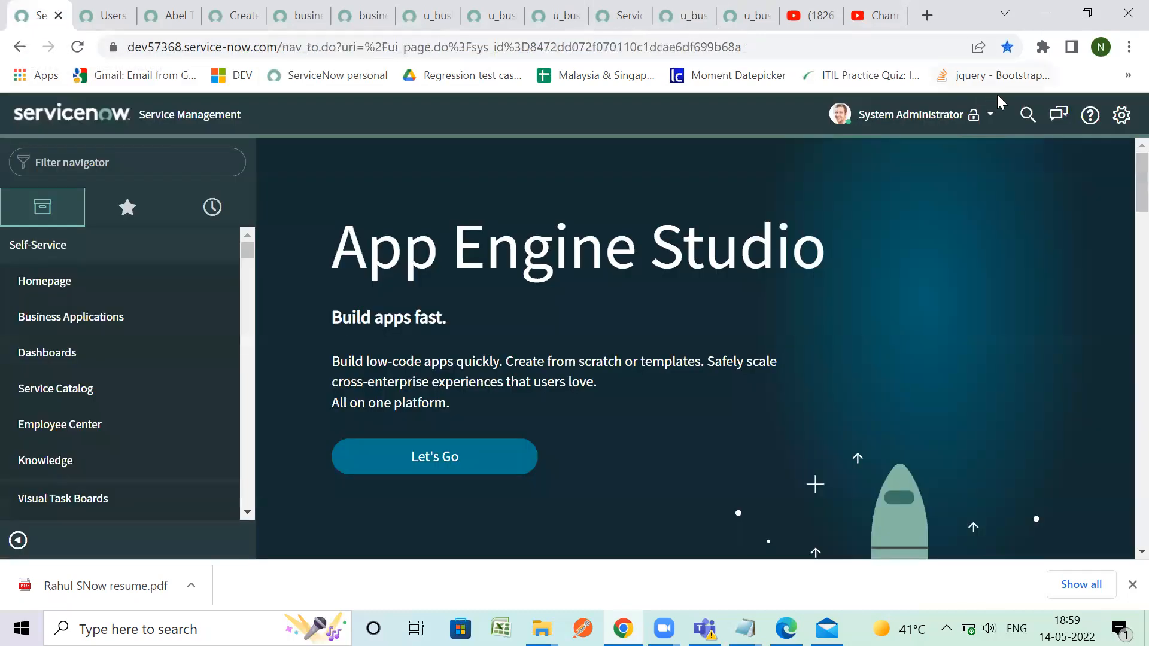
pyautogui.click(960, 119)
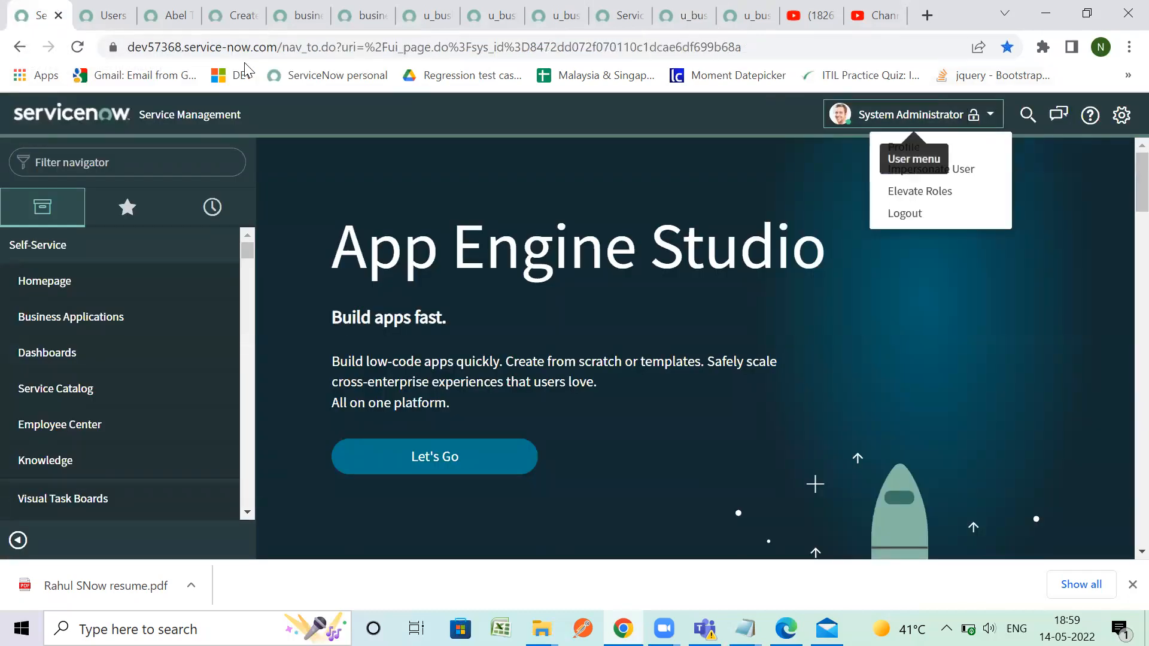
pyautogui.click(178, 15)
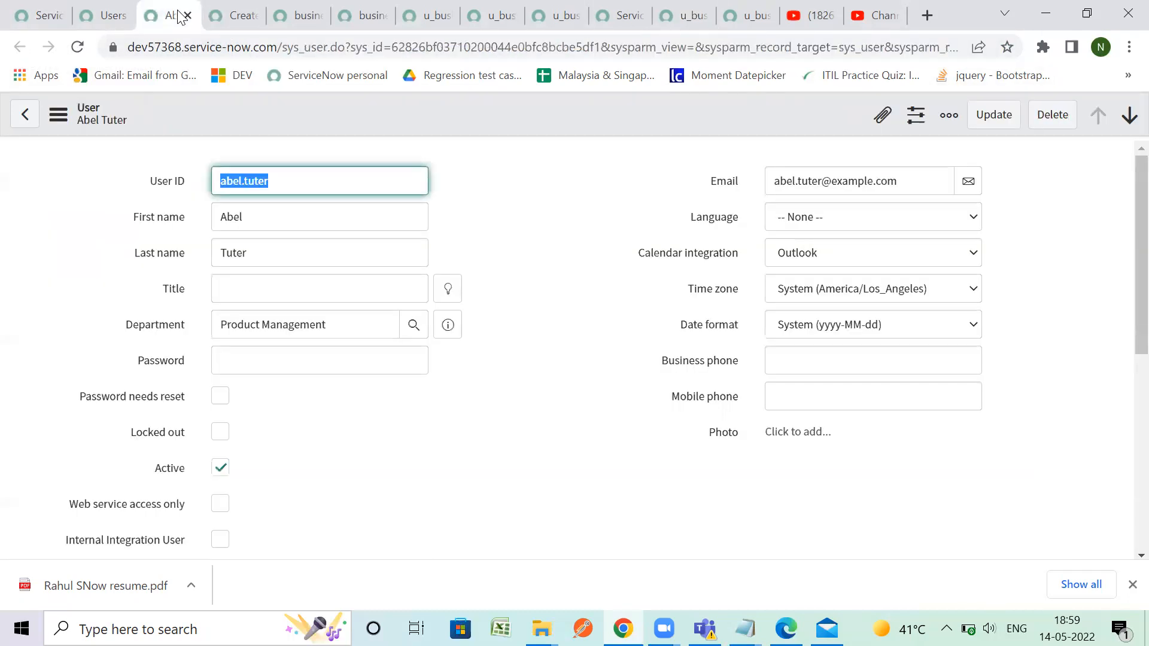
pyautogui.click(116, 12)
pyautogui.rightClick(72, 294)
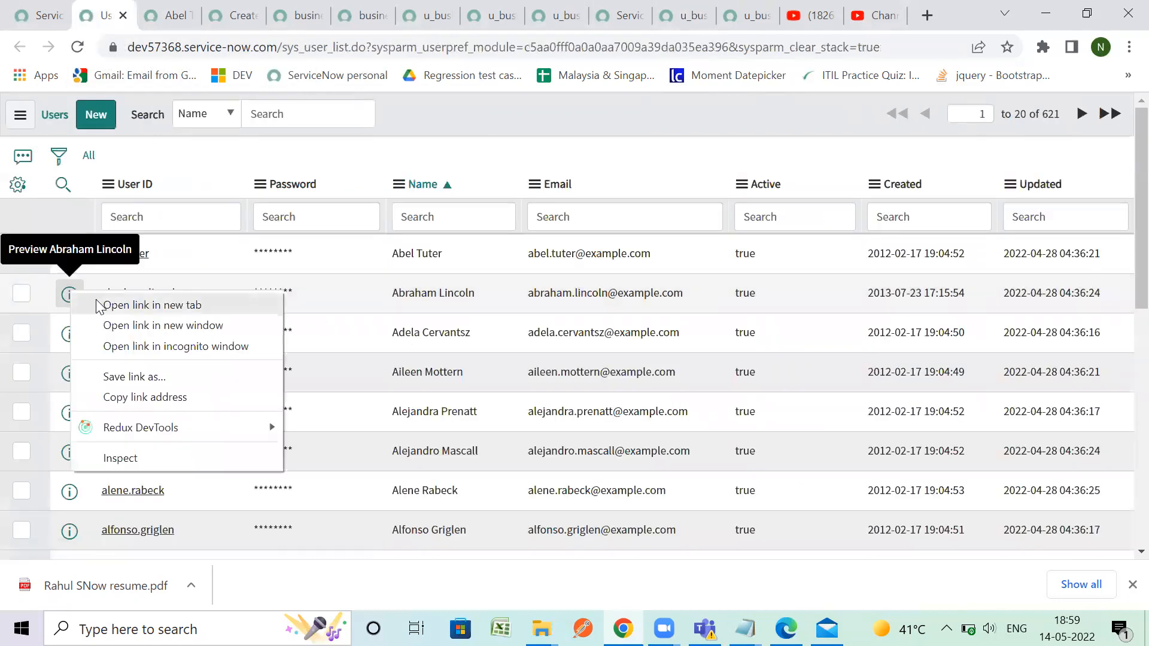
pyautogui.click(138, 303)
pyautogui.click(165, 12)
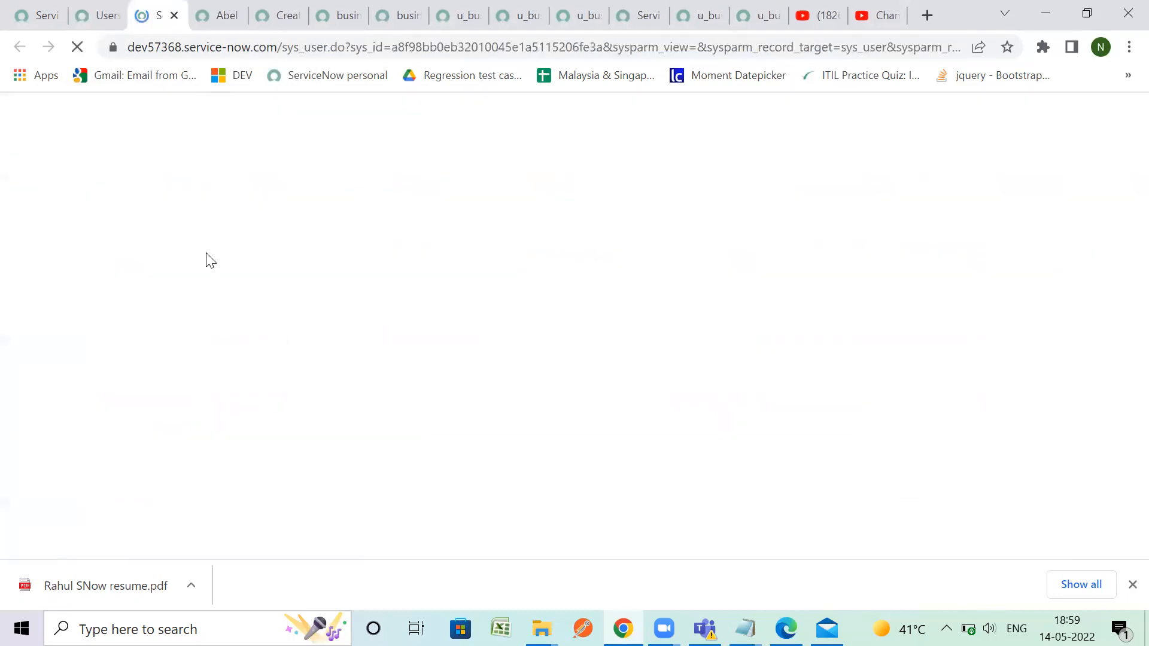
pyautogui.scroll(-10, 207, 261)
pyautogui.scroll(10, 206, 263)
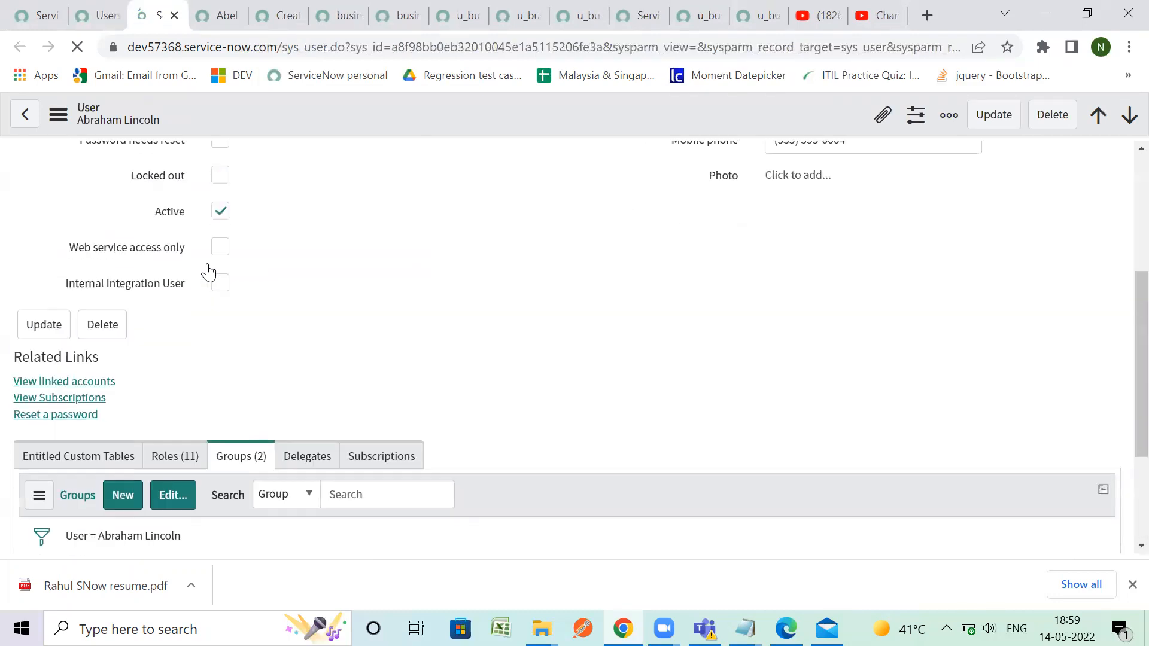
pyautogui.scroll(-8, 220, 314)
pyautogui.scroll(2, 224, 323)
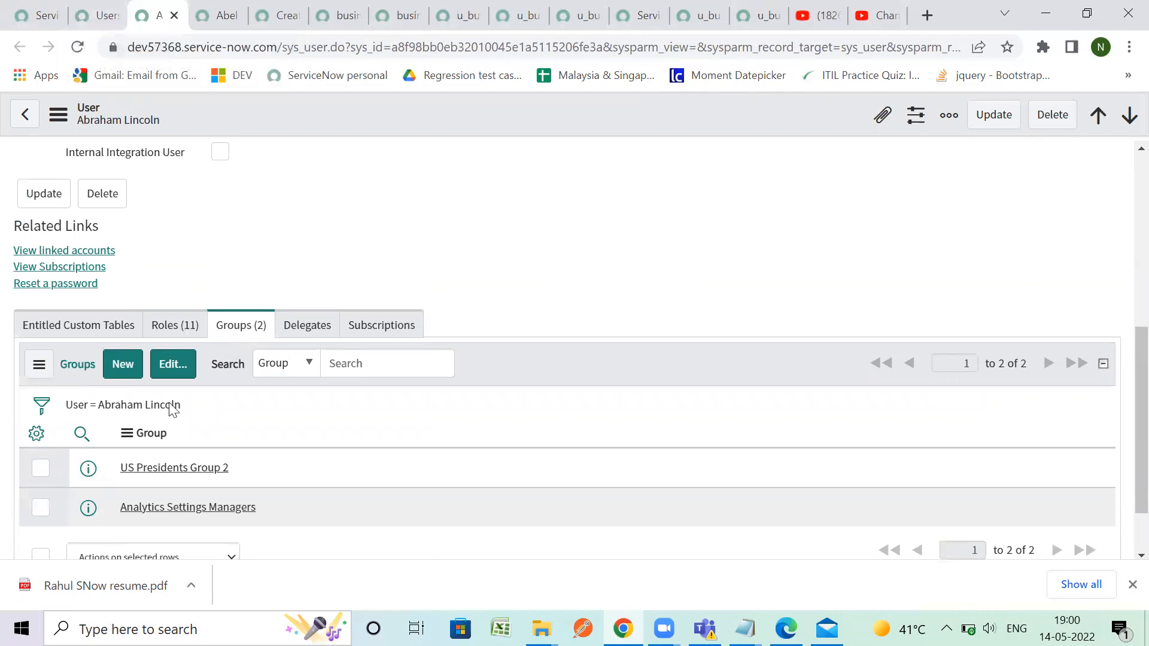
pyautogui.scroll(-2, 140, 477)
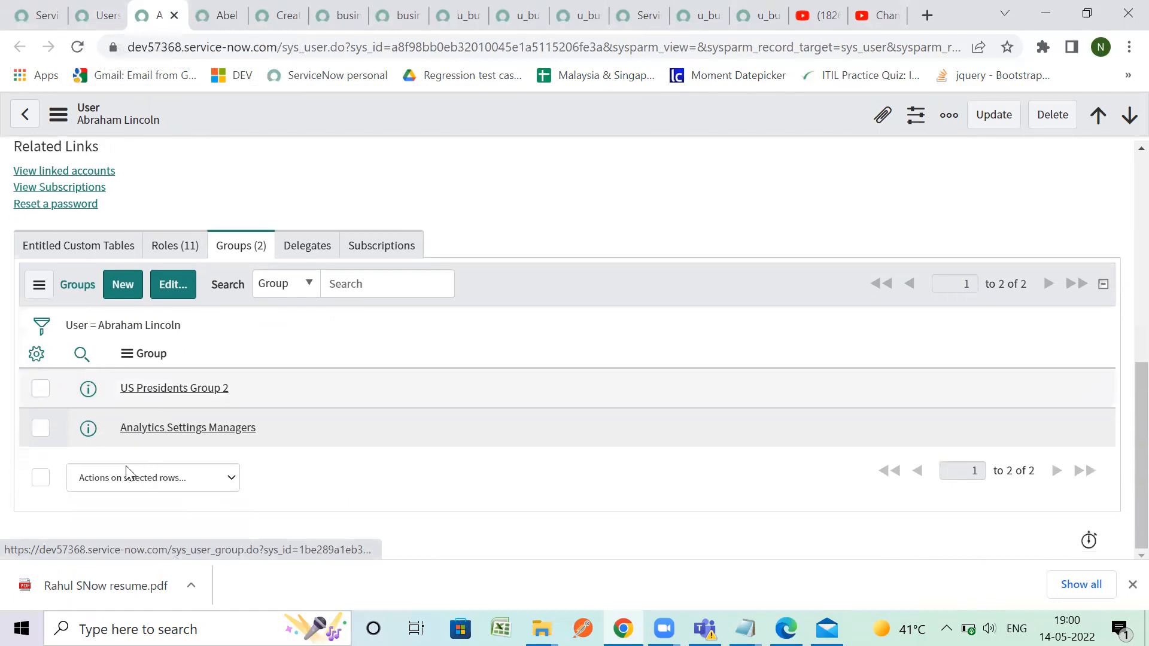
# Impersonate the second user from the Users list, starting from the System Administrator's main page.
pyautogui.click(83, 8)
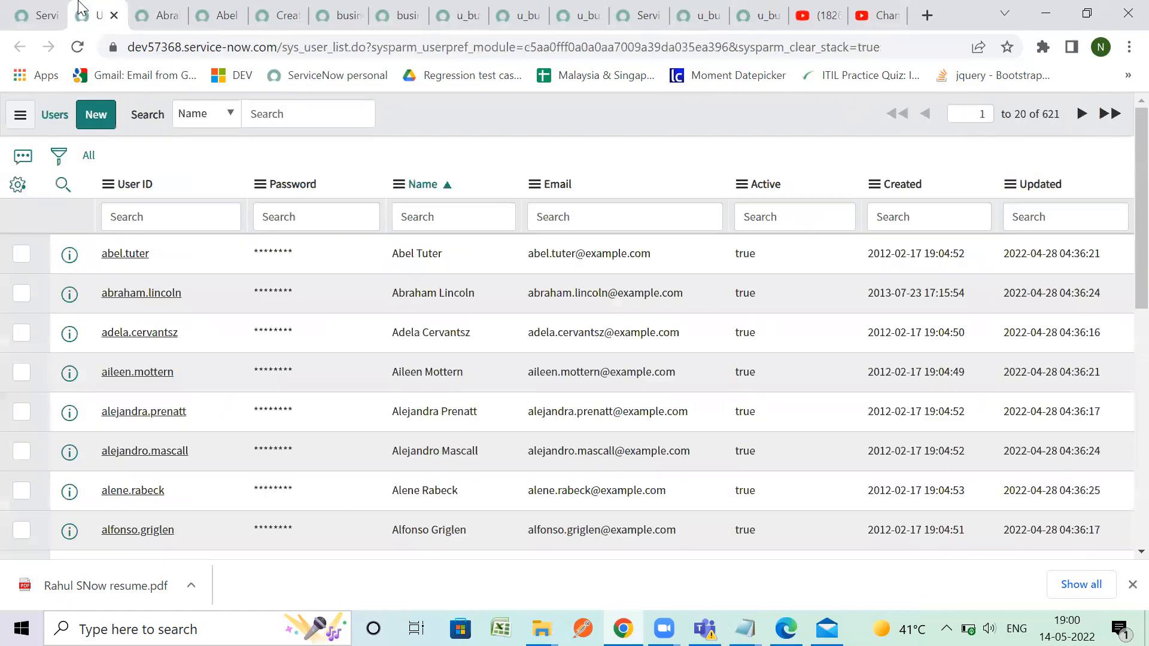
pyautogui.click(51, 9)
pyautogui.click(951, 168)
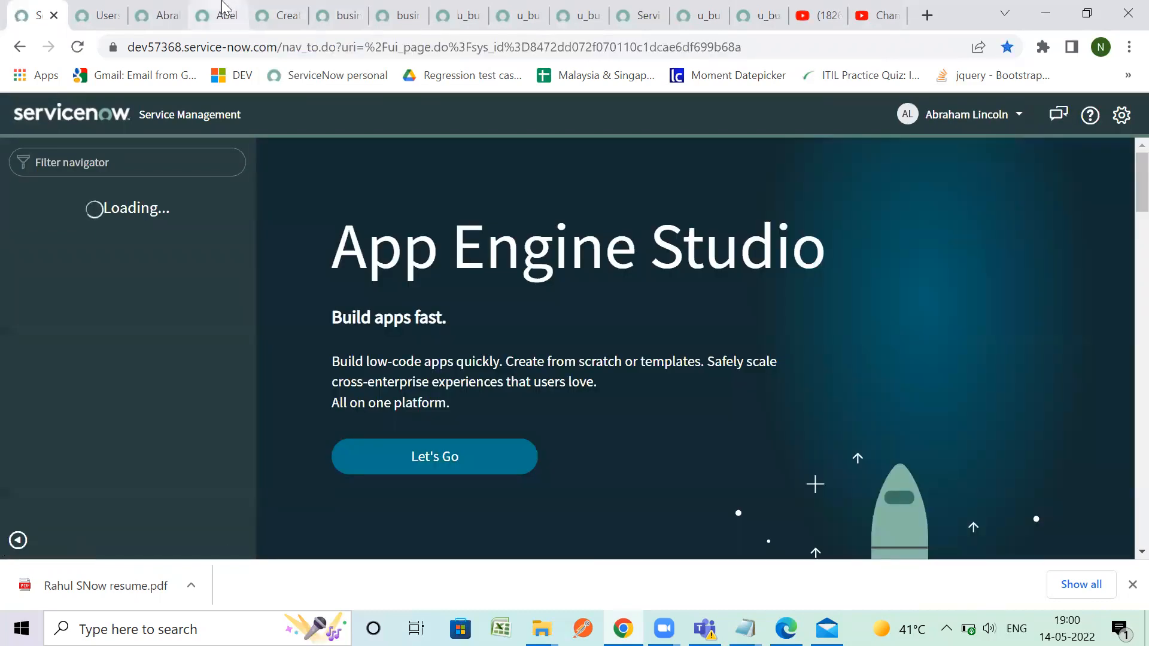
# Reload the business customers list as the impersonated user and check which records and departments are readable.
pyautogui.click(222, 9)
pyautogui.click(278, 12)
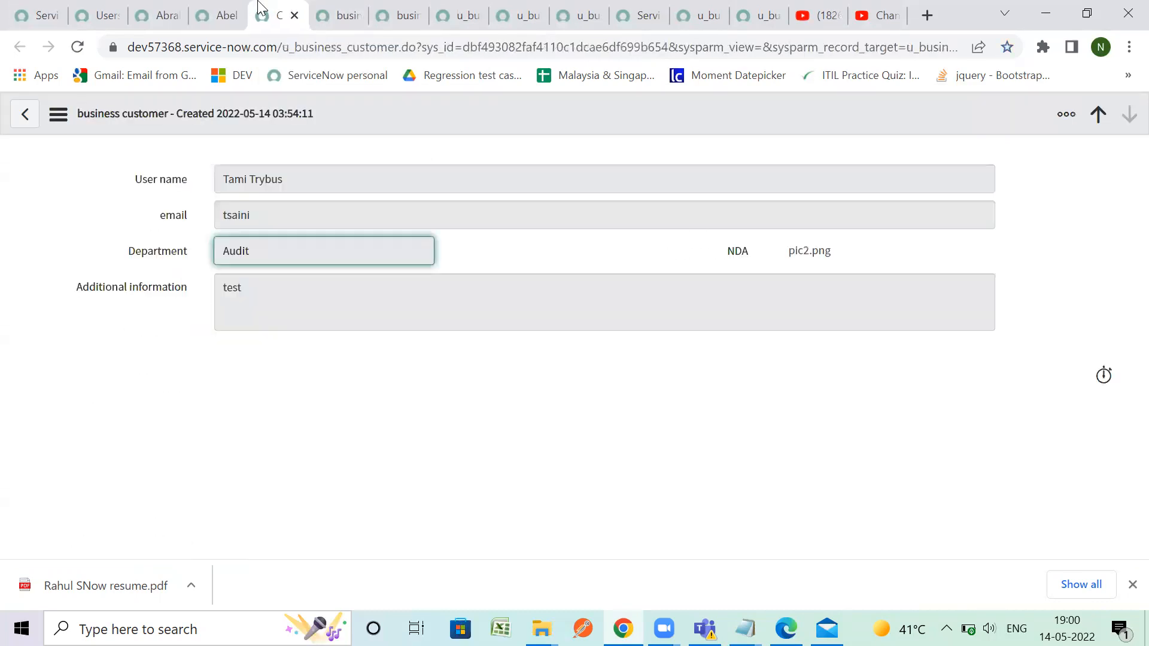
pyautogui.click(339, 8)
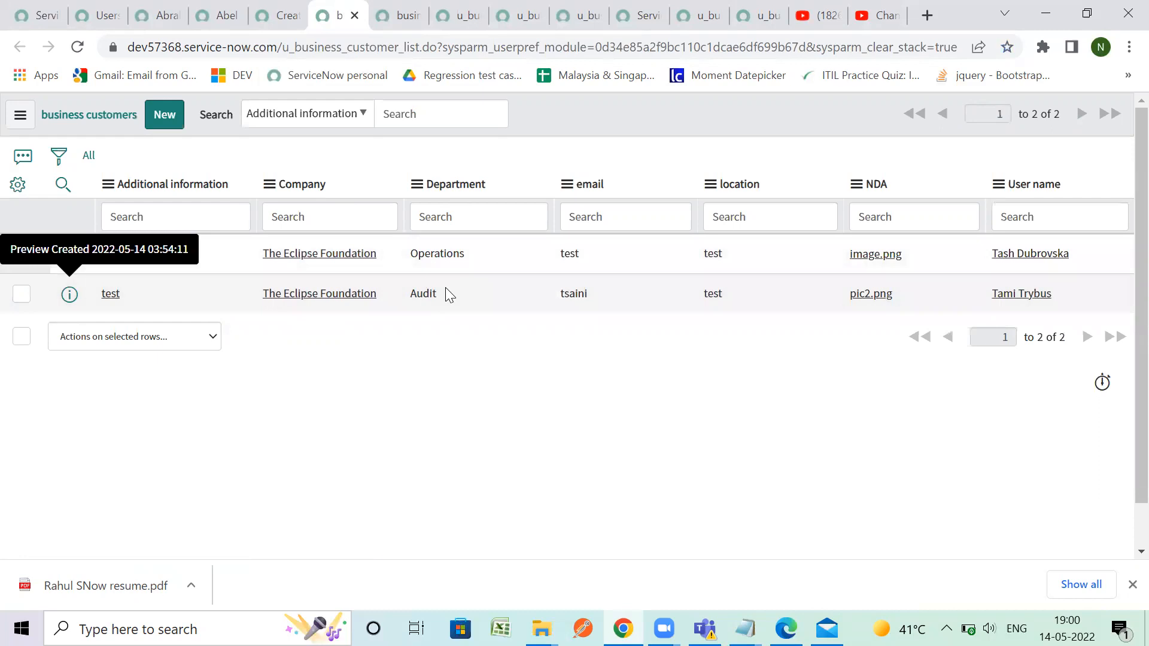
pyautogui.click(78, 48)
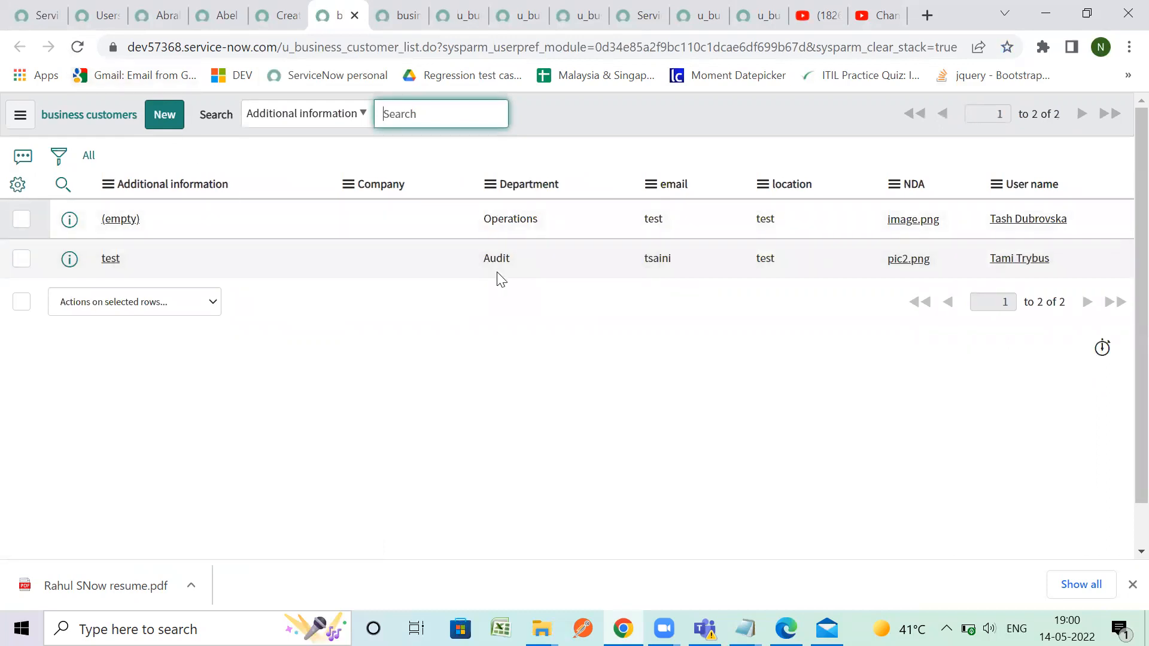
# Revisit the main page, user record and business customer record, and reload the business customers list for the impersonated user.
pyautogui.click(42, 15)
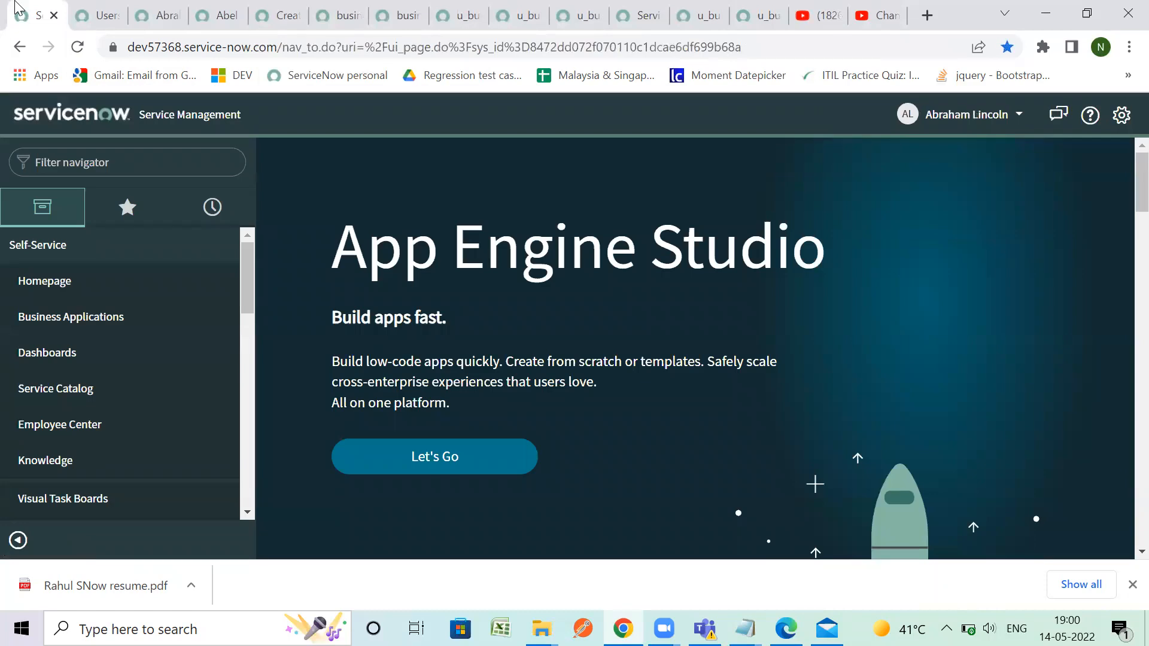
pyautogui.click(211, 12)
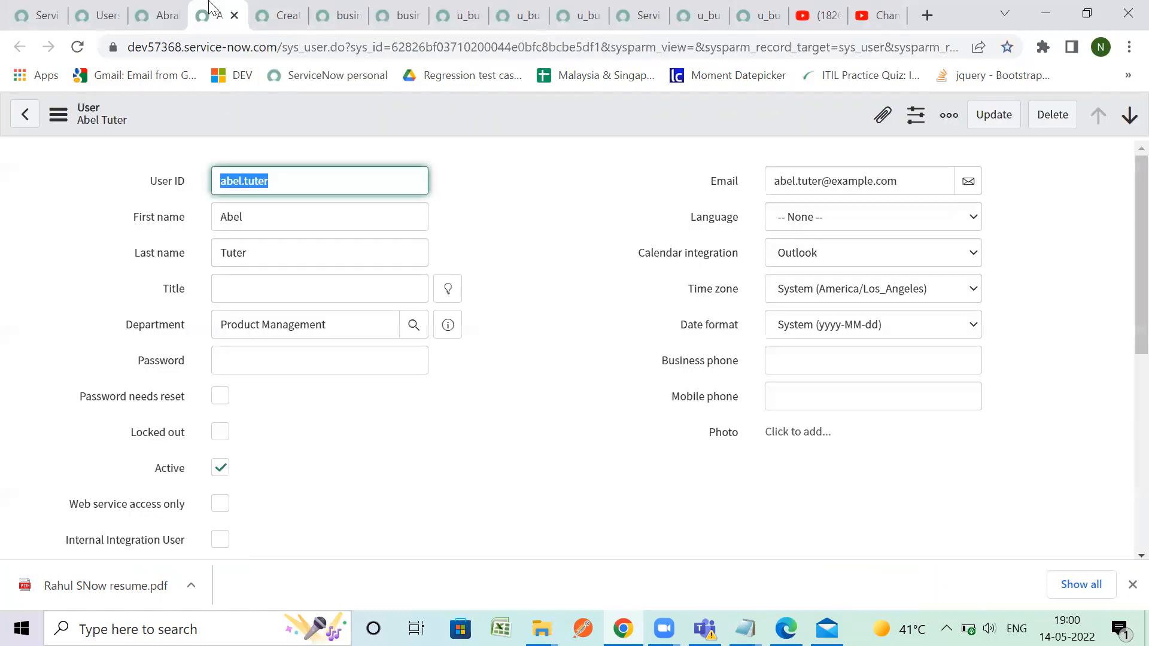
pyautogui.click(267, 12)
pyautogui.click(182, 9)
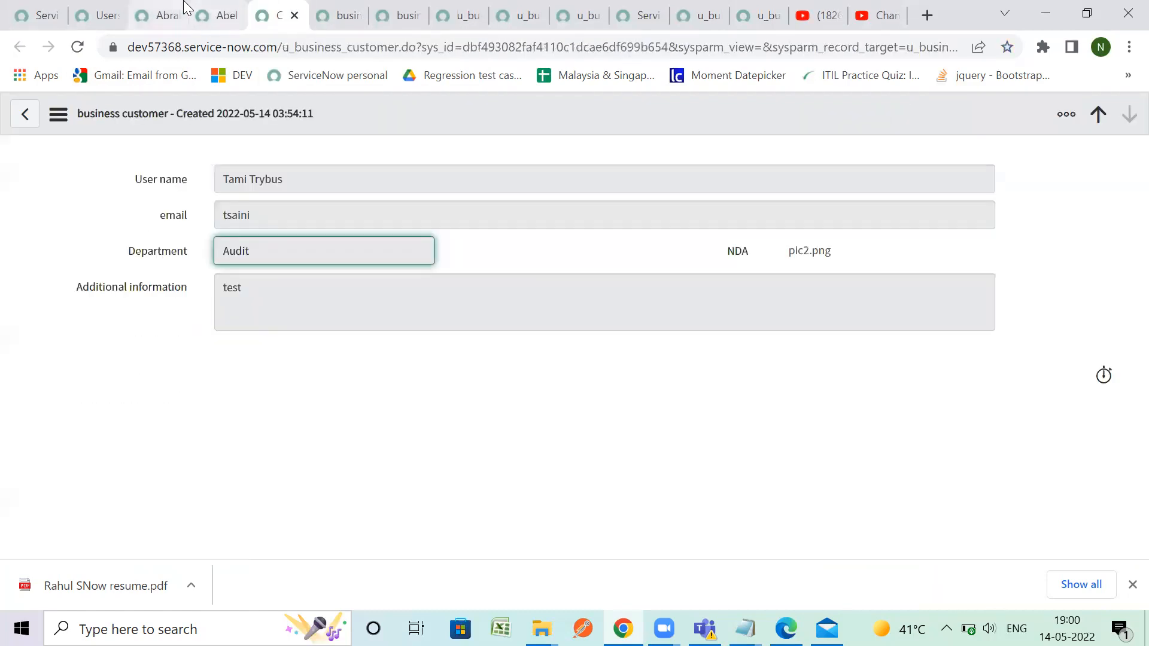
pyautogui.click(209, 12)
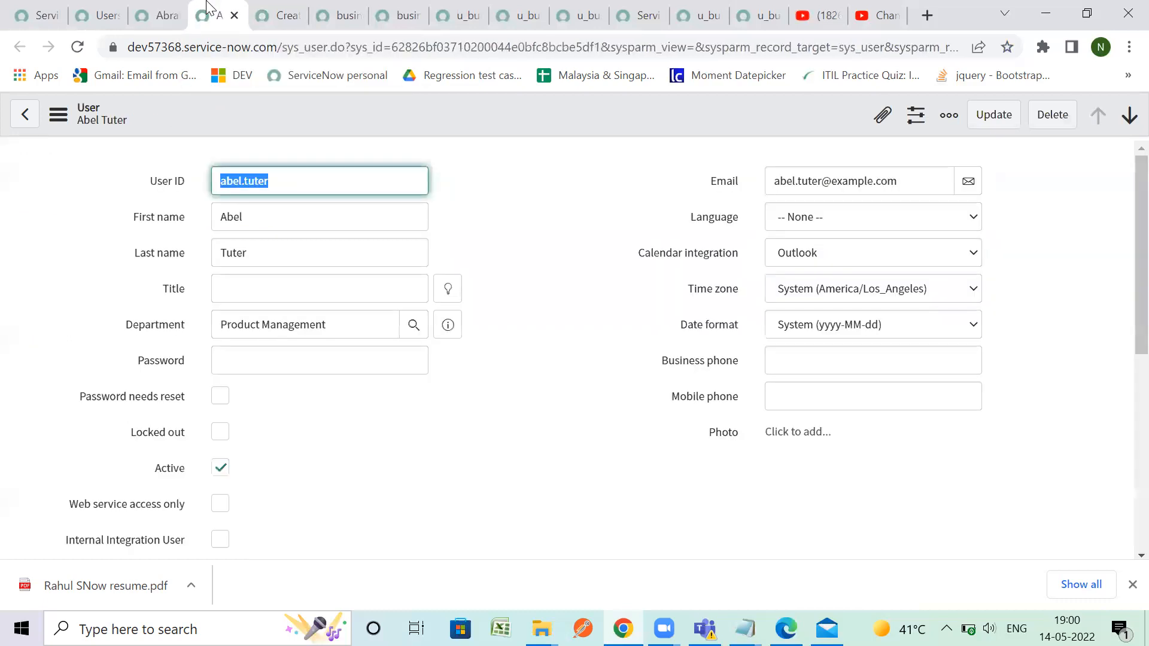
pyautogui.click(280, 12)
pyautogui.click(327, 9)
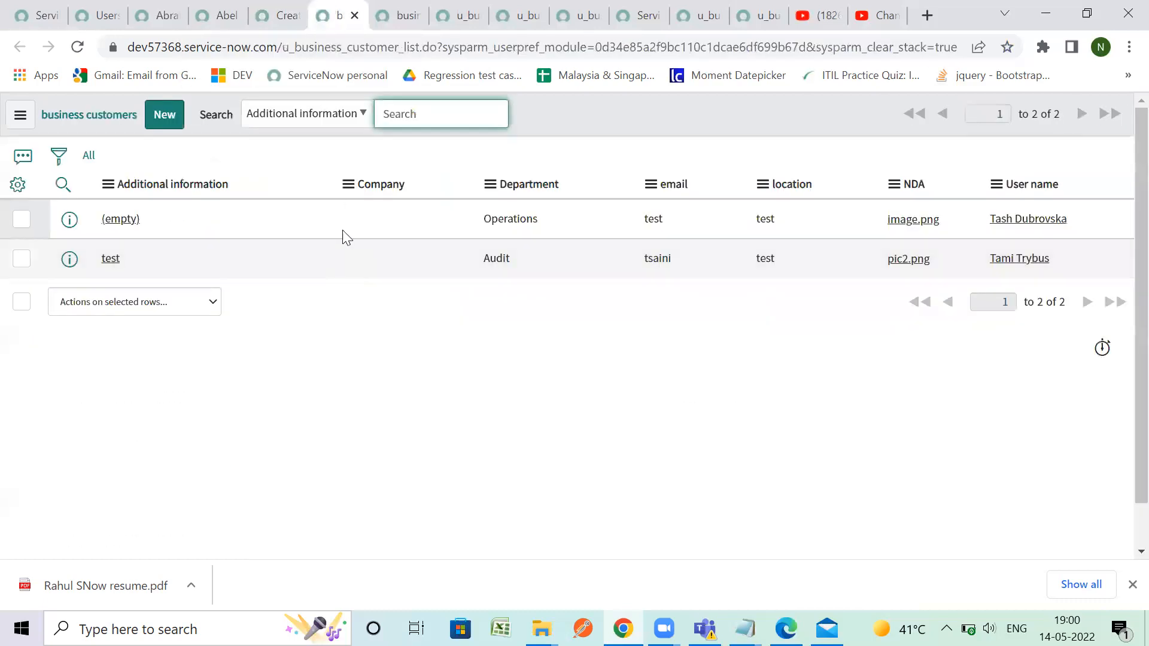
pyautogui.click(77, 47)
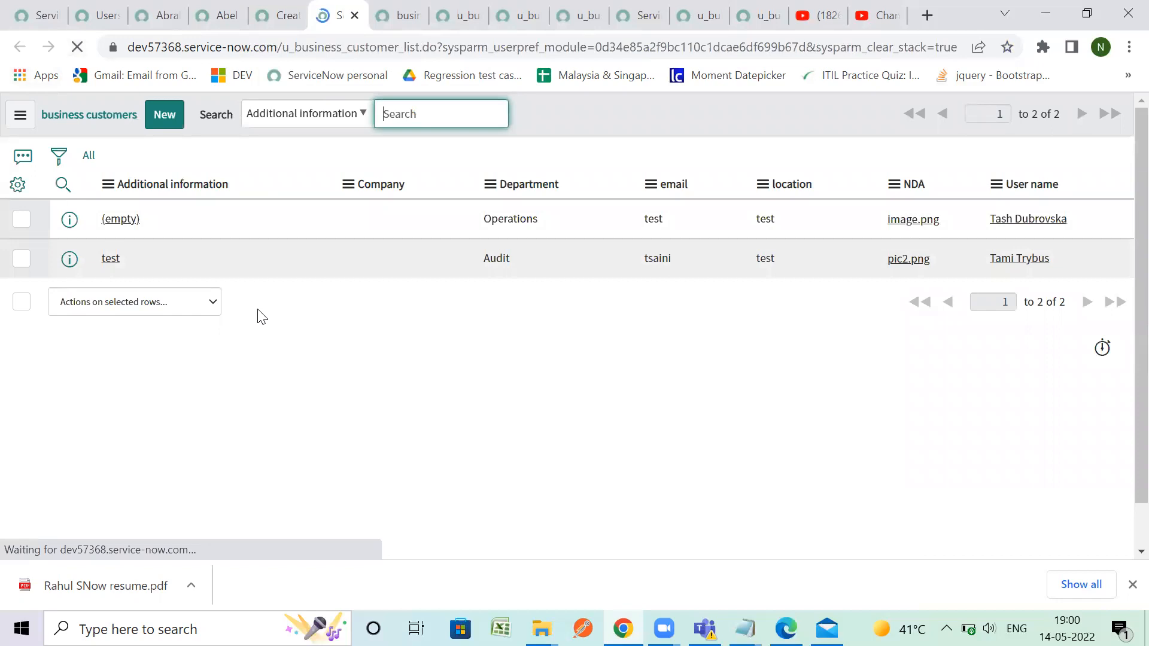
# Review the read access control with the Audit department condition and the read access control on the location field.
pyautogui.click(698, 14)
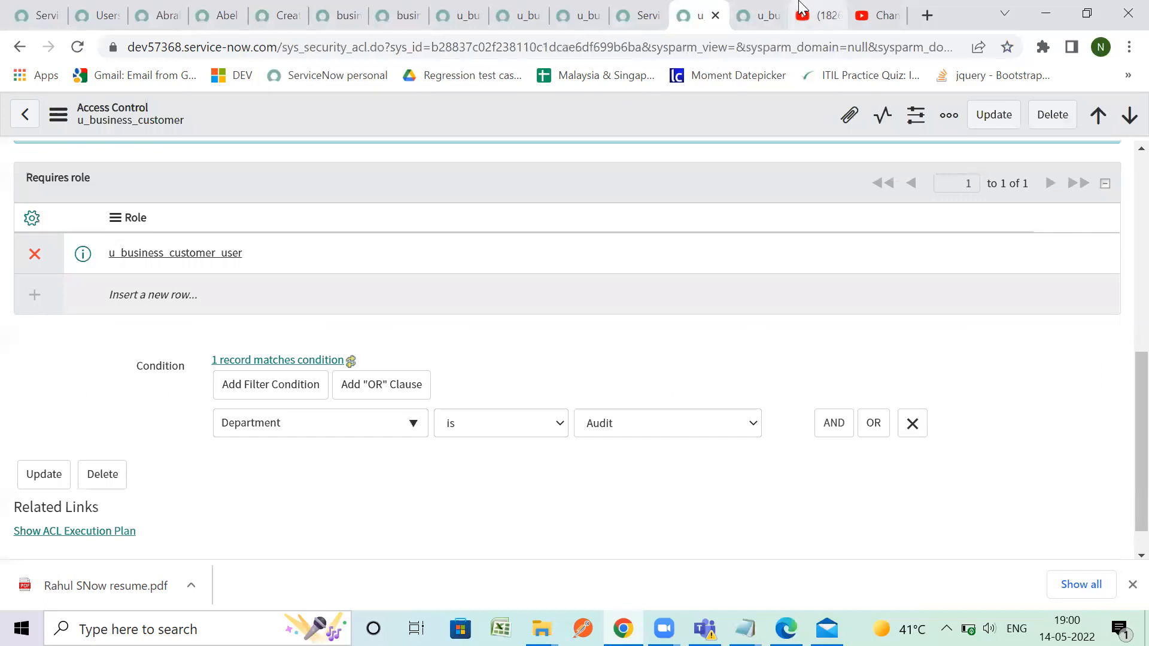
pyautogui.click(648, 10)
pyautogui.click(761, 8)
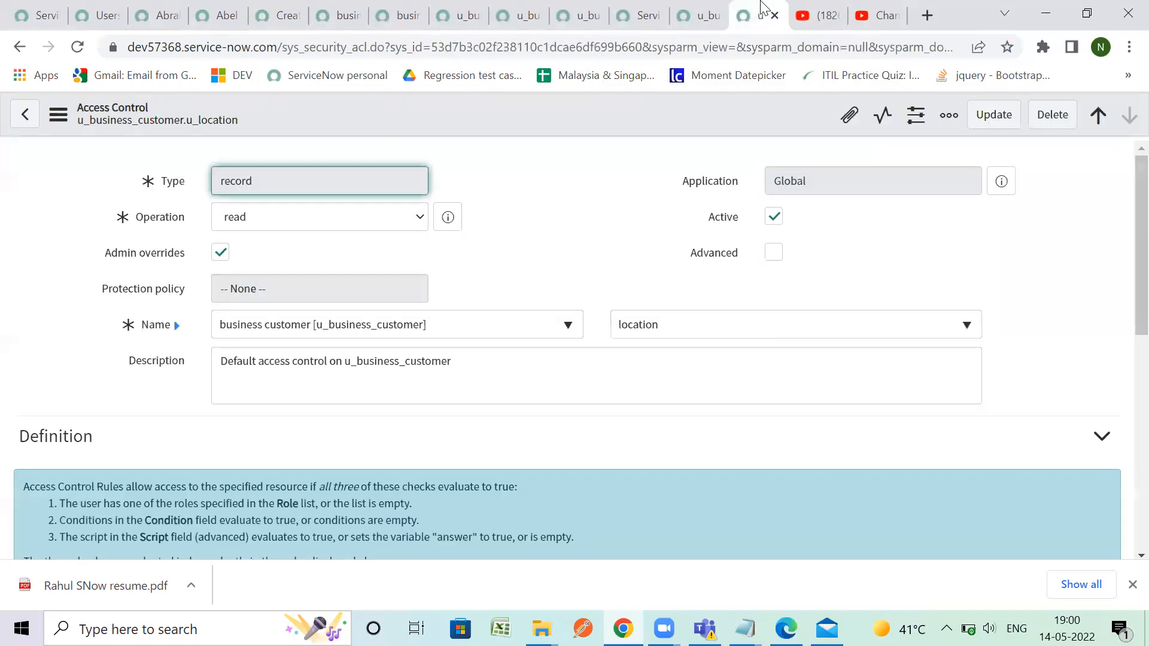
pyautogui.click(460, 20)
# Open the first read access control from the business customer table's Access Controls list in a new browser tab.
pyautogui.click(426, 18)
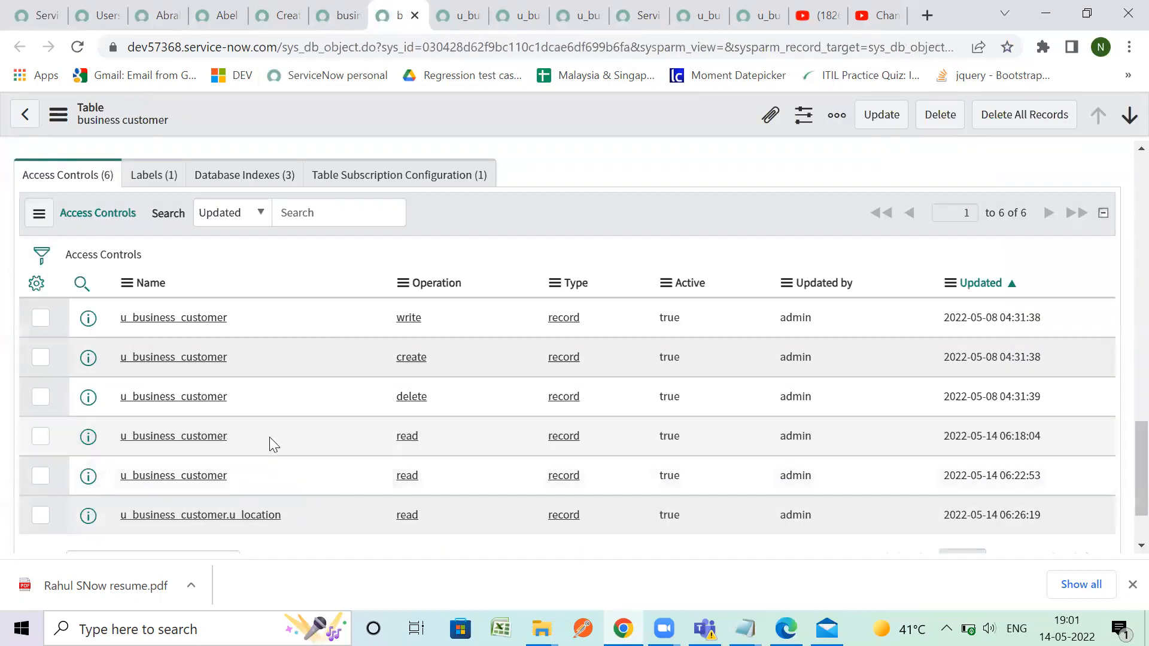
pyautogui.rightClick(88, 436)
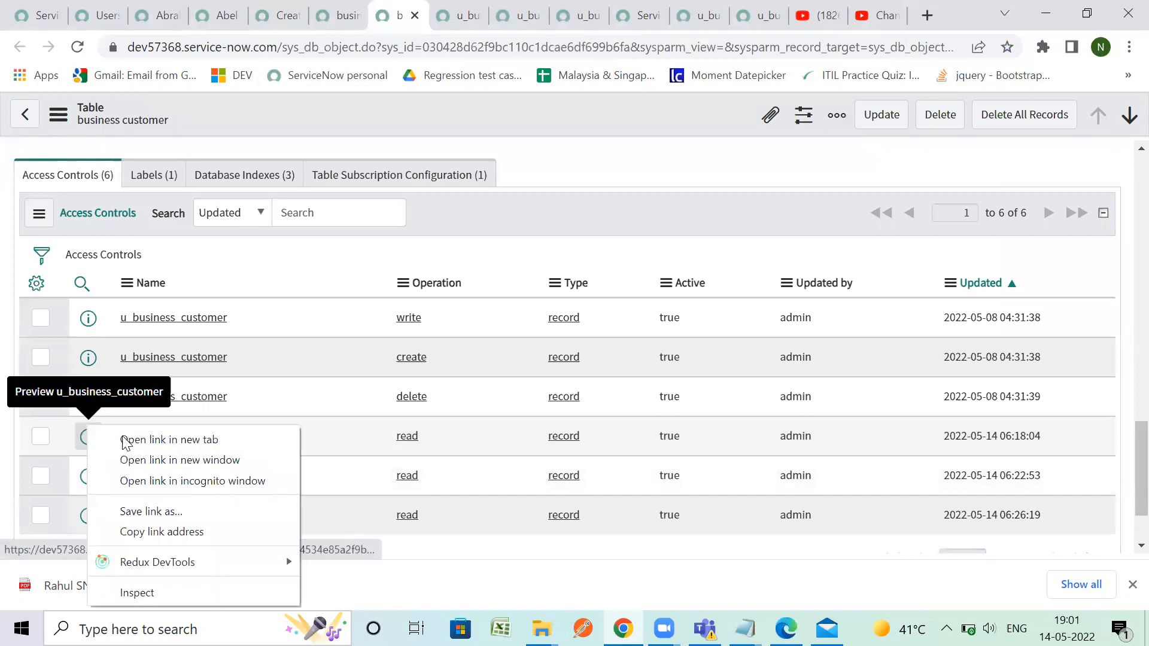
pyautogui.click(129, 443)
pyautogui.click(427, 19)
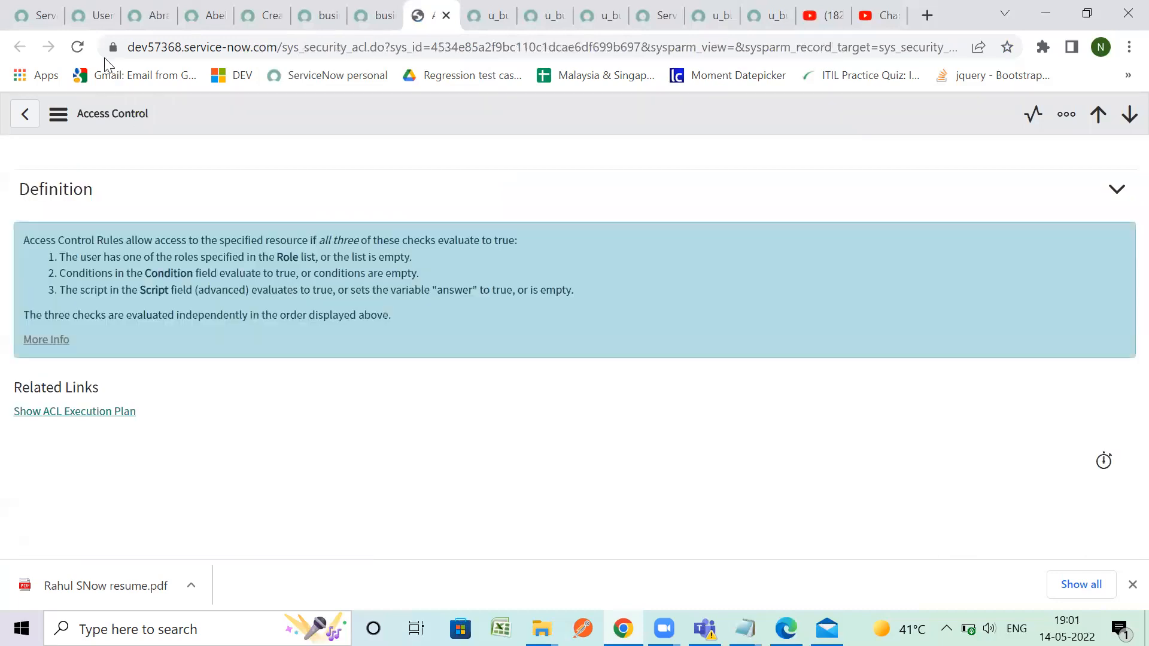
# Switch the session from the impersonated user back to System Administrator on the main page.
pyautogui.click(34, 21)
pyautogui.click(982, 115)
pyautogui.click(964, 172)
# Examine the default u_business_customer read access control, including its required role, condition and active setting.
pyautogui.click(543, 15)
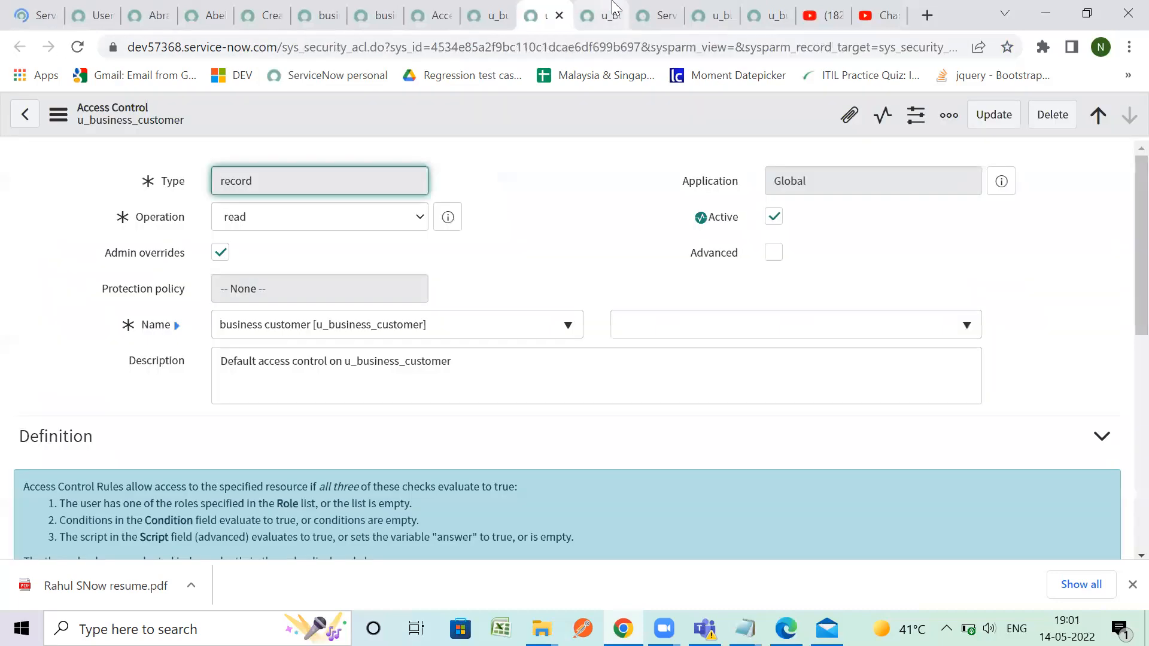
pyautogui.click(615, 9)
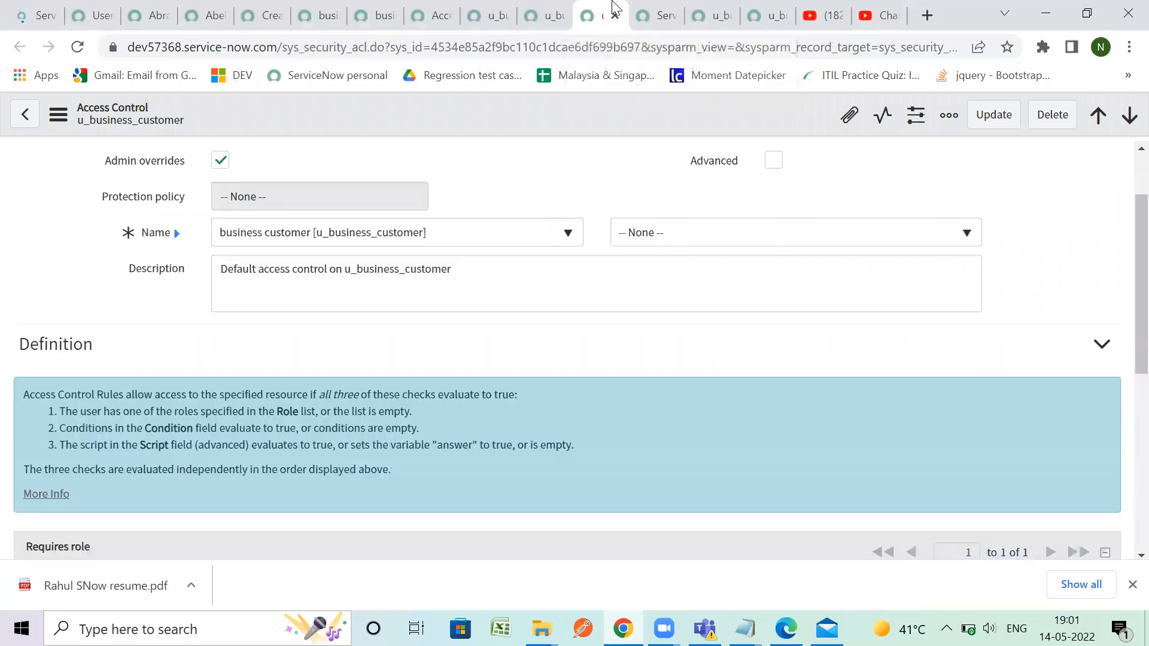
pyautogui.click(544, 8)
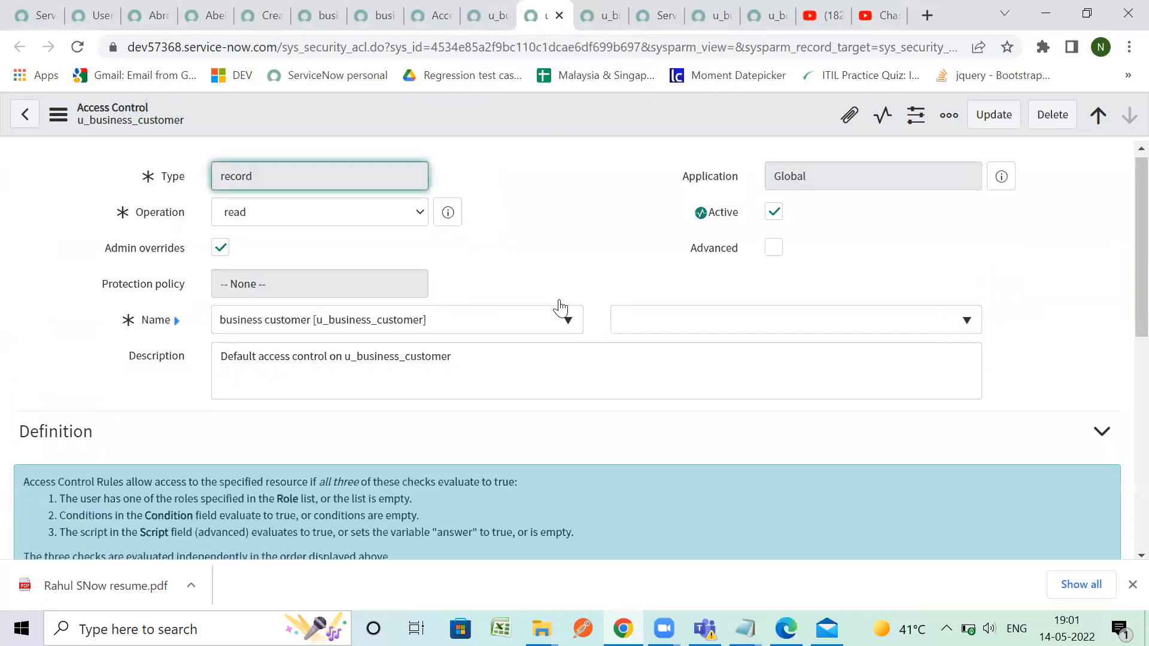
pyautogui.scroll(-6, 562, 309)
pyautogui.scroll(8, 562, 308)
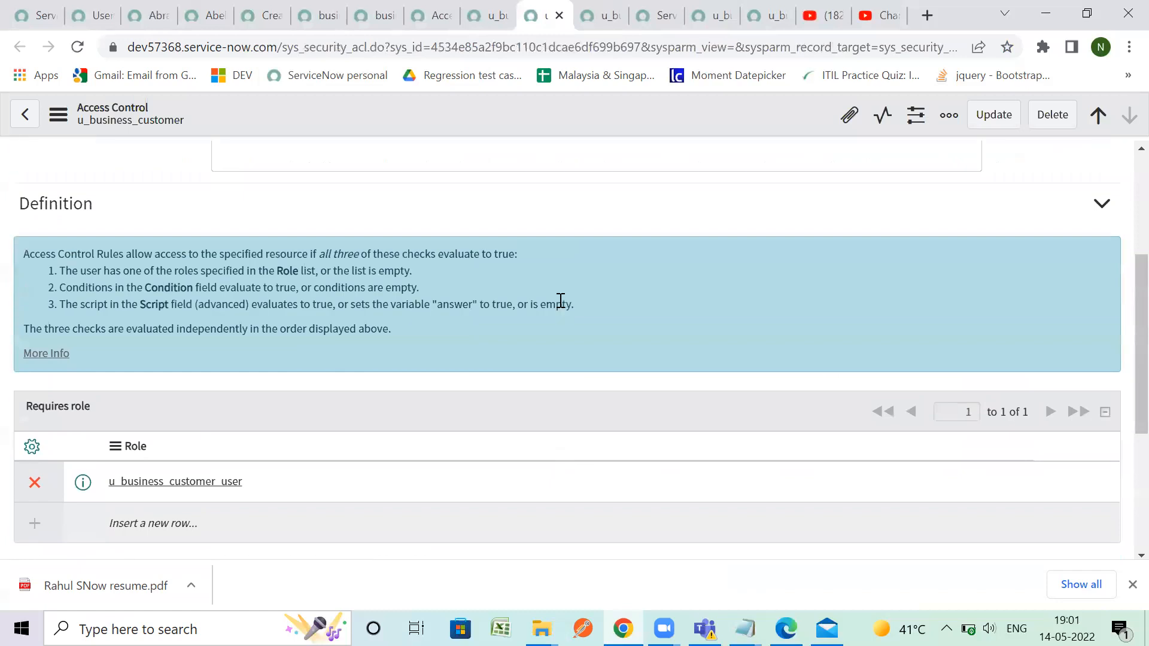
pyautogui.scroll(-6, 561, 300)
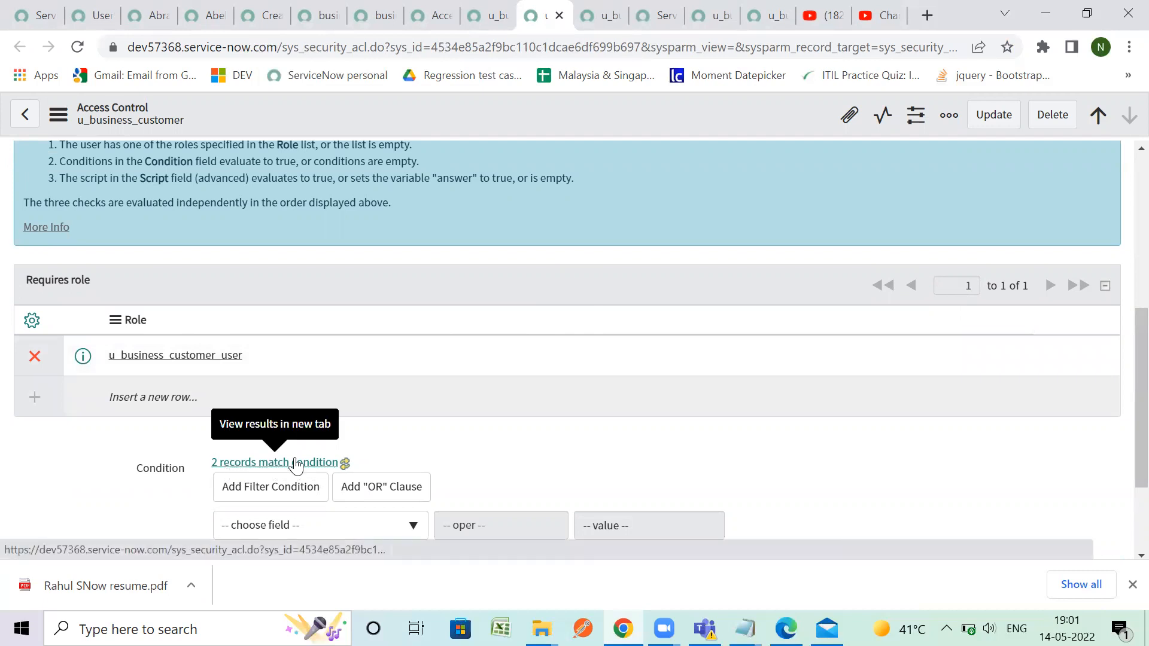
pyautogui.scroll(5, 295, 463)
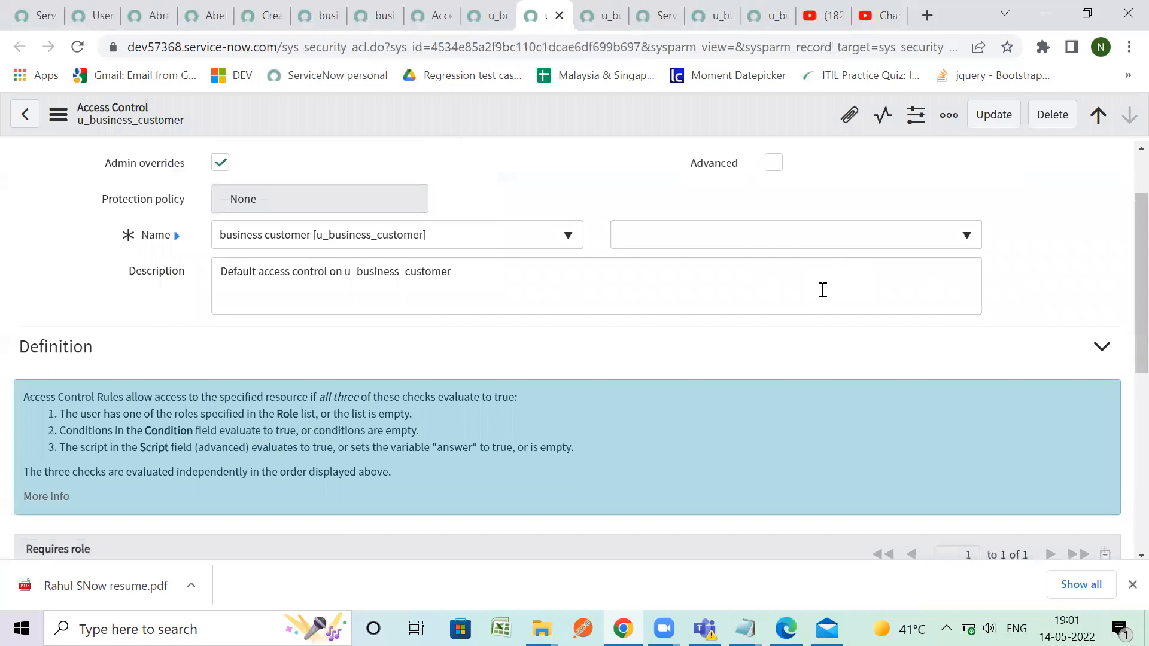
pyautogui.scroll(-5, 823, 289)
pyautogui.scroll(6, 346, 418)
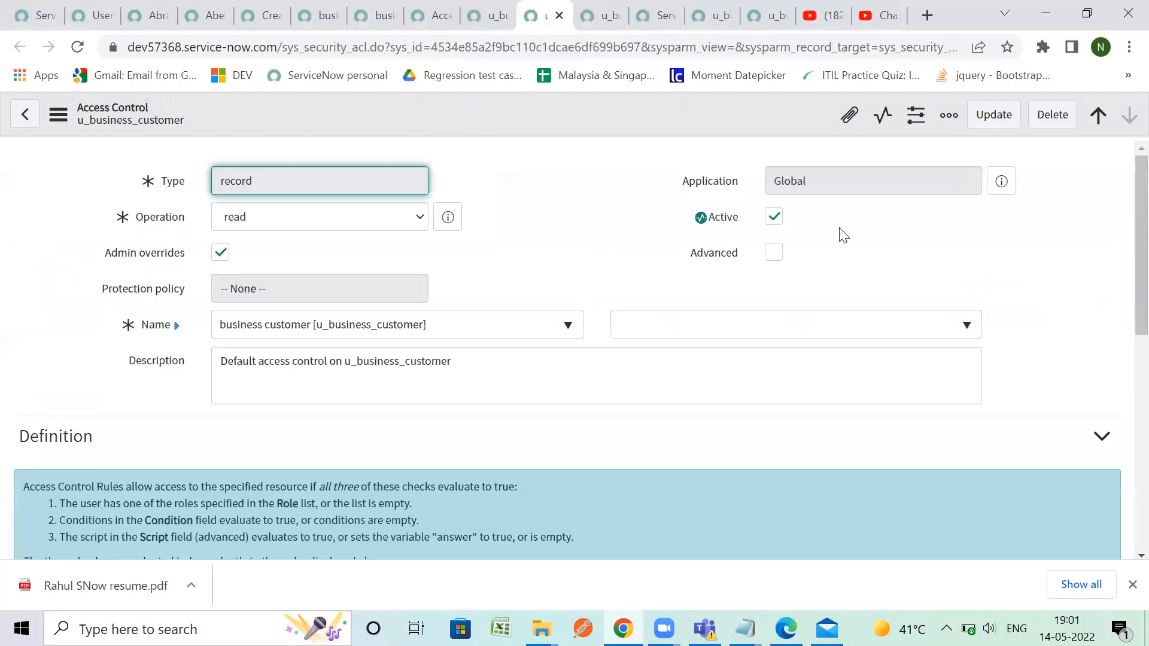
# Try to deactivate the default u_business_customer read access control and save it without elevated privileges.
pyautogui.click(774, 217)
pyautogui.rightClick(670, 111)
pyautogui.click(676, 120)
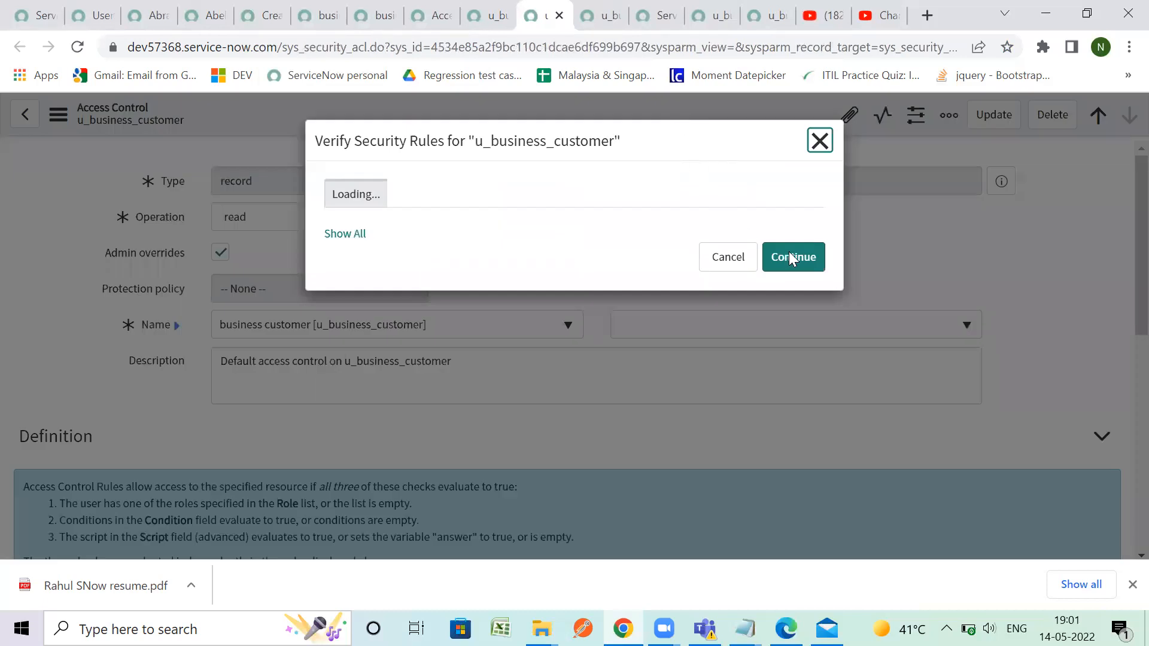
pyautogui.click(779, 341)
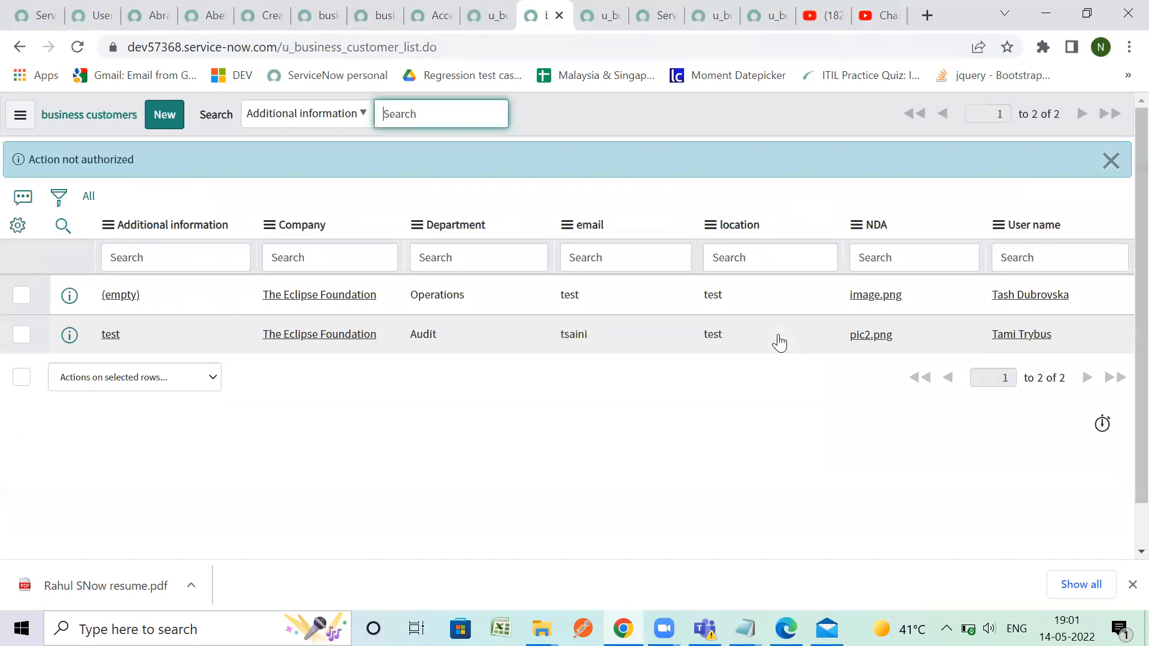
# Elevate the System Administrator session to the security_admin role from the main page.
pyautogui.hotkey('ctrl', '1')
pyautogui.click(944, 114)
pyautogui.click(938, 191)
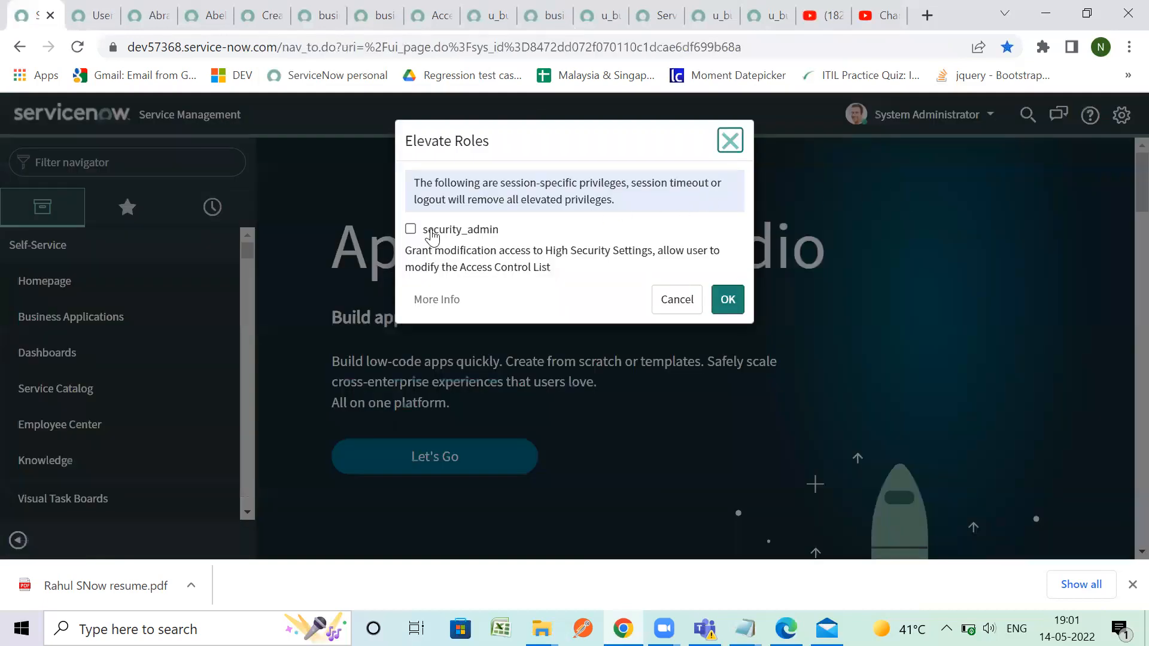
pyautogui.click(411, 230)
pyautogui.click(739, 304)
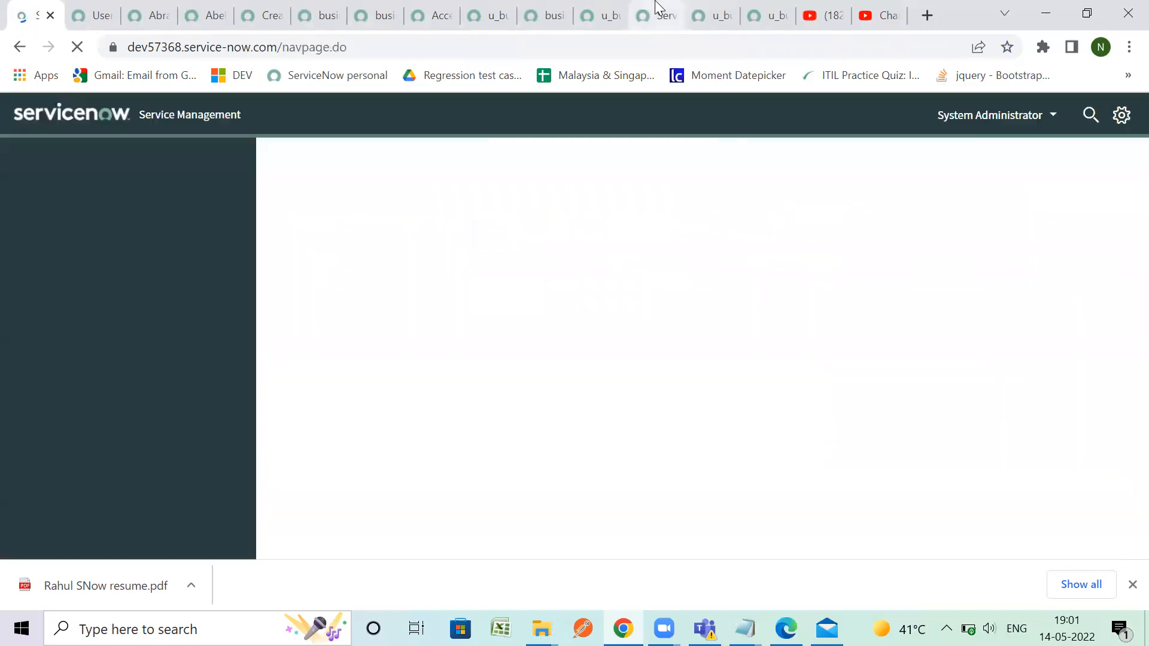
# Deactivate the u_business_customer read access control that has no condition, save it and continue past the security rule verification.
pyautogui.click(656, 7)
pyautogui.click(625, 8)
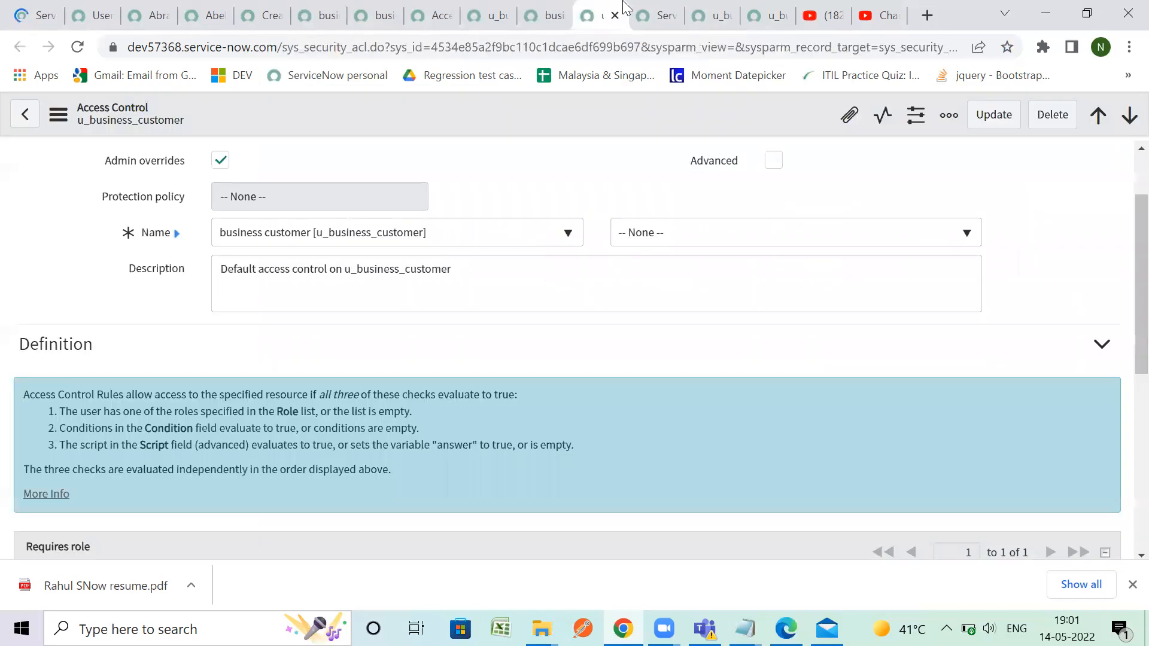
pyautogui.scroll(2, 611, 233)
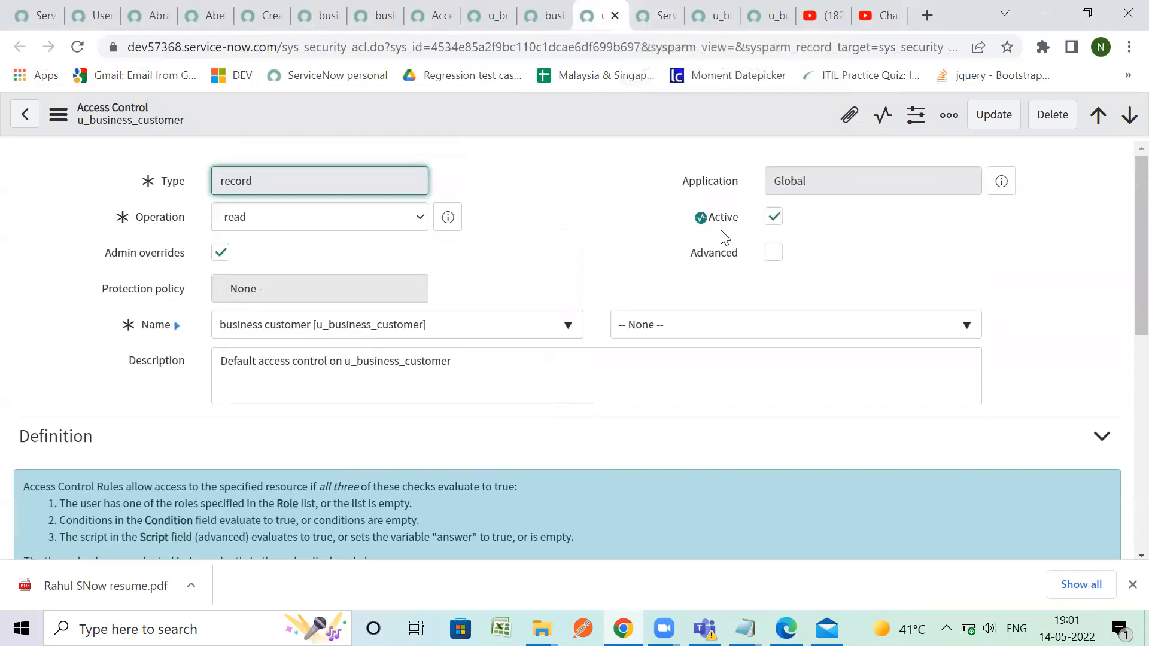
pyautogui.click(773, 218)
pyautogui.scroll(-10, 574, 274)
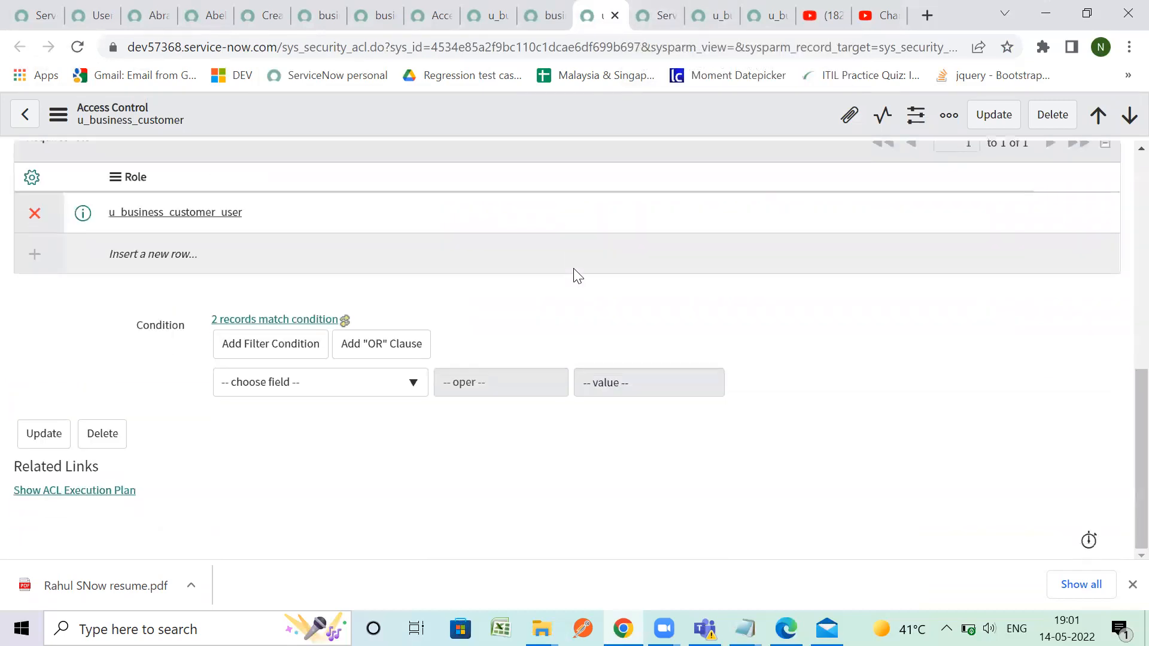
pyautogui.scroll(10, 574, 275)
pyautogui.rightClick(561, 113)
pyautogui.click(572, 122)
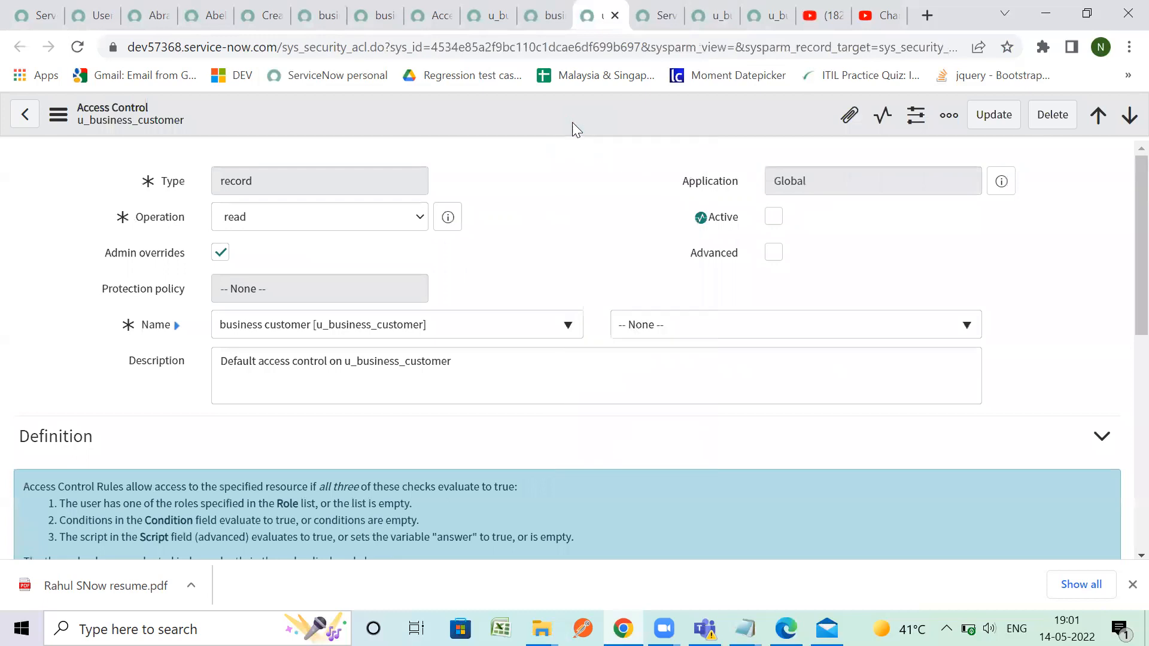
pyautogui.click(780, 343)
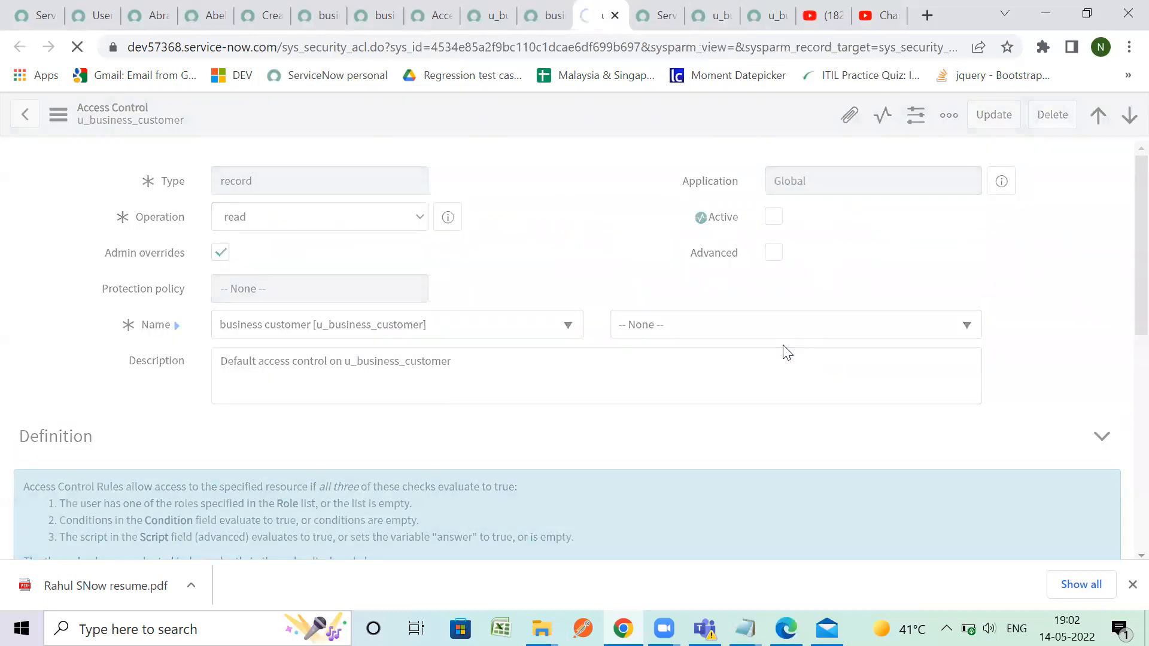
# Impersonate the first test user again from the System Administrator's main page.
pyautogui.click(658, 13)
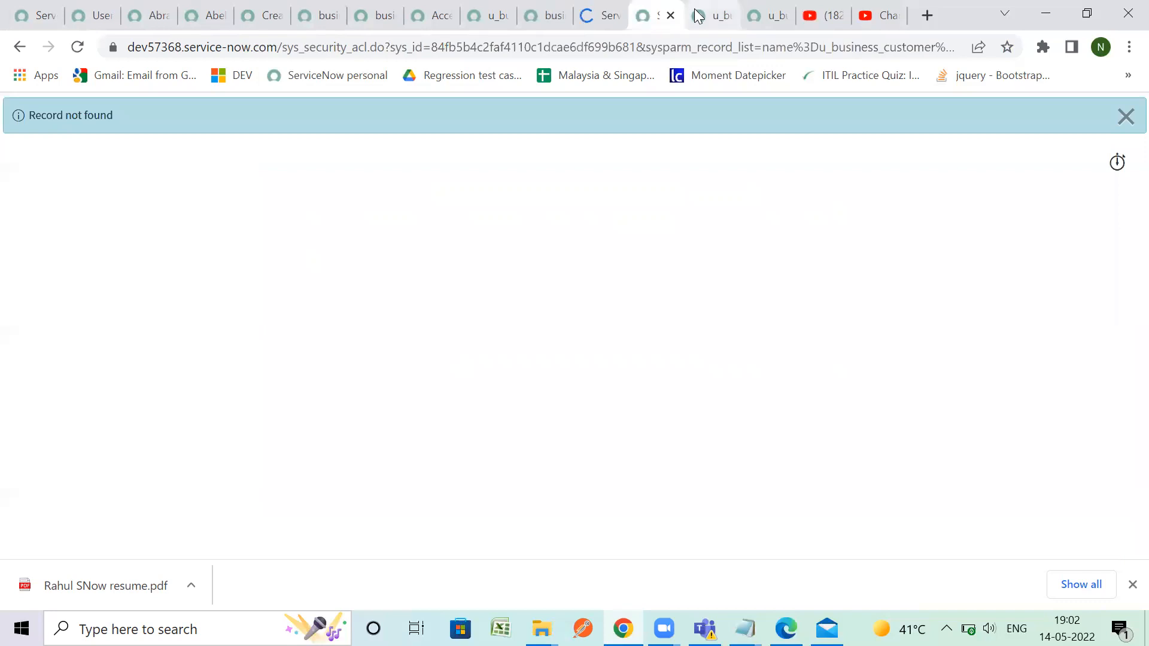
pyautogui.click(34, 18)
pyautogui.click(932, 121)
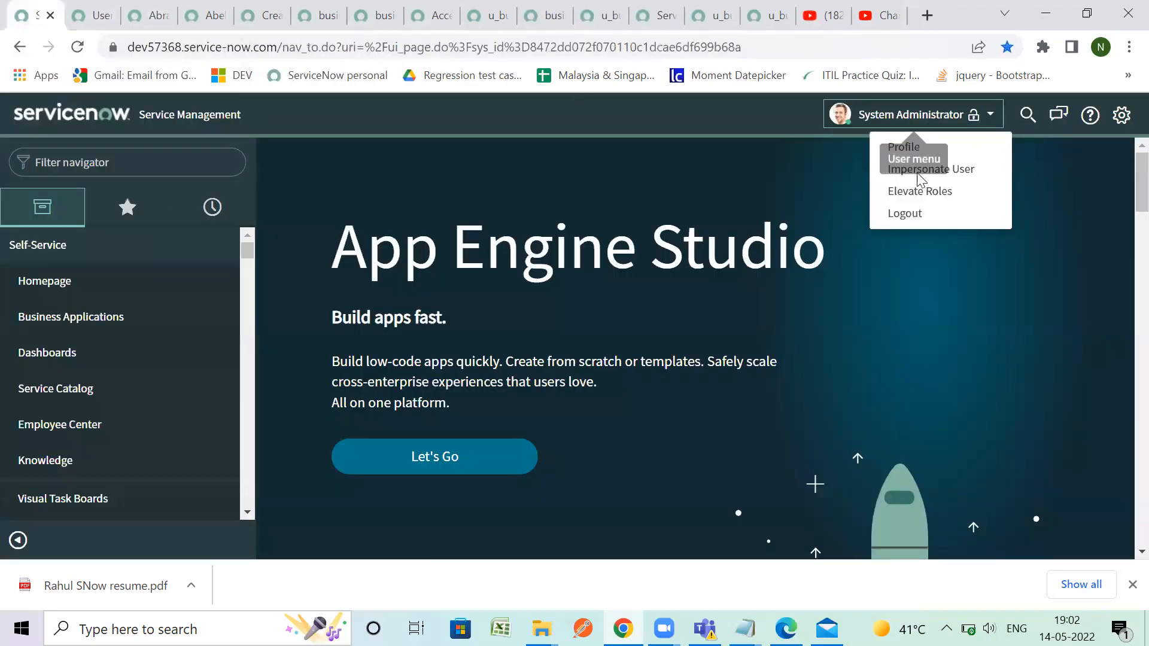
pyautogui.click(924, 176)
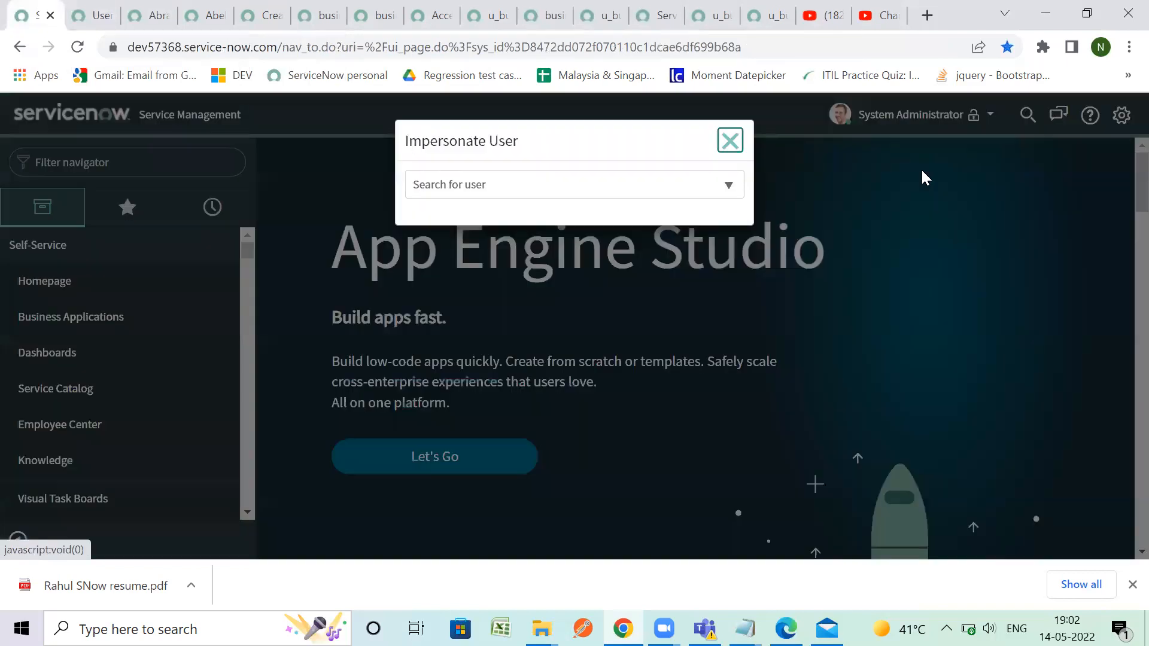
pyautogui.click(512, 195)
pyautogui.click(479, 326)
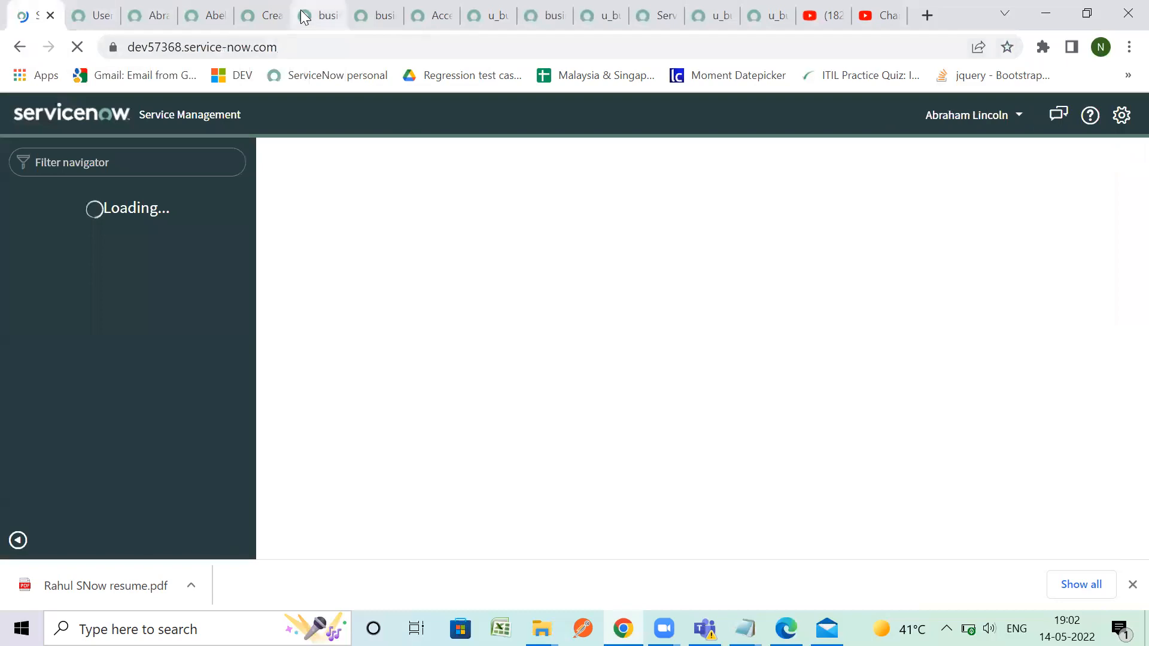
# Reload the business customers list as the impersonated user with the unconditional read rule inactive.
pyautogui.click(211, 14)
pyautogui.click(312, 15)
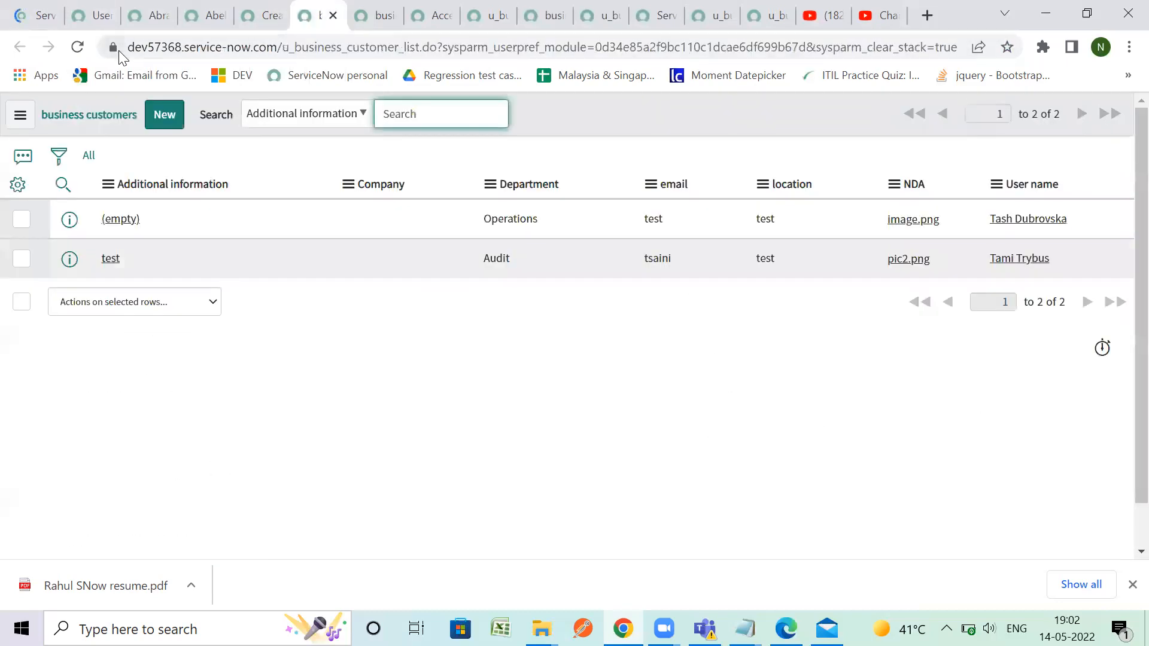
pyautogui.click(78, 48)
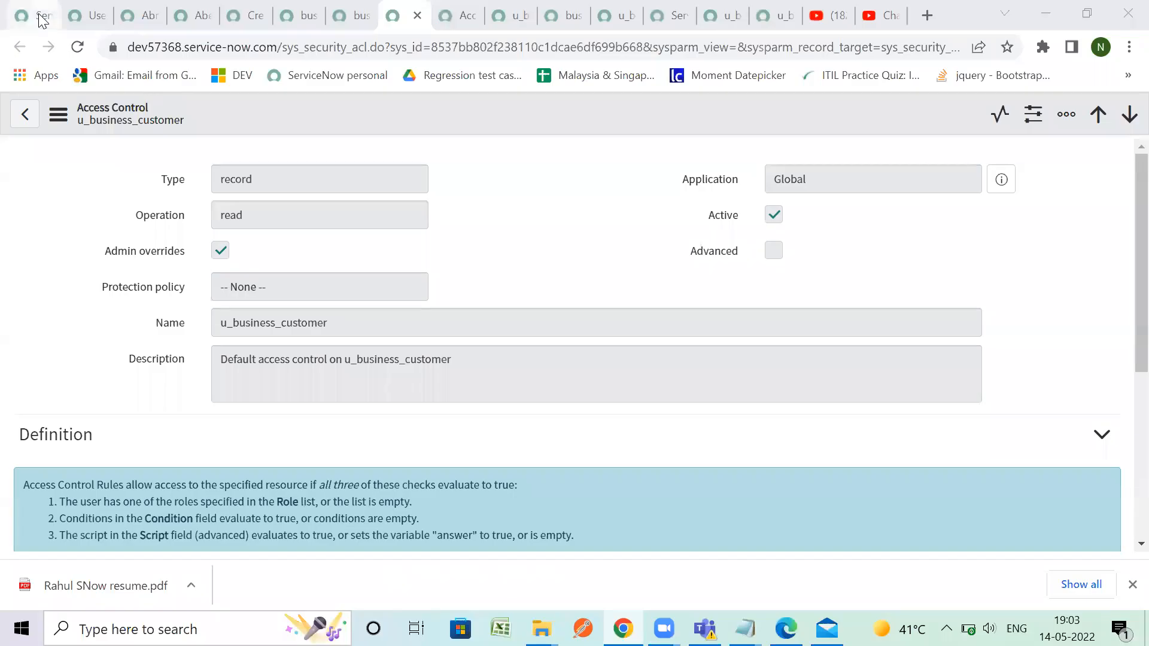
# Look through the open u_business_customer access controls and the business customers list for another read rule that grants access.
pyautogui.click(42, 18)
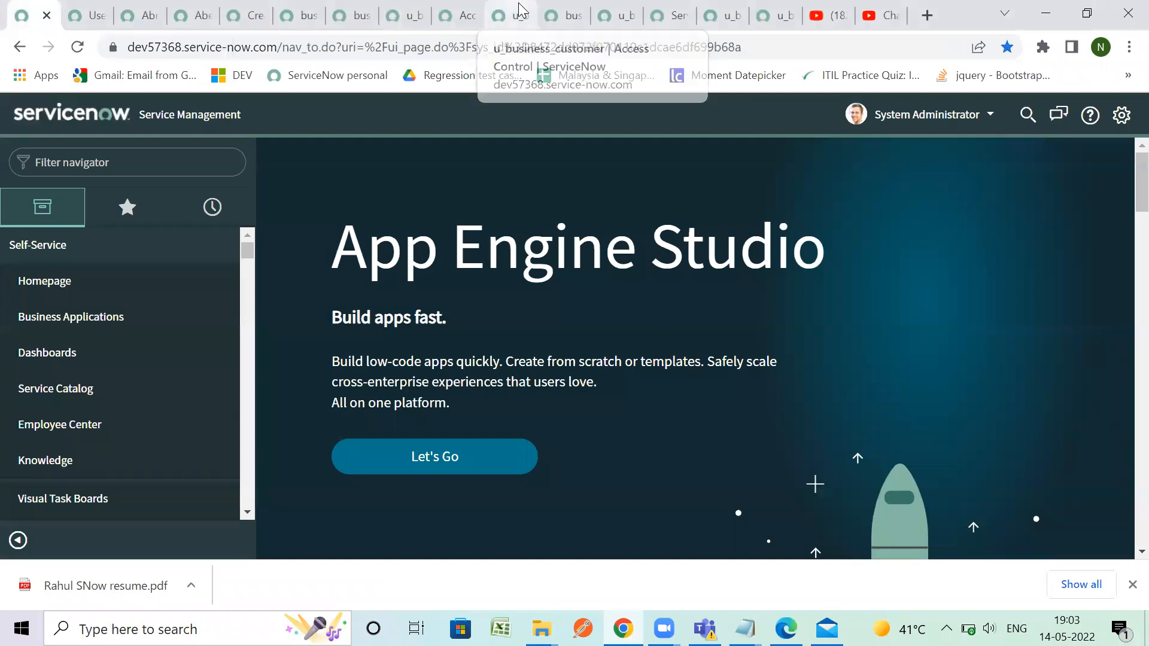
pyautogui.click(489, 8)
pyautogui.click(461, 9)
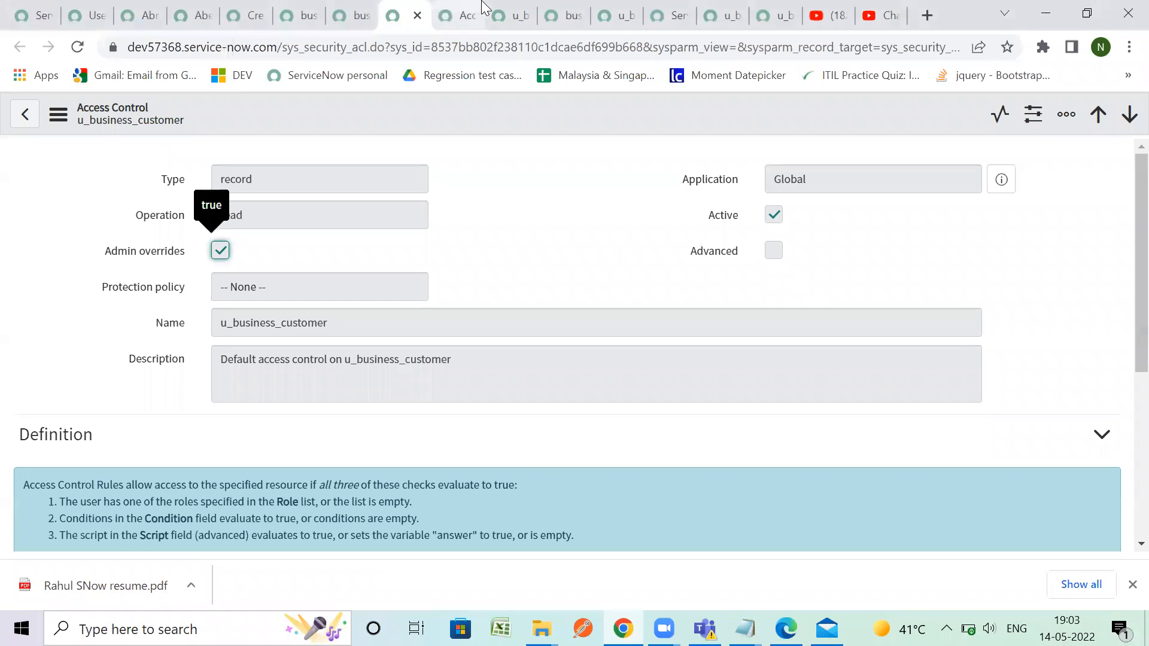
pyautogui.click(514, 11)
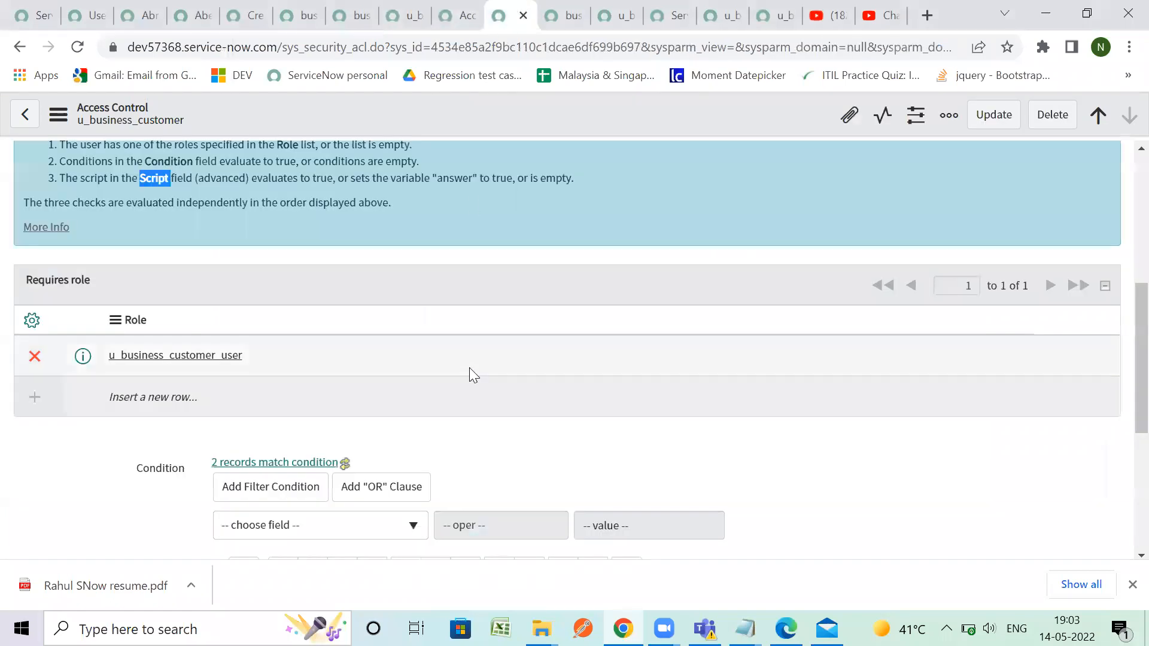
pyautogui.scroll(6, 470, 377)
pyautogui.click(568, 11)
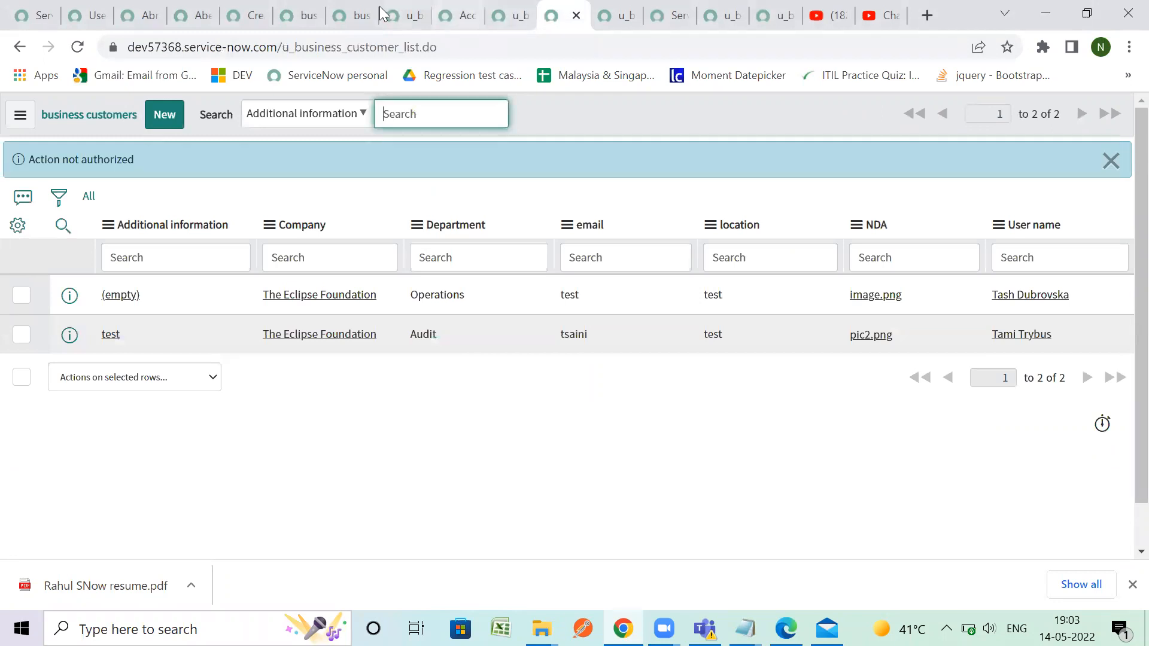
# Open the default u_business_customer read rule from the table's access controls in a new browser tab and examine its role and condition.
pyautogui.click(346, 14)
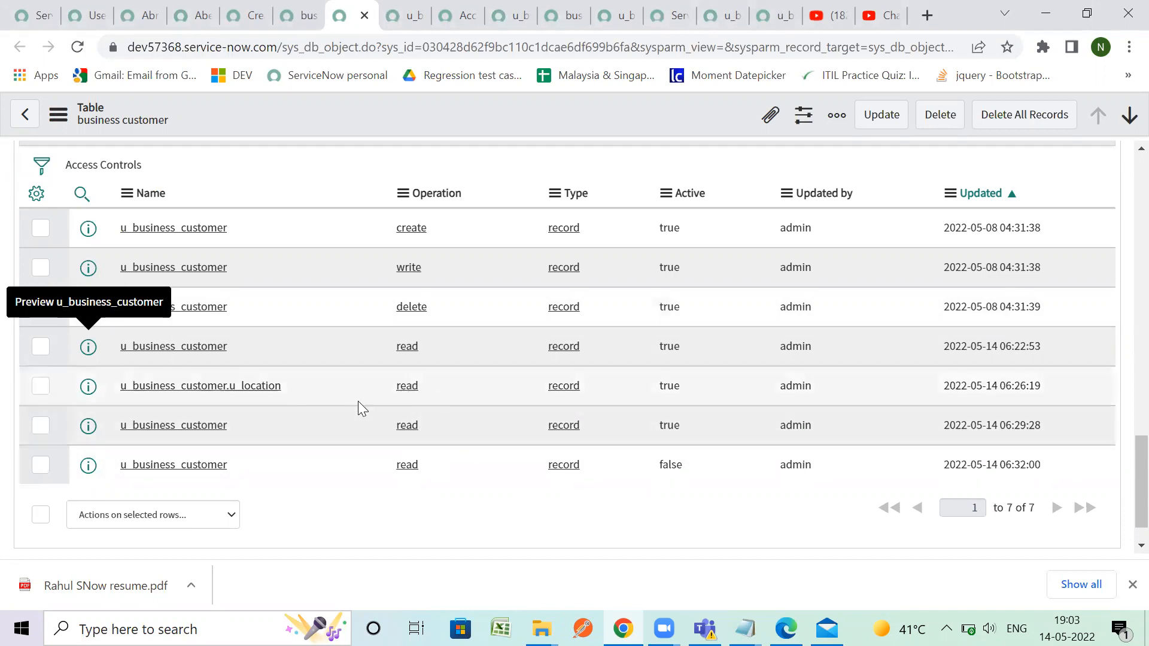
pyautogui.rightClick(84, 348)
pyautogui.click(126, 357)
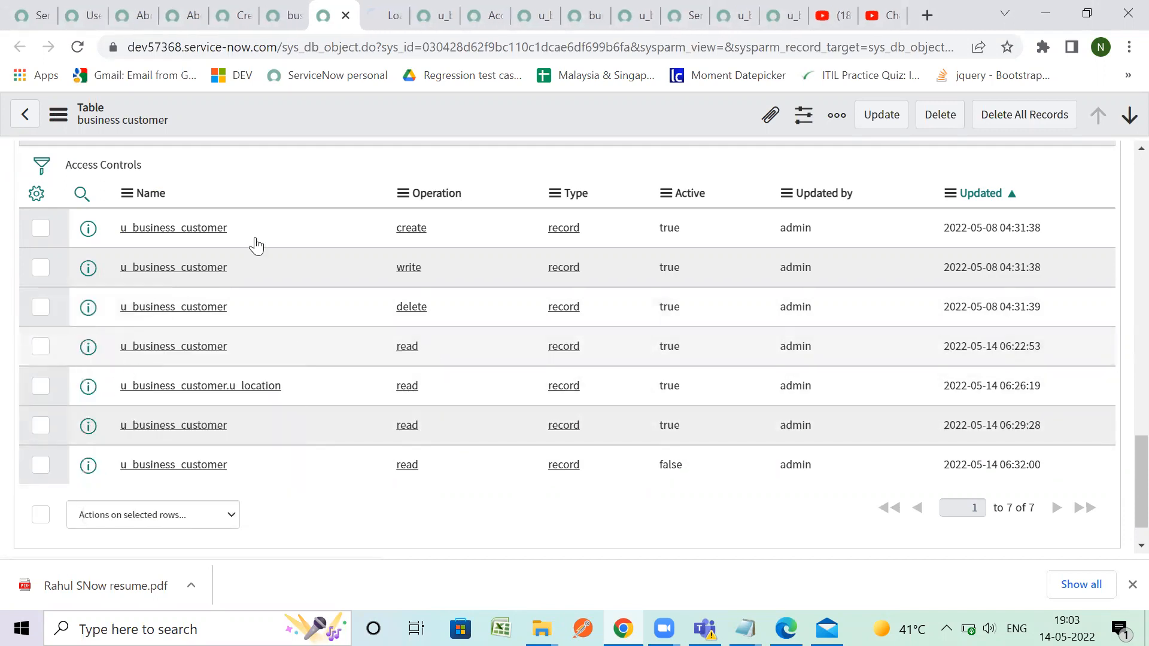
pyautogui.click(386, 12)
pyautogui.scroll(-5, 381, 362)
pyautogui.scroll(5, 386, 379)
pyautogui.scroll(-5, 735, 347)
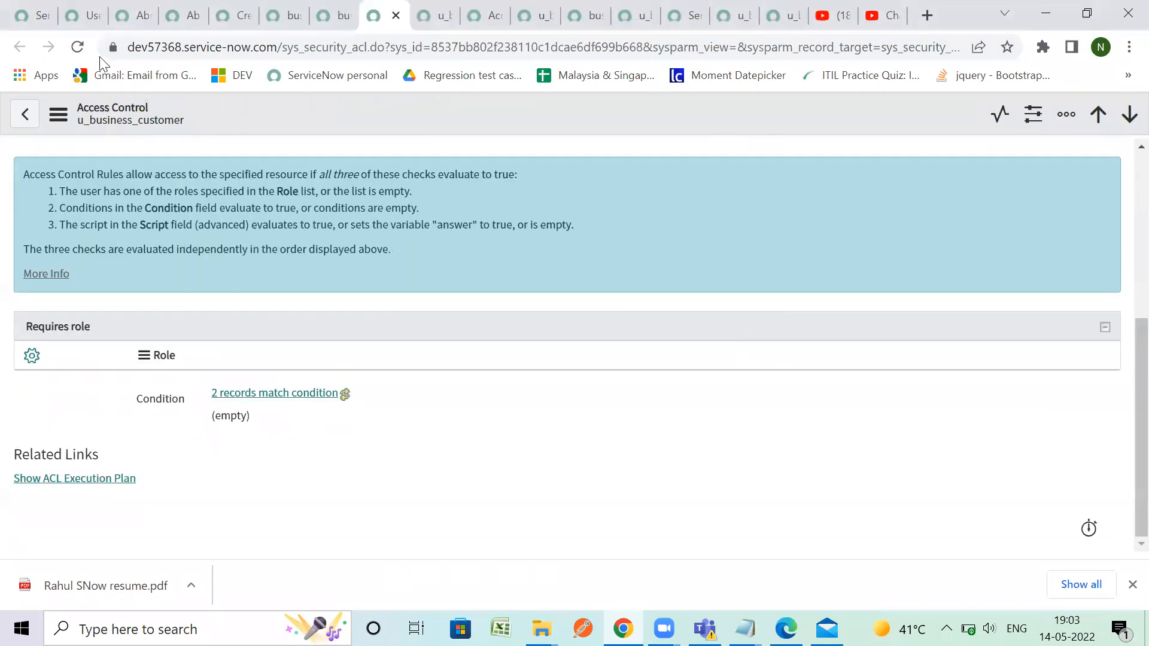
# Elevate the System Administrator session to the security_admin role again.
pyautogui.click(33, 15)
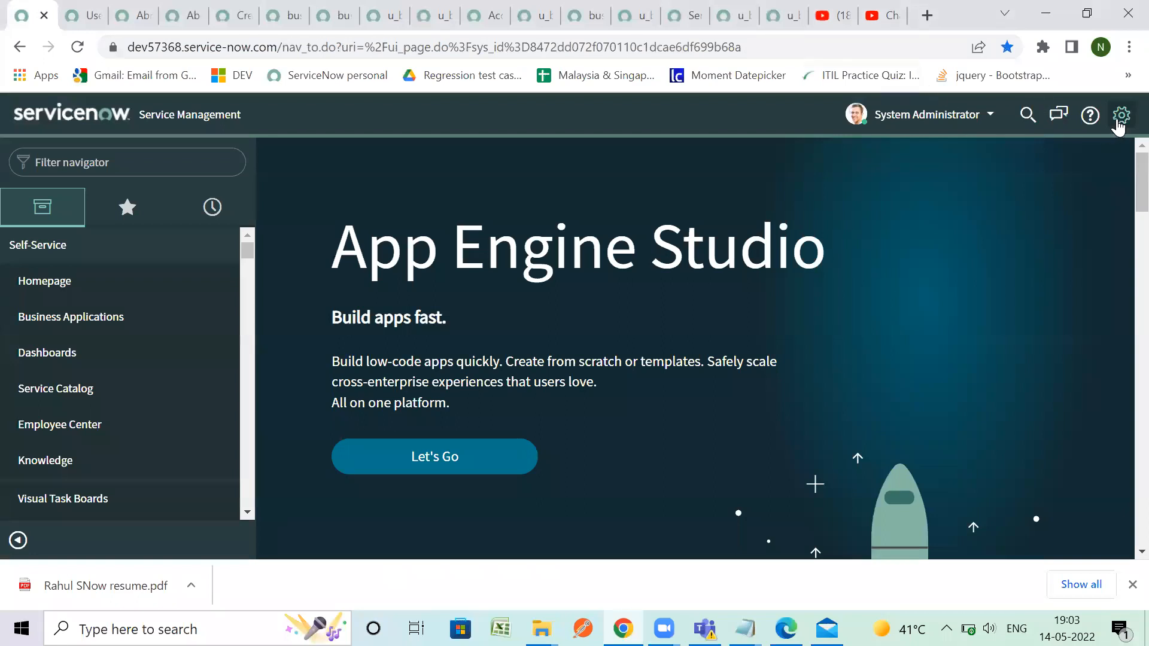
pyautogui.click(957, 116)
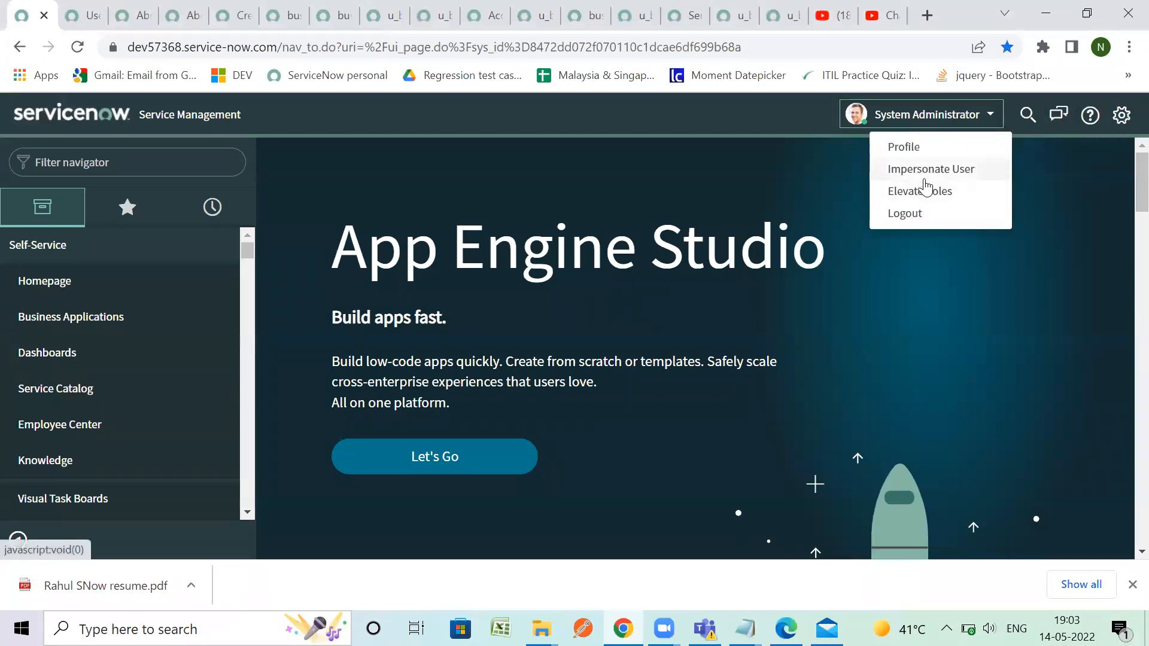
pyautogui.click(924, 190)
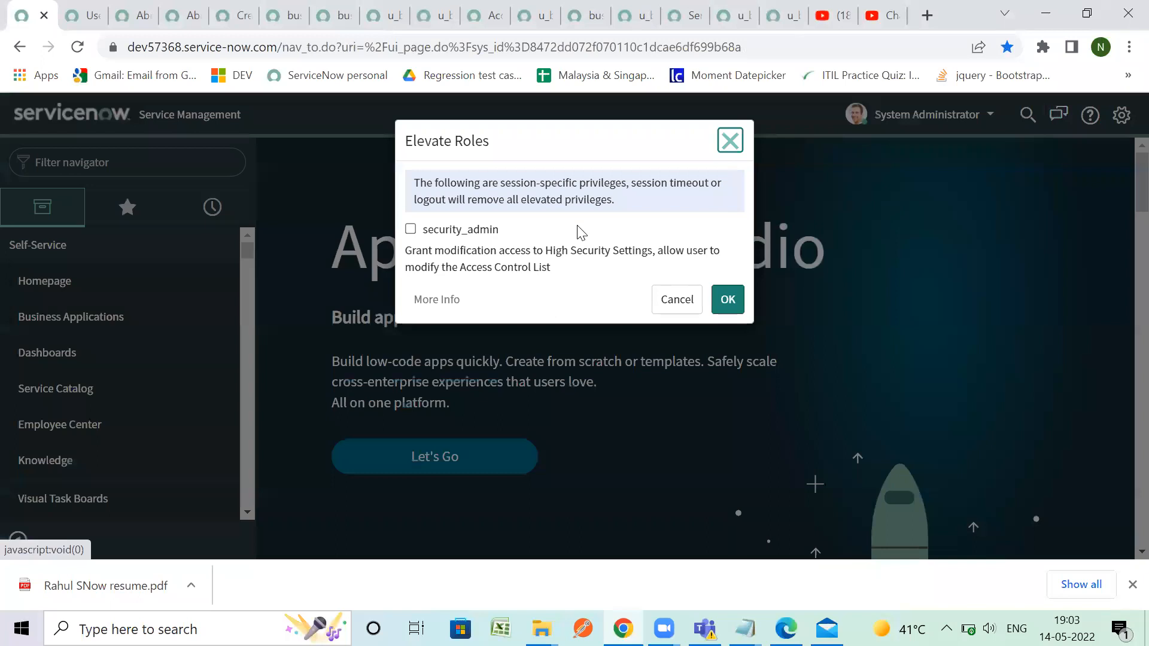
pyautogui.click(410, 229)
pyautogui.click(727, 300)
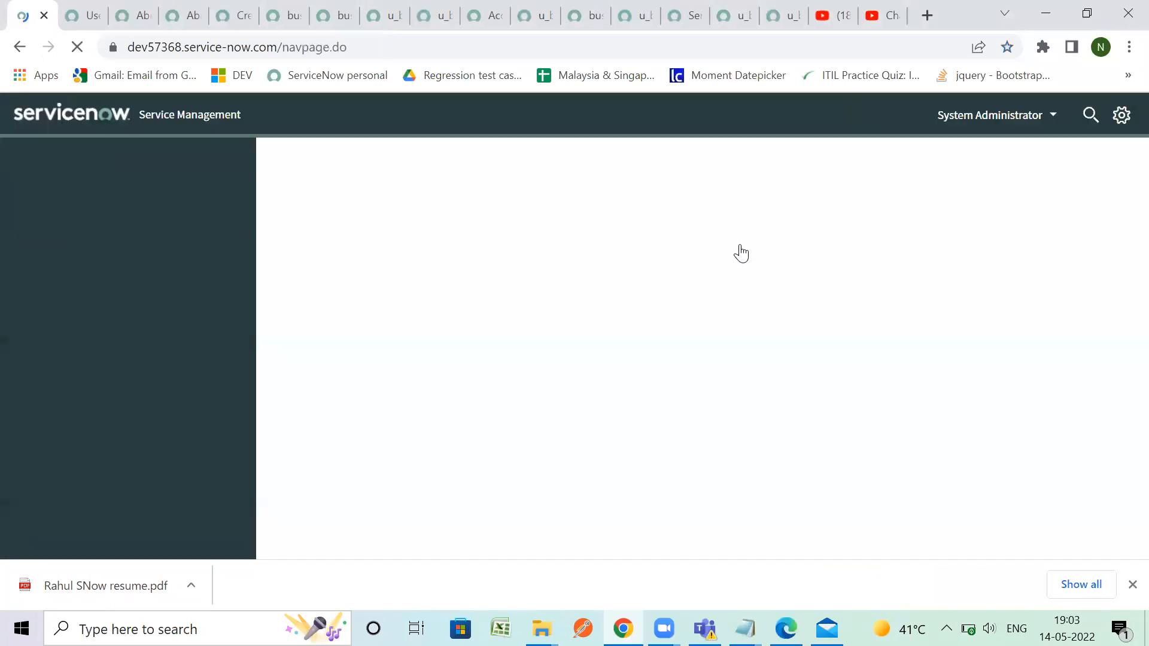
# Set Active to false for the default u_business_customer read rule in the business customer table's access controls list.
pyautogui.click(357, 10)
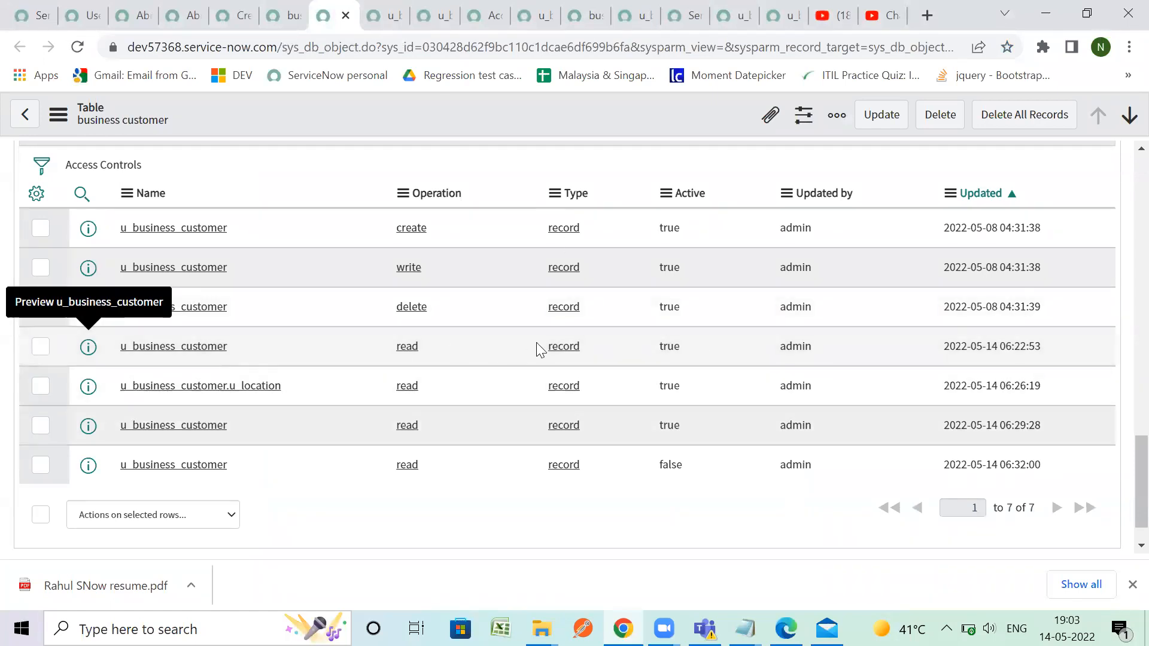
pyautogui.click(680, 351)
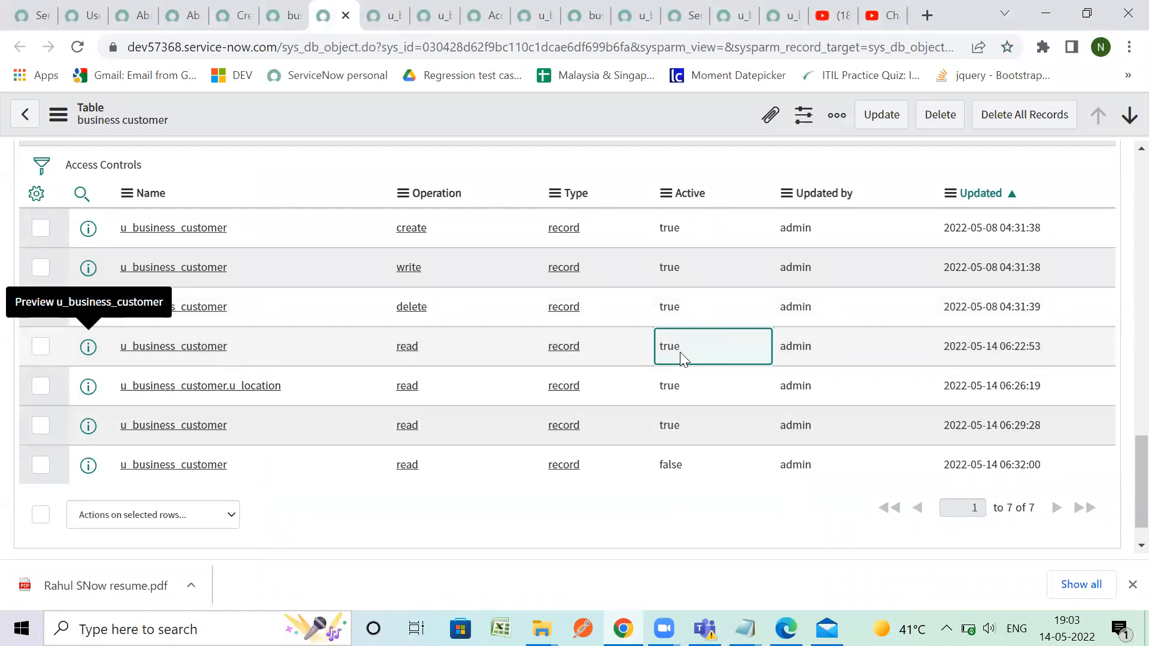
pyautogui.click(680, 351)
pyautogui.click(680, 352)
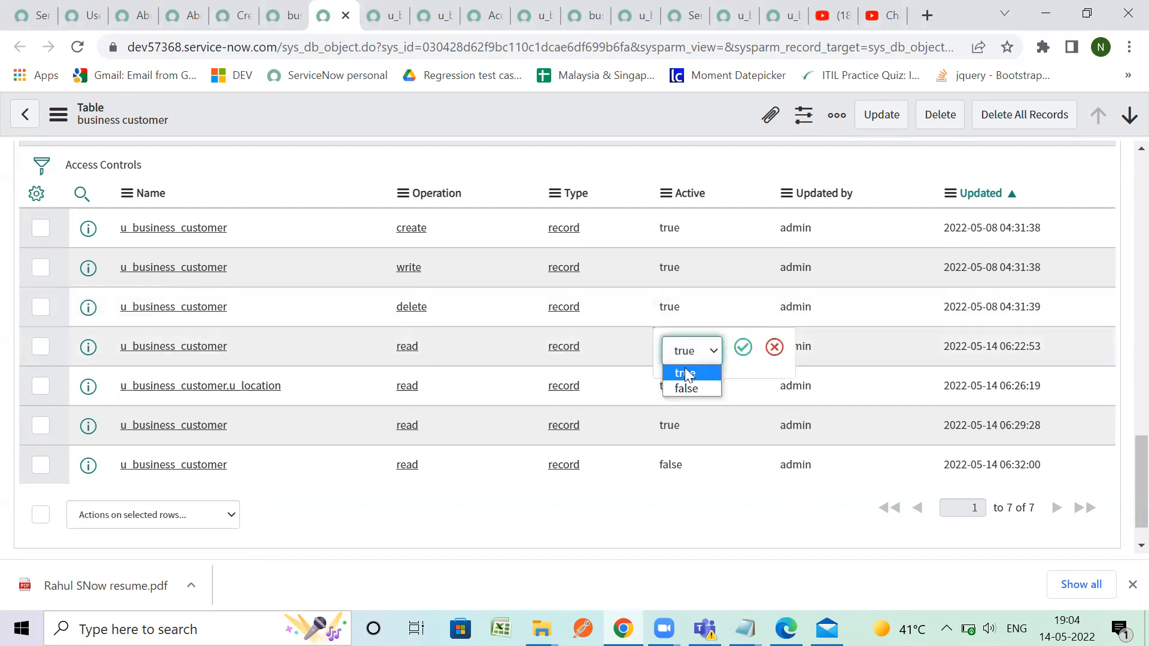
pyautogui.click(695, 389)
pyautogui.click(741, 349)
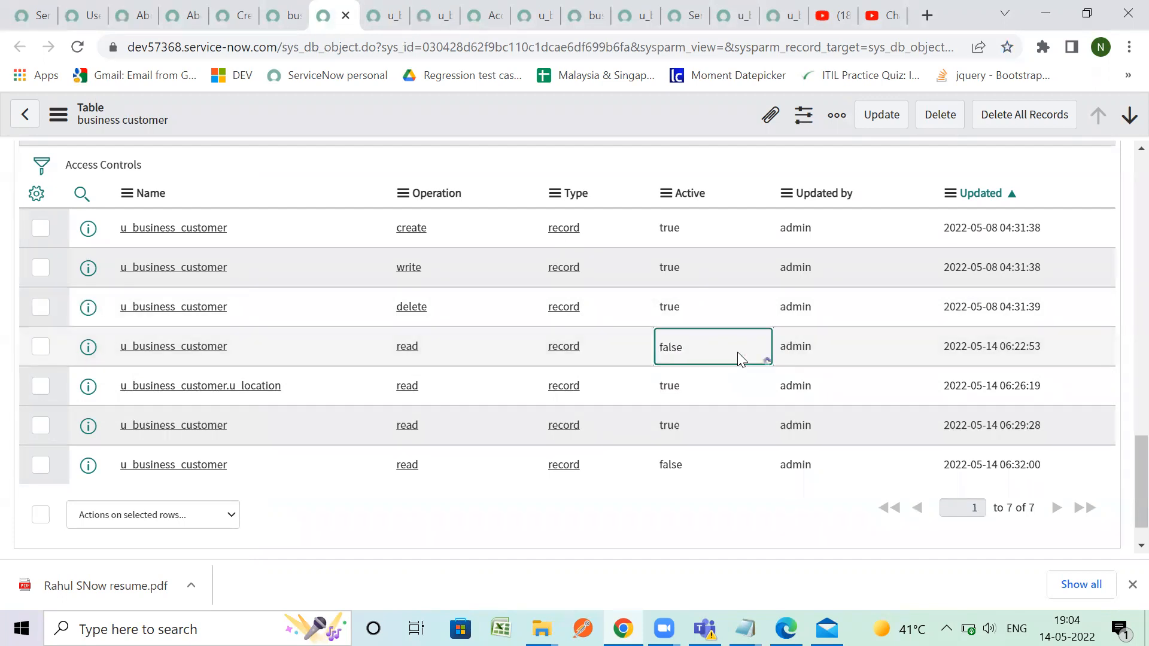
# Impersonate the first test user from the main page with the default read rule deactivated.
pyautogui.click(32, 22)
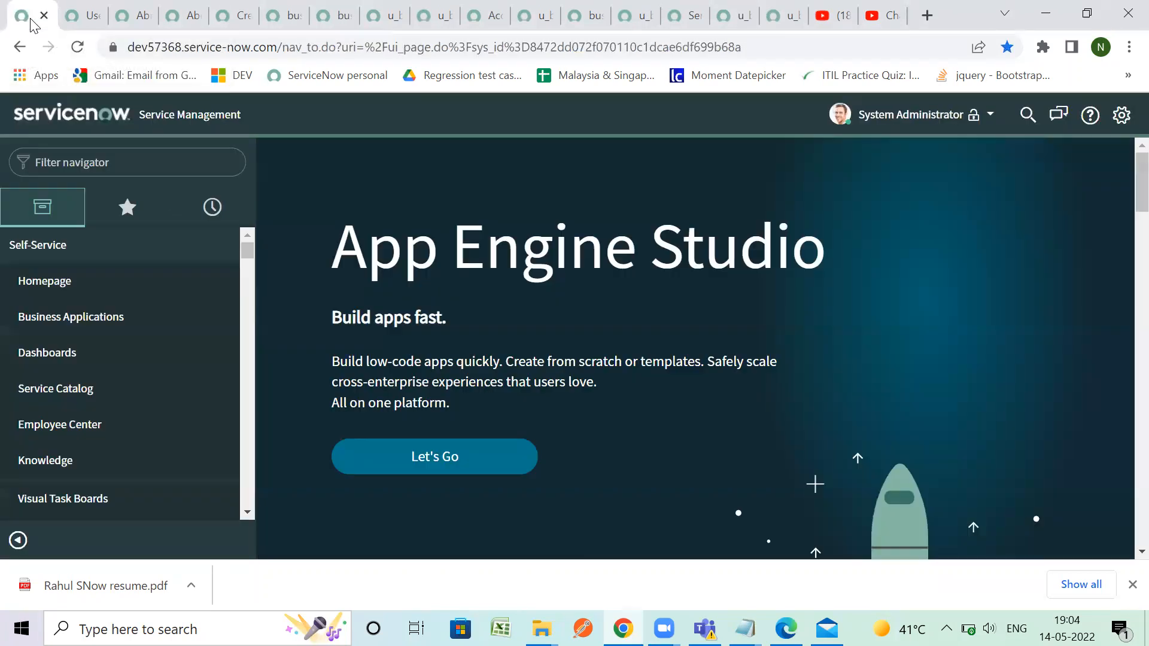
pyautogui.click(930, 120)
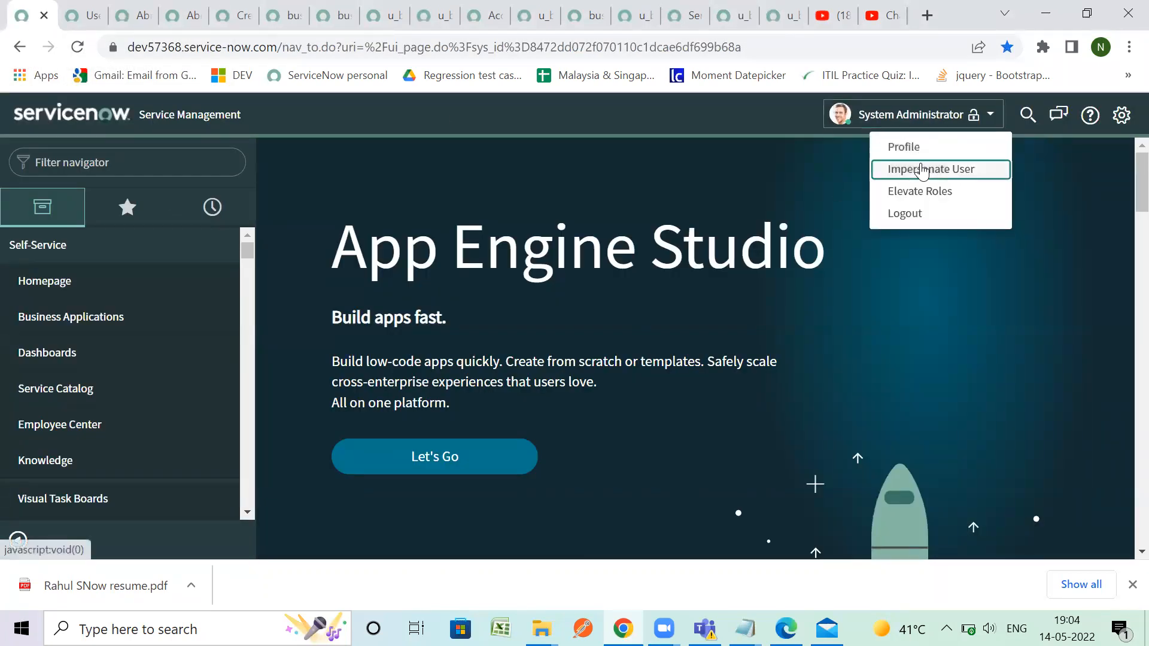
pyautogui.click(925, 169)
pyautogui.click(469, 315)
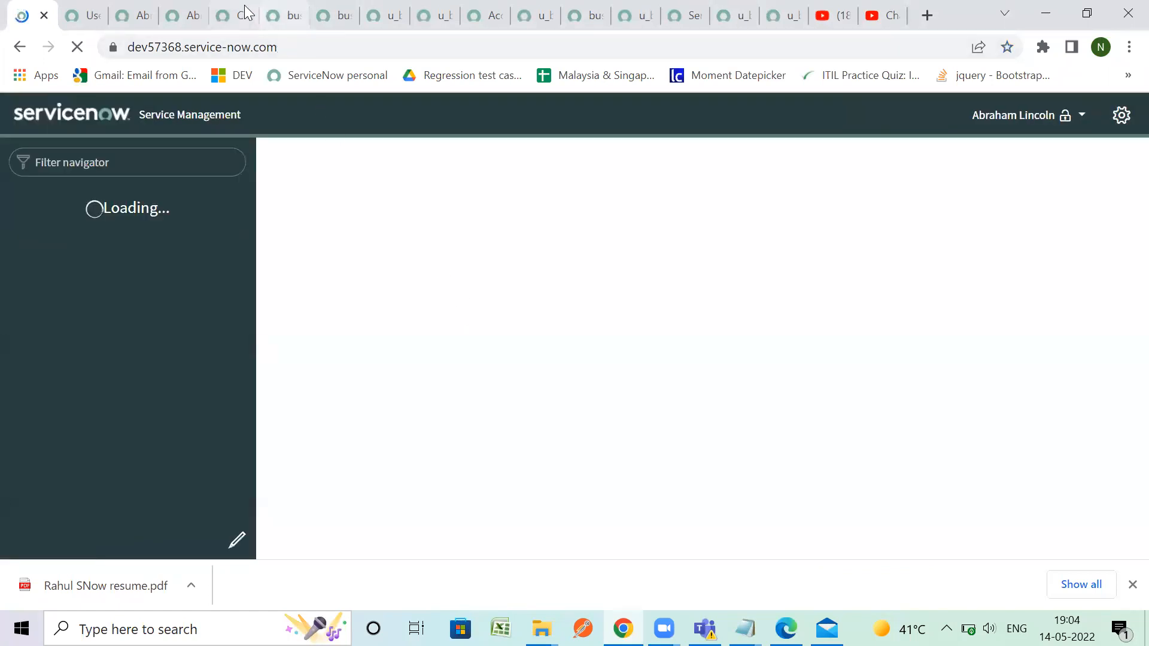
# Reload the business customers list to check which records the impersonated user can read.
pyautogui.click(242, 6)
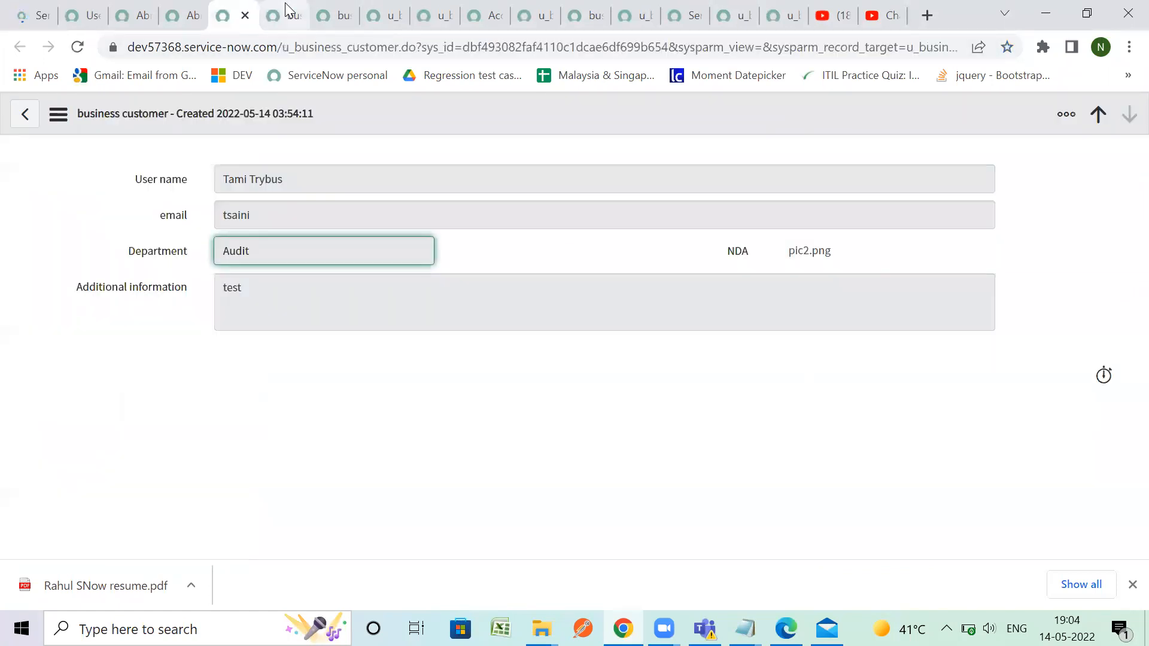
pyautogui.click(285, 3)
pyautogui.click(77, 48)
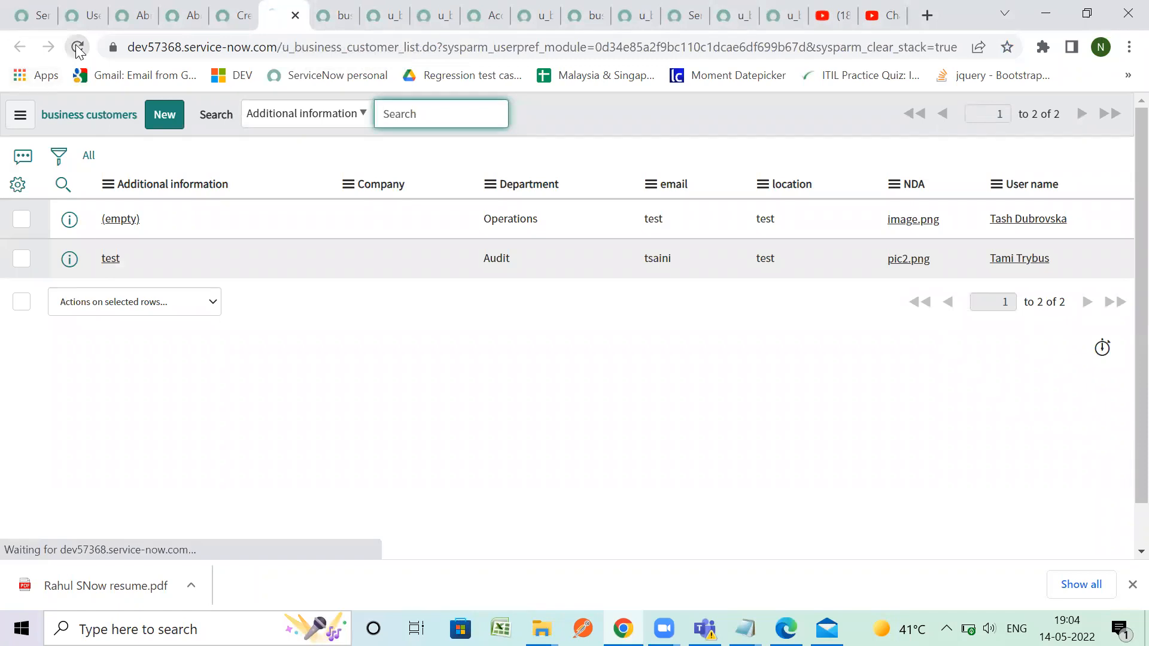
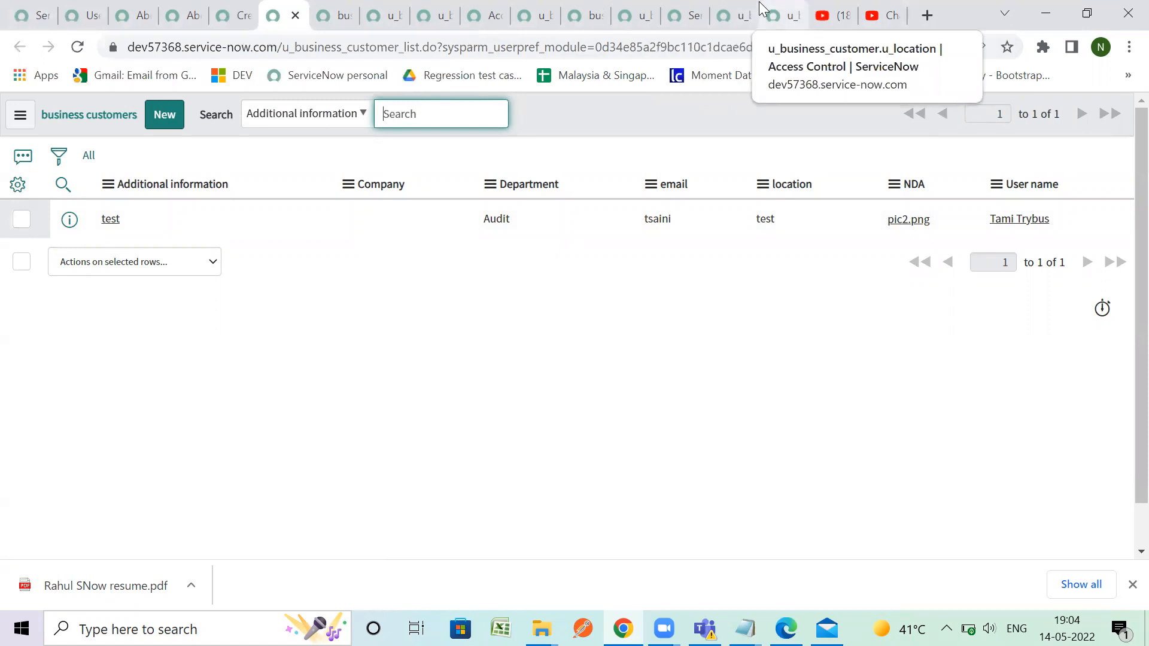
# Try to find groups in the impersonated user's navigator, and switch the session back to System Administrator.
pyautogui.click(38, 13)
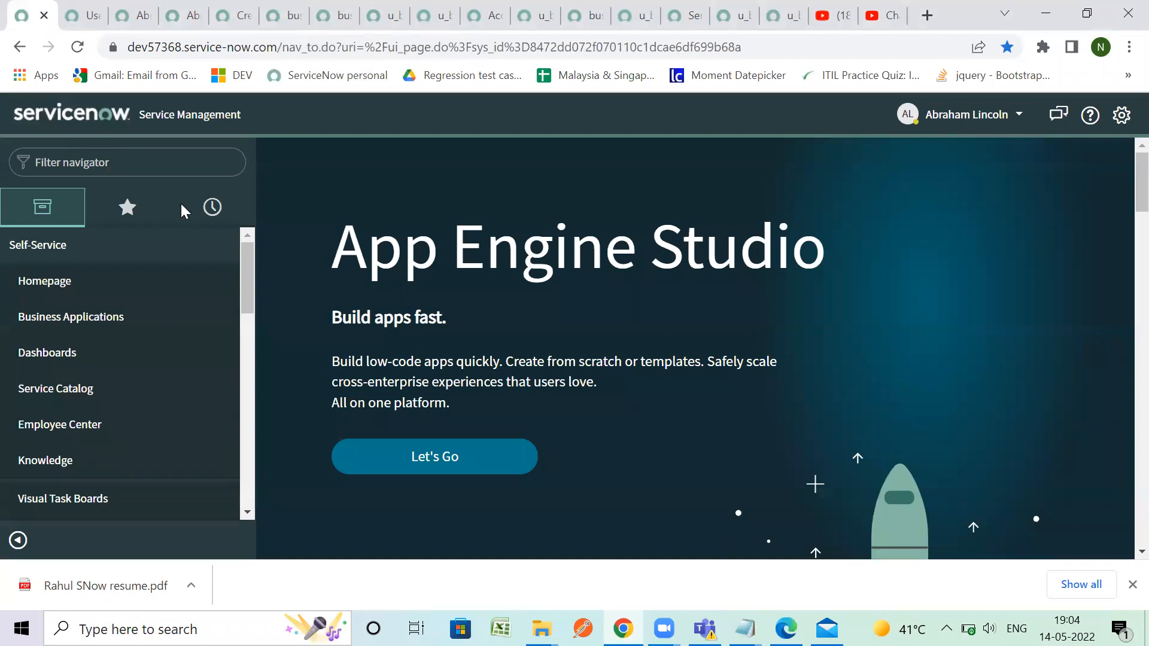
pyautogui.click(122, 157)
pyautogui.write('groups')
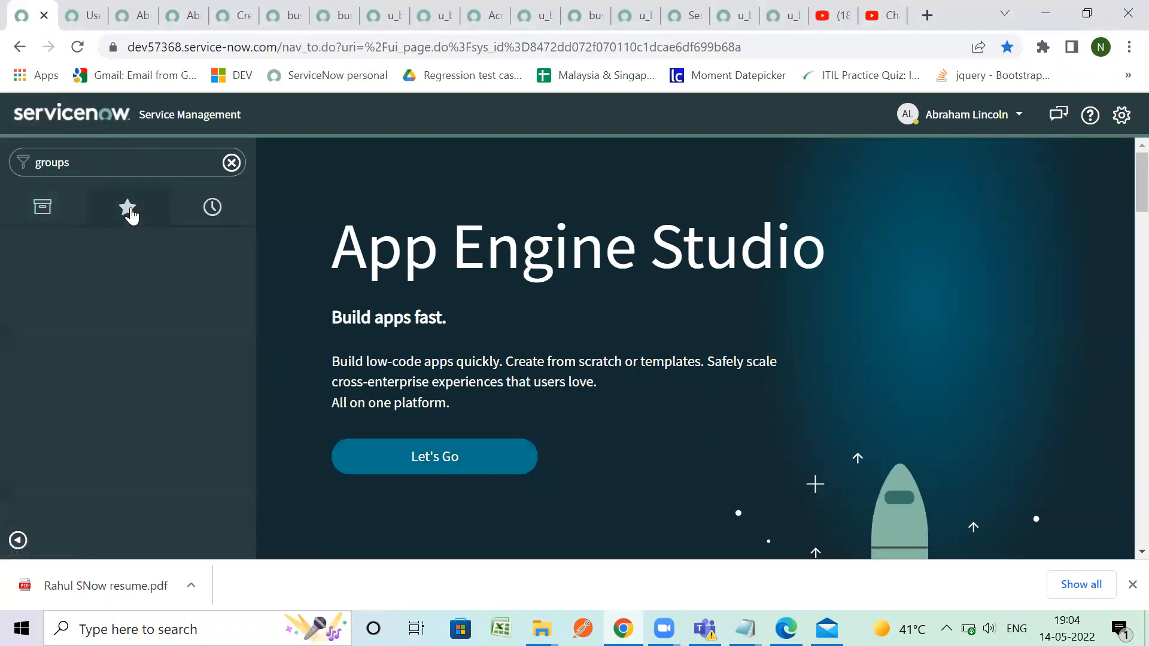
pyautogui.click(988, 115)
pyautogui.click(960, 169)
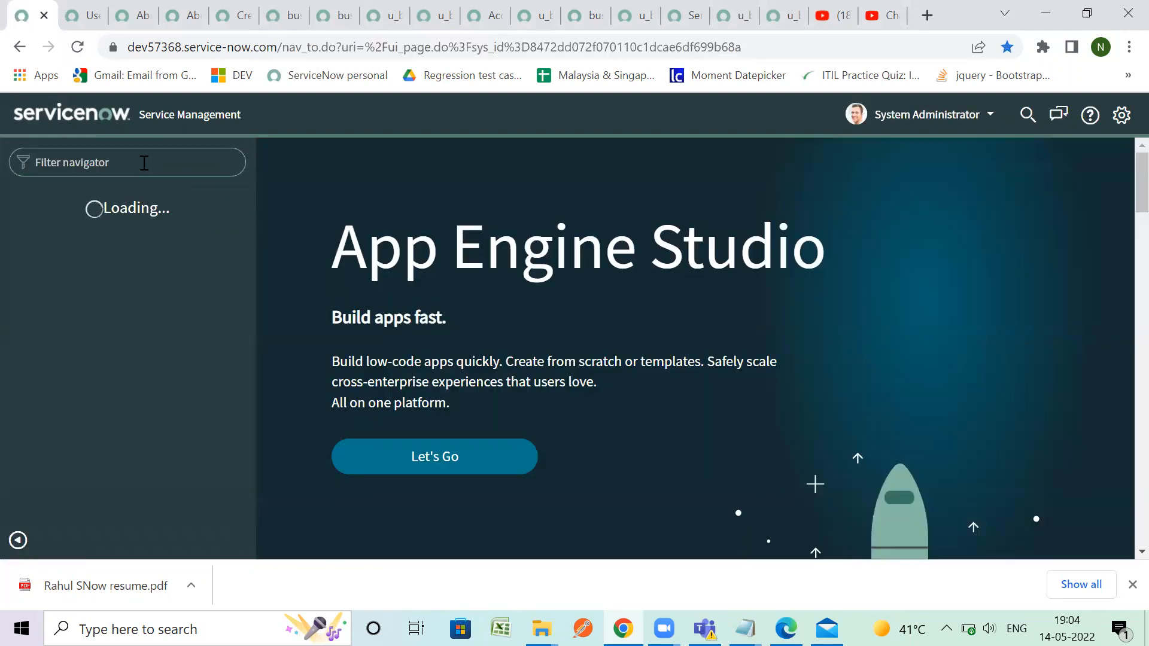
# Filter the navigator for "groups" and open the System Security Groups list in a new browser tab.
pyautogui.click(144, 163)
pyautogui.write('group')
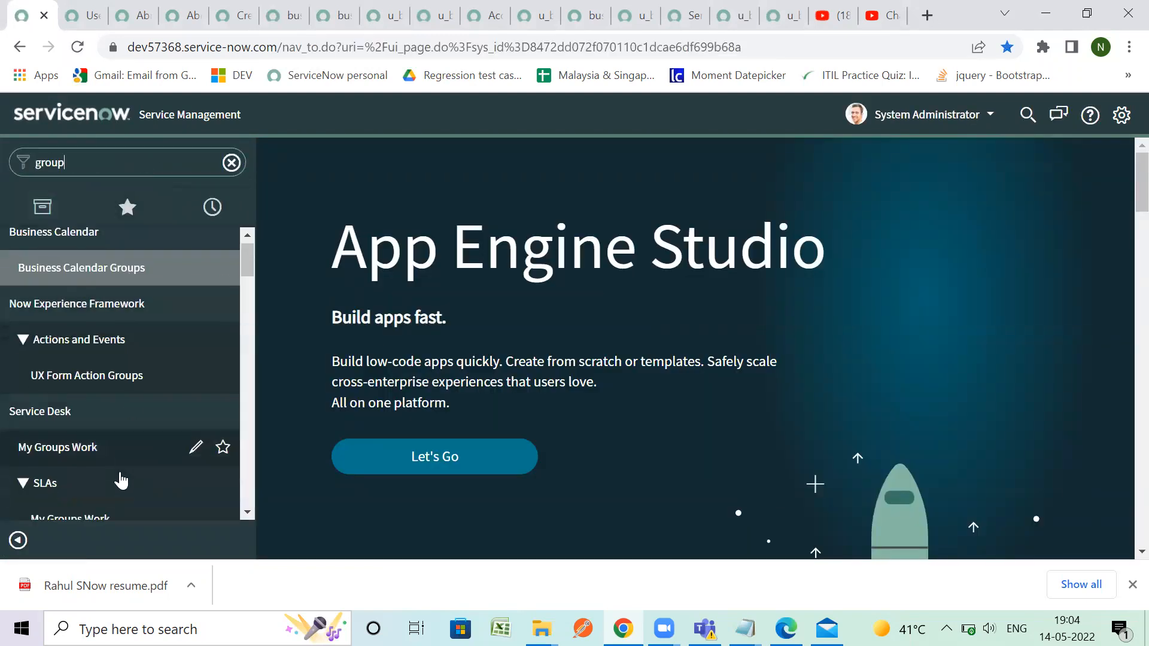
pyautogui.scroll(-10, 120, 479)
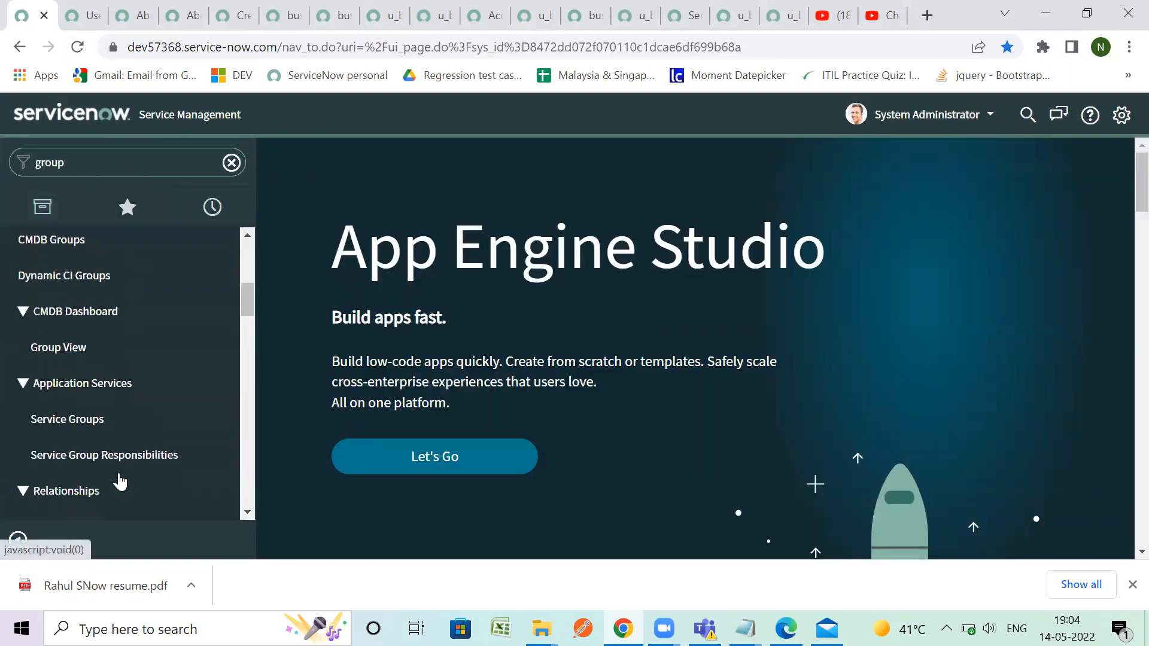
pyautogui.scroll(-6, 119, 479)
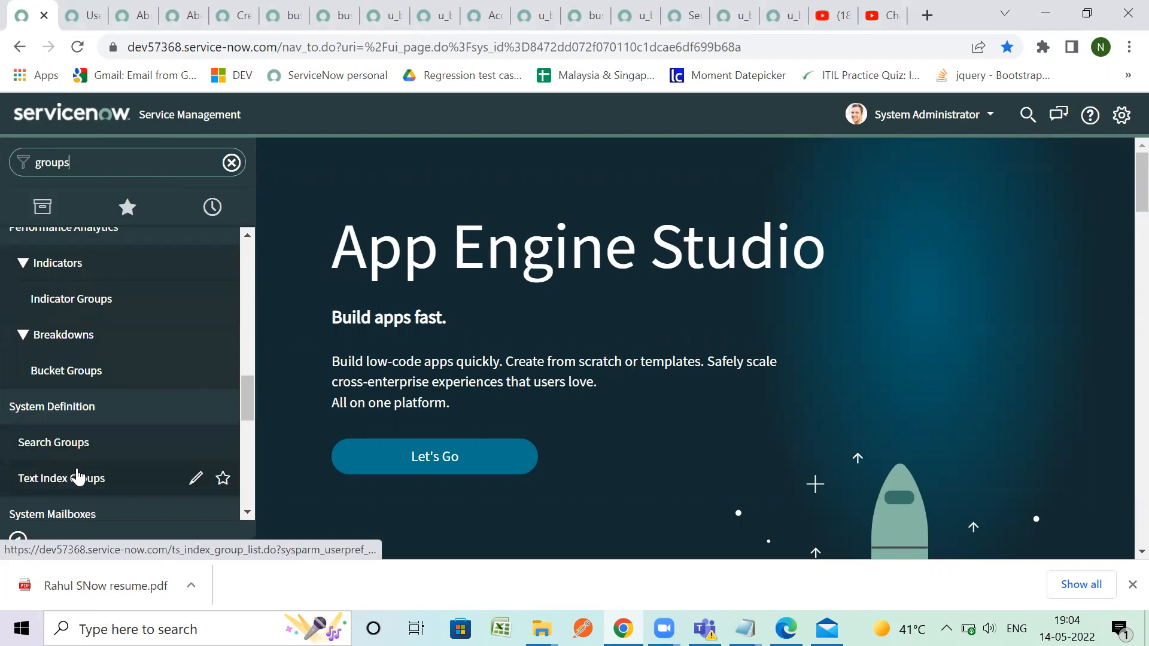
pyautogui.rightClick(88, 378)
pyautogui.click(111, 385)
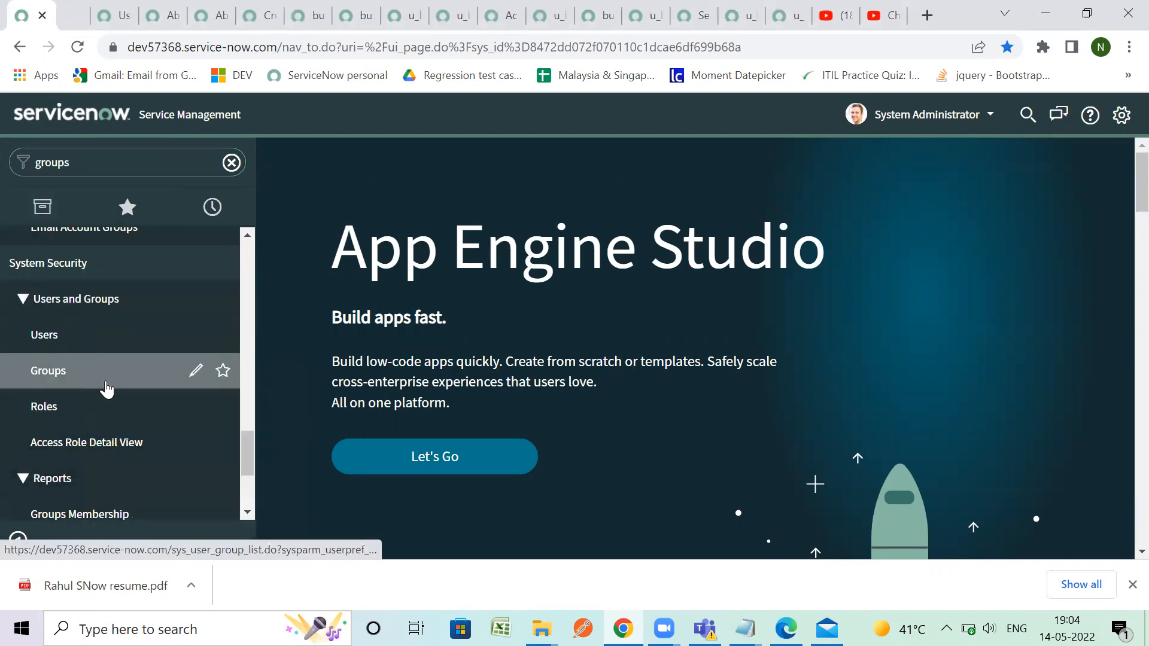
pyautogui.click(96, 26)
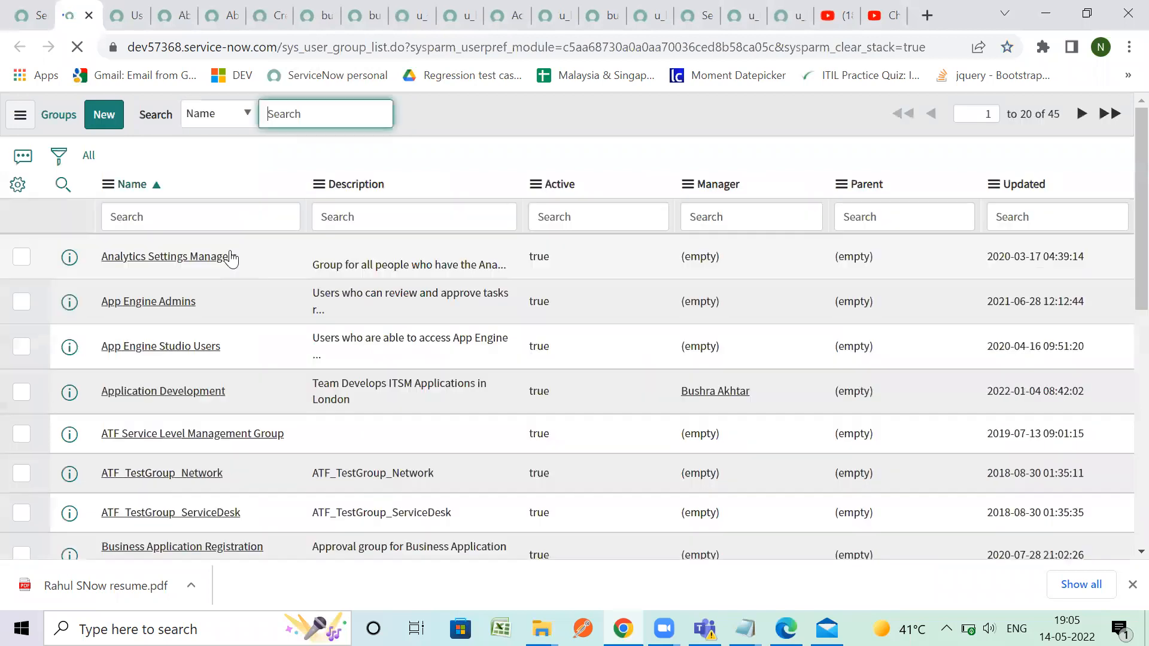
# Copy the Application Development group's sys_id and replace the quoted ID in the isMemberOf call with it in ACLs.txt in Notepad.
pyautogui.rightClick(176, 390)
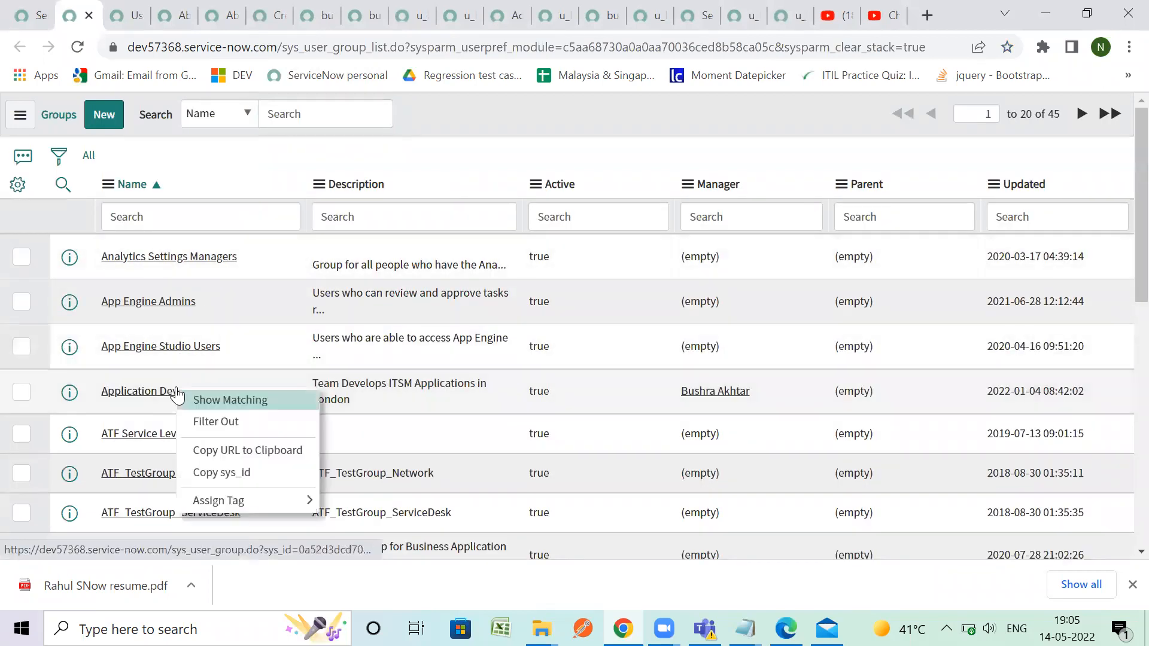
pyautogui.click(220, 472)
pyautogui.moveTo(745, 628)
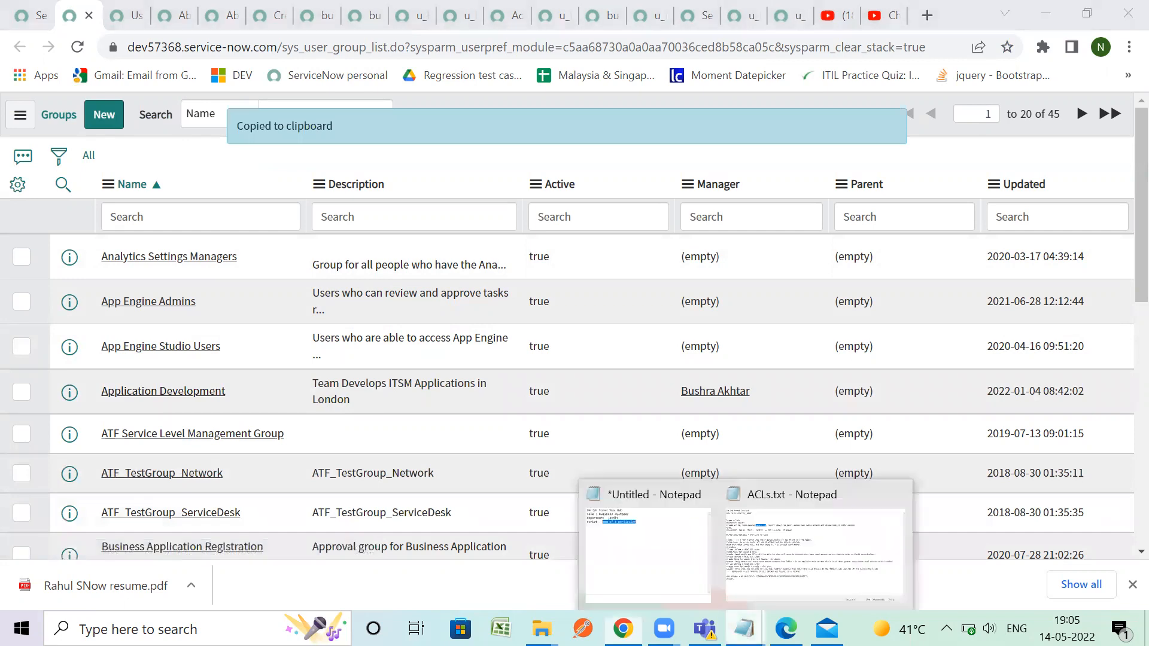
pyautogui.click(809, 577)
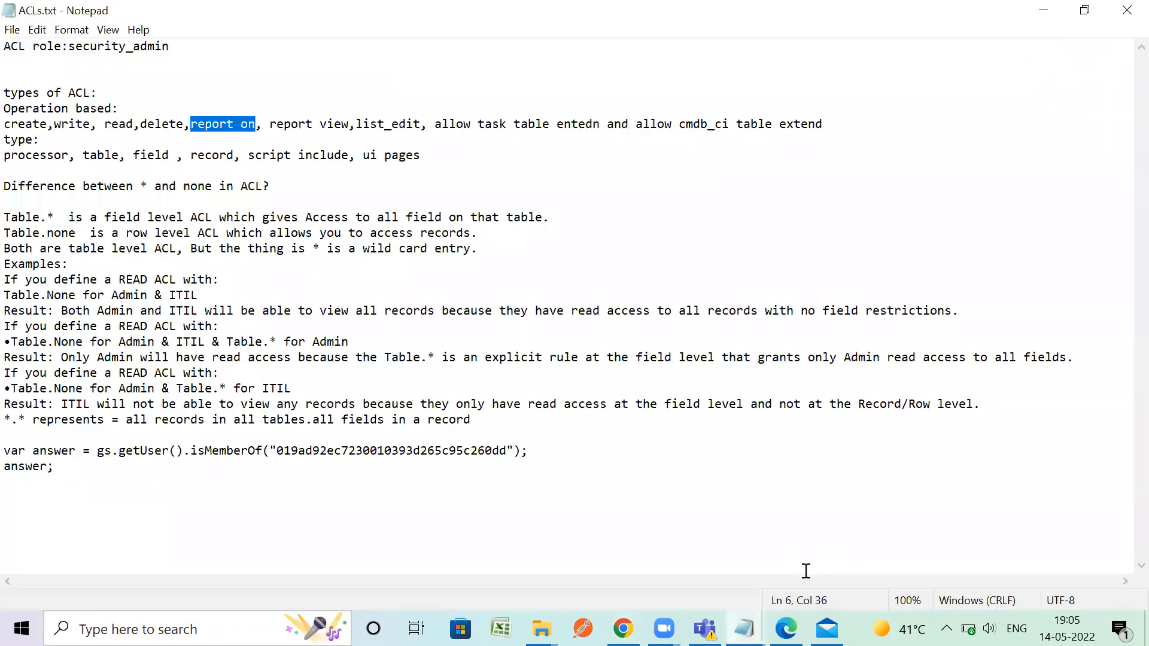
pyautogui.doubleClick(407, 450)
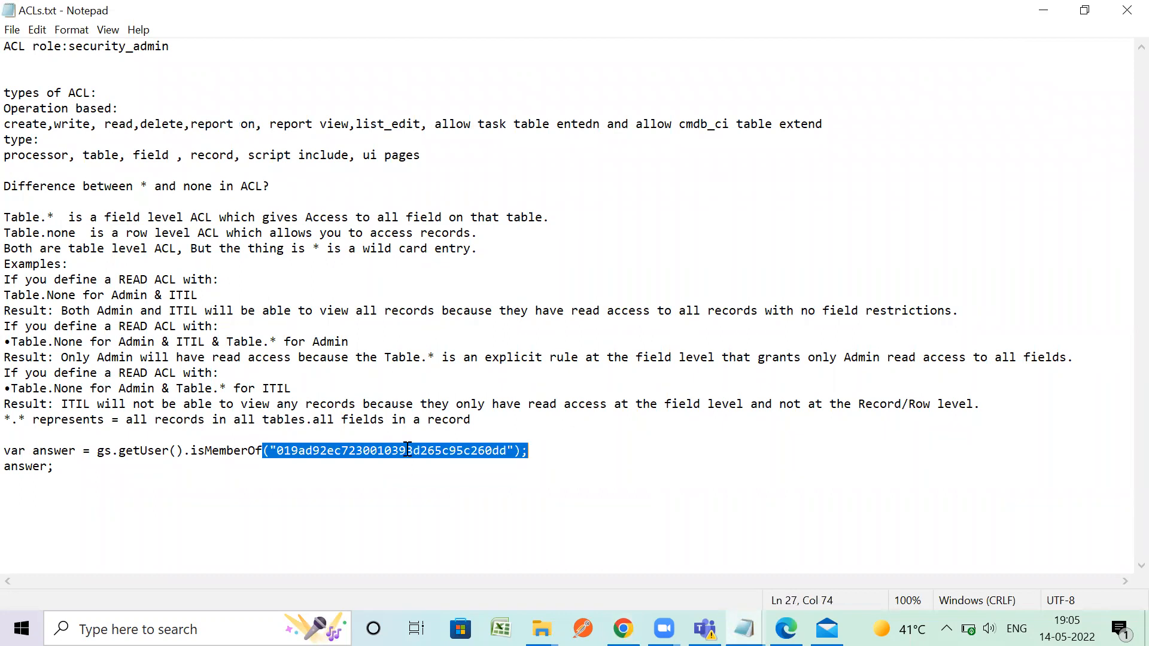
pyautogui.hotkey('ctrl', 'v')
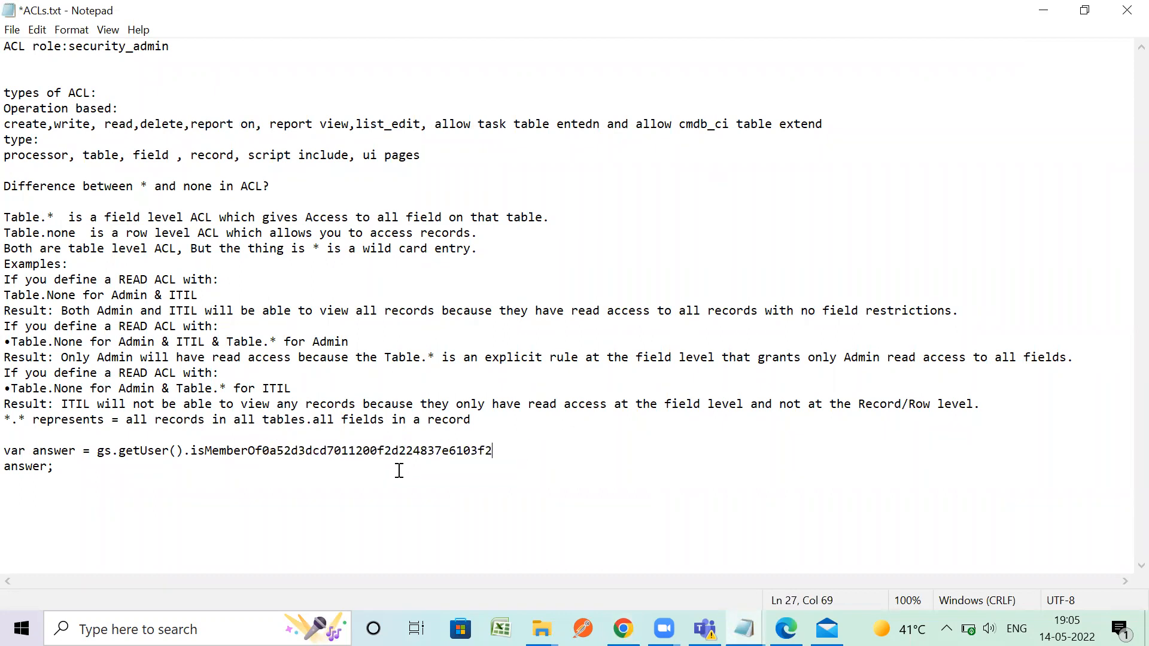
pyautogui.hotkey('ctrl', 'z')
pyautogui.moveTo(277, 450); pyautogui.dragTo(509, 451)
pyautogui.hotkey('ctrl', 'v')
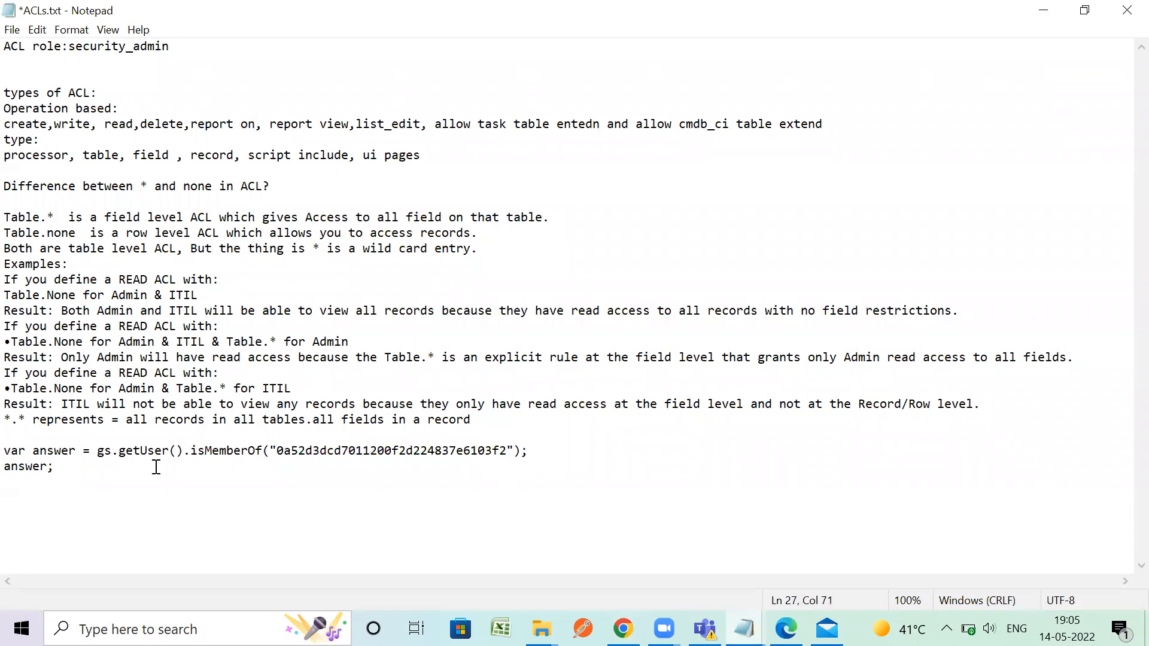
# Copy the two-line isMemberOf script from Notepad and switch to Chrome to find the active u_business_customer read rule with the Audit department condition.
pyautogui.moveTo(76, 480); pyautogui.dragTo(11, 447)
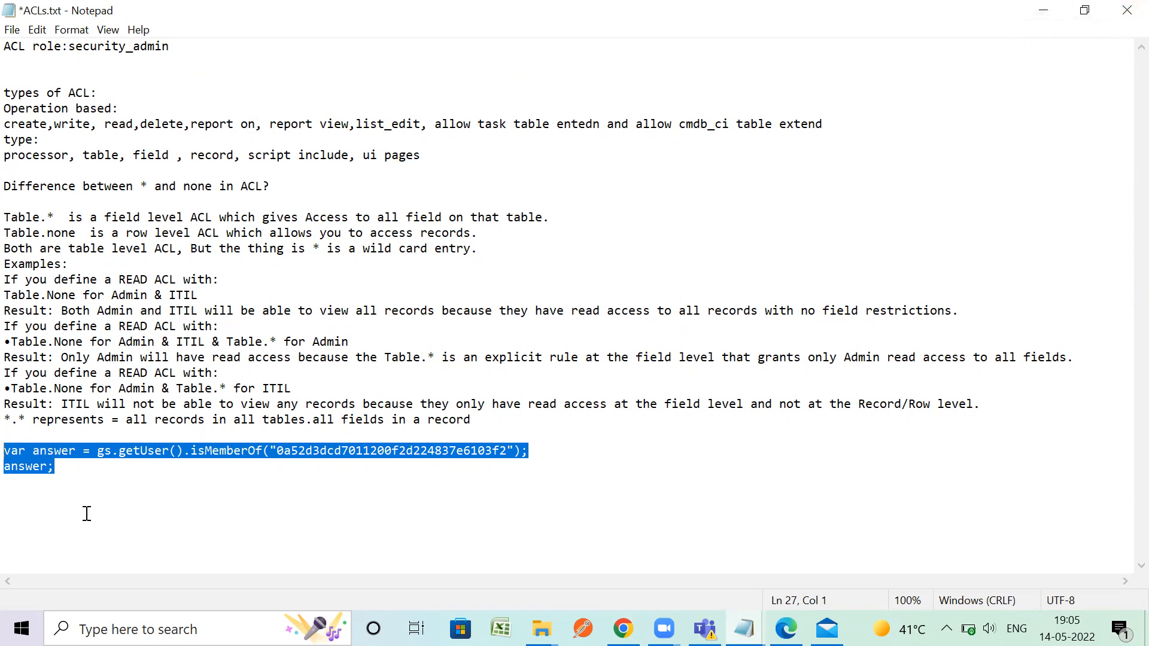
pyautogui.click(1043, 10)
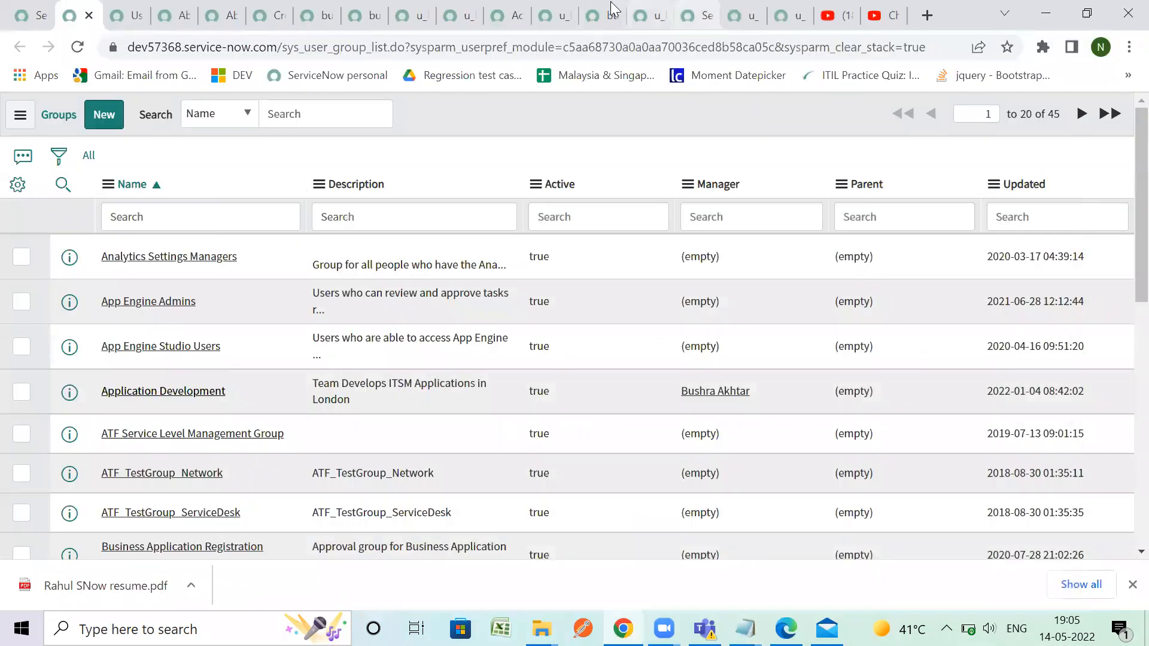
pyautogui.click(651, 13)
pyautogui.click(685, 8)
pyautogui.click(657, 10)
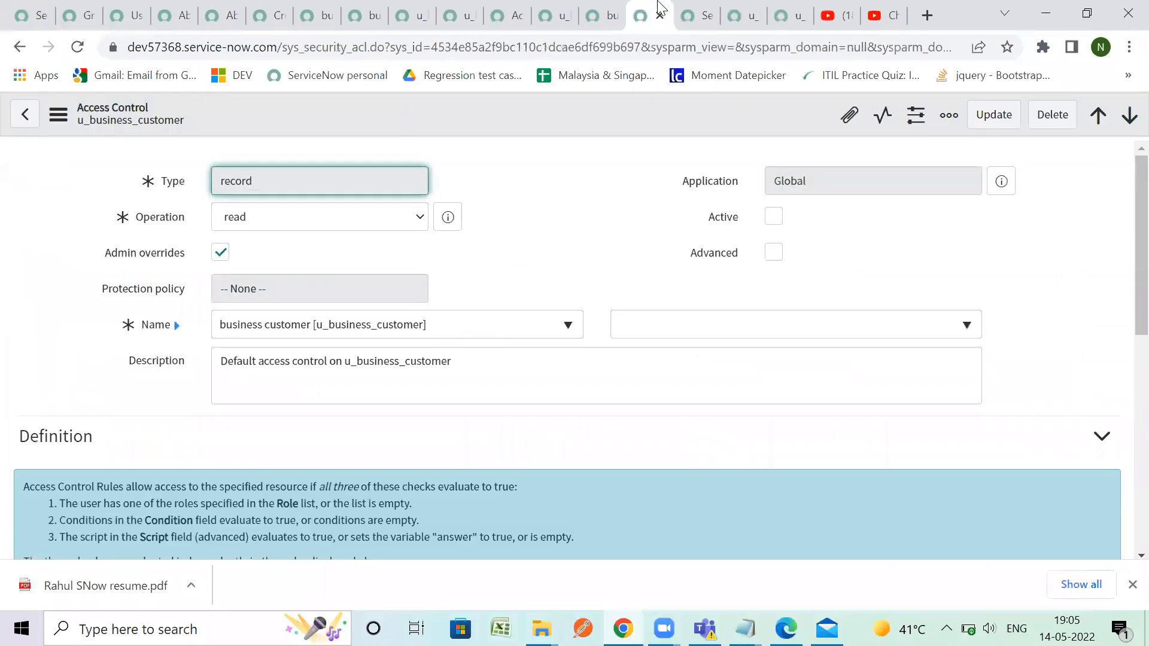
pyautogui.scroll(-7, 623, 284)
pyautogui.scroll(5, 623, 284)
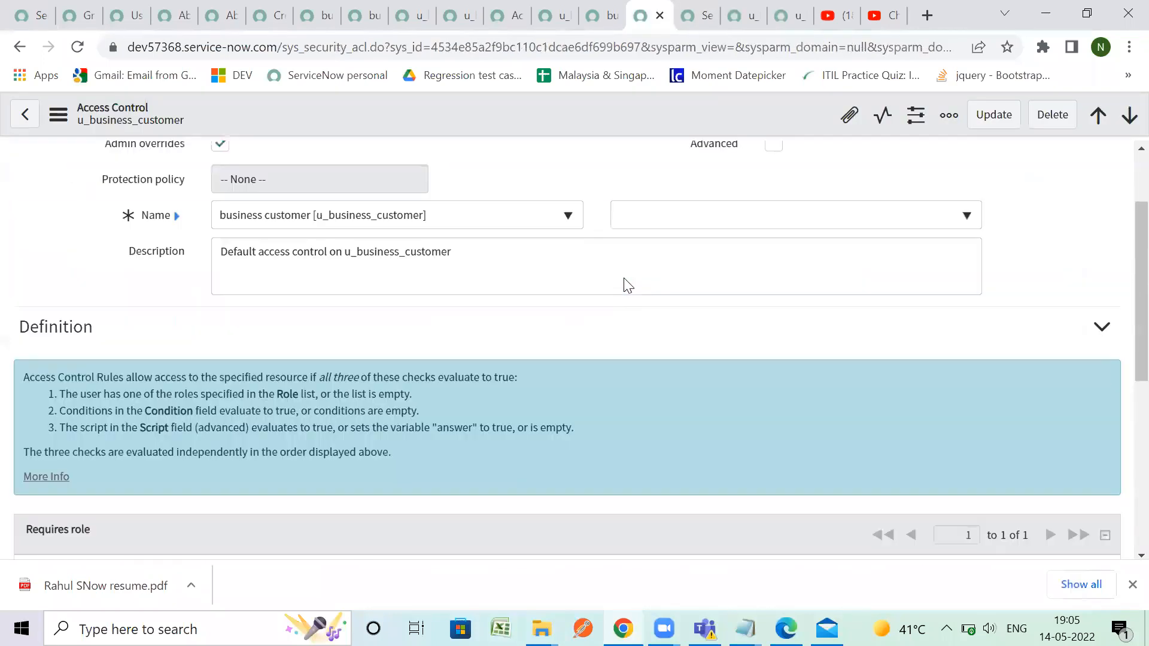
pyautogui.click(706, 18)
pyautogui.click(744, 17)
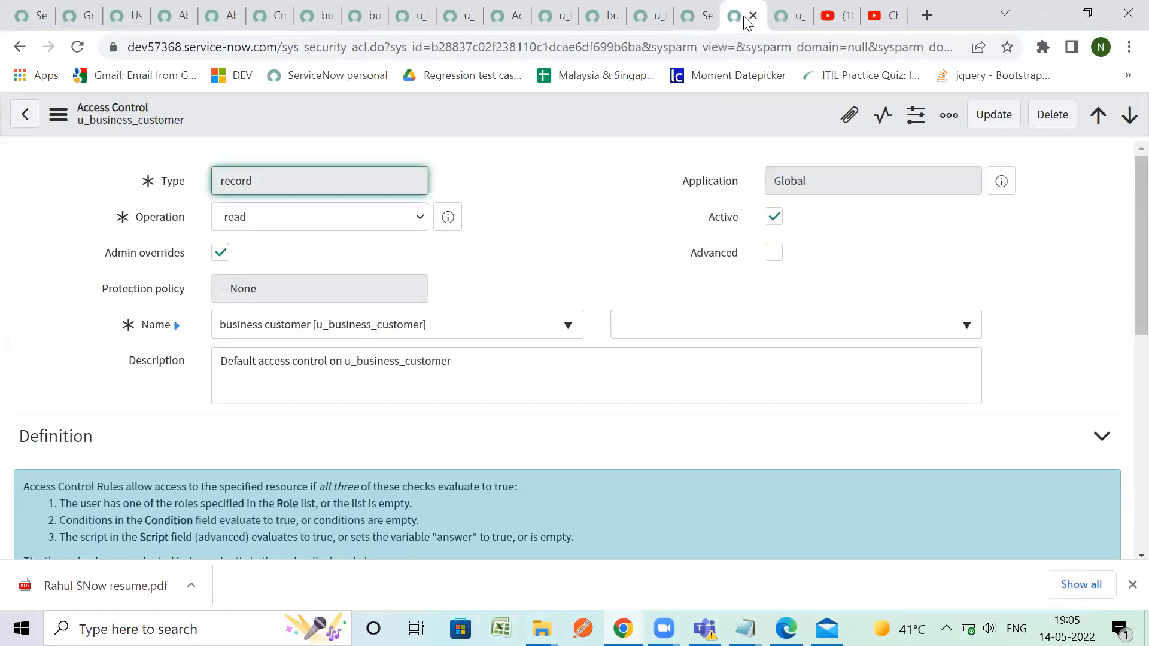
pyautogui.scroll(-5, 678, 335)
pyautogui.scroll(-3, 677, 334)
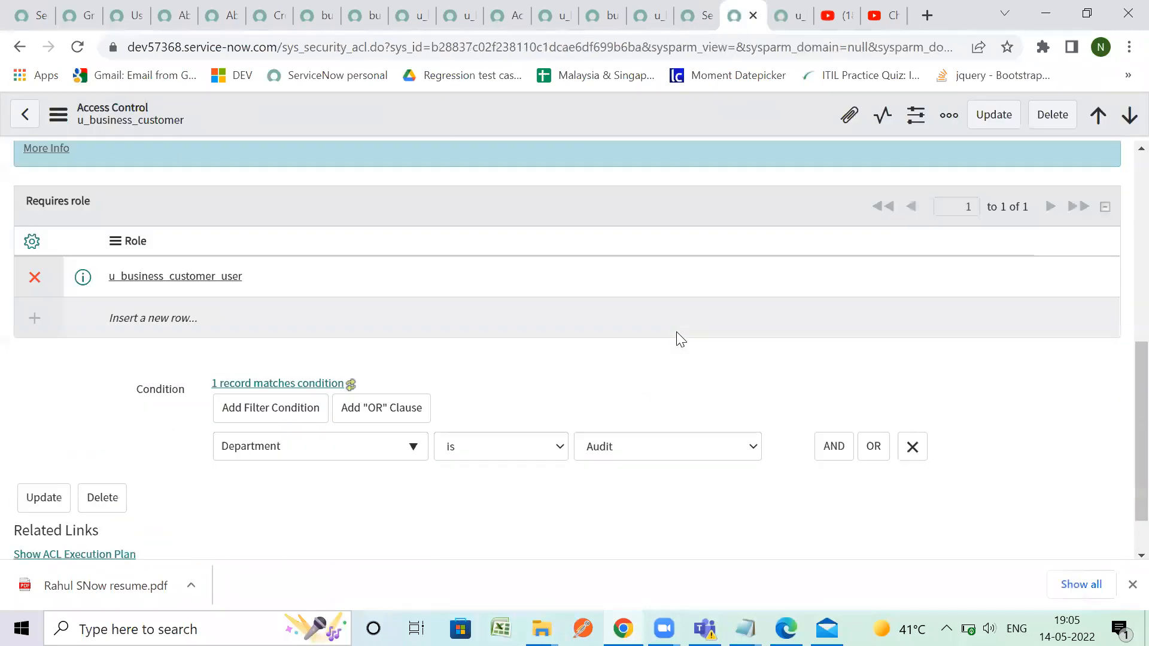
pyautogui.scroll(10, 598, 359)
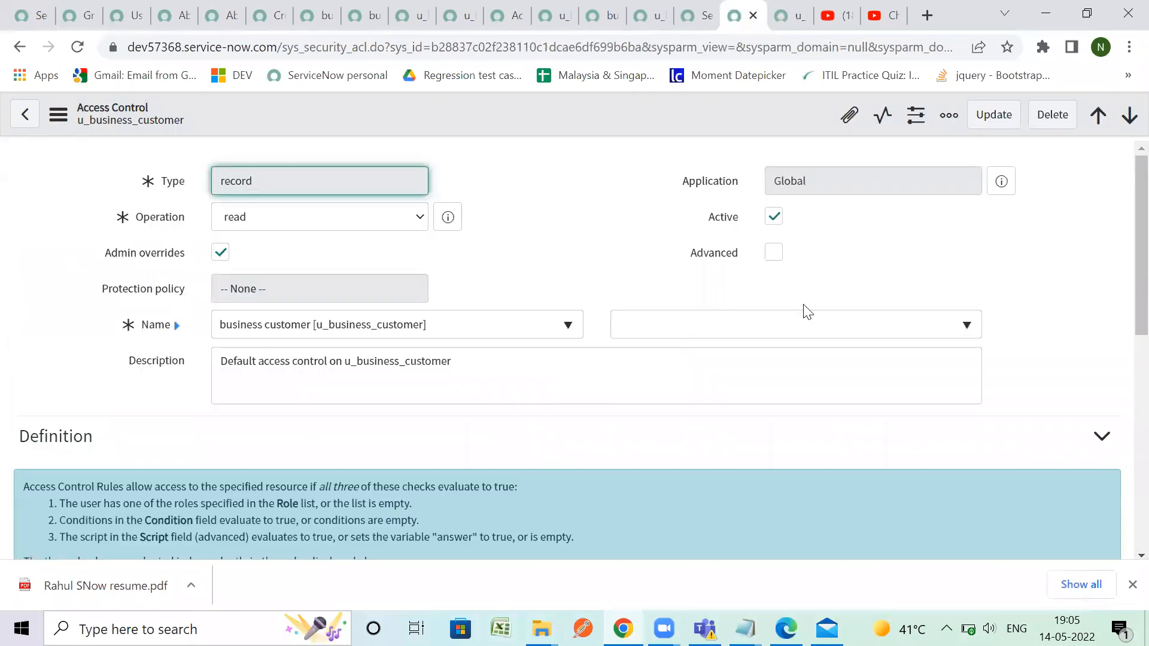
# Try to enable Advanced on the active u_business_customer read rule, insert the copied isMemberOf script and save the record.
pyautogui.click(773, 253)
pyautogui.rightClick(598, 111)
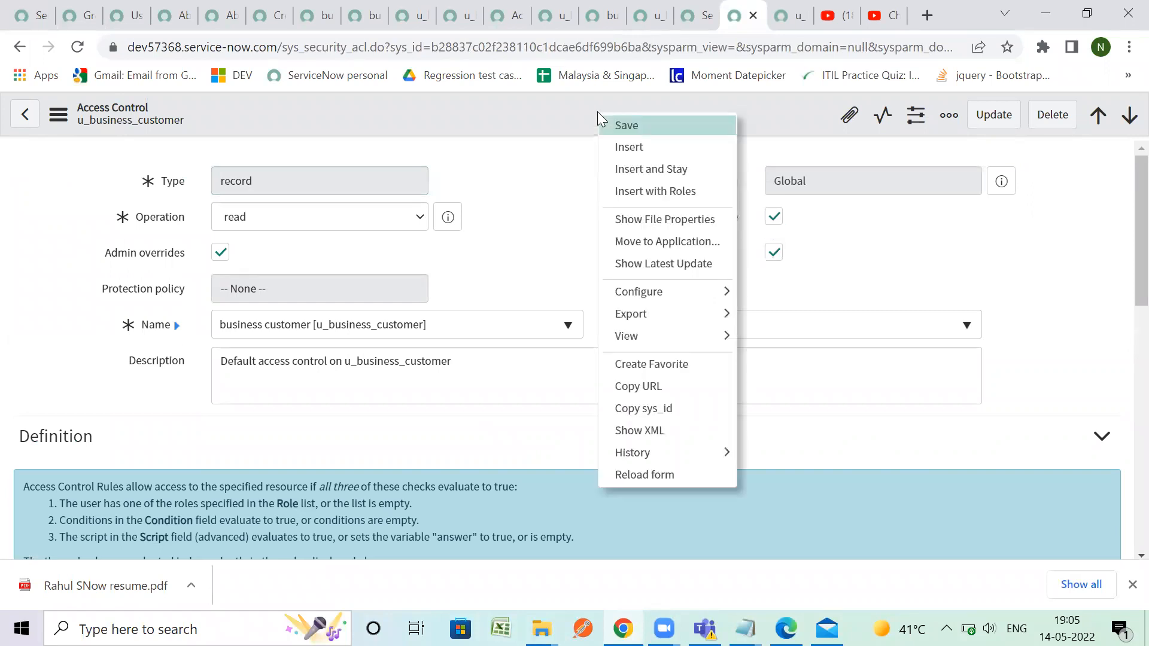
pyautogui.scroll(-5, 583, 274)
pyautogui.scroll(-5, 356, 551)
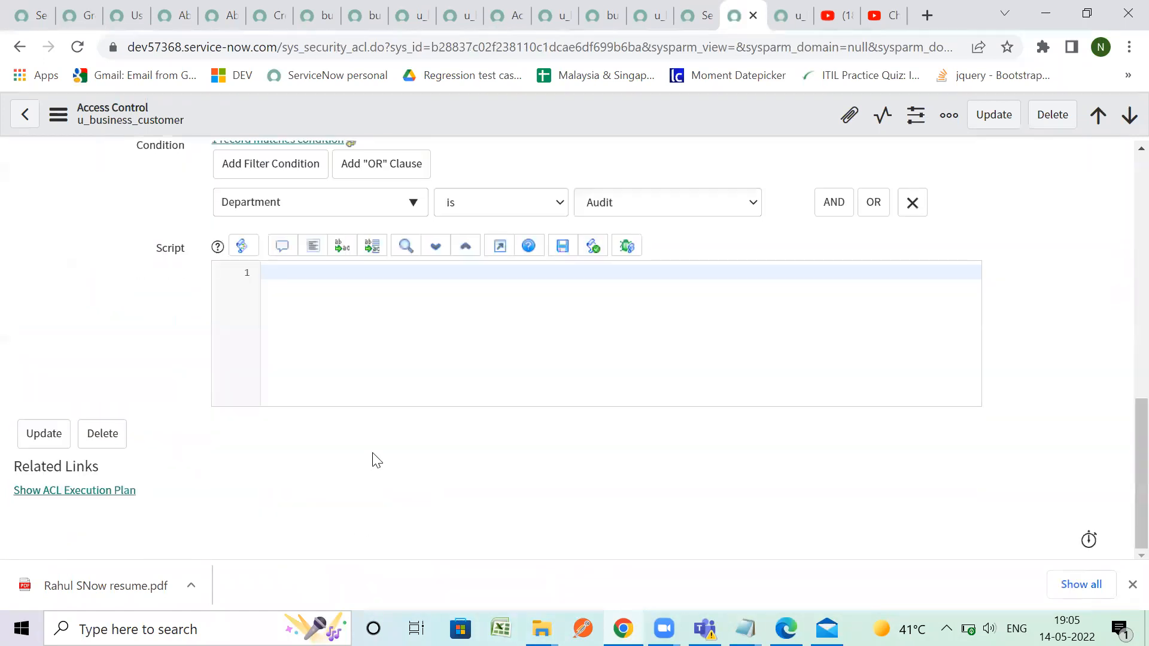
pyautogui.hotkey('ctrl', 'v')
pyautogui.scroll(10, 425, 387)
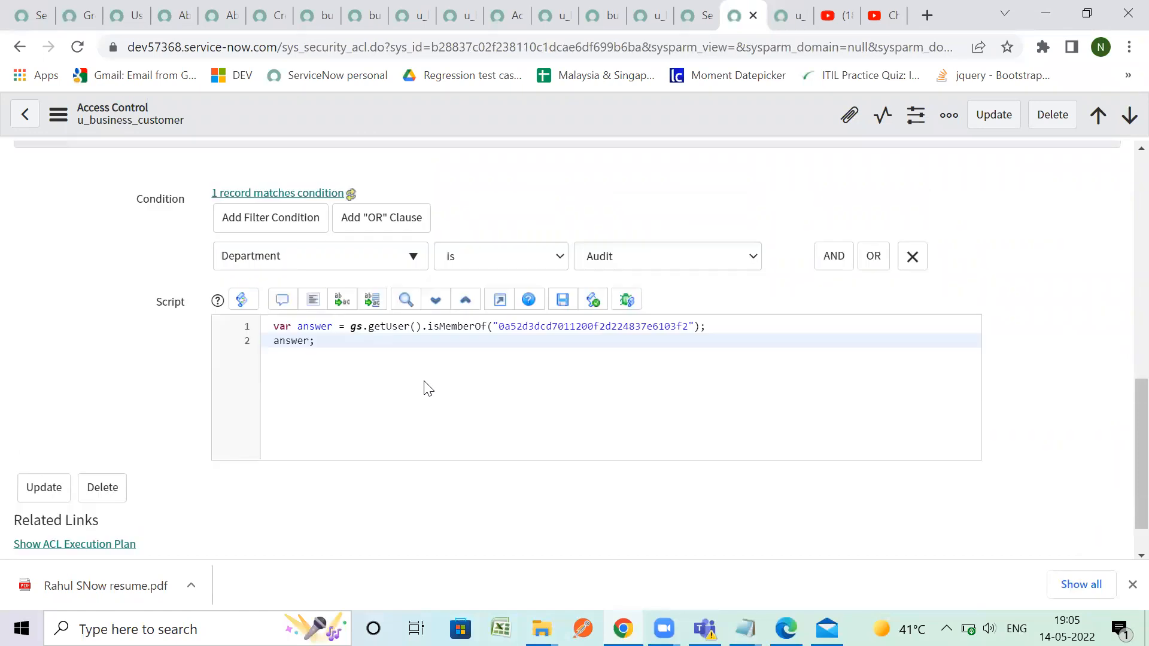
pyautogui.rightClick(571, 115)
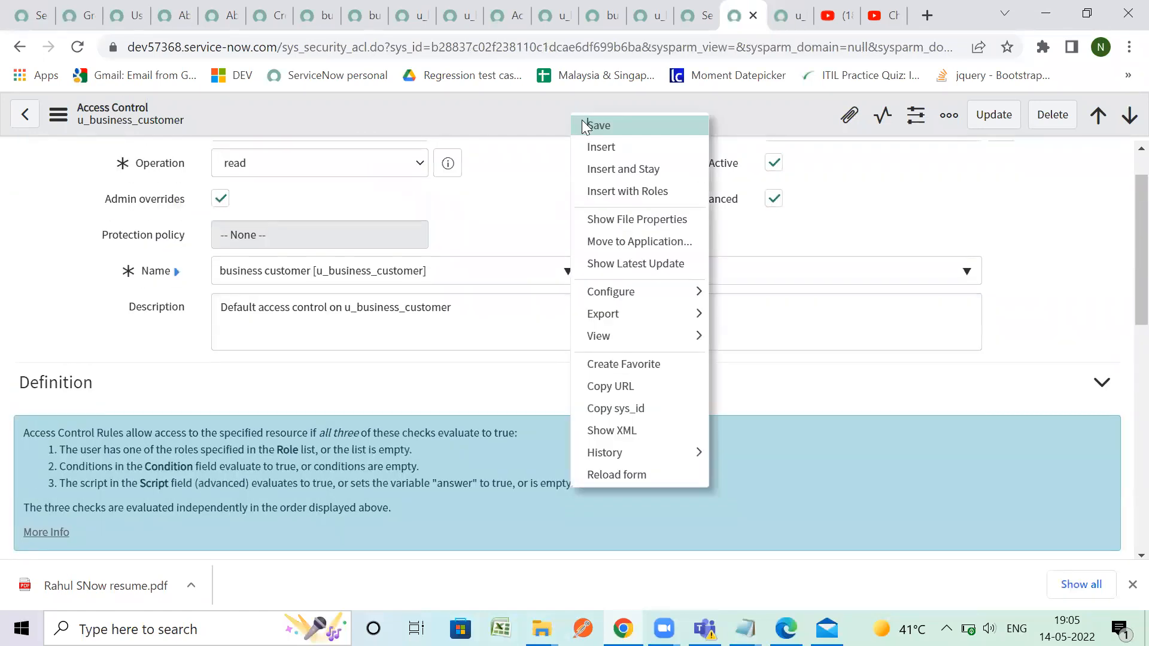
pyautogui.click(597, 125)
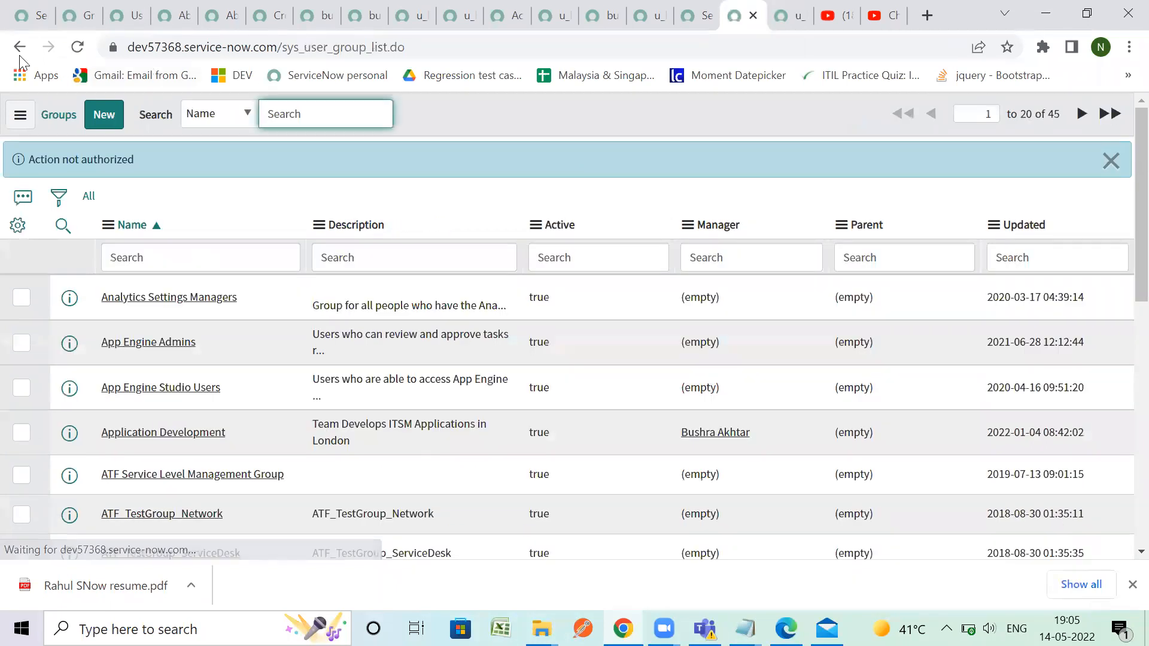
# Elevate the System Administrator session with the security_admin role.
pyautogui.click(24, 15)
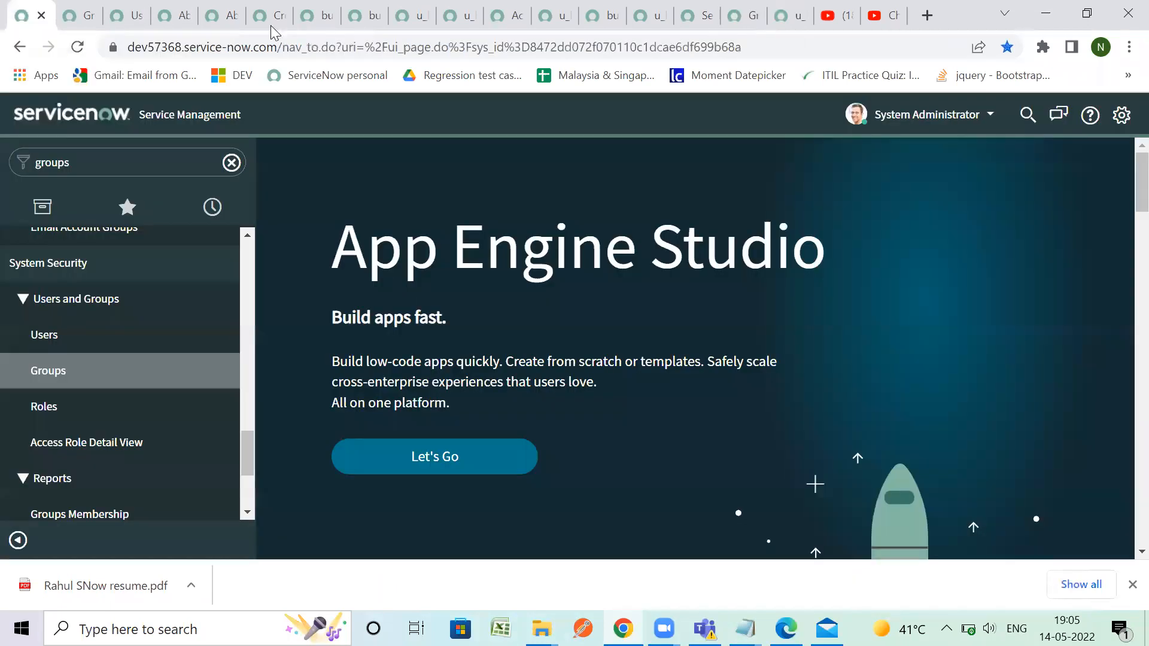
pyautogui.click(916, 115)
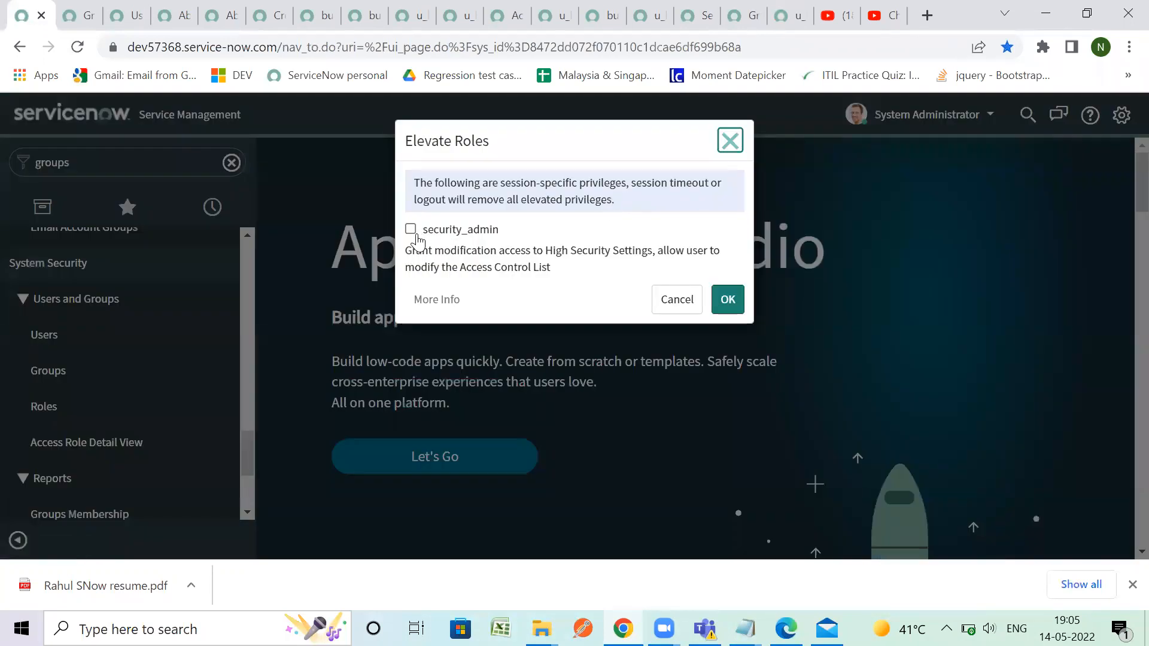
pyautogui.click(411, 229)
pyautogui.click(740, 299)
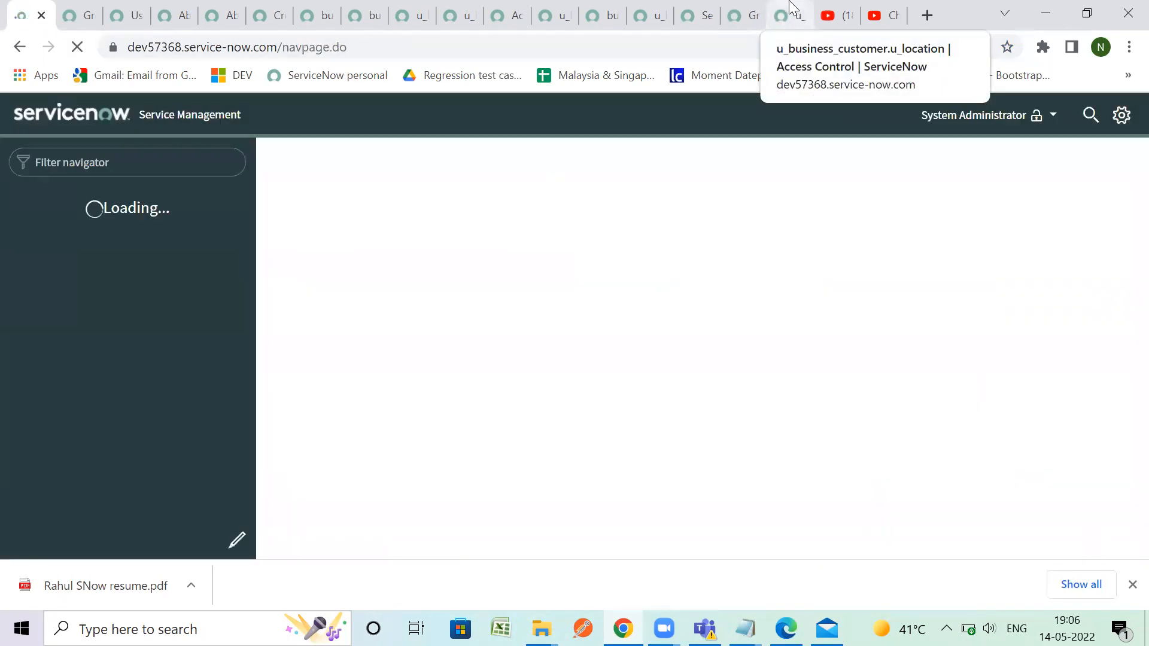
# Check the u_location read rule, and go back from the unauthorized groups page to the u_business_customer read rule.
pyautogui.click(790, 10)
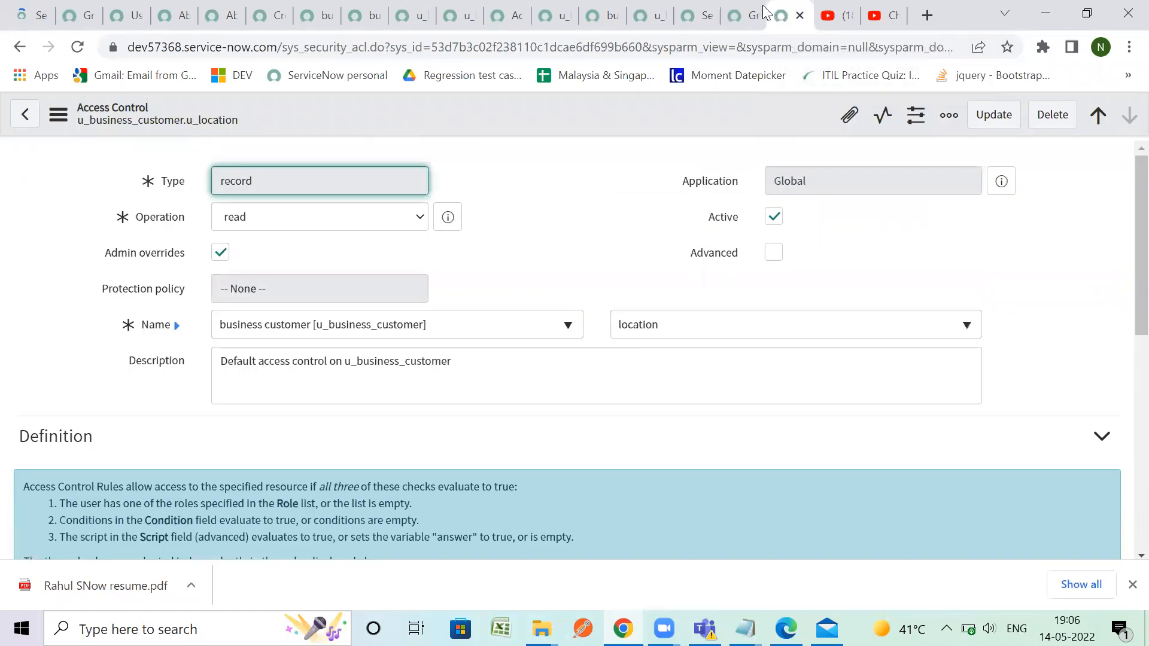
pyautogui.scroll(-7, 636, 317)
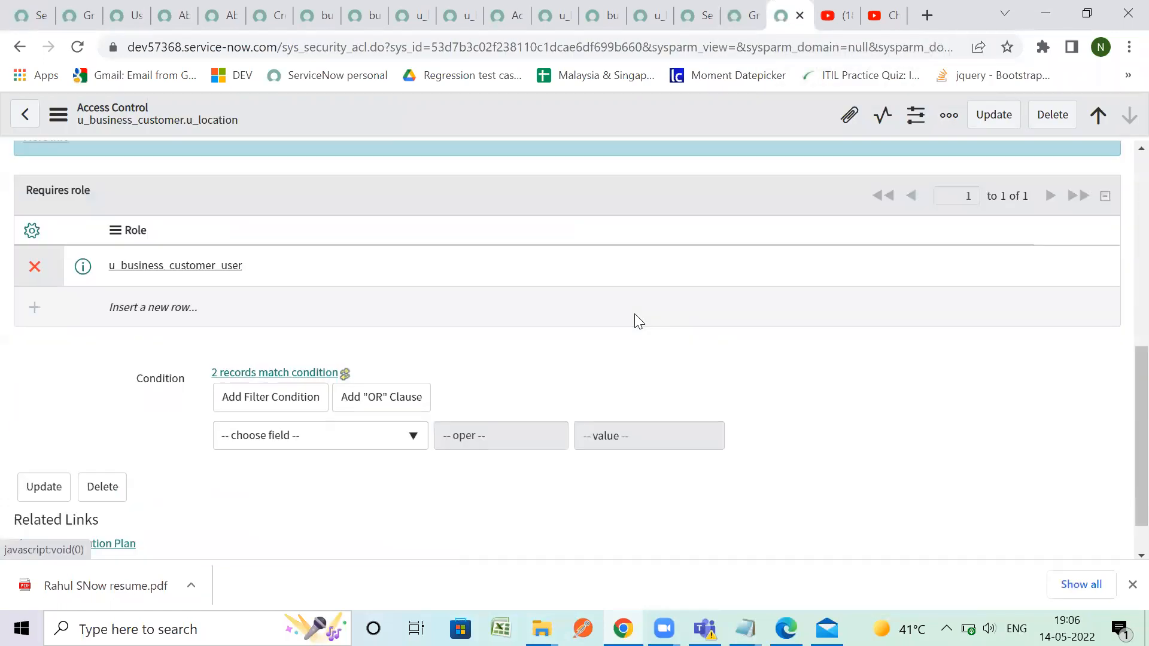
pyautogui.scroll(10, 634, 313)
pyautogui.click(742, 15)
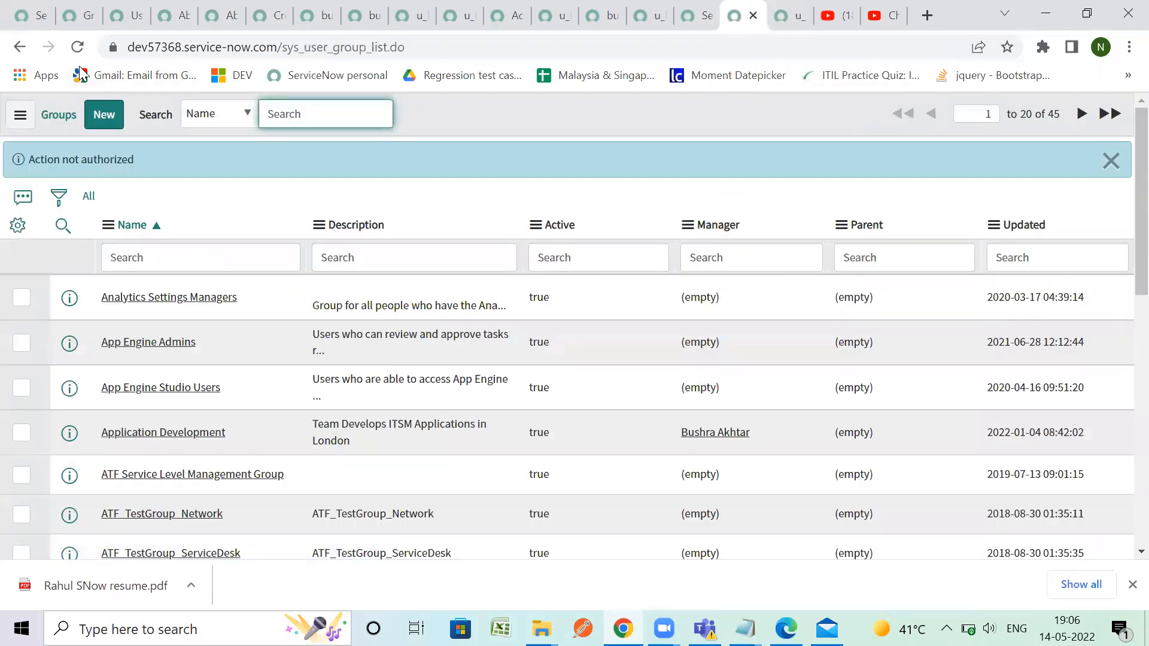
pyautogui.click(21, 47)
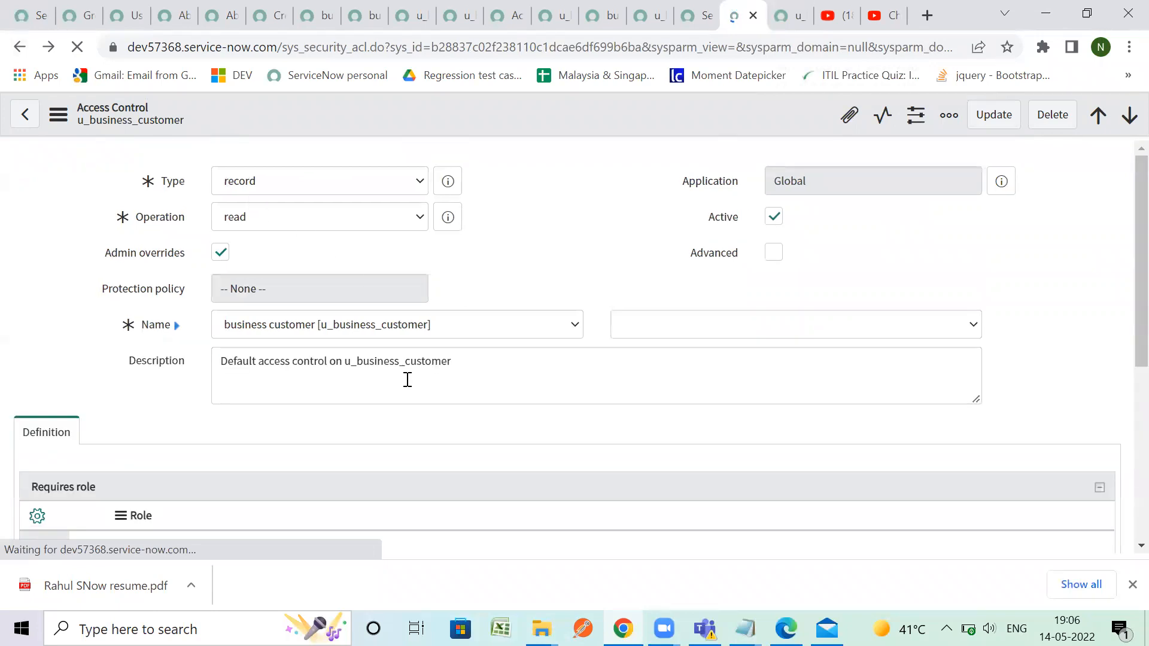
# Enable Advanced on the u_business_customer read rule, paste the copied isMemberOf script into its Script field and save the record.
pyautogui.scroll(-4, 405, 377)
pyautogui.scroll(-3, 406, 383)
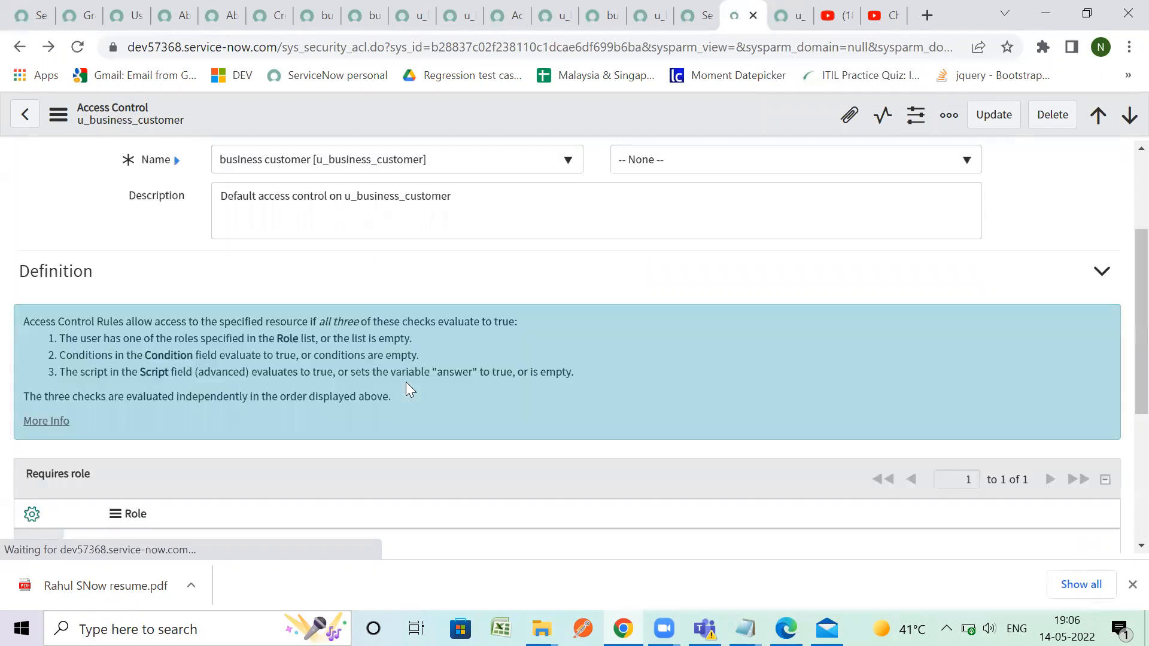
pyautogui.scroll(15, 957, 335)
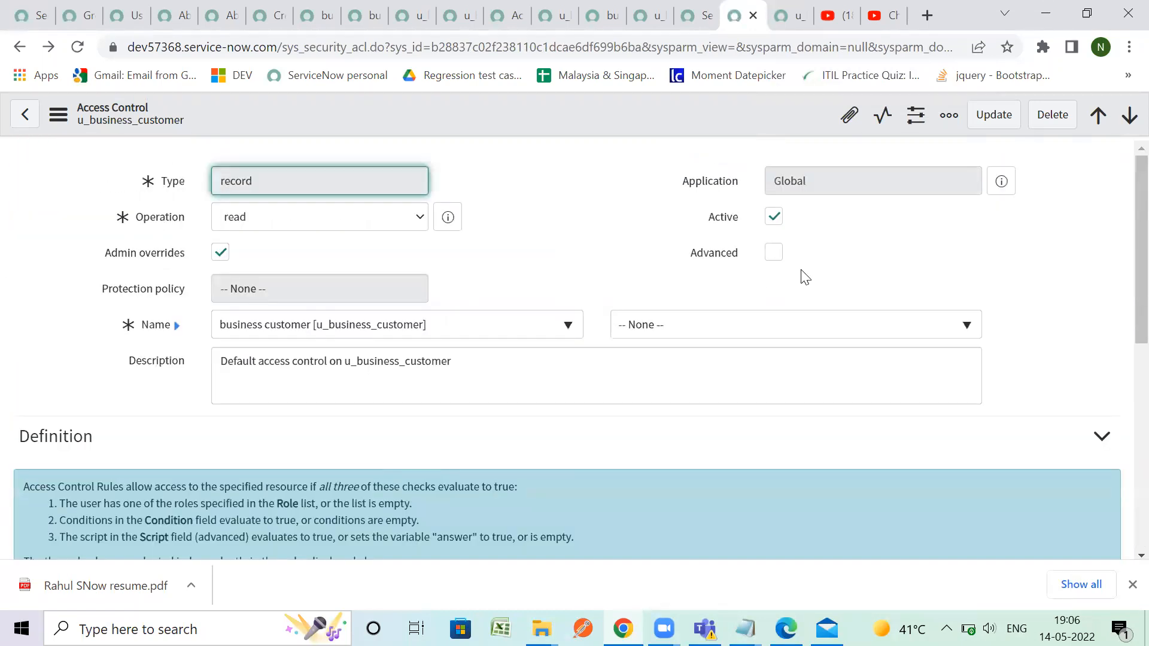
pyautogui.click(774, 252)
pyautogui.scroll(-10, 700, 361)
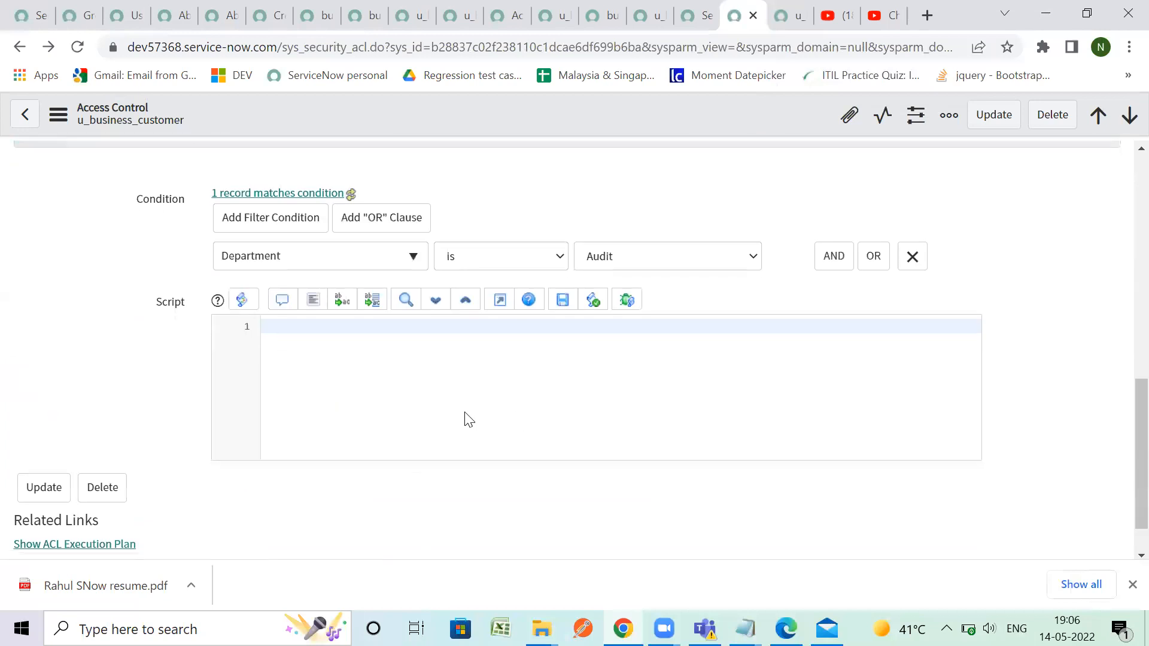
pyautogui.hotkey('ctrl', 'v')
pyautogui.scroll(15, 584, 231)
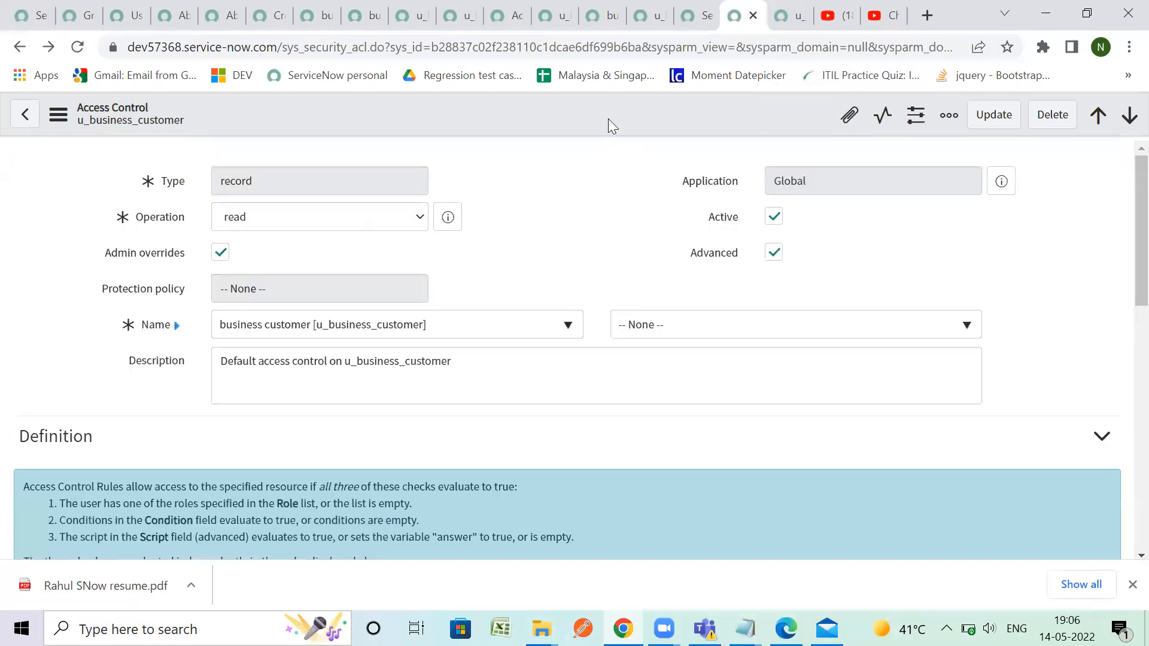
pyautogui.rightClick(609, 118)
pyautogui.click(614, 130)
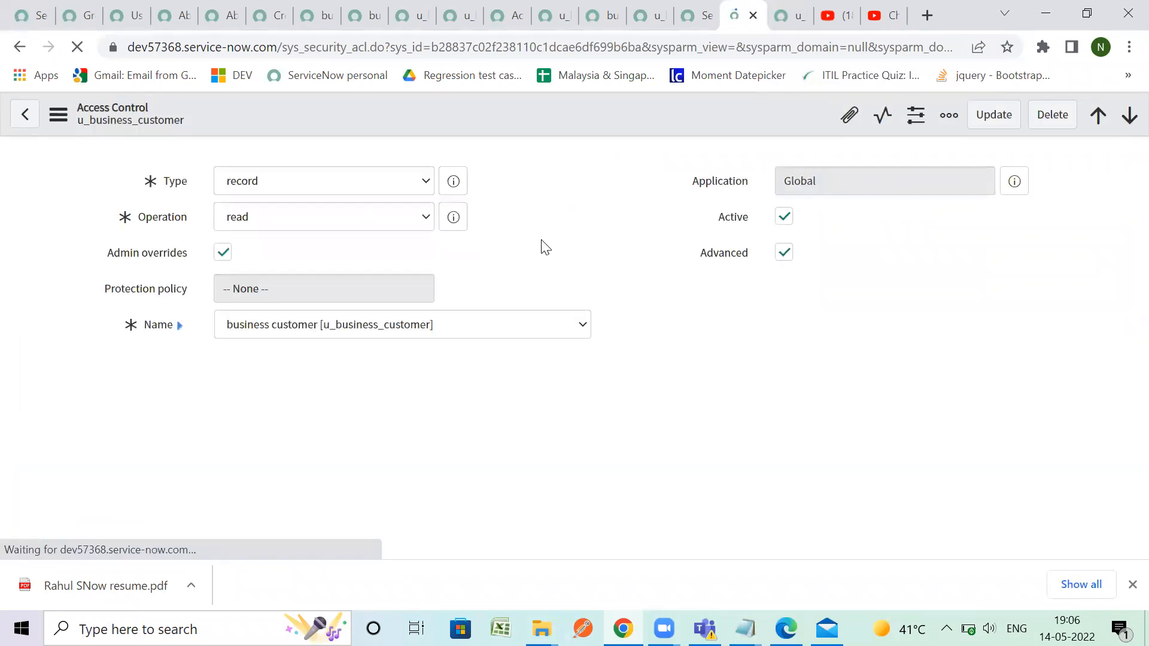
pyautogui.scroll(-7, 539, 257)
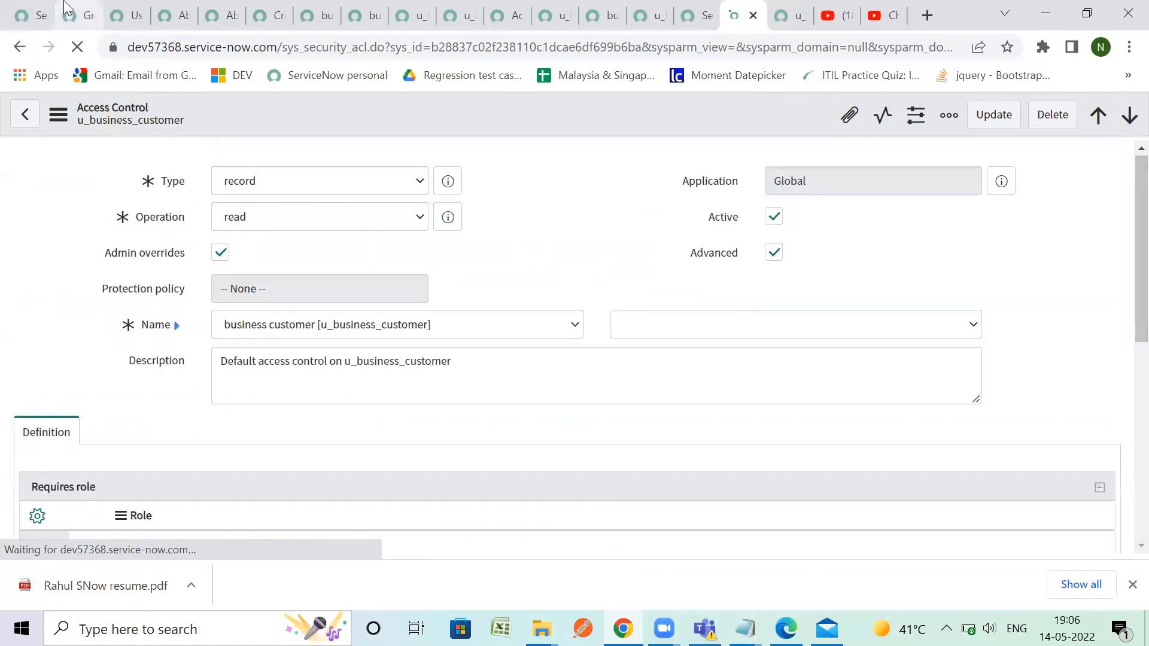
# Check the saved read rule, and impersonate the business customer test user from the System Administrator session.
pyautogui.click(36, 10)
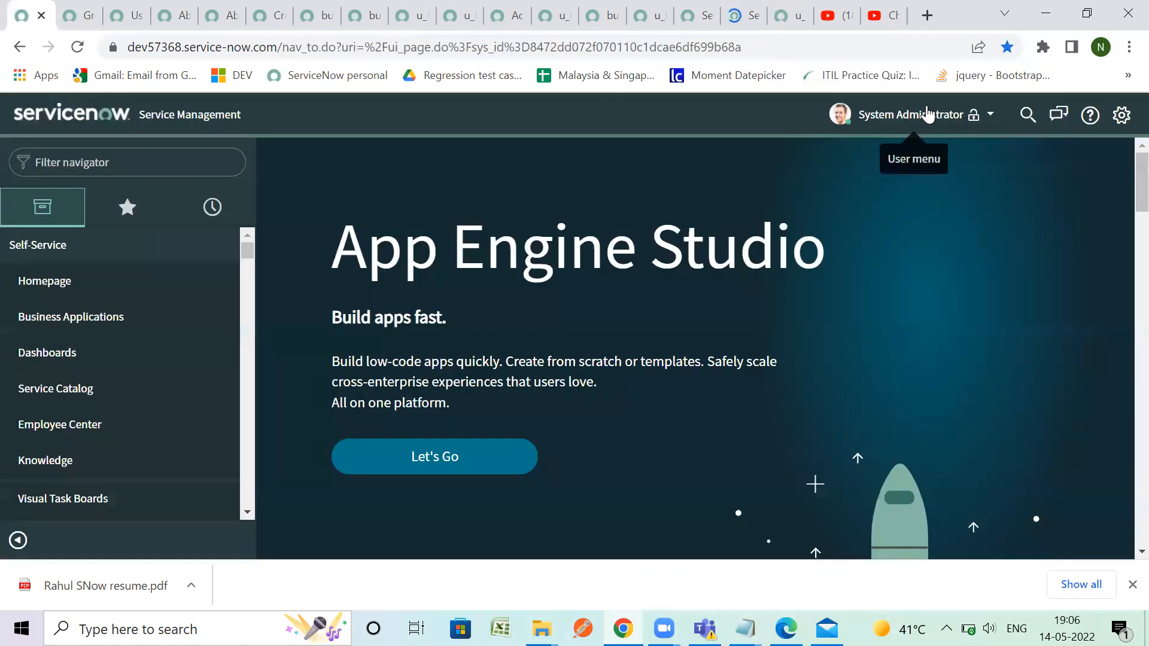
pyautogui.click(733, 11)
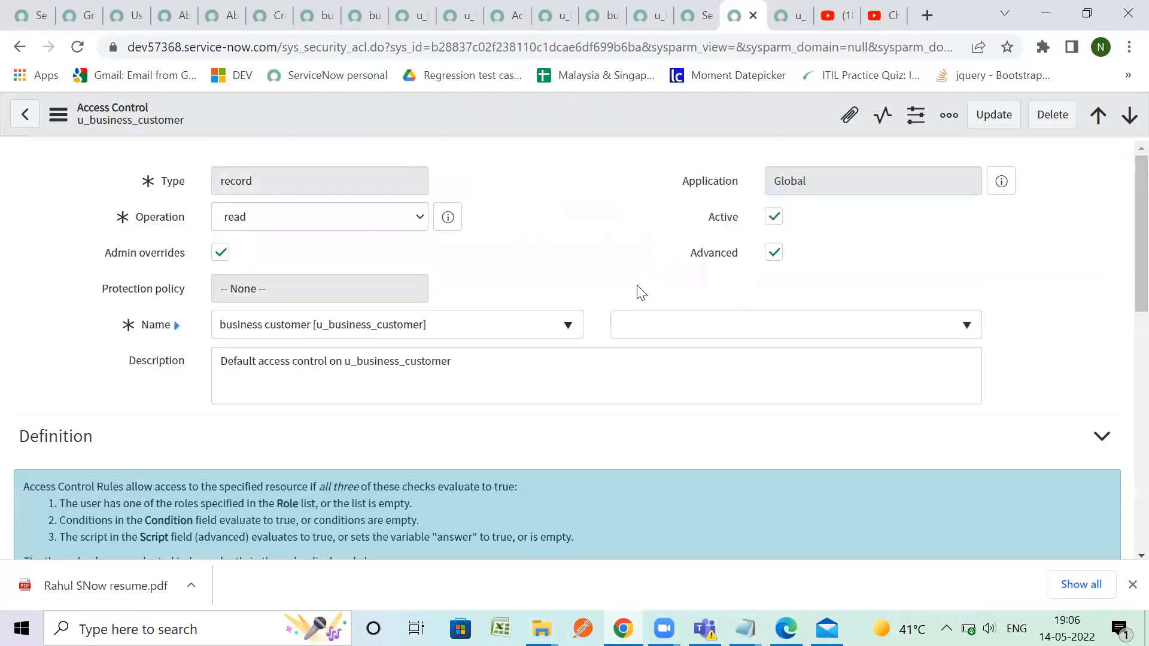
pyautogui.click(36, 11)
pyautogui.click(922, 123)
pyautogui.click(926, 170)
pyautogui.click(470, 196)
pyautogui.click(473, 324)
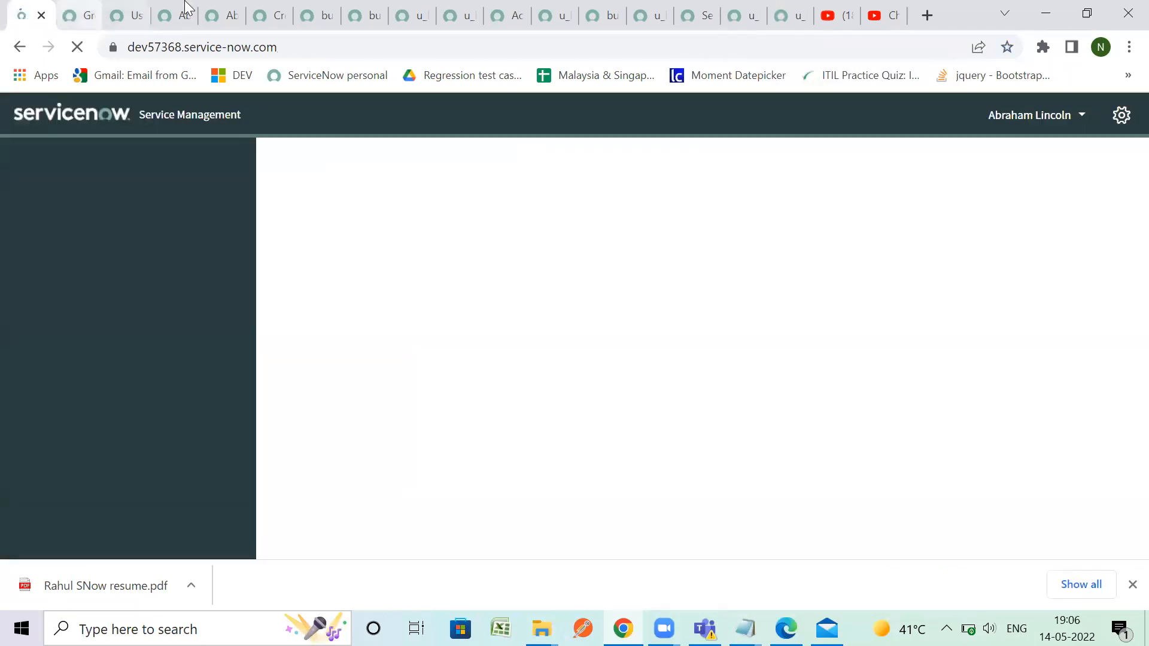
# Find the business customers list among the open tabs and reload it to test the scripted rule as the impersonated user.
pyautogui.click(179, 15)
pyautogui.click(226, 15)
pyautogui.click(273, 15)
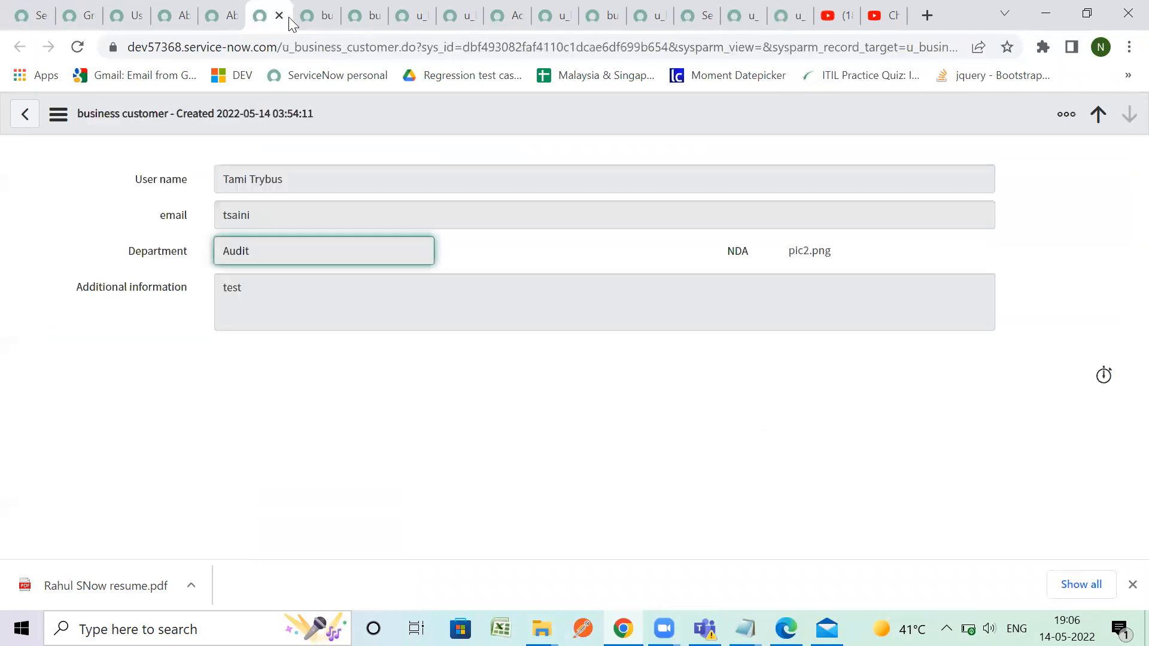
pyautogui.click(296, 19)
pyautogui.click(76, 48)
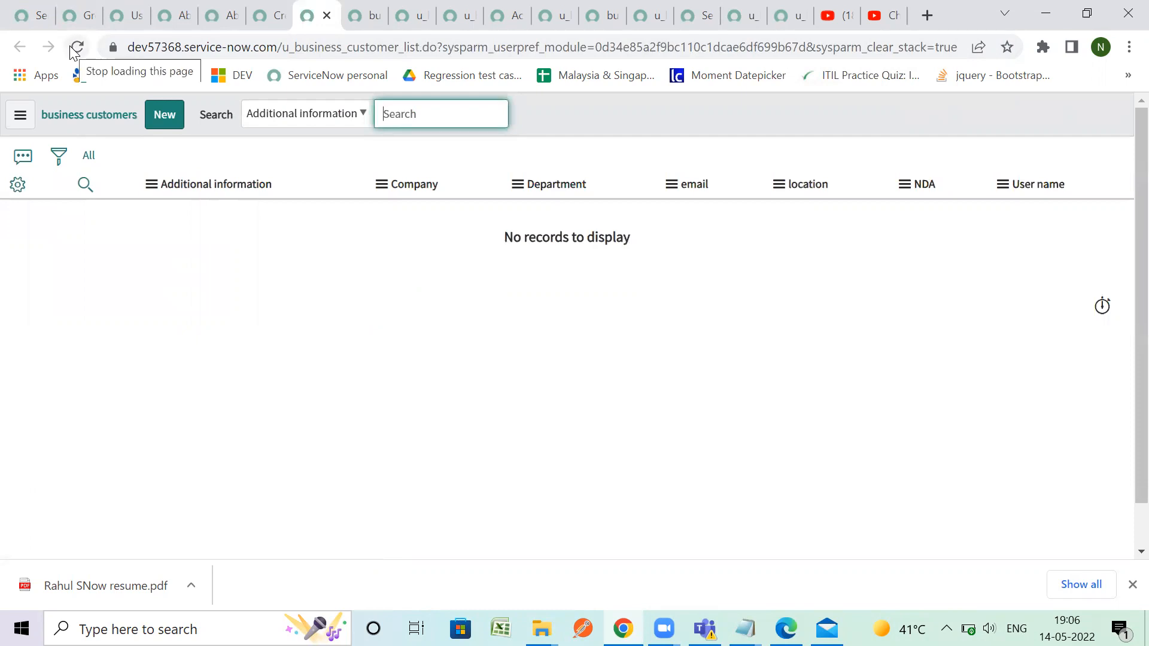
# Review the u_business_customer read rule's script, Audit department condition, general settings and required role.
pyautogui.click(736, 9)
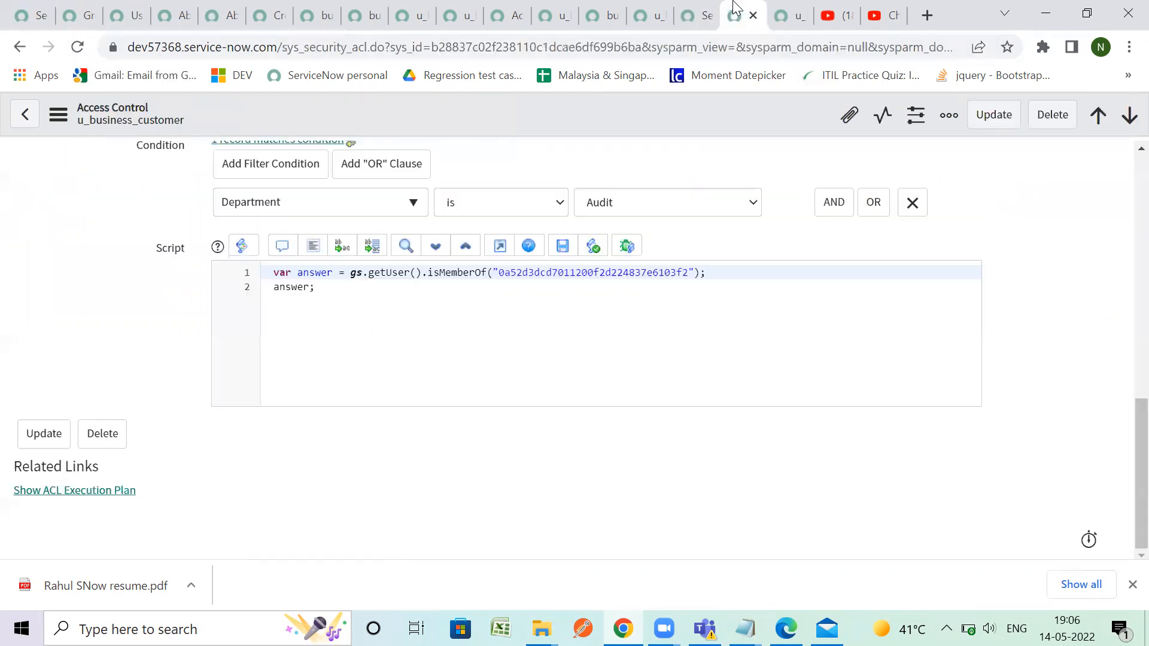
pyautogui.click(712, 5)
pyautogui.click(738, 25)
pyautogui.scroll(1, 566, 264)
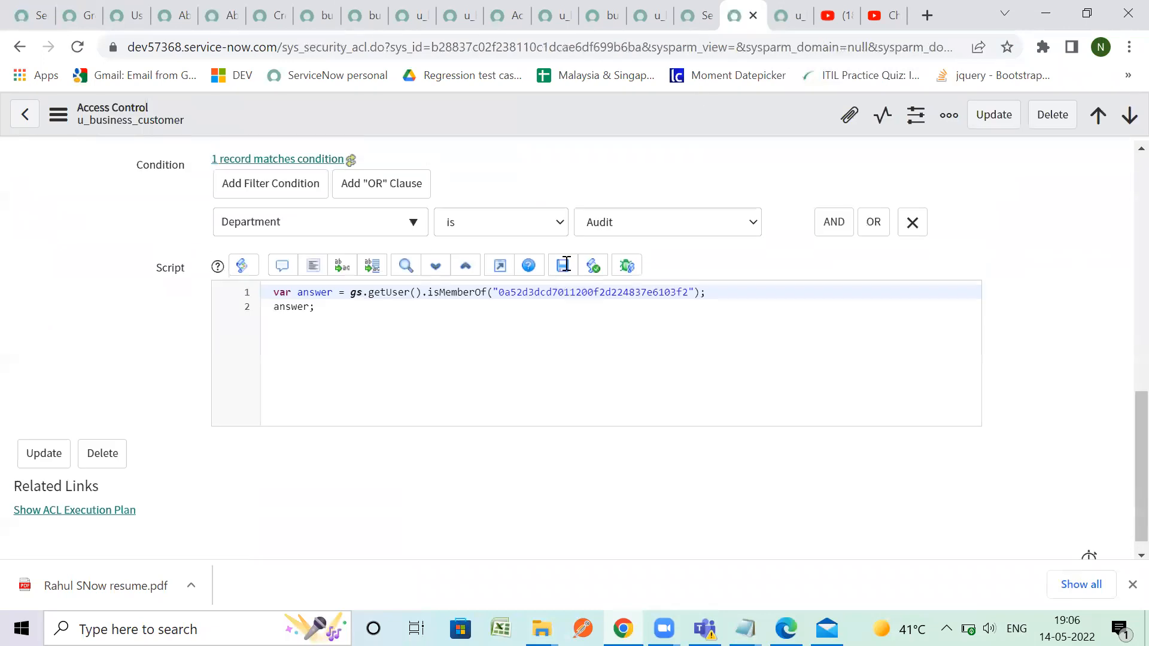
pyautogui.scroll(10, 566, 263)
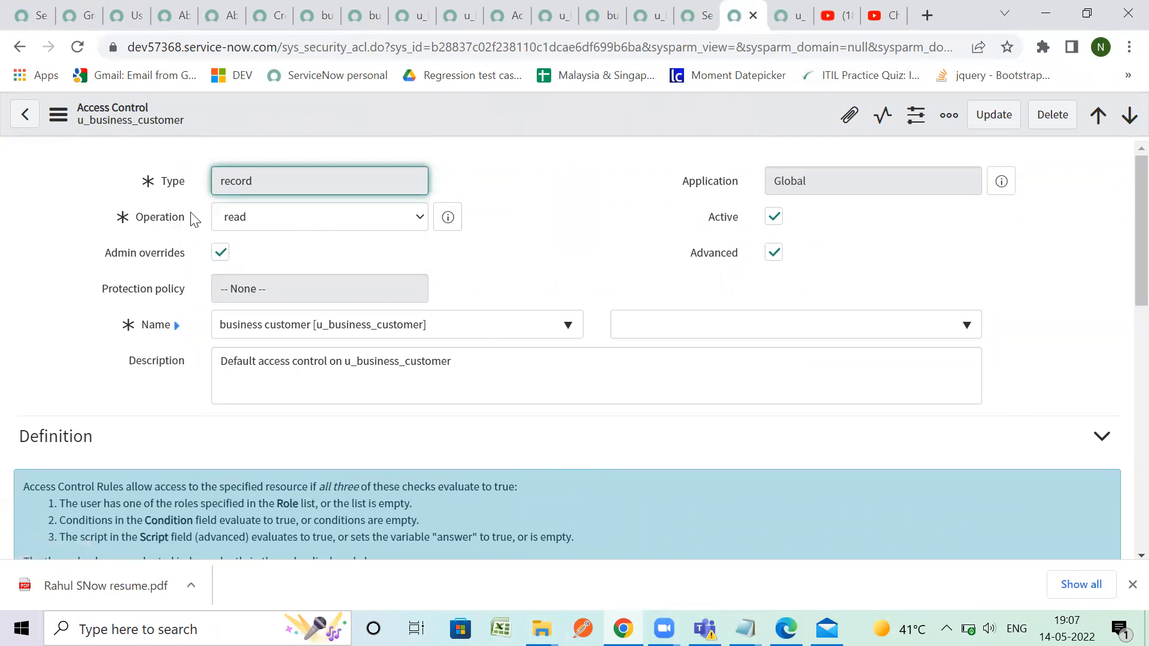
pyautogui.scroll(-2, 431, 308)
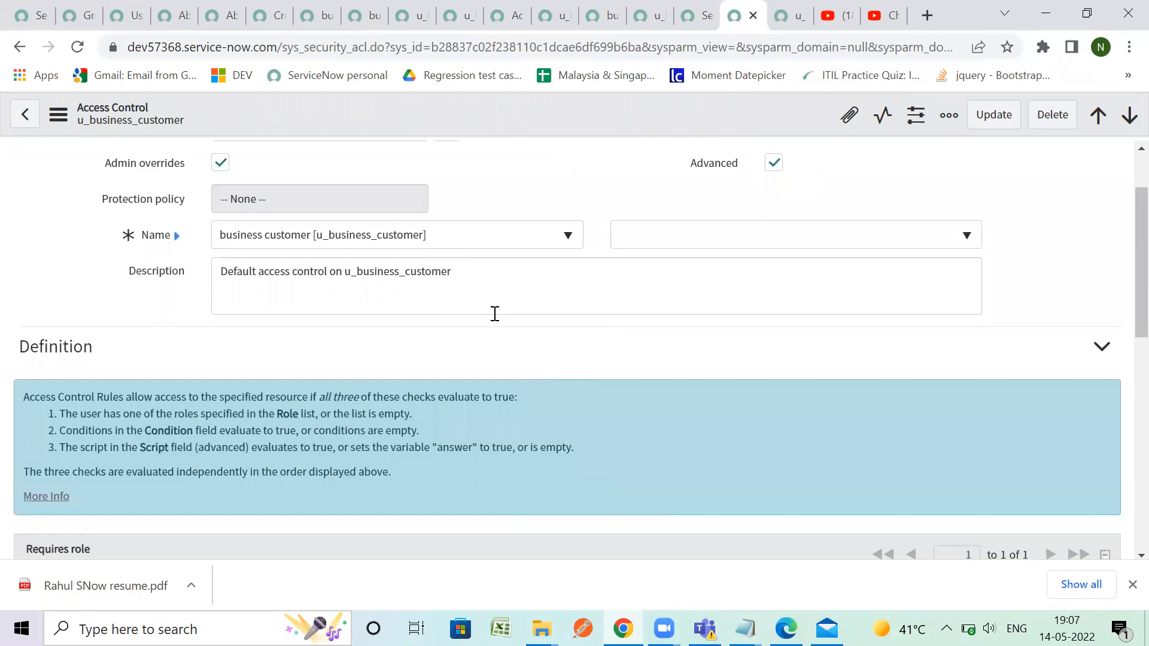
pyautogui.scroll(-3, 495, 314)
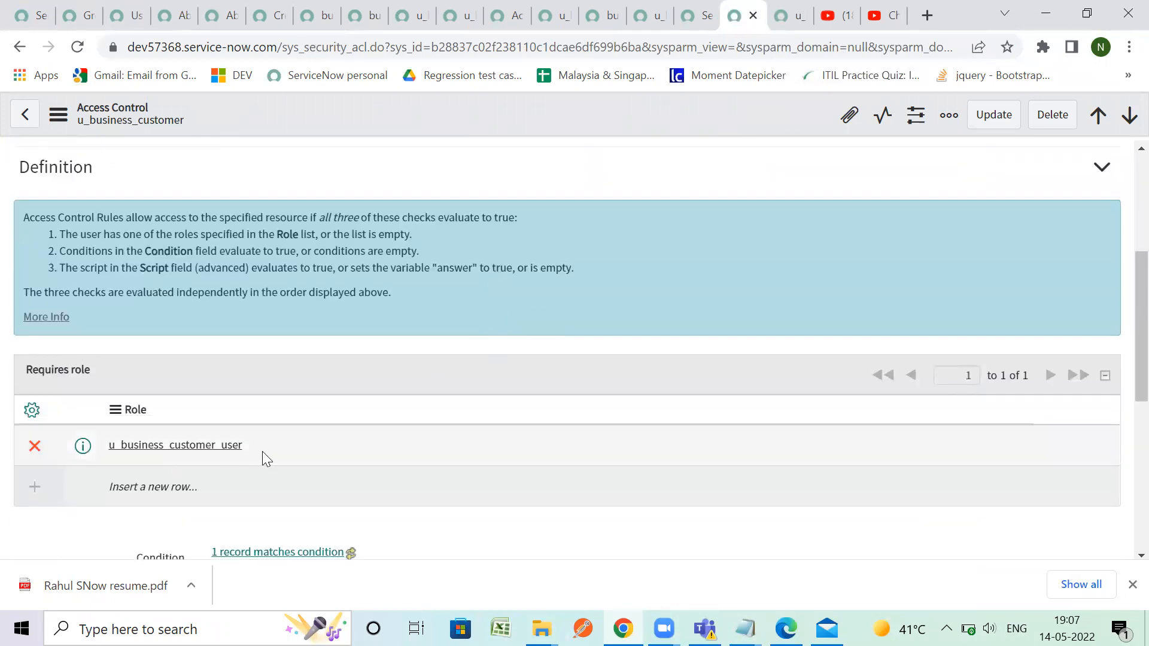
# Copy the sys_id of the Application Development group from the groups list.
pyautogui.scroll(-4, 262, 452)
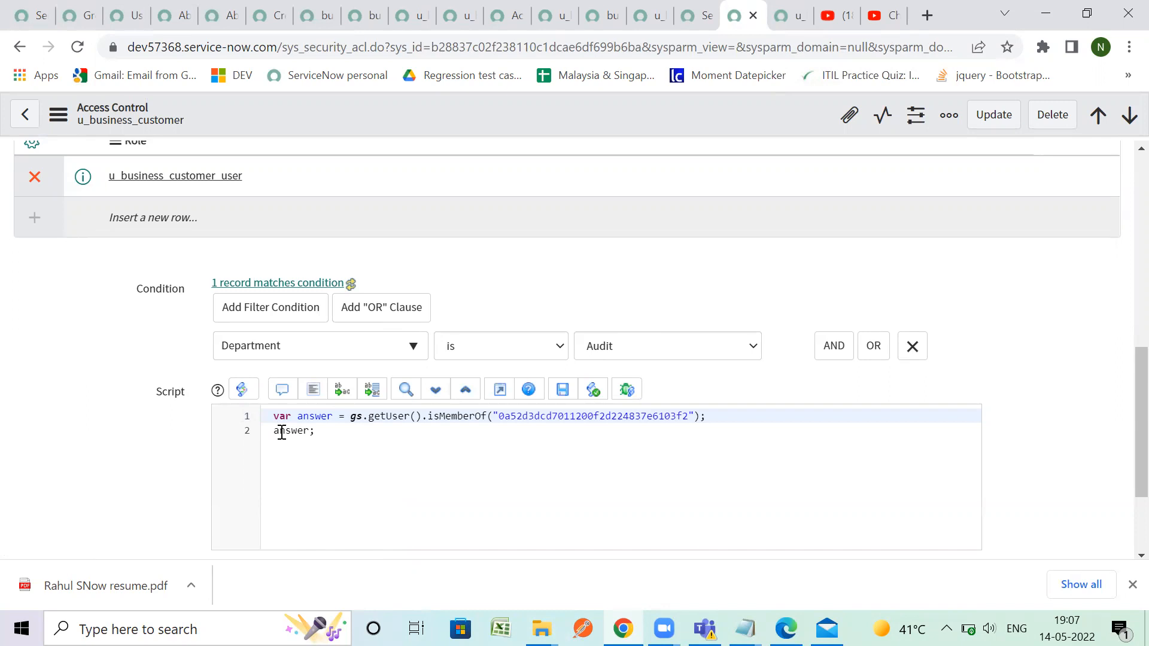
pyautogui.scroll(1, 301, 452)
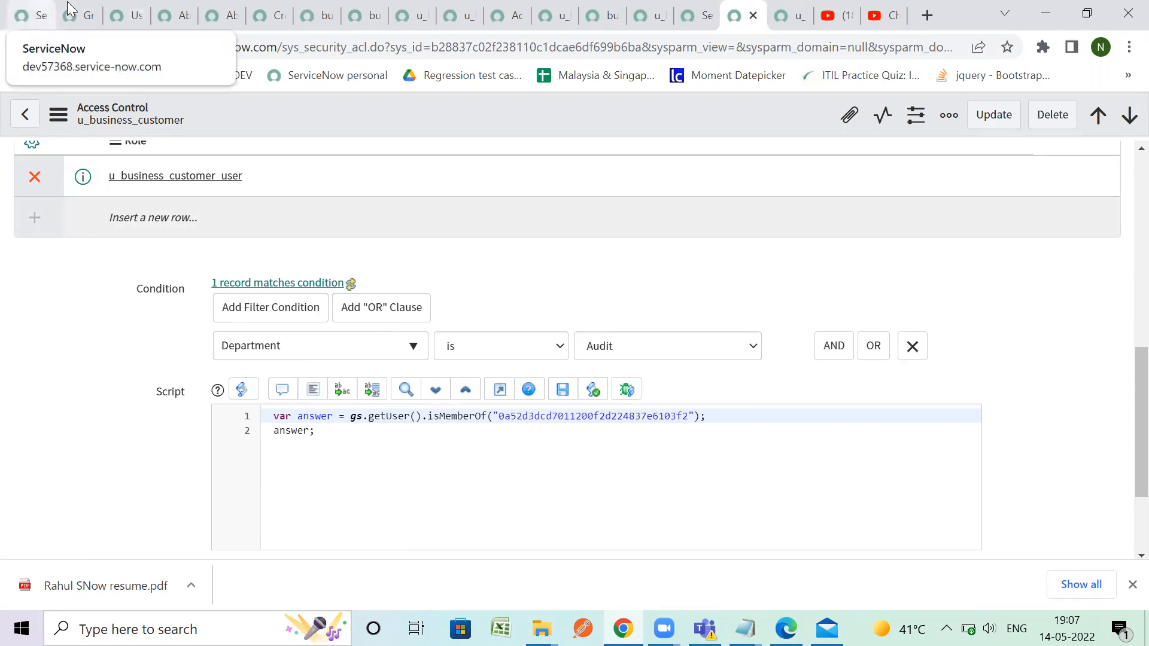
pyautogui.click(86, 14)
pyautogui.click(143, 15)
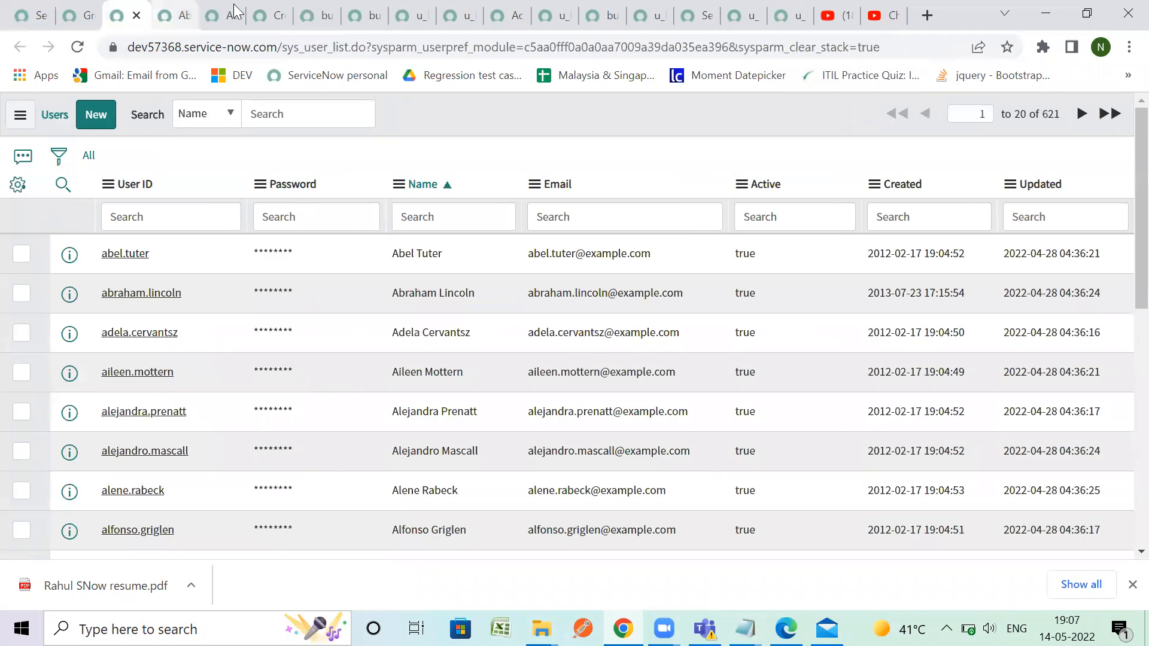
pyautogui.click(87, 14)
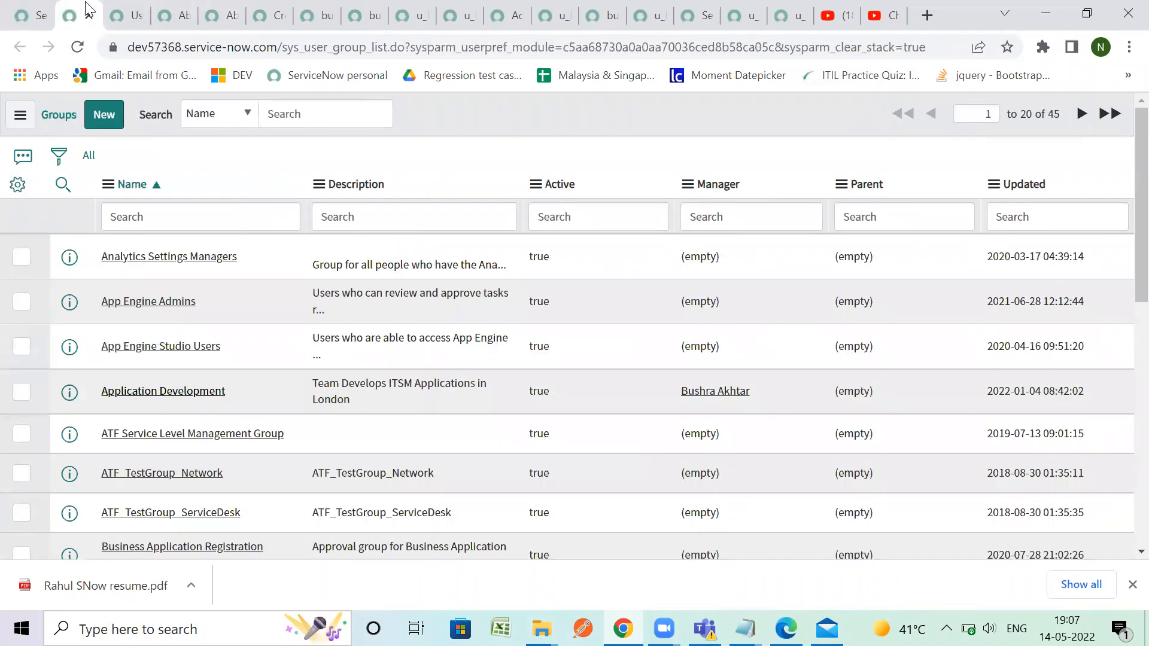
pyautogui.rightClick(215, 395)
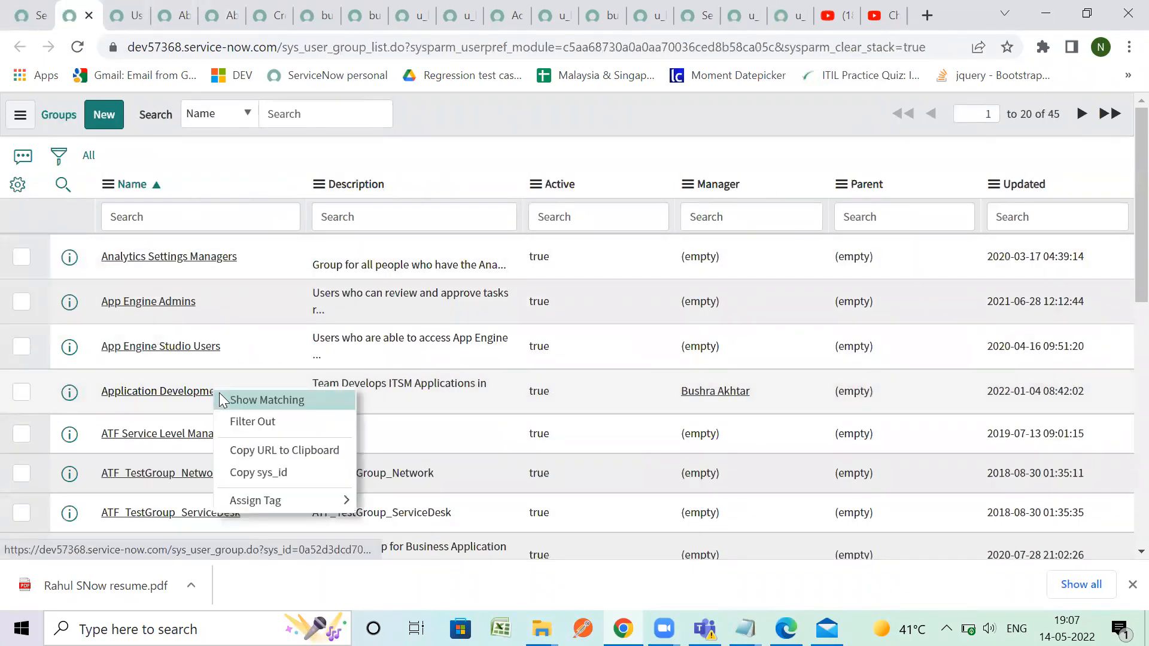
pyautogui.click(255, 468)
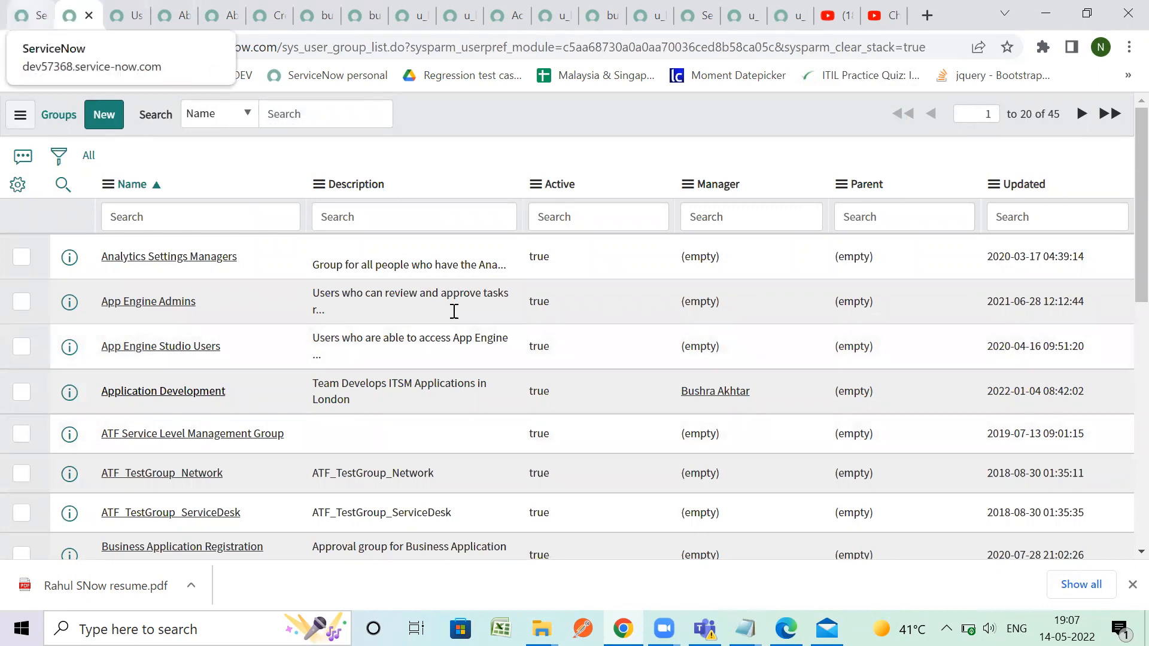
# Switch to the ACLs.txt notes in Notepad and paste the copied sys_id after the isMemberOf script line to compare the IDs.
pyautogui.moveTo(745, 628)
pyautogui.click(792, 585)
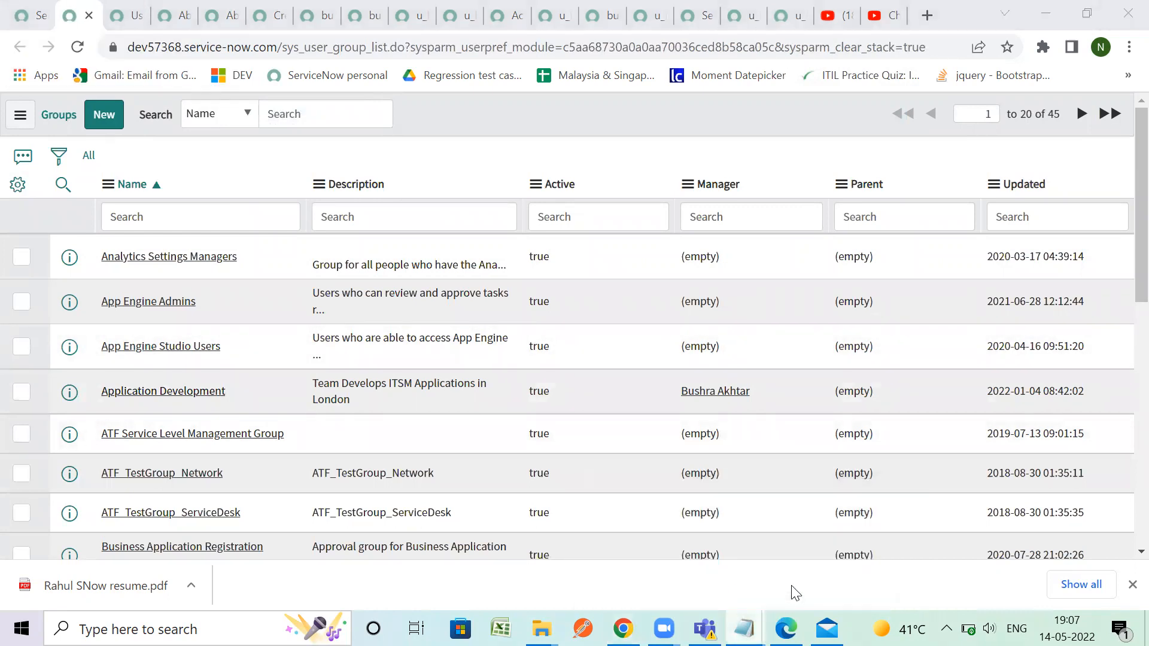
pyautogui.click(477, 471)
pyautogui.click(572, 450)
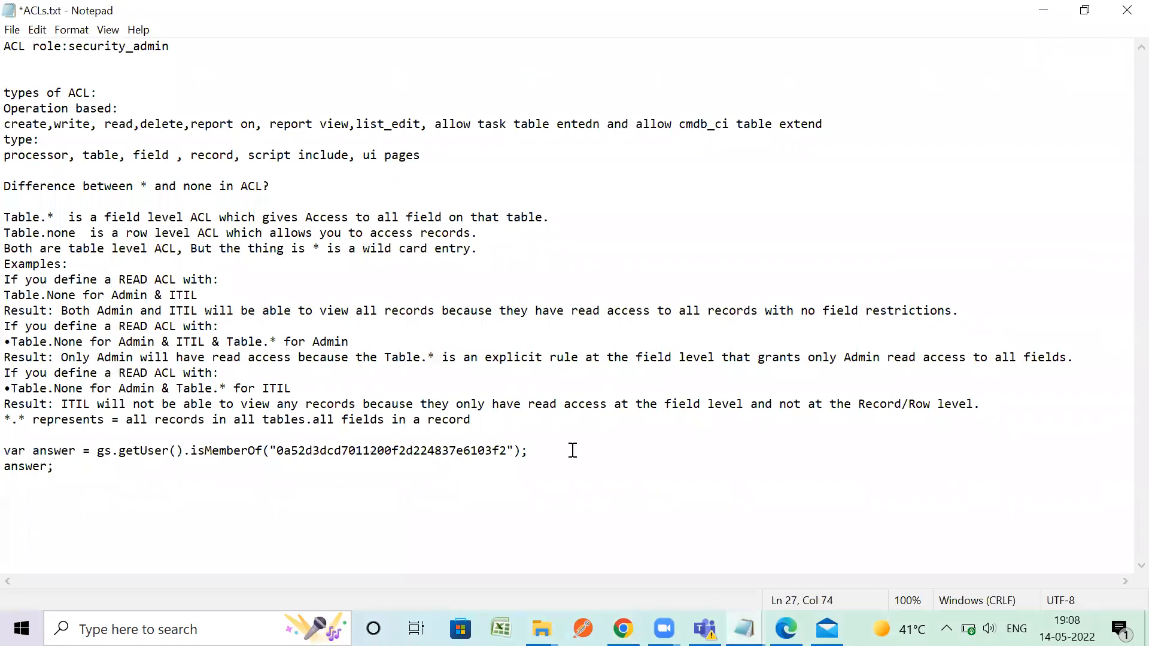
pyautogui.hotkey('ctrl', 'v')
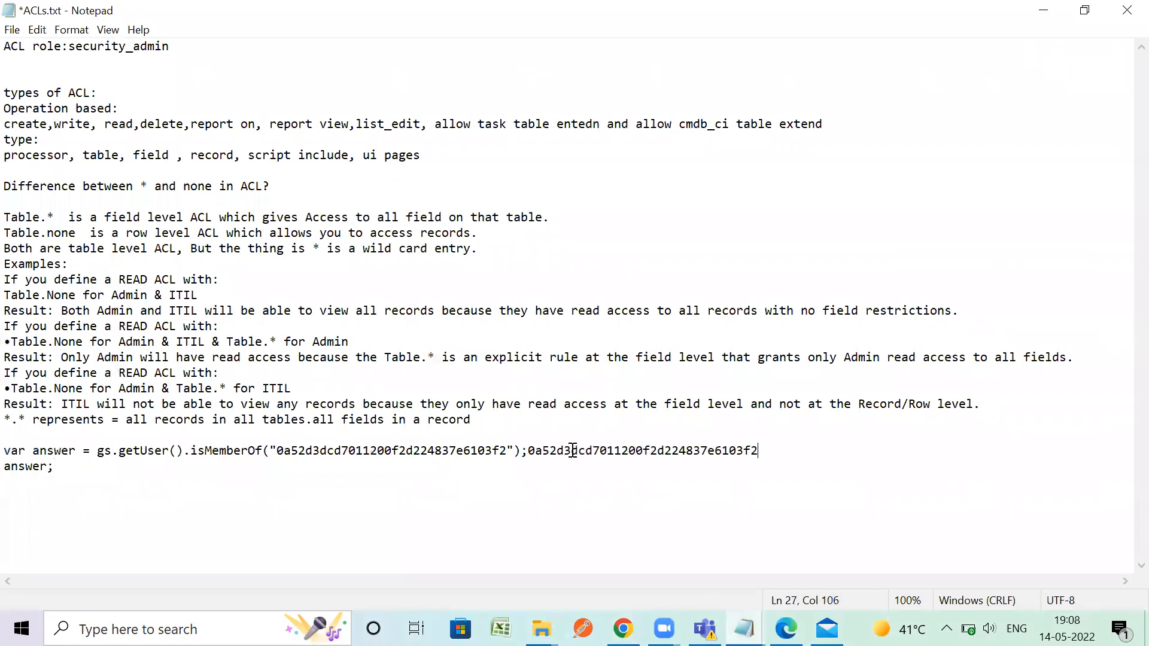
pyautogui.click(1042, 9)
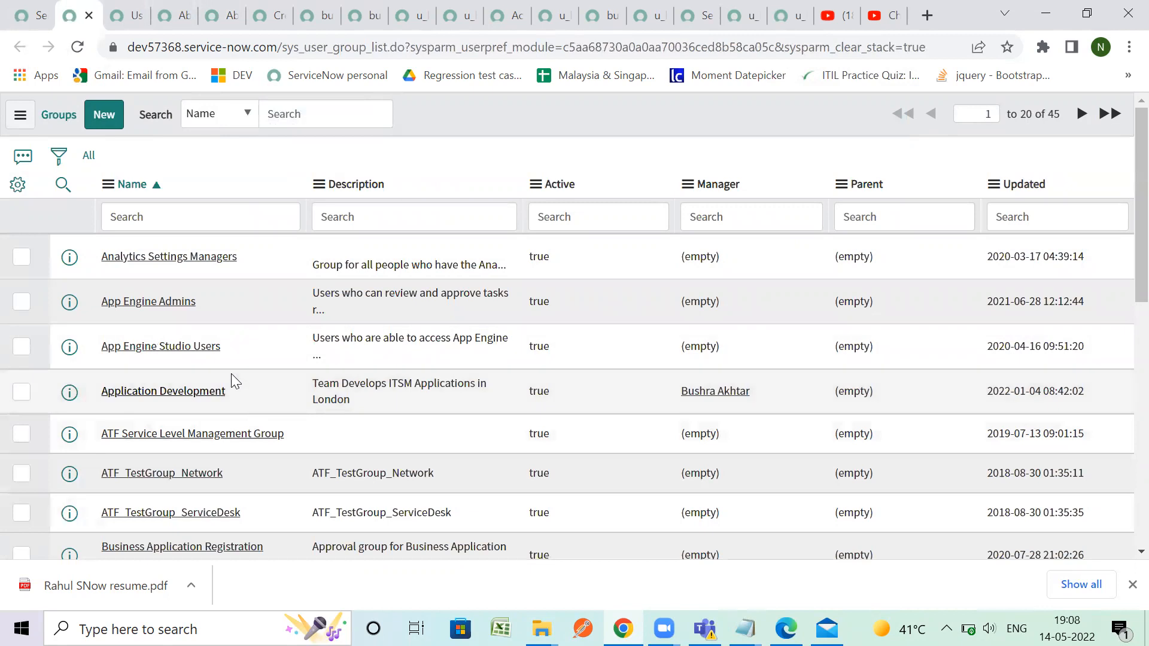
# Return to the ServiceNow home page and end the current impersonation.
pyautogui.click(36, 12)
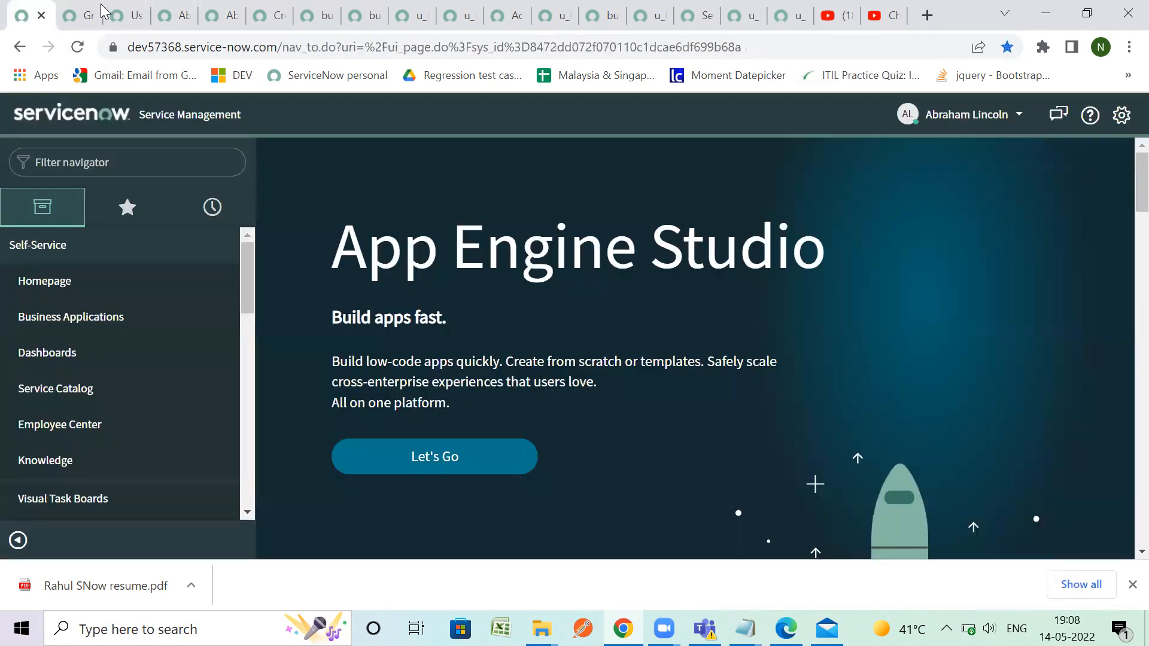
pyautogui.click(226, 15)
pyautogui.click(42, 5)
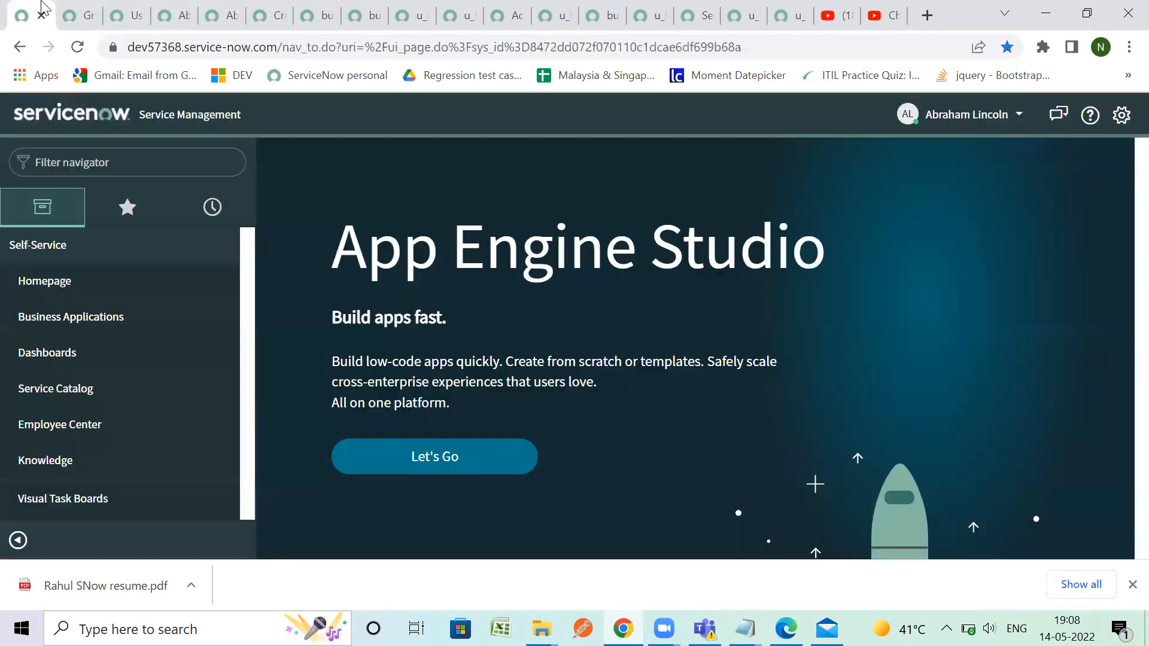
pyautogui.click(954, 117)
pyautogui.click(953, 173)
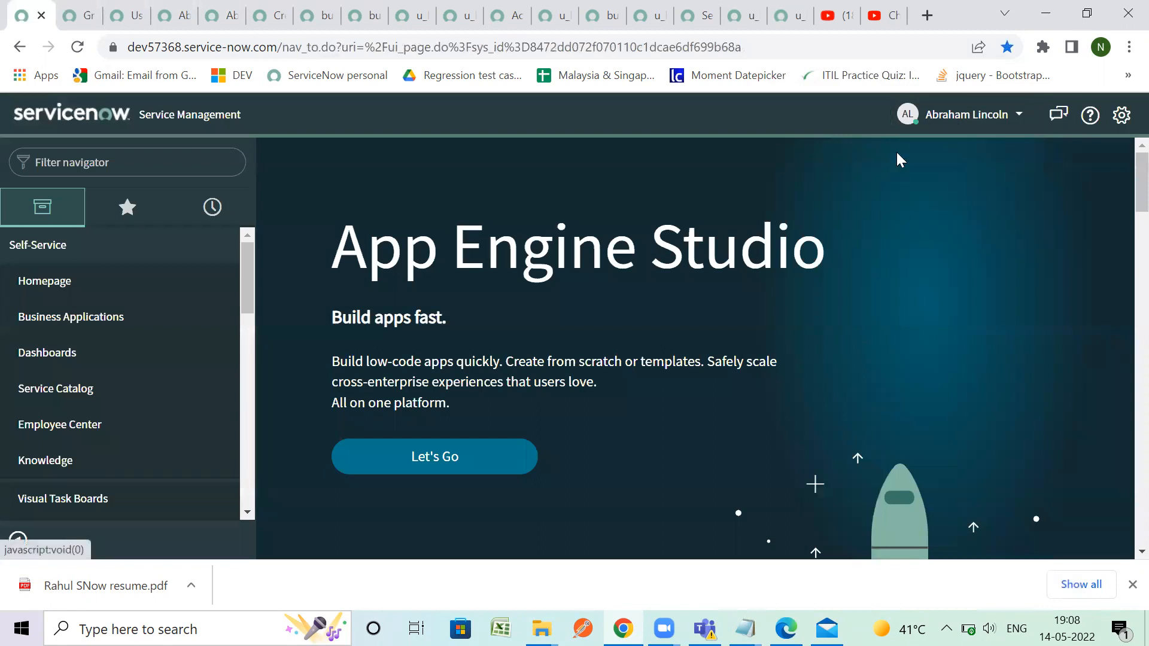
# Check the group memberships of the two test user records and open the group editor for the previously impersonated user.
pyautogui.click(221, 15)
pyautogui.scroll(-7, 359, 269)
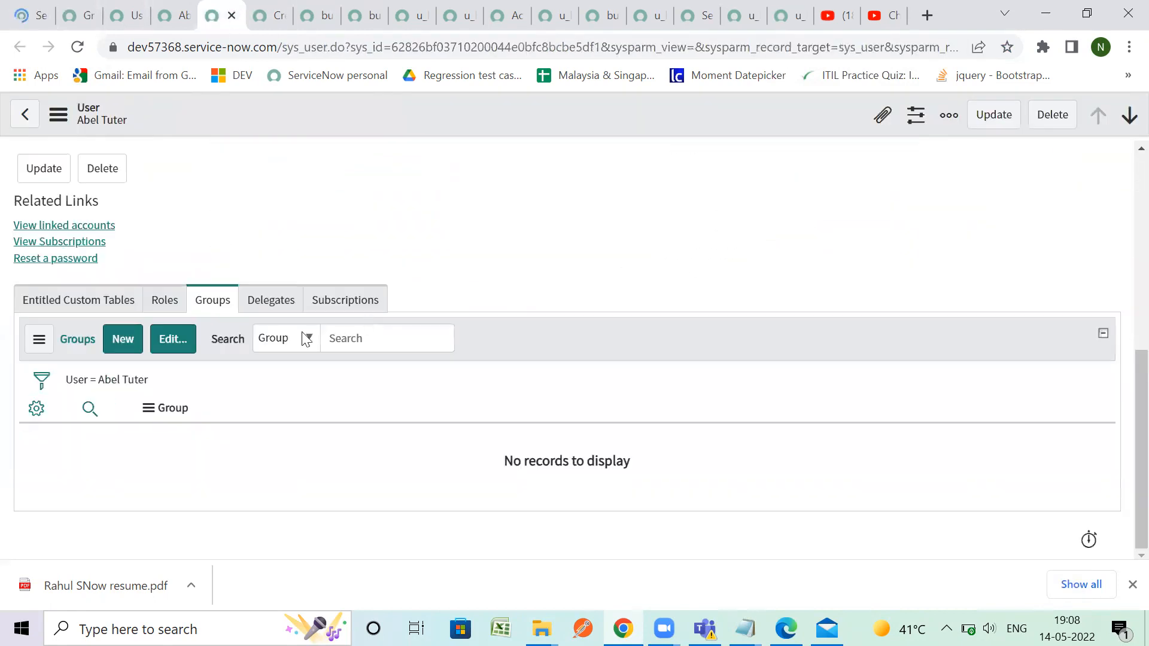
pyautogui.click(177, 8)
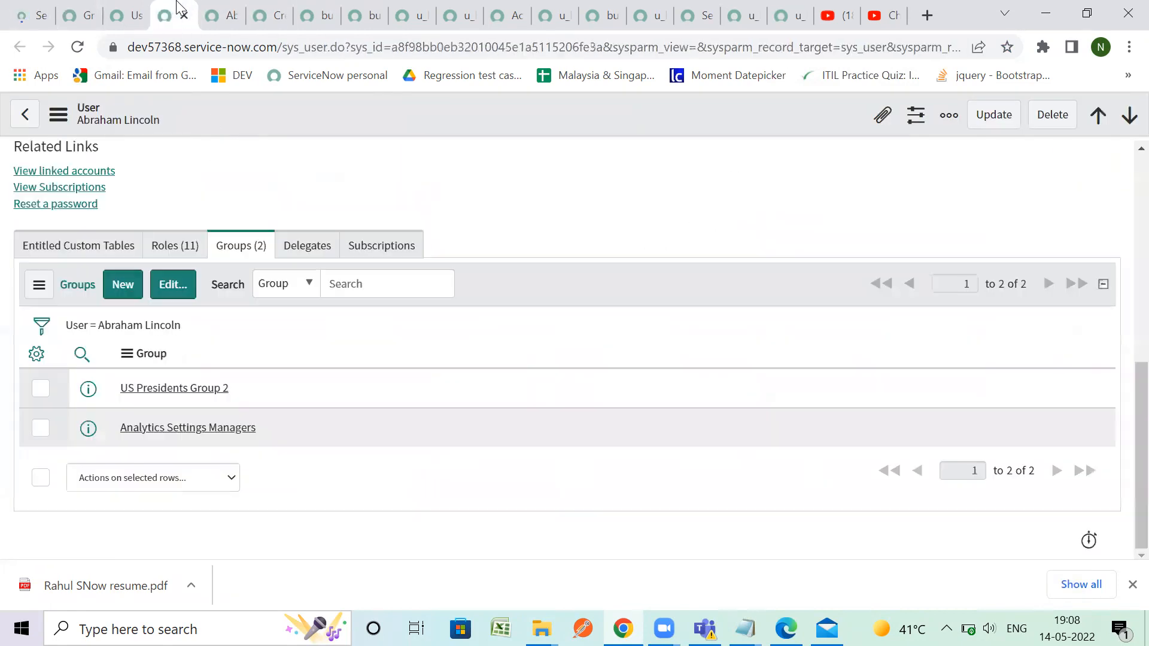
pyautogui.click(180, 287)
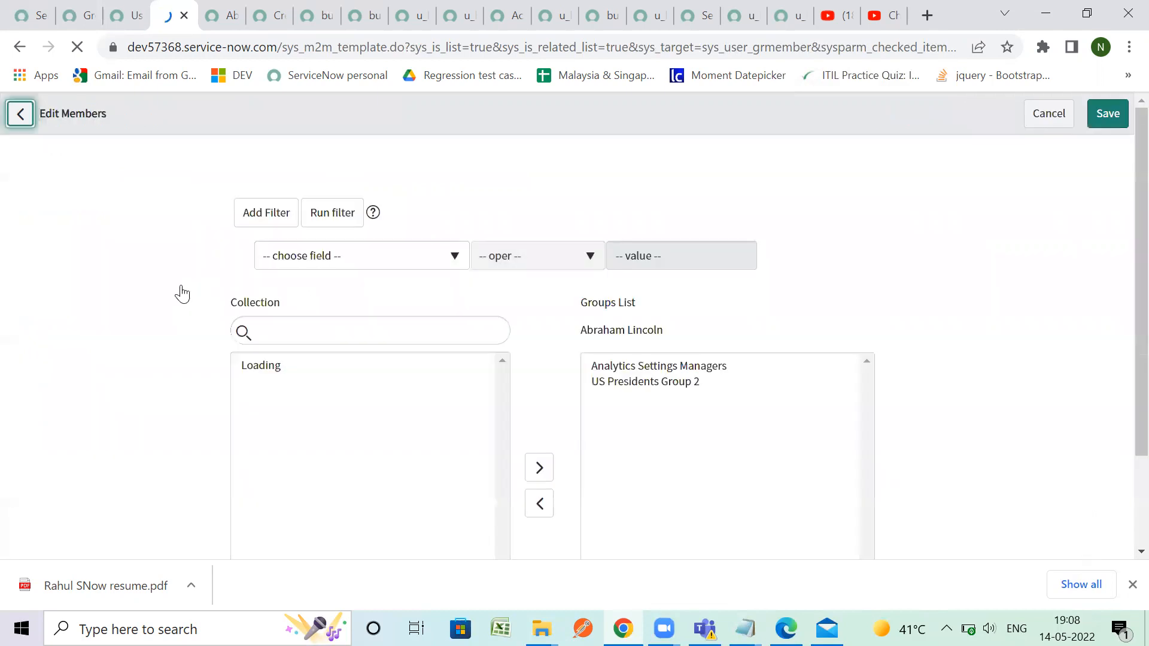
# Try to find the group in the collection by its copied sys_id, and clear the search.
pyautogui.click(324, 333)
pyautogui.hotkey('ctrl', 'v')
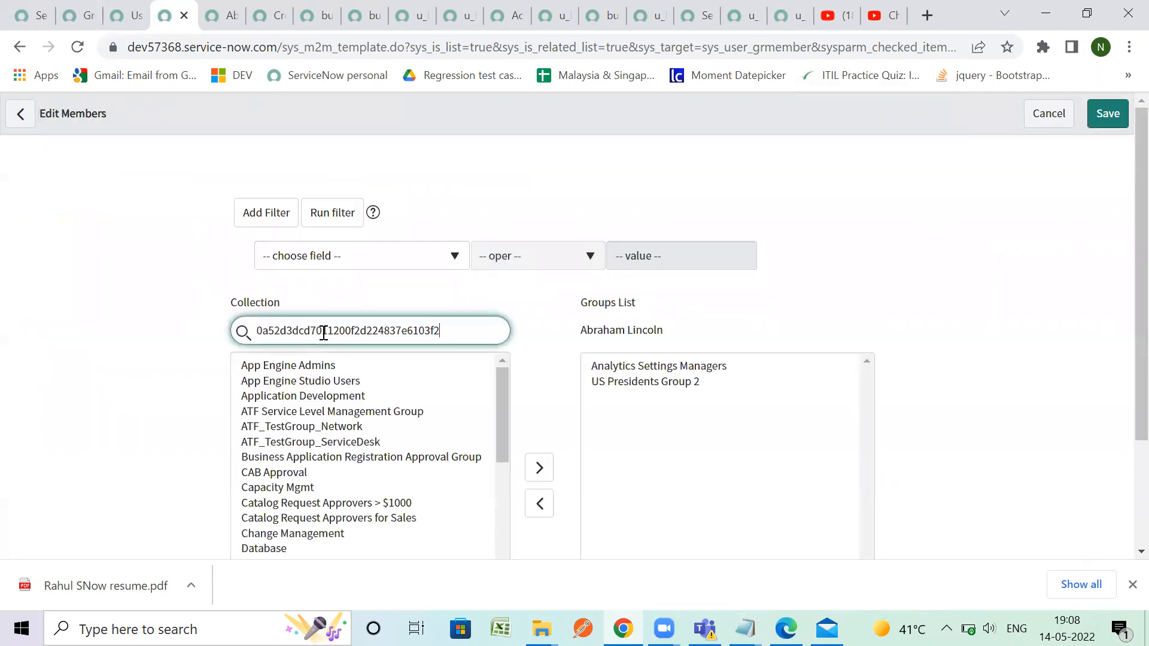
pyautogui.moveTo(456, 329); pyautogui.dragTo(180, 346)
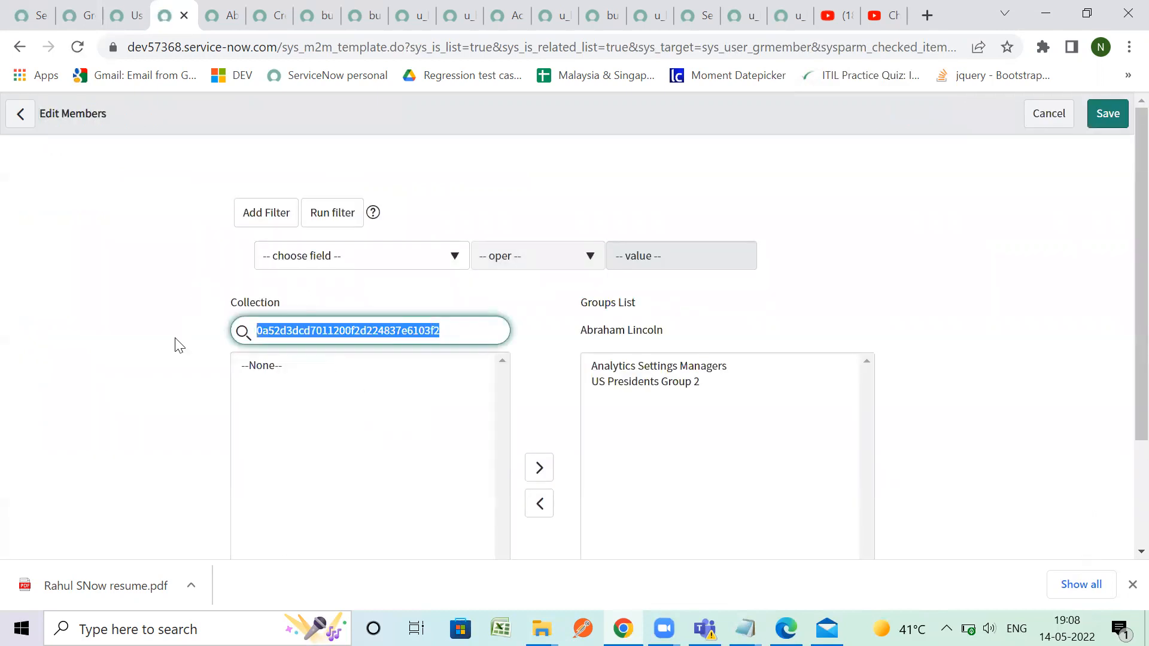
pyautogui.press('BackSpace')
pyautogui.click(336, 302)
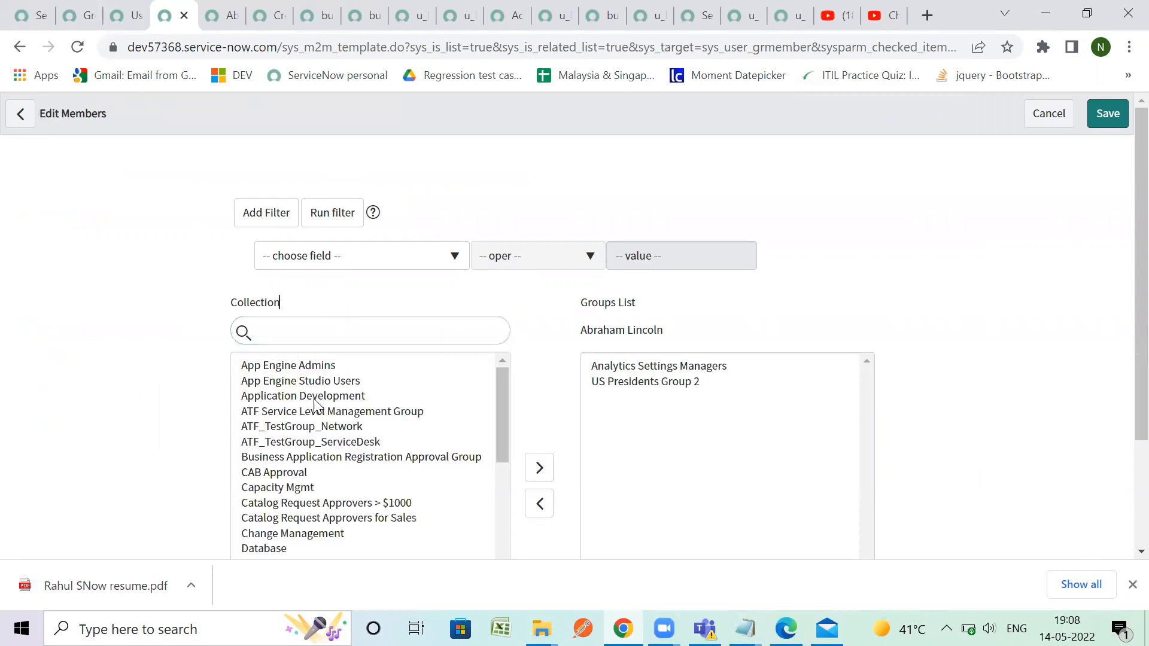
# Add Application Development to the test user's groups list and save the membership.
pyautogui.click(315, 397)
pyautogui.click(539, 408)
pyautogui.scroll(-2, 703, 452)
pyautogui.click(590, 476)
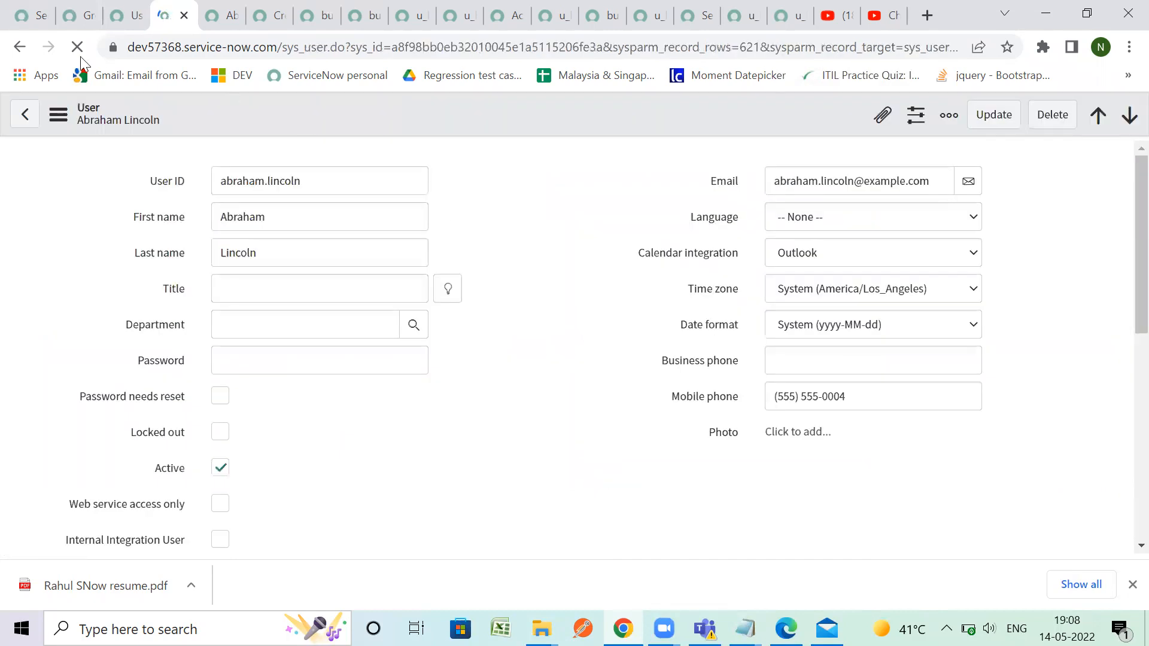
# Impersonate the test user with the new group membership from the System Administrator session.
pyautogui.hotkey('ctrl', '1')
pyautogui.click(939, 117)
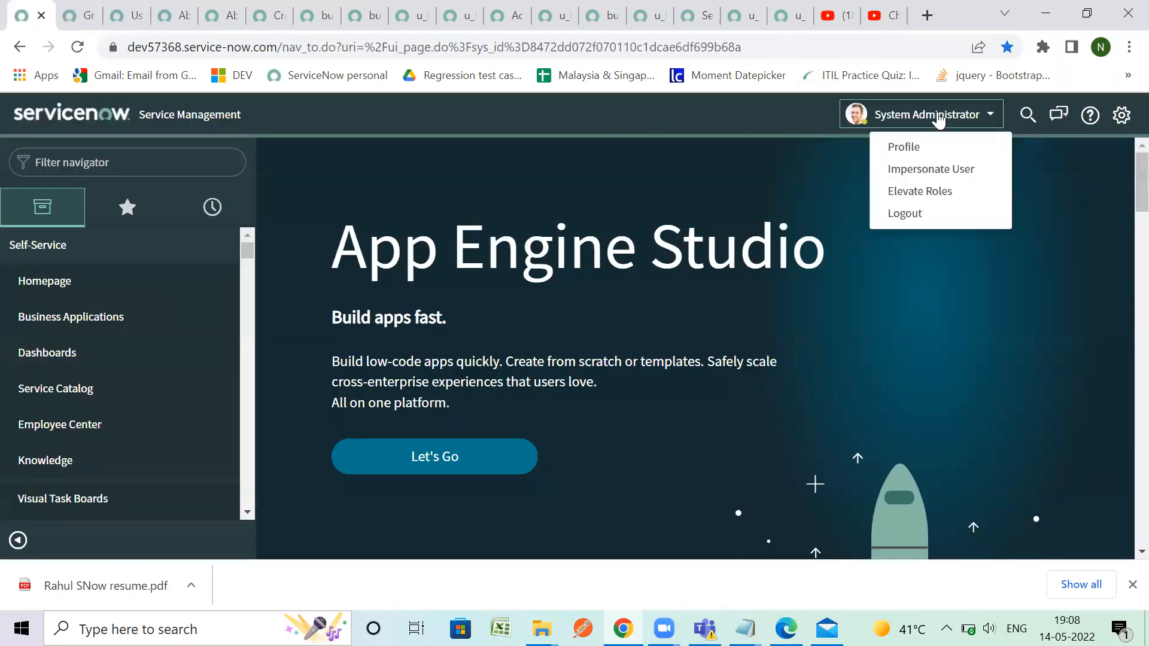
pyautogui.click(910, 170)
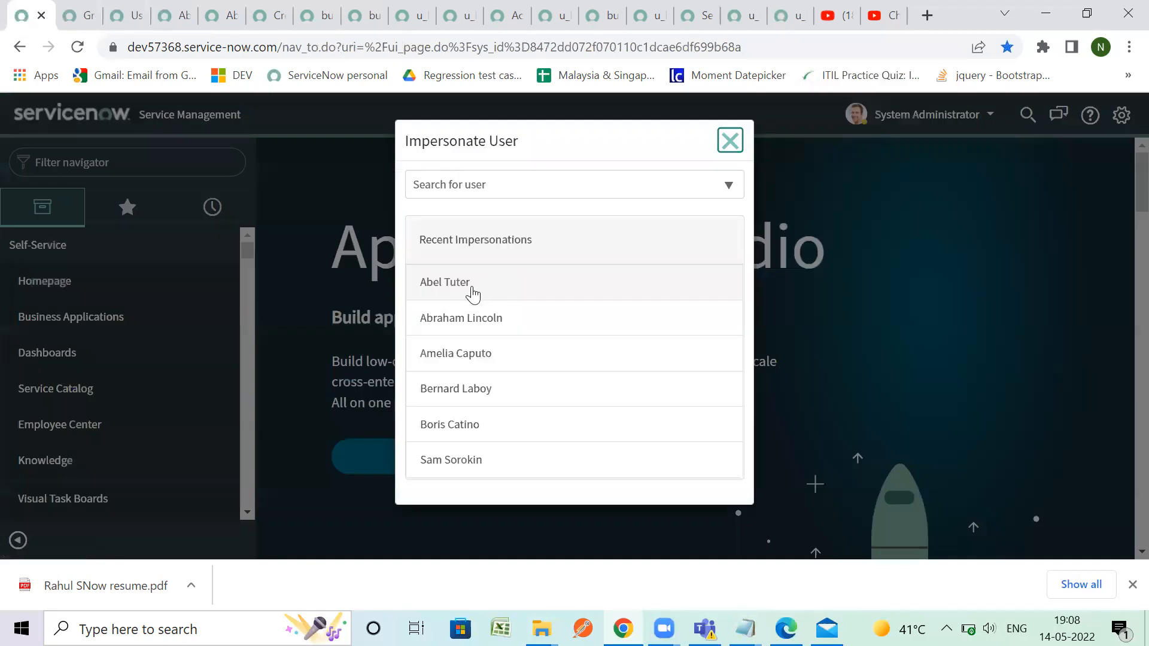
pyautogui.click(469, 326)
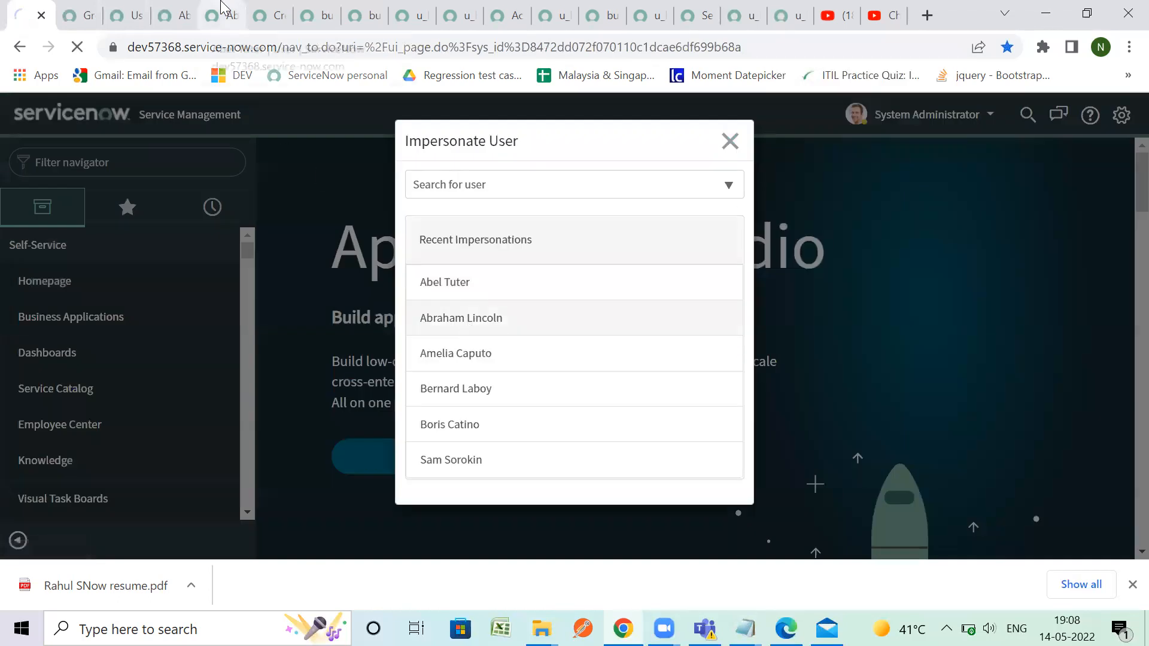
# Find the business customers list among the open tabs and reload it to test access with the new group membership.
pyautogui.click(222, 11)
pyautogui.click(277, 13)
pyautogui.click(312, 13)
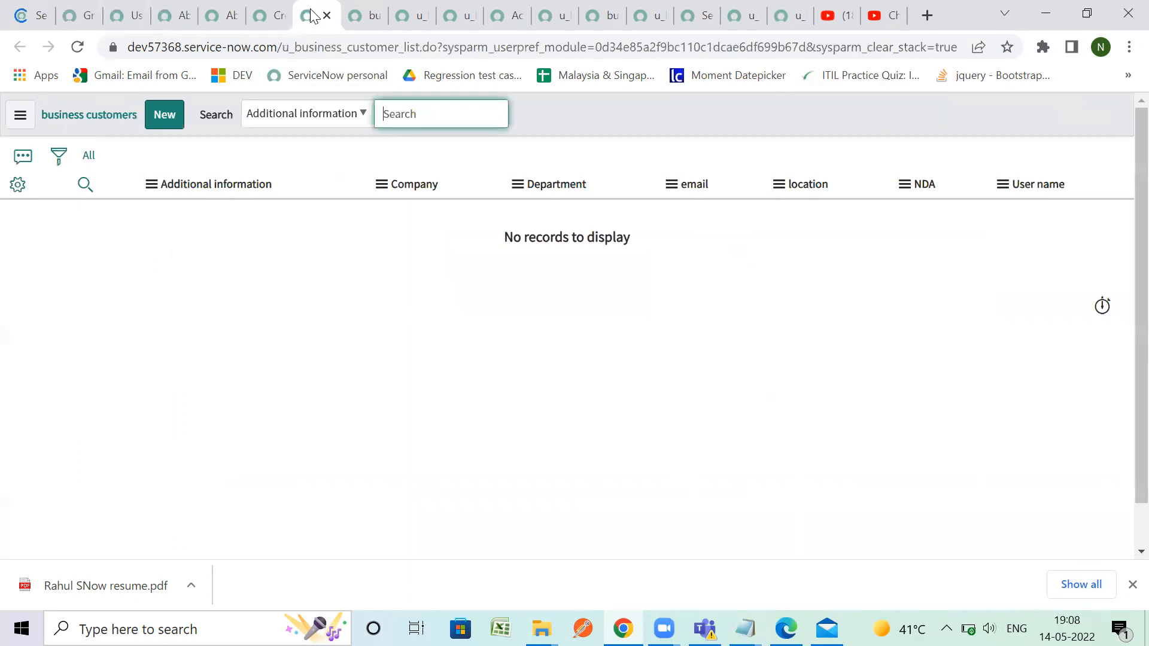
pyautogui.click(223, 12)
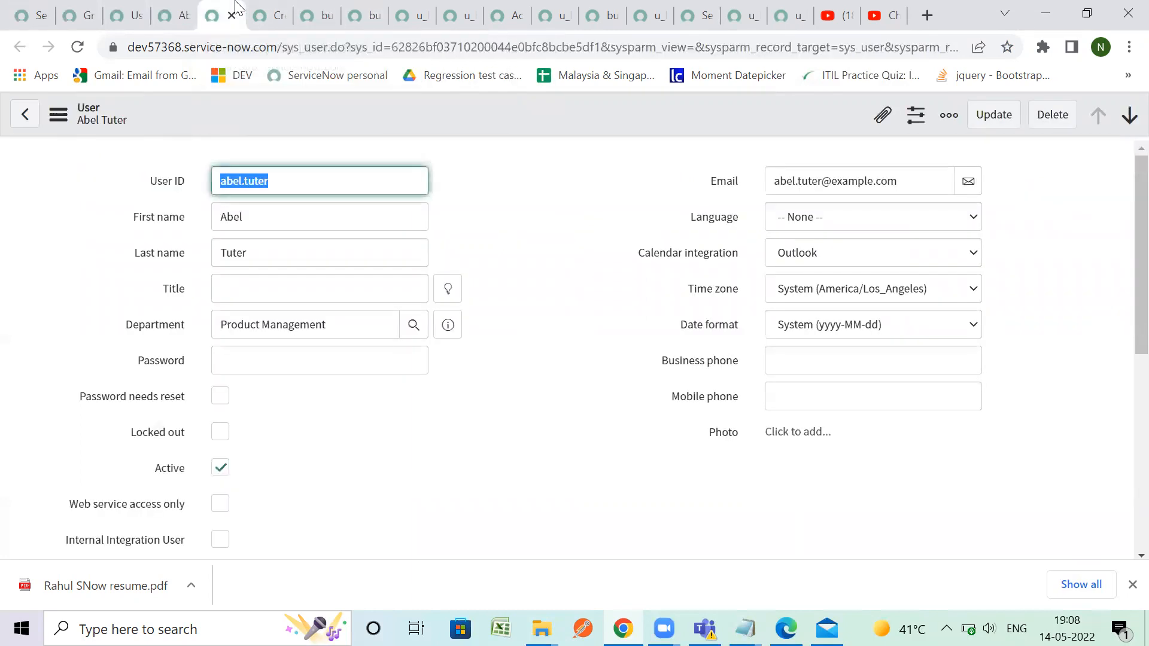
pyautogui.click(269, 9)
pyautogui.click(319, 13)
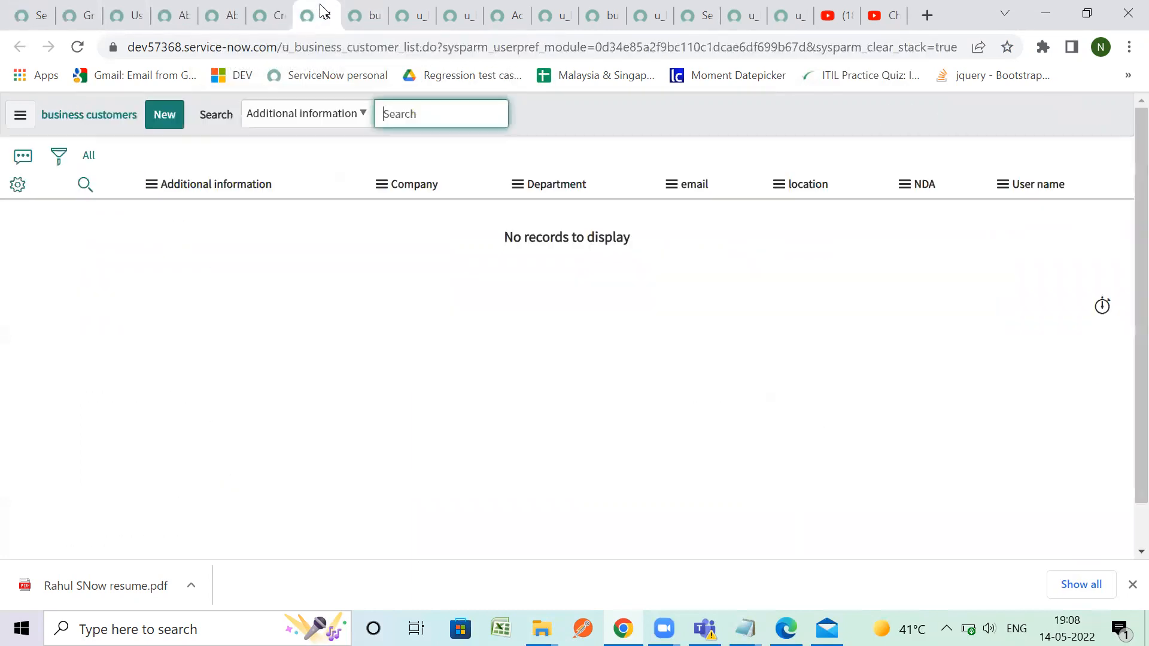
pyautogui.click(77, 49)
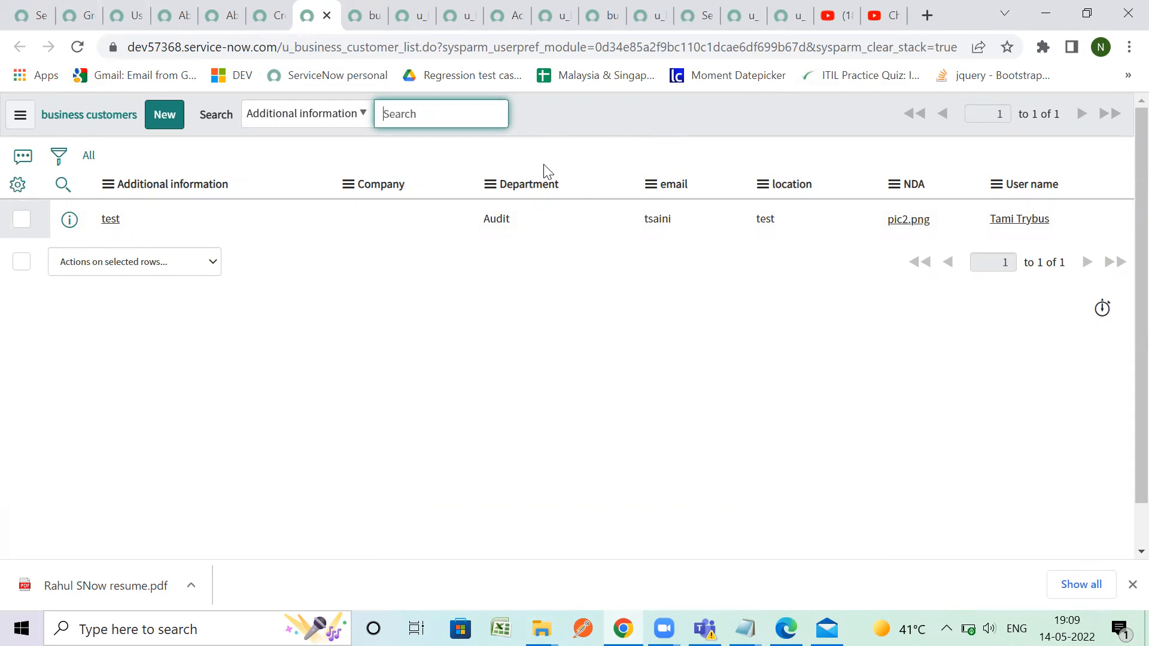
# Recheck the u_business_customer read rule's required role, Department condition and script, and return to the business customers list.
pyautogui.click(742, 15)
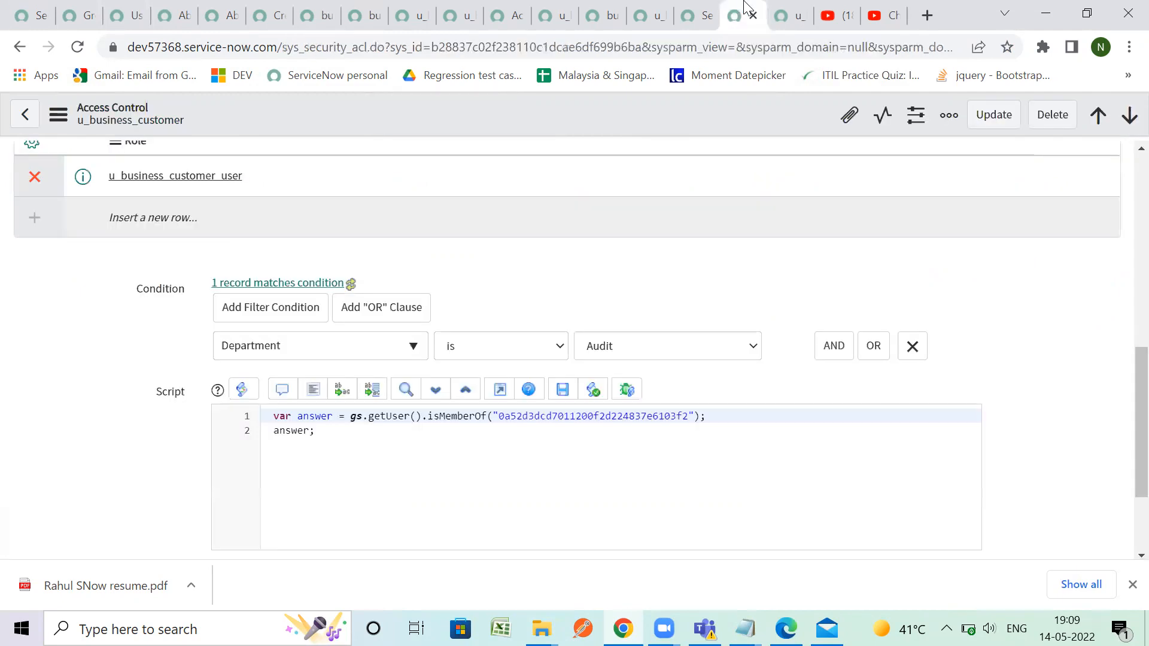
pyautogui.scroll(5, 671, 304)
pyautogui.scroll(-5, 670, 304)
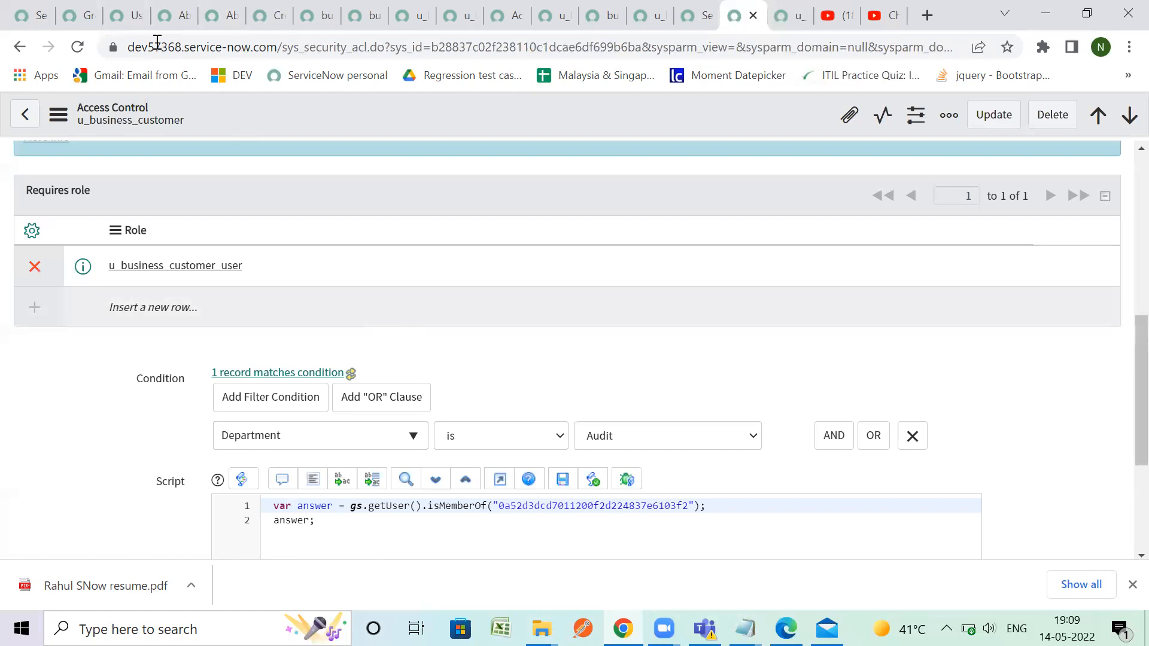
pyautogui.click(212, 11)
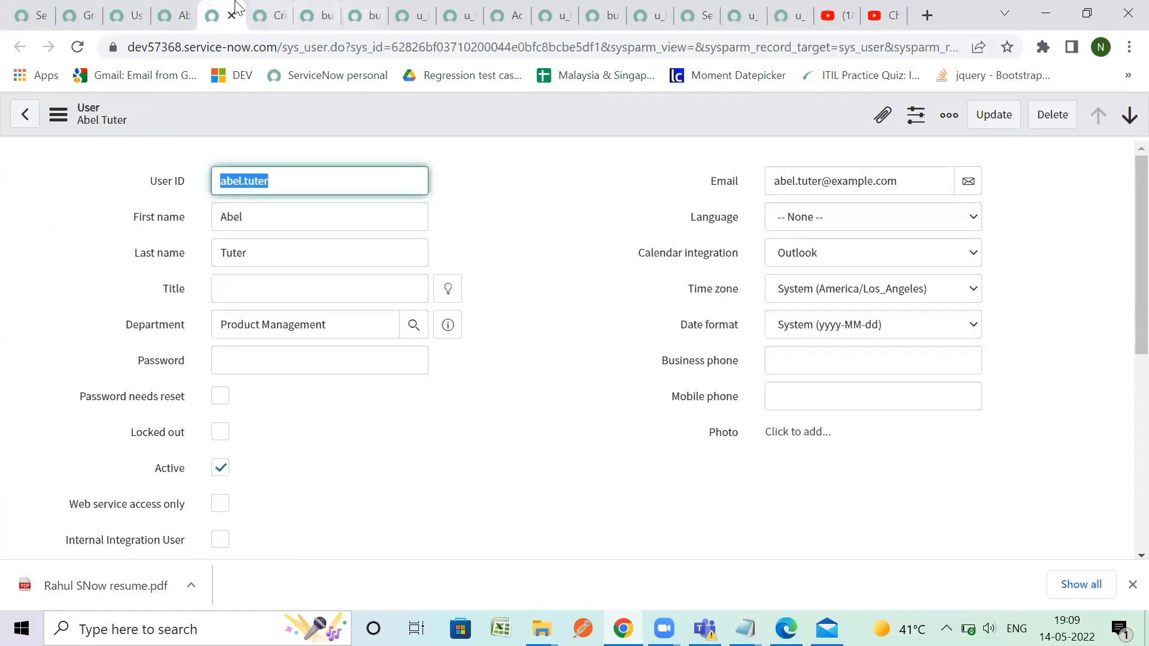
pyautogui.click(270, 13)
pyautogui.click(312, 8)
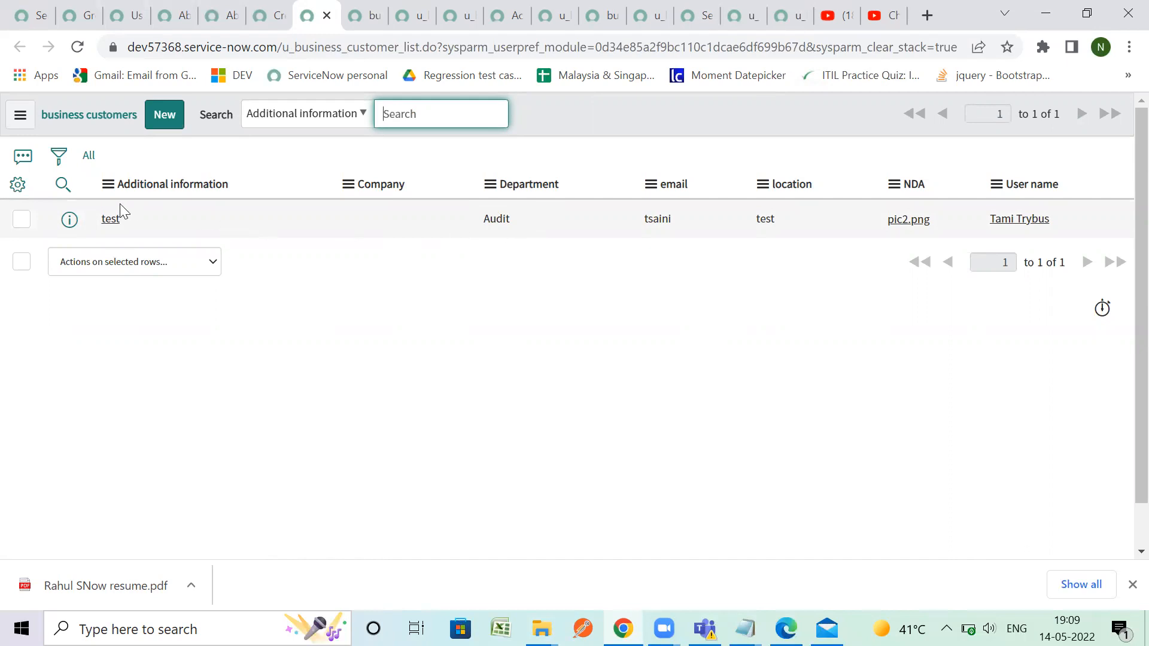
# Open the Audit department's business customer record in a new tab and compare it with the u_business_customer read rule.
pyautogui.rightClick(74, 220)
pyautogui.click(90, 231)
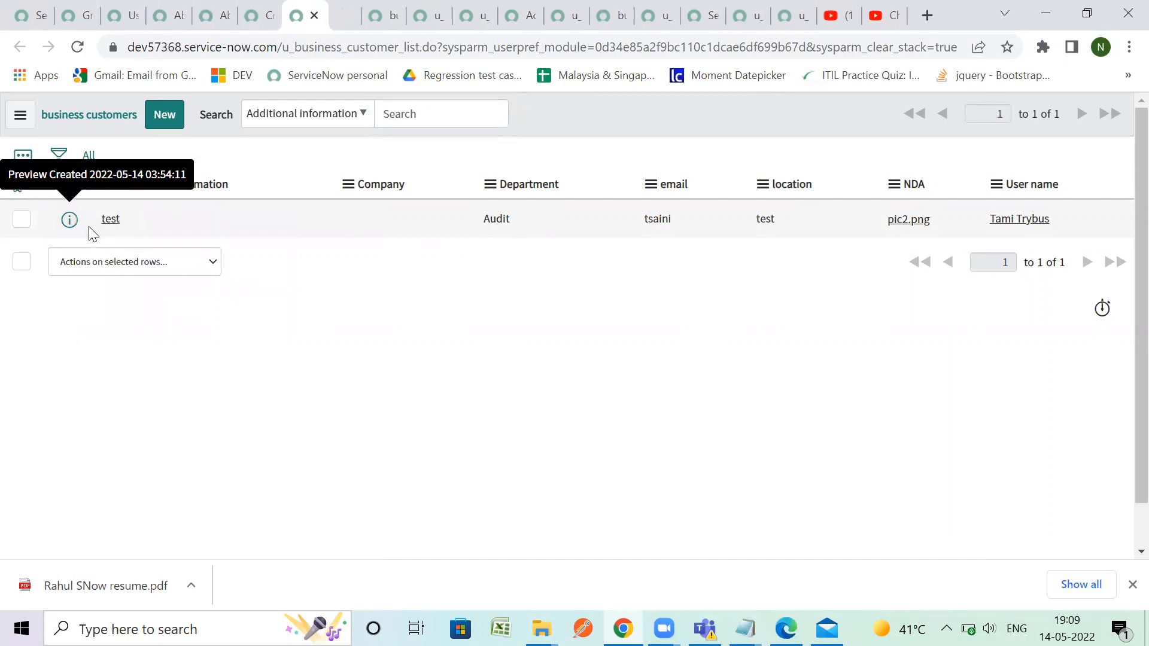
pyautogui.click(340, 15)
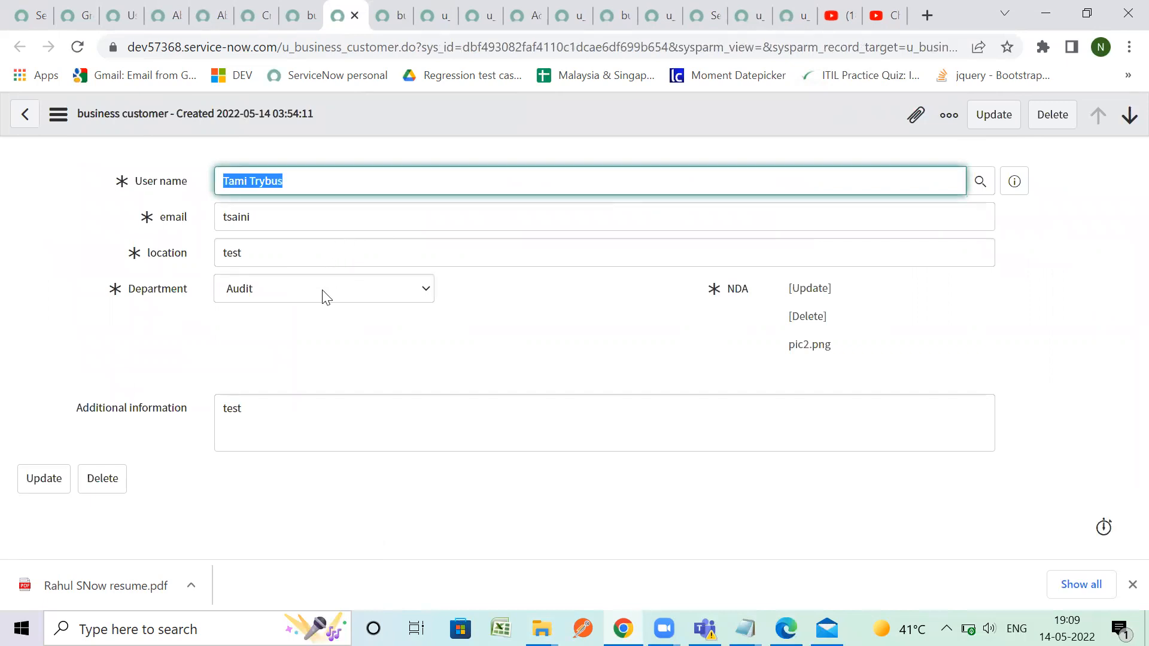
pyautogui.click(744, 8)
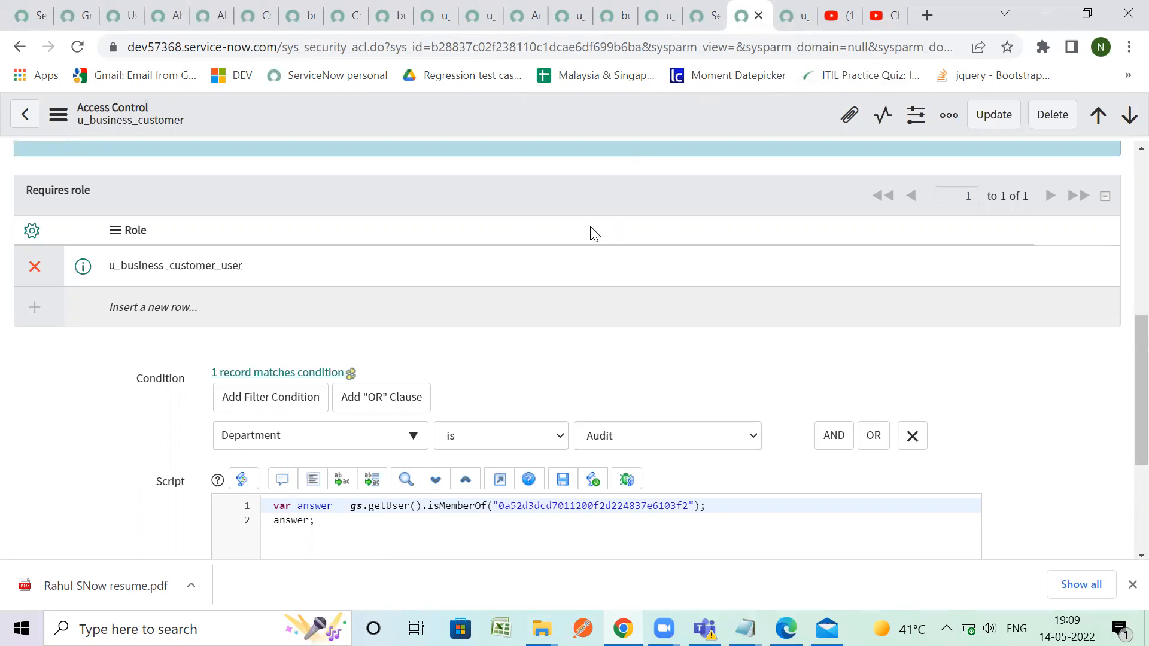
pyautogui.scroll(10, 590, 233)
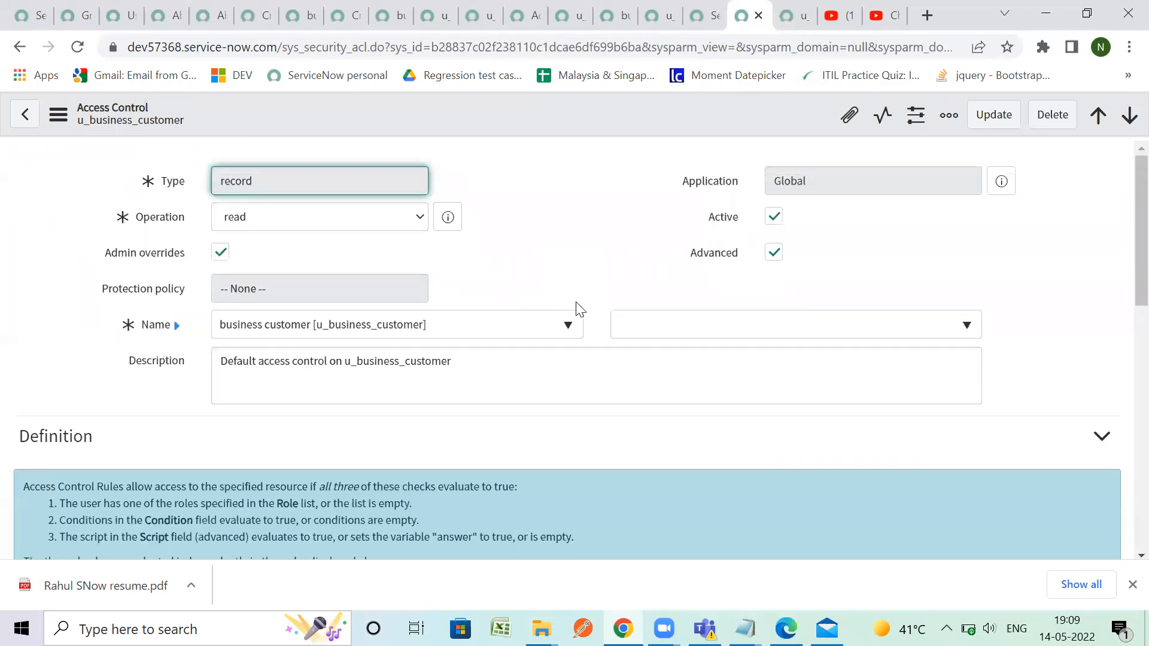
# Alternate the field selection beside the u_business_customer read rule's table name between None and *, finishing on *.
pyautogui.click(668, 323)
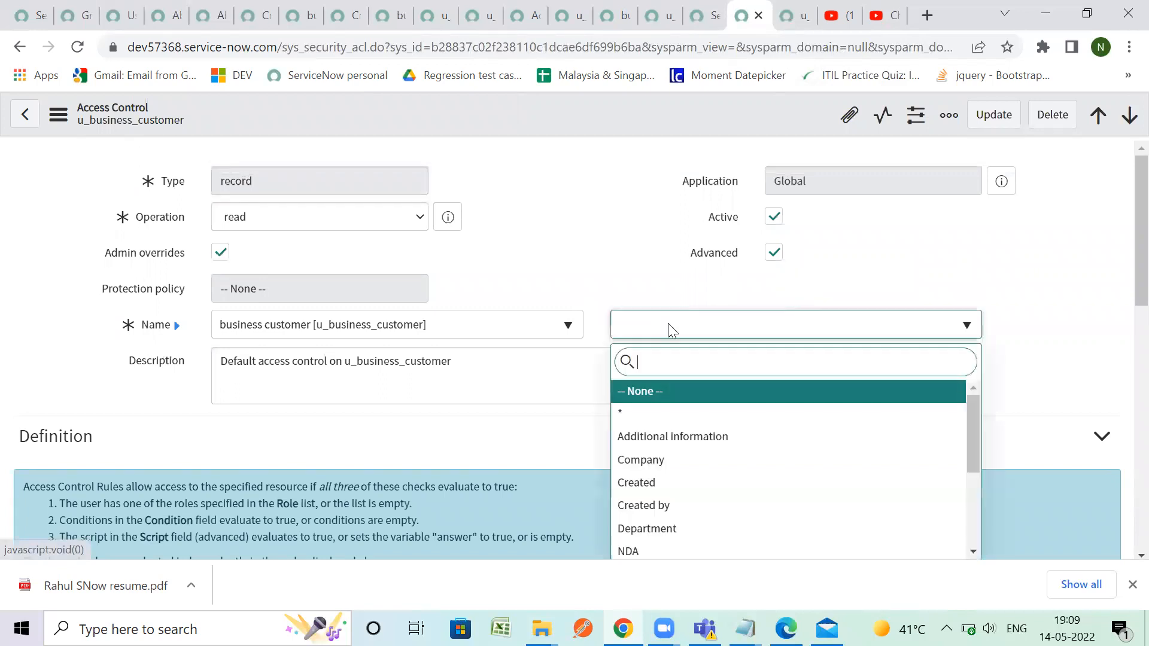
pyautogui.click(655, 390)
pyautogui.click(672, 324)
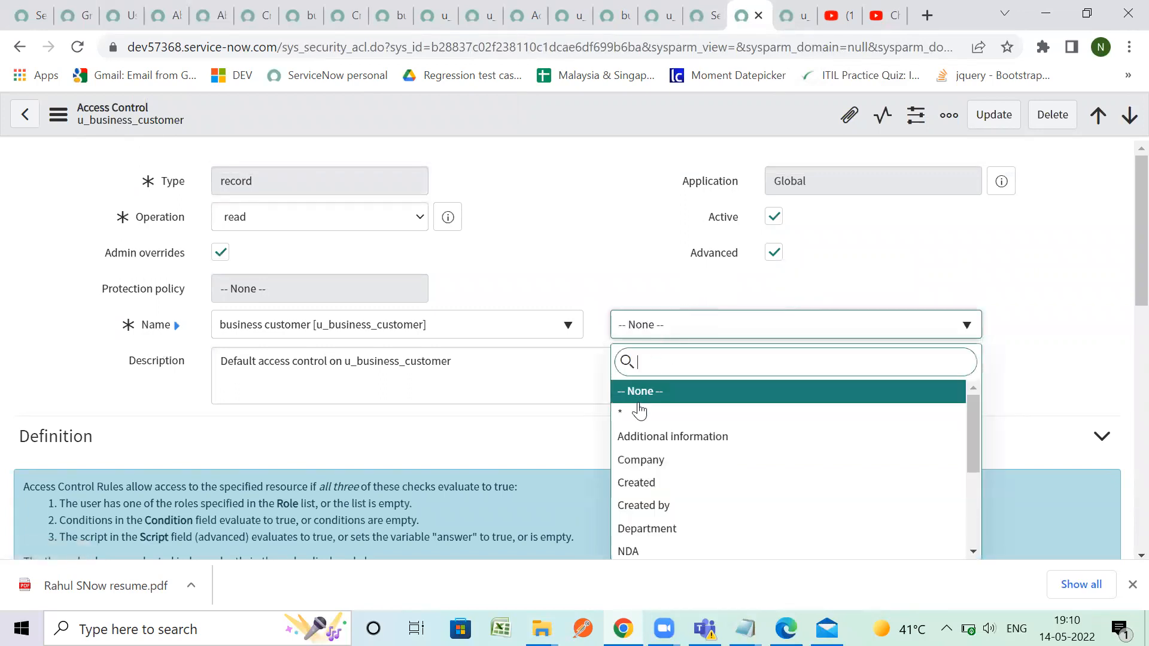
pyautogui.click(633, 413)
pyautogui.click(669, 326)
pyautogui.click(647, 392)
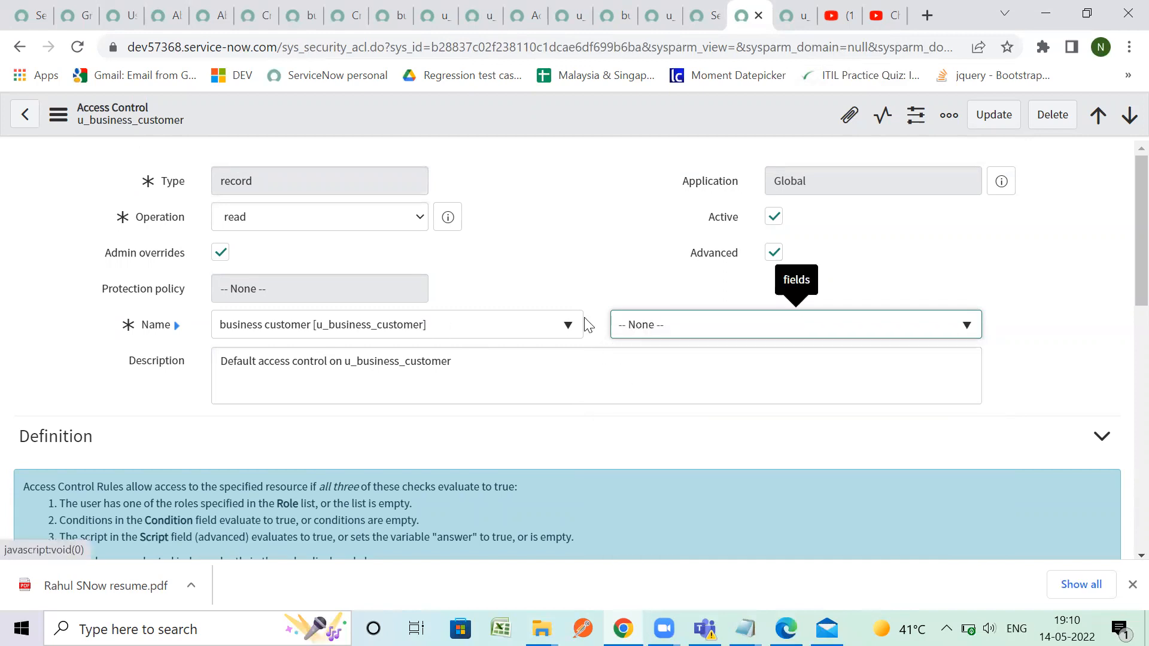
pyautogui.click(620, 330)
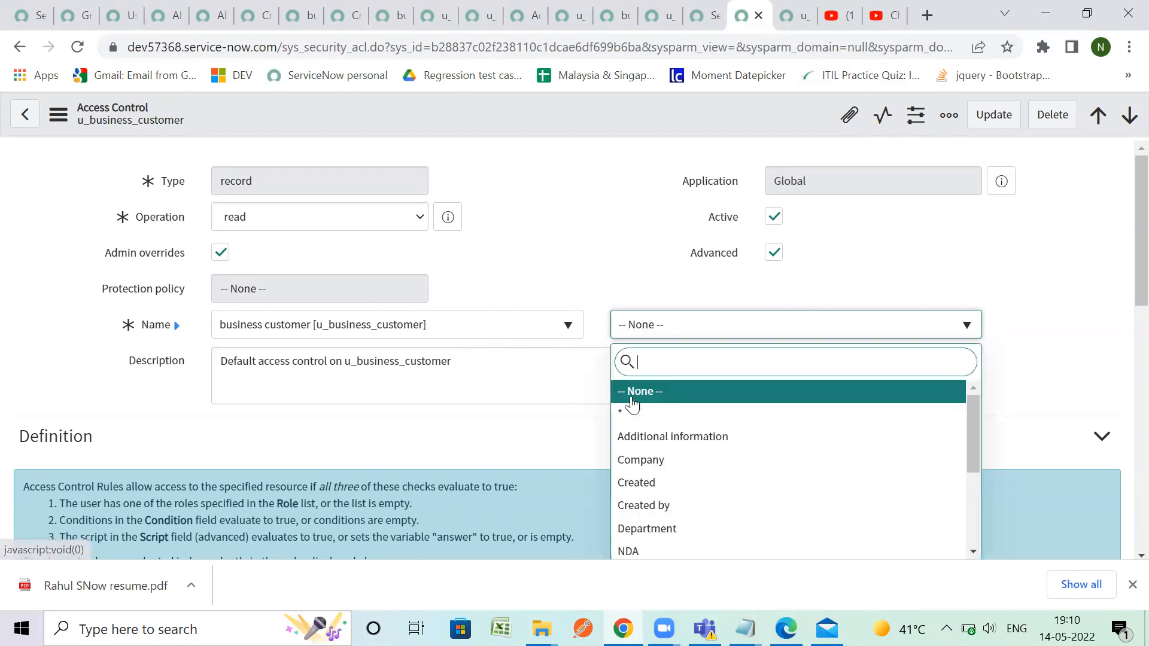
pyautogui.click(629, 414)
# Set the u_business_customer read rule's field selection to Company and dismiss the low-battery notice.
pyautogui.click(662, 334)
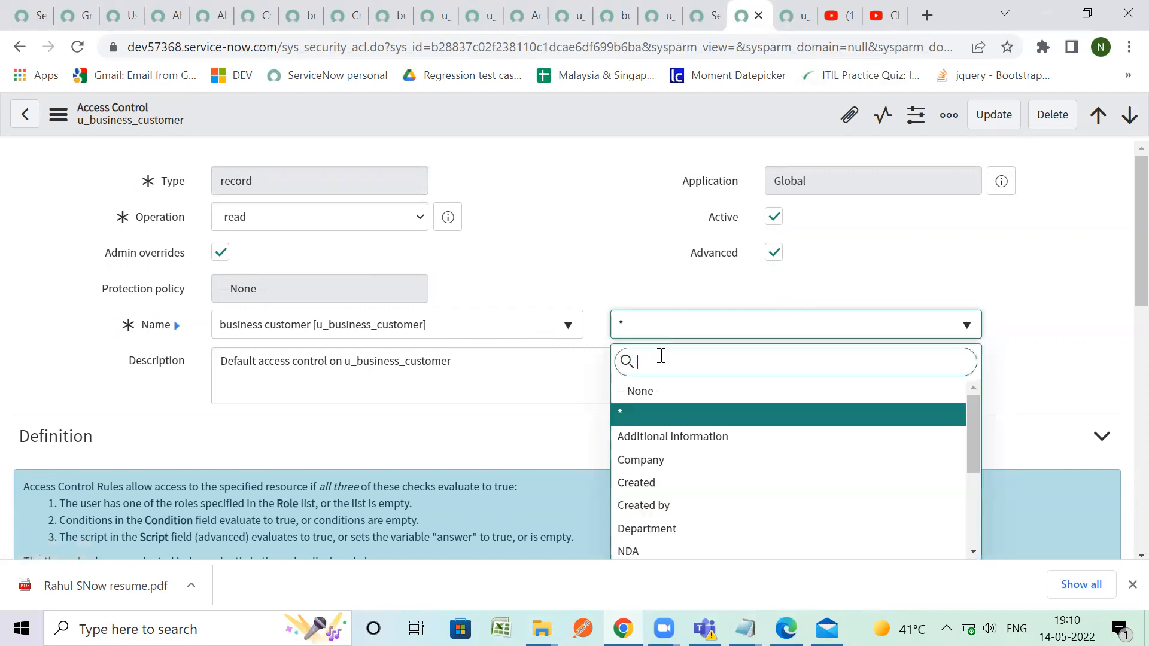
pyautogui.click(660, 460)
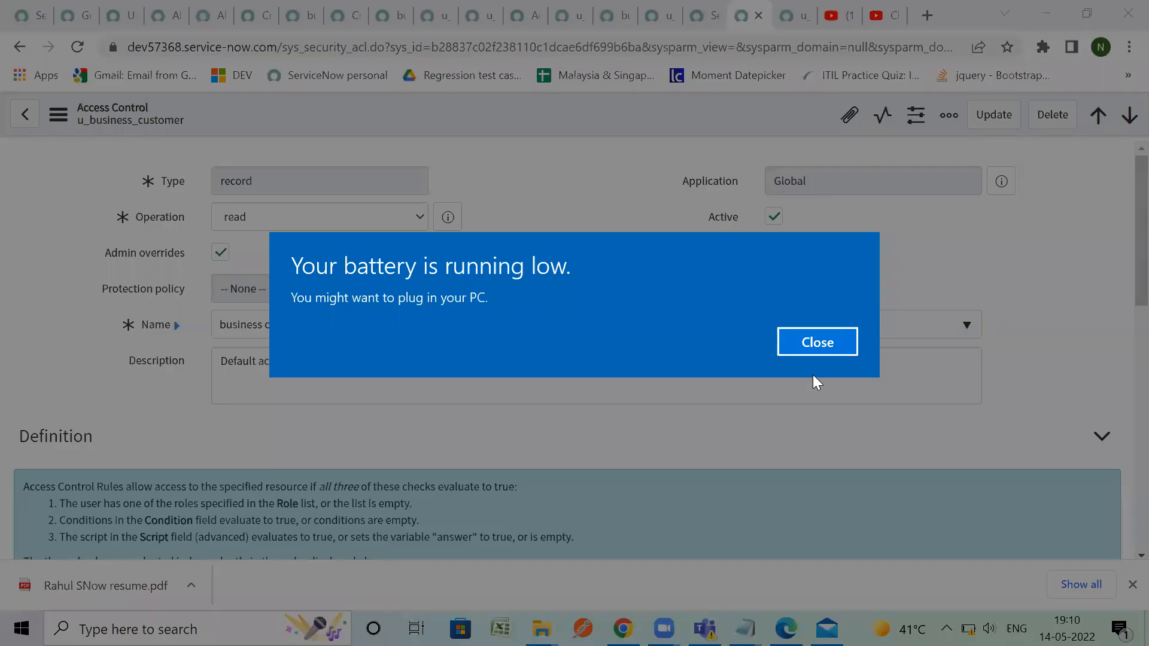
pyautogui.click(819, 346)
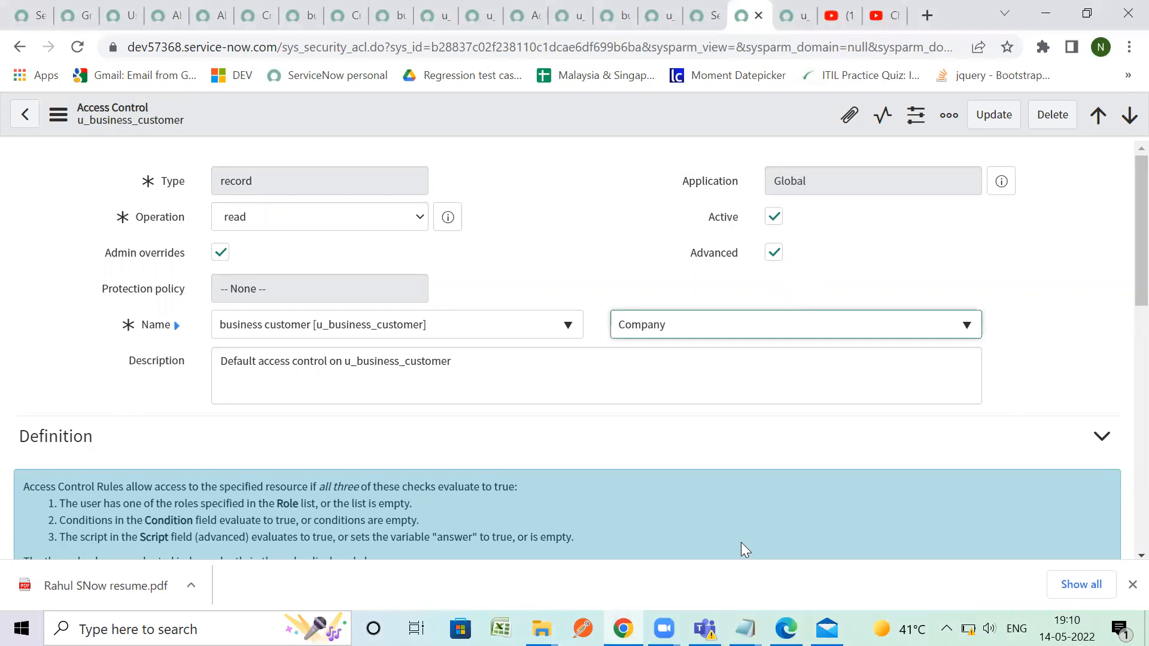